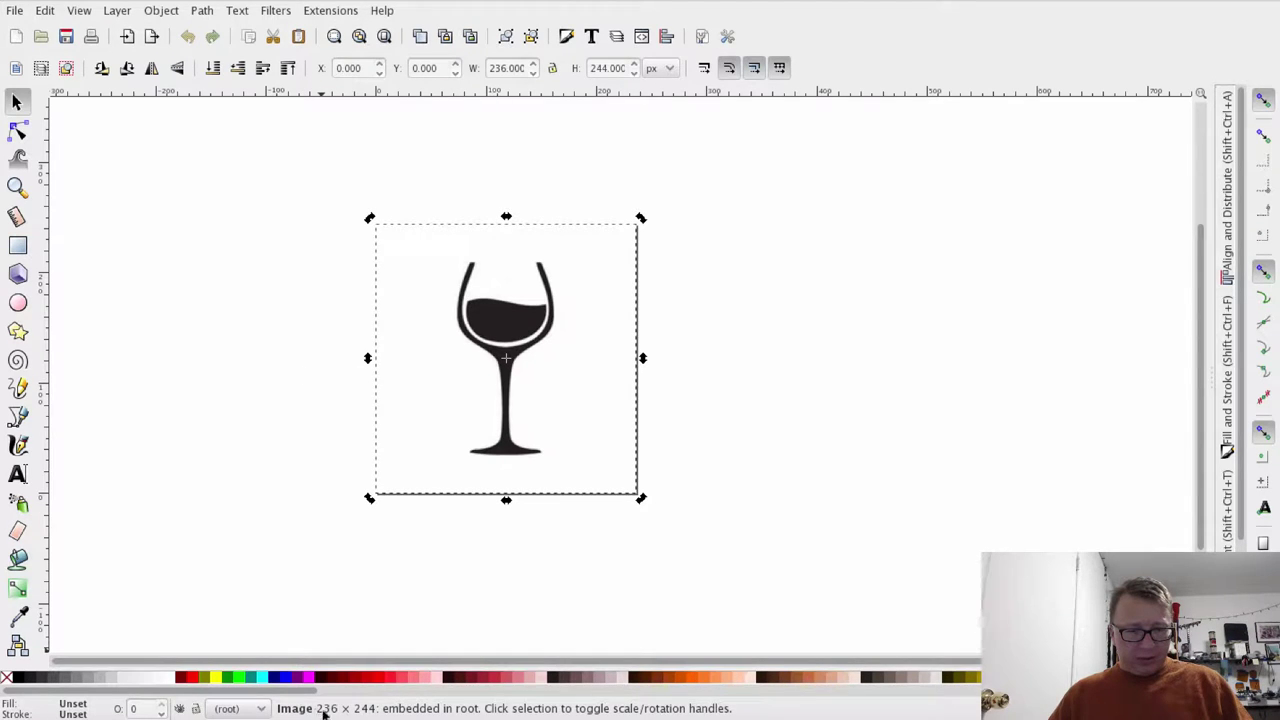
Open Trace Bitmap for the embedded wine glass image and move its dialog clear of the drawing
scroll(314, 289, up, 3)
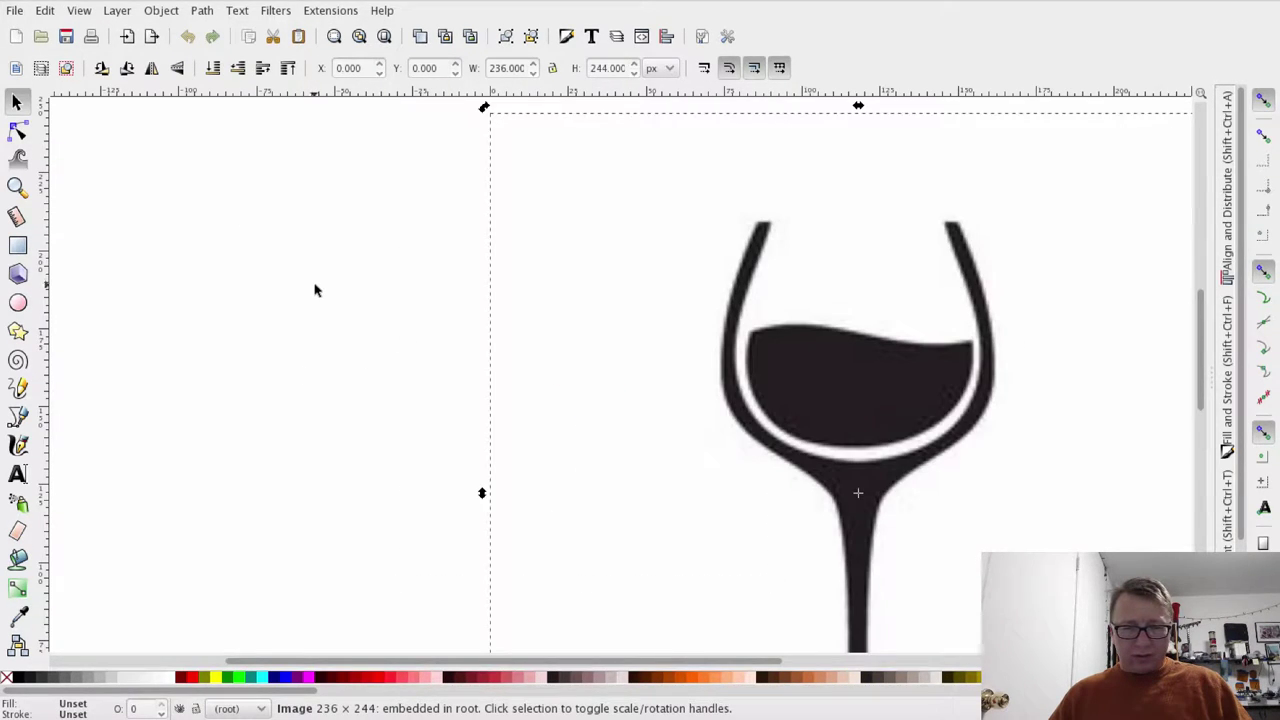
scroll(1143, 418, up, 2)
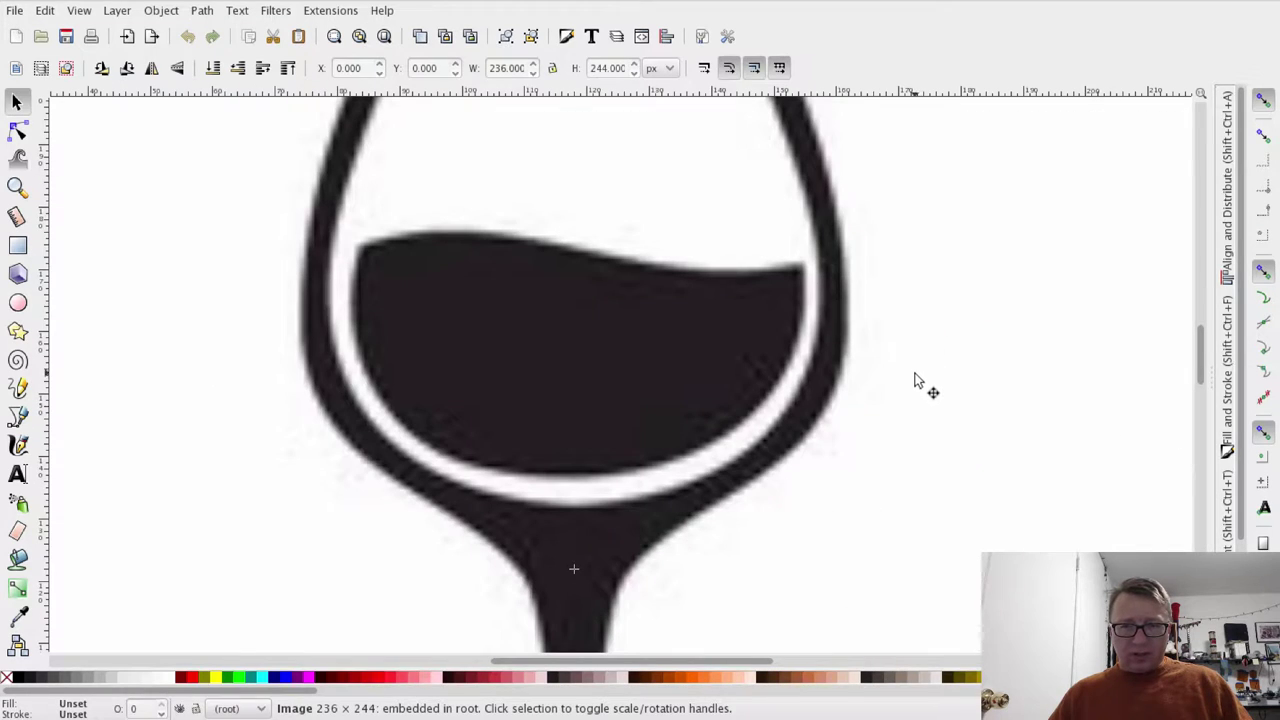
scroll(914, 378, down, 3)
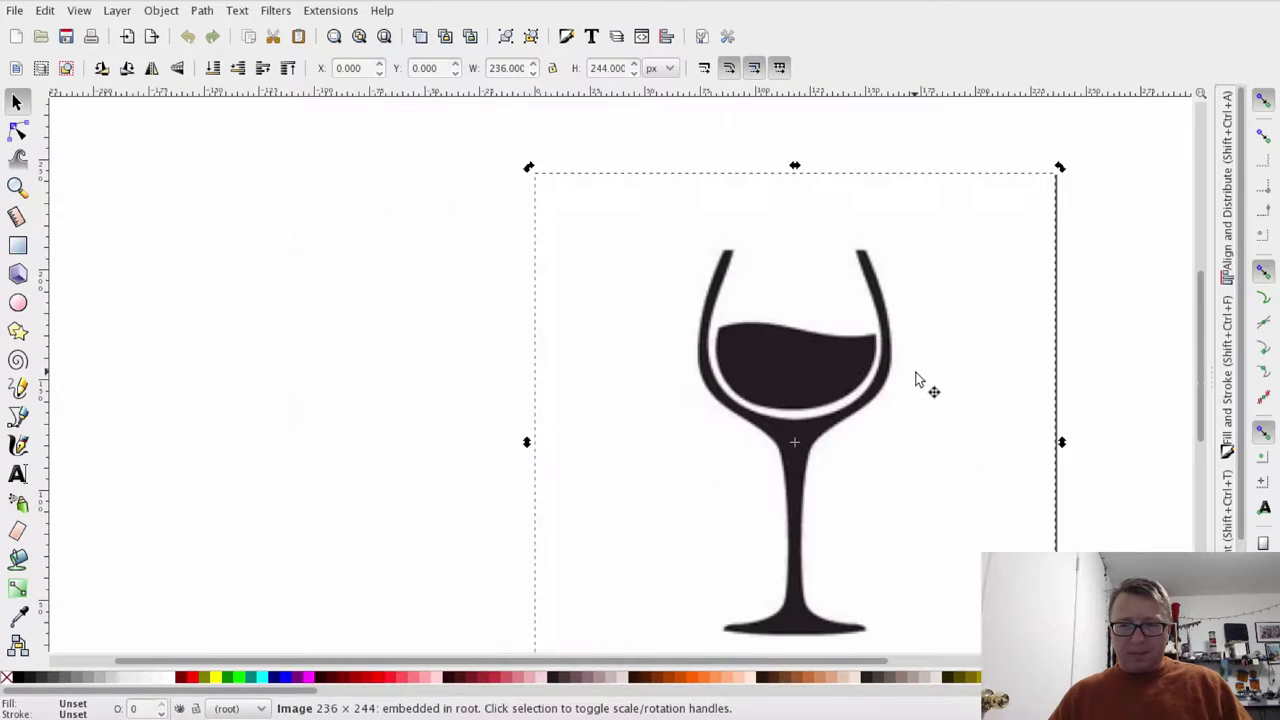
scroll(915, 378, down, 2)
drag(937, 380, 640, 356)
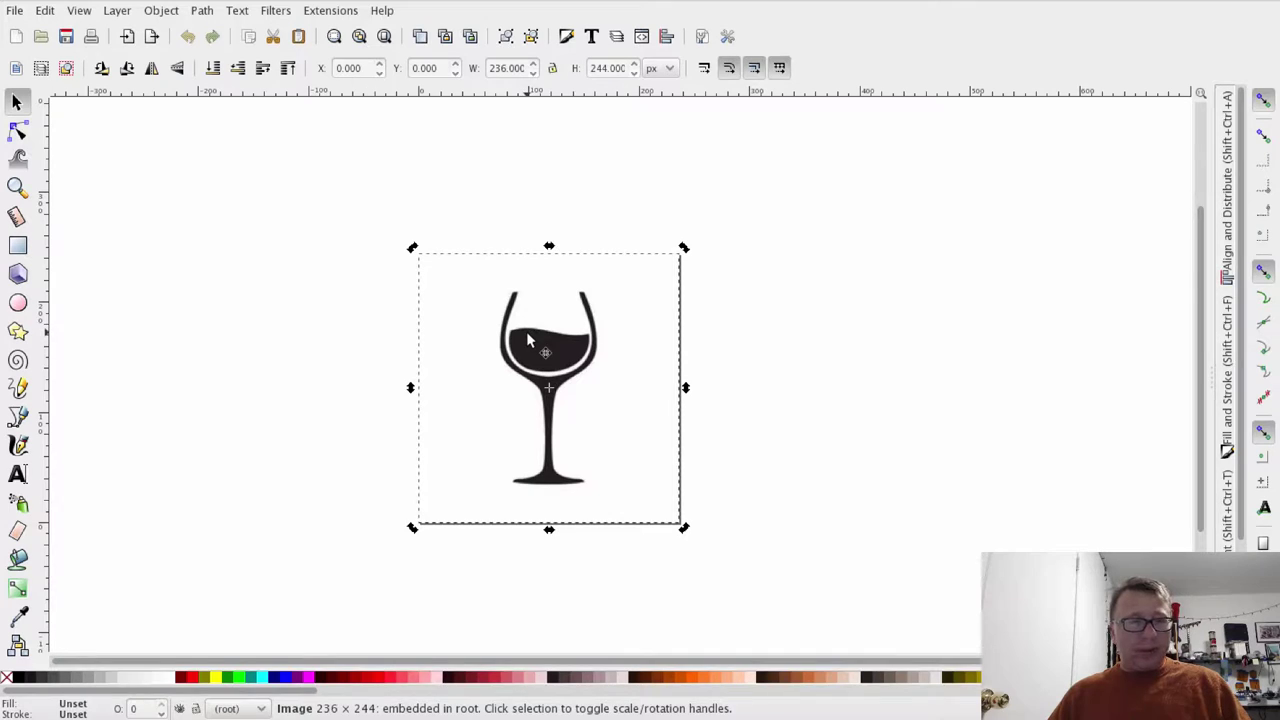
click(161, 12)
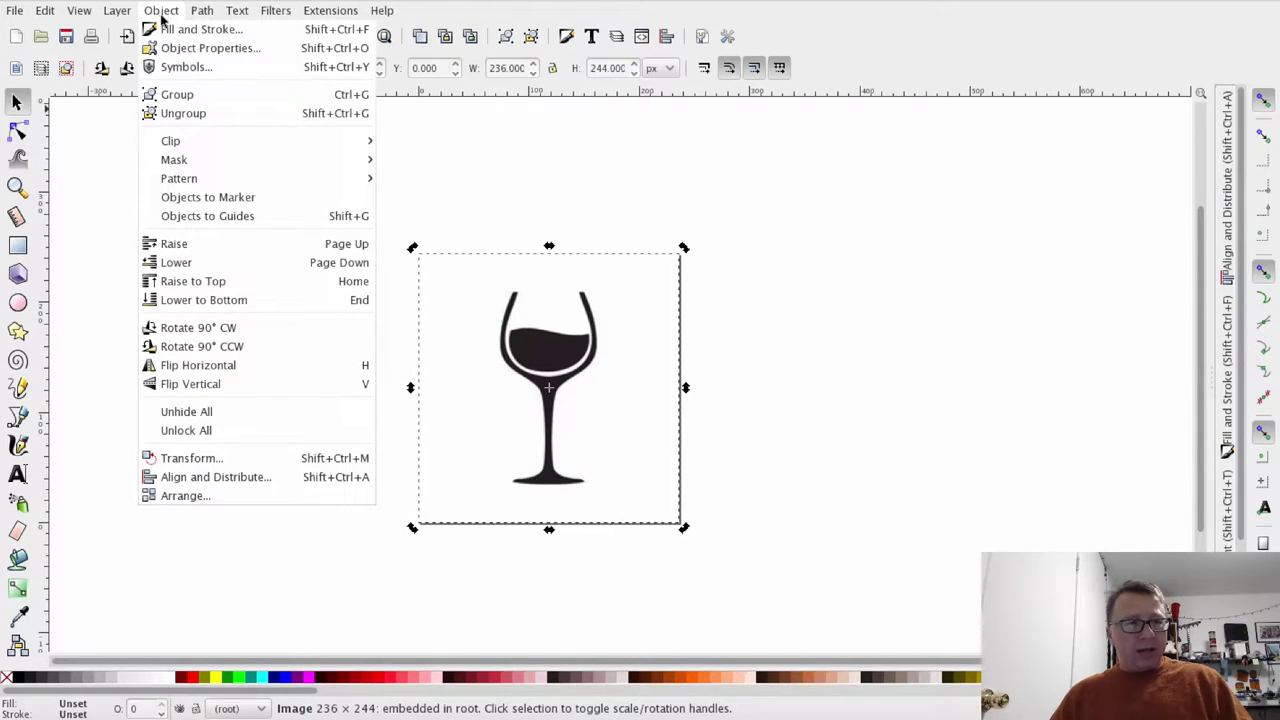
mouse_move(204, 12)
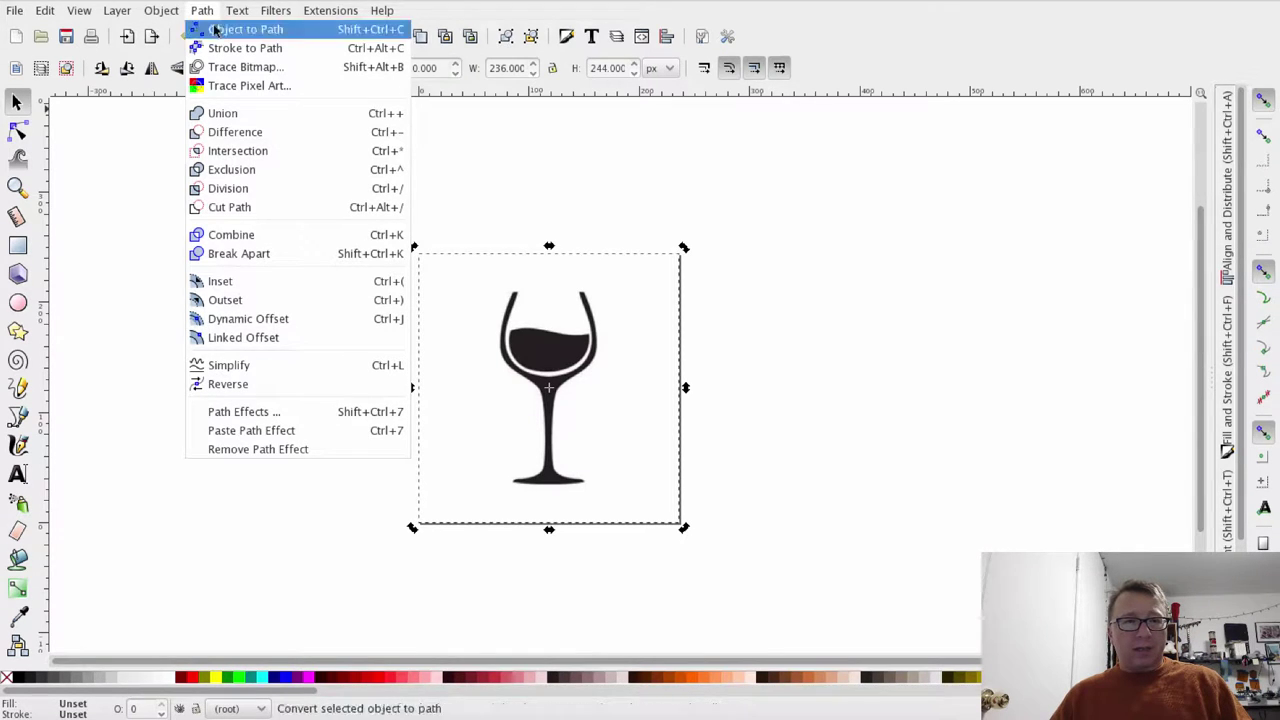
click(243, 67)
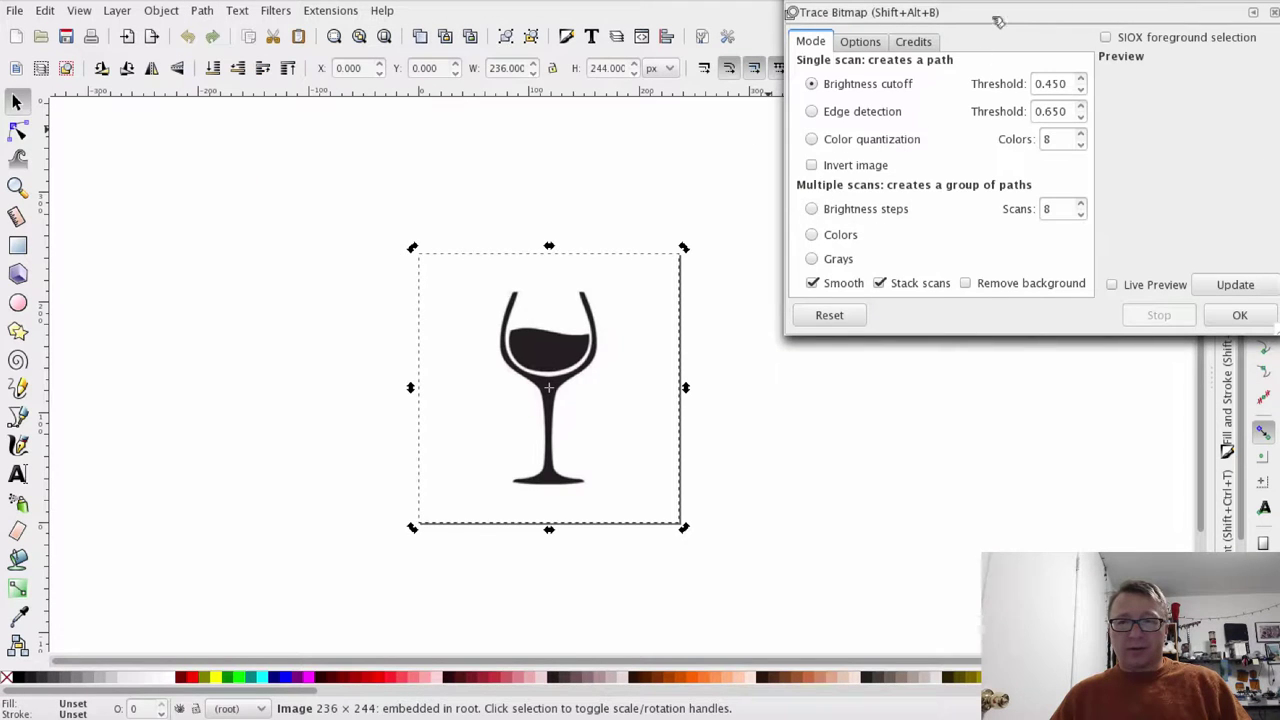
drag(998, 20, 942, 37)
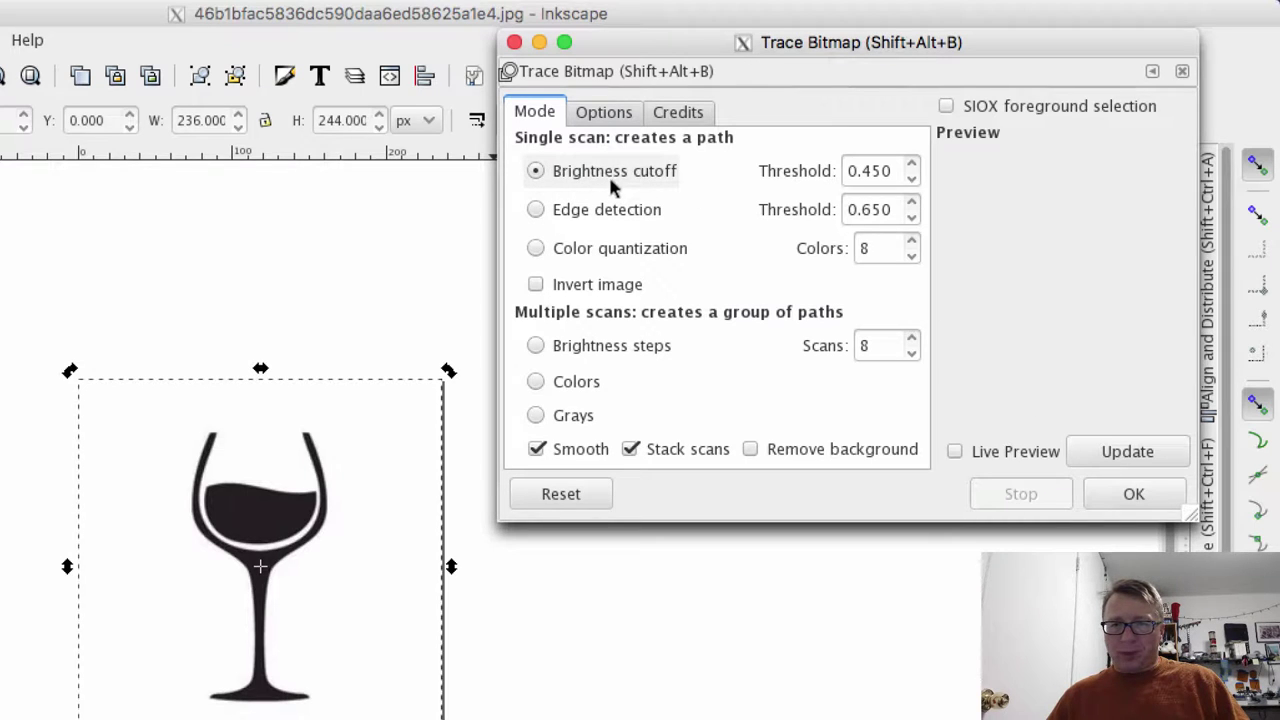
Set the brightness cutoff threshold for the single-scan trace to 0.650
click(912, 165)
click(912, 165)
click(912, 179)
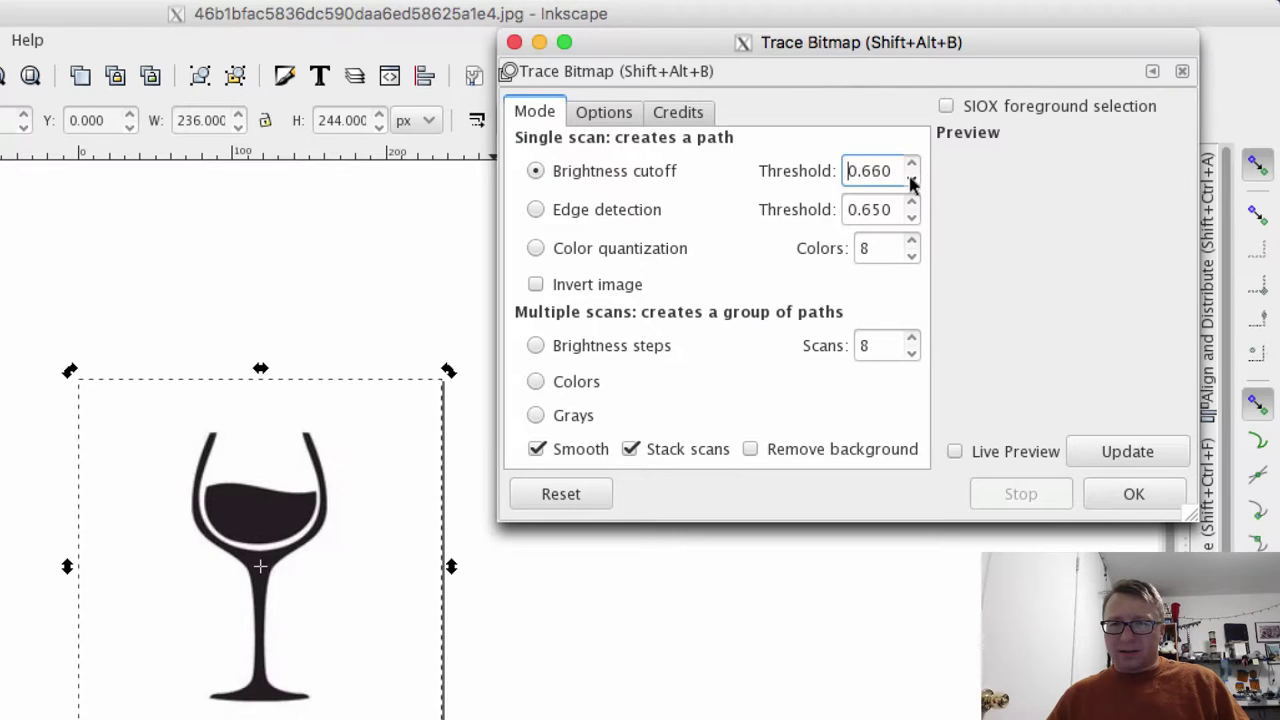
Set the trace's Optimize paths tolerance to 1.00
click(602, 118)
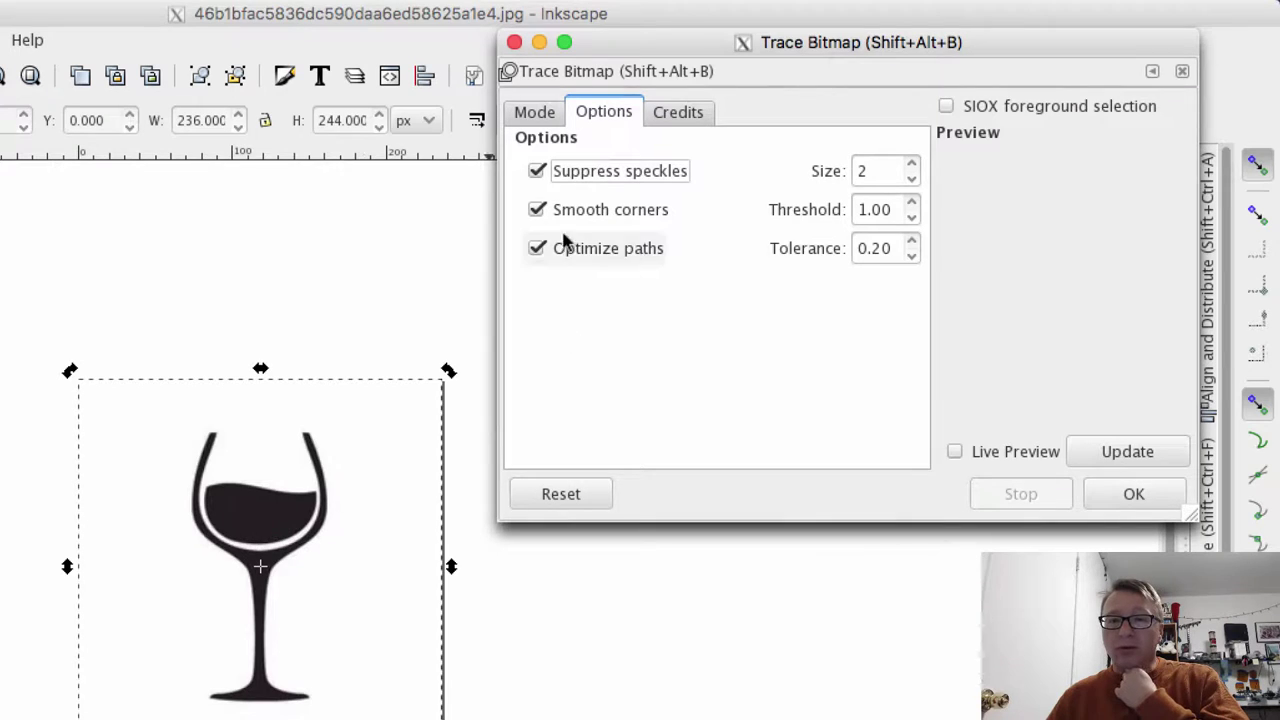
click(912, 243)
click(912, 243)
click(912, 243)
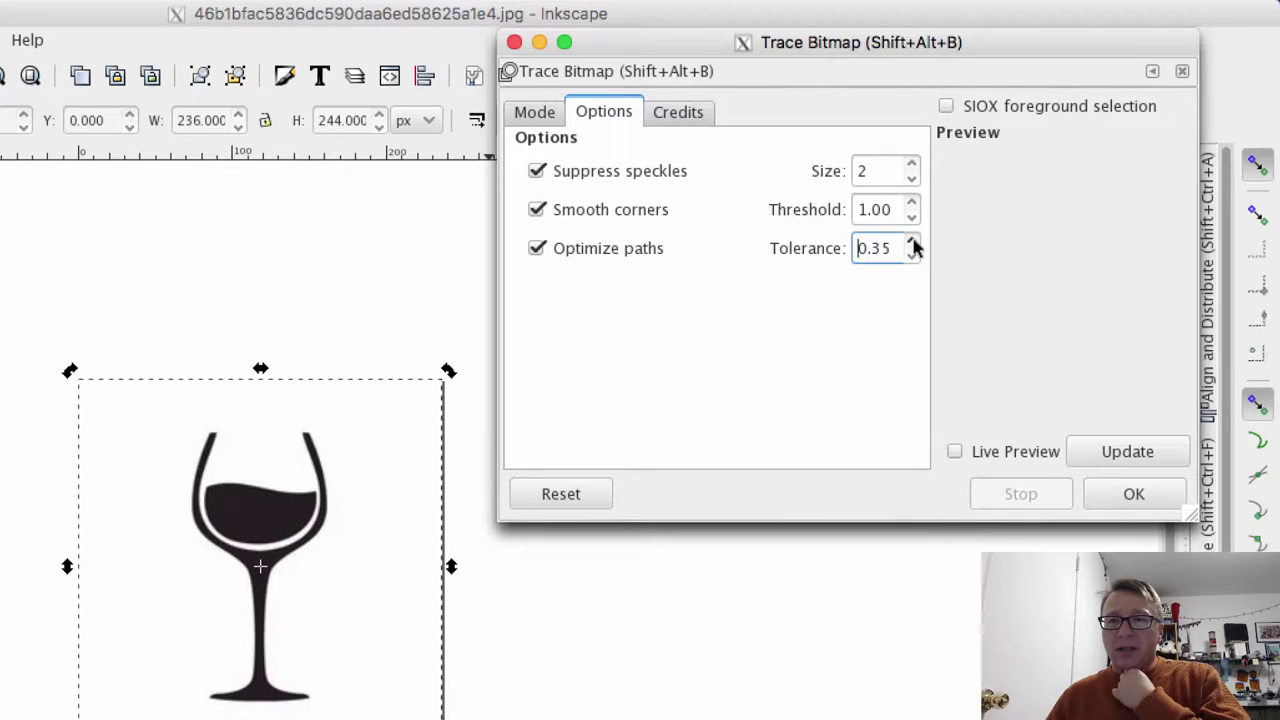
click(912, 243)
click(912, 257)
click(912, 257)
click(912, 257)
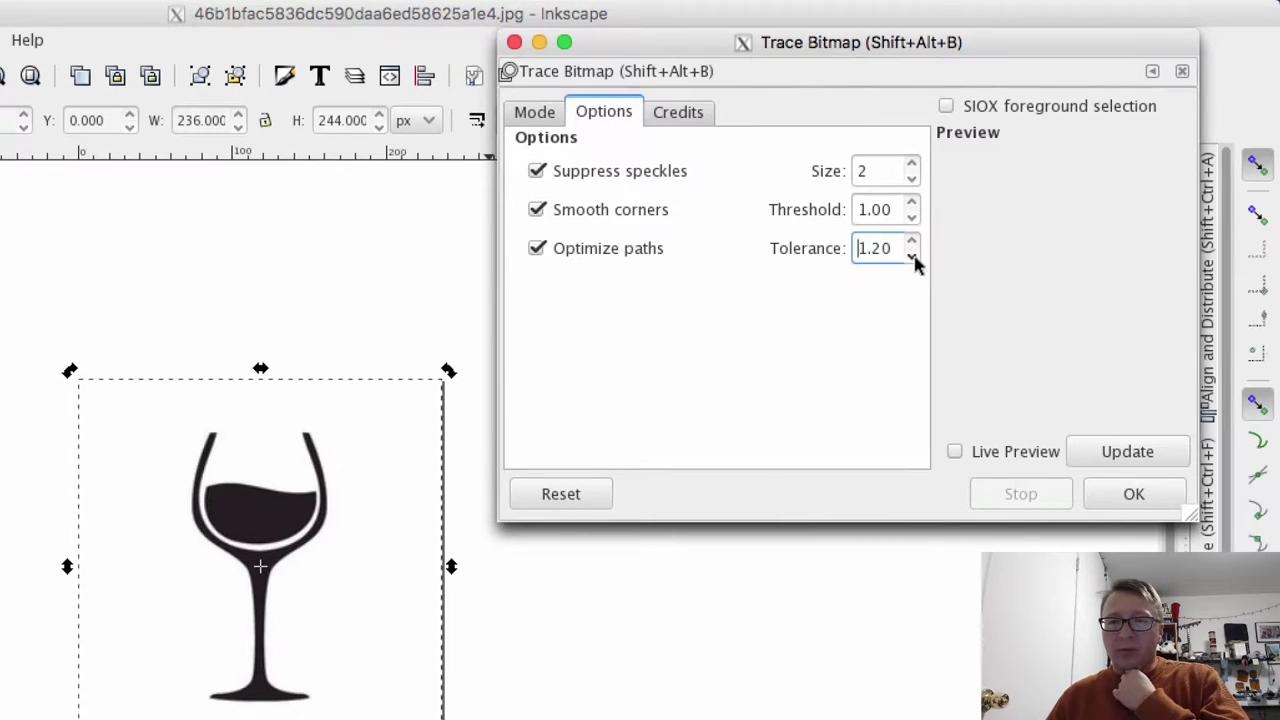
click(912, 257)
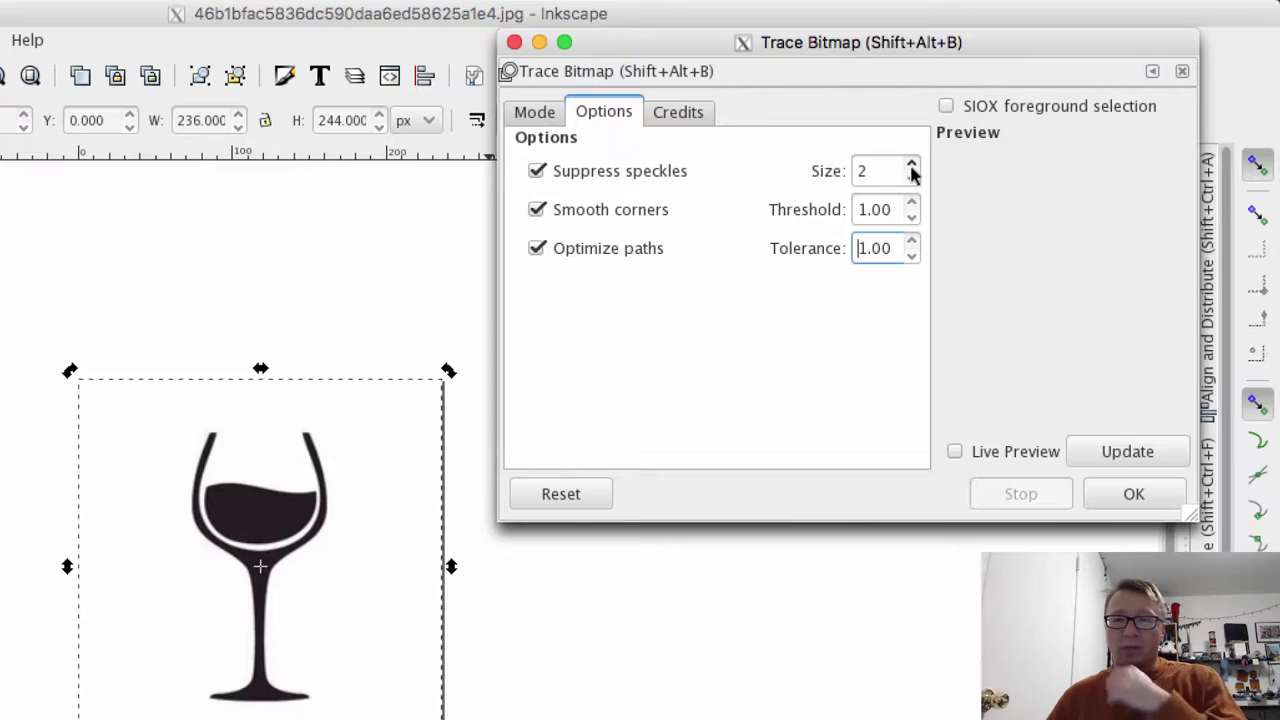
Turn on Live Preview and trace the wine glass image into a path using brightness cutoff
click(536, 113)
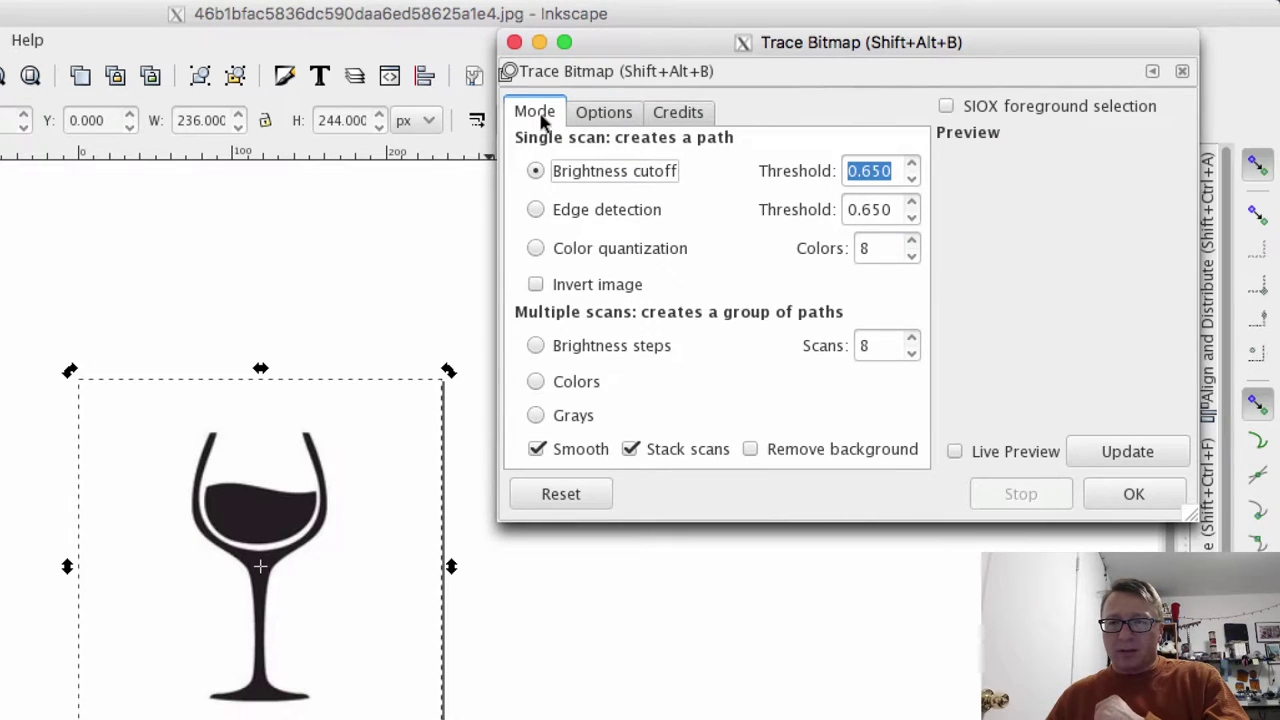
click(955, 451)
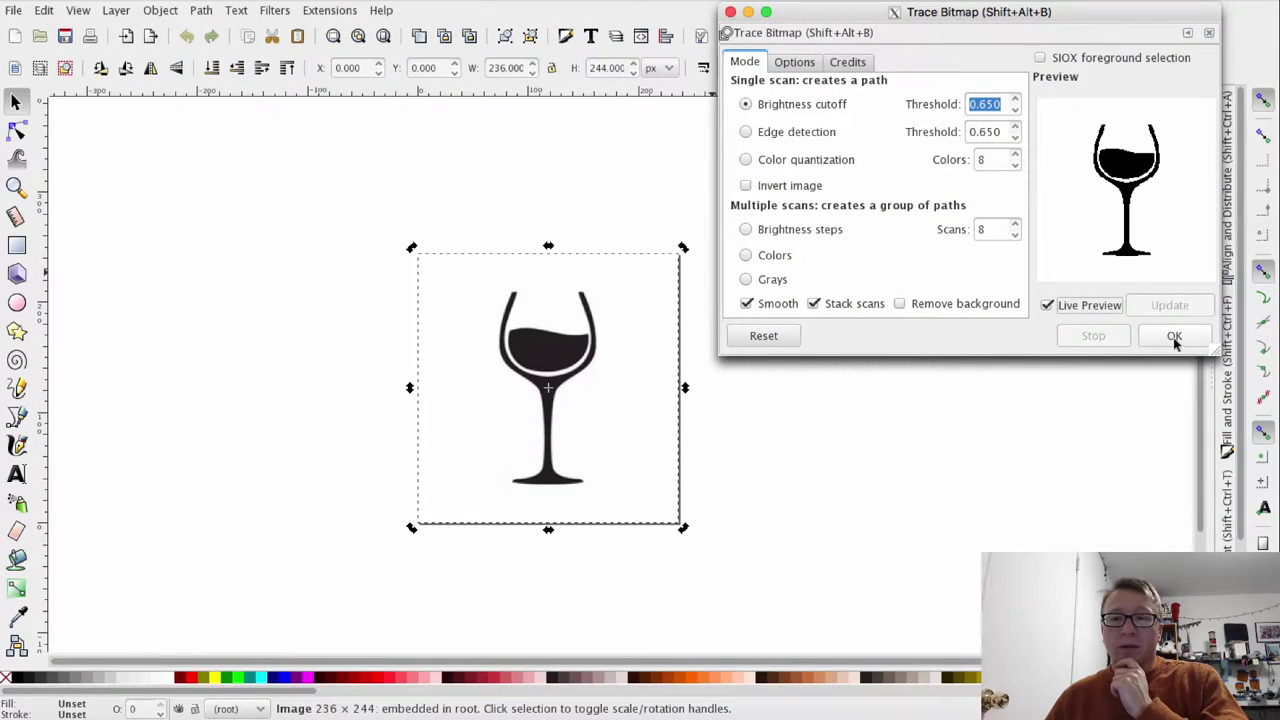
click(1175, 337)
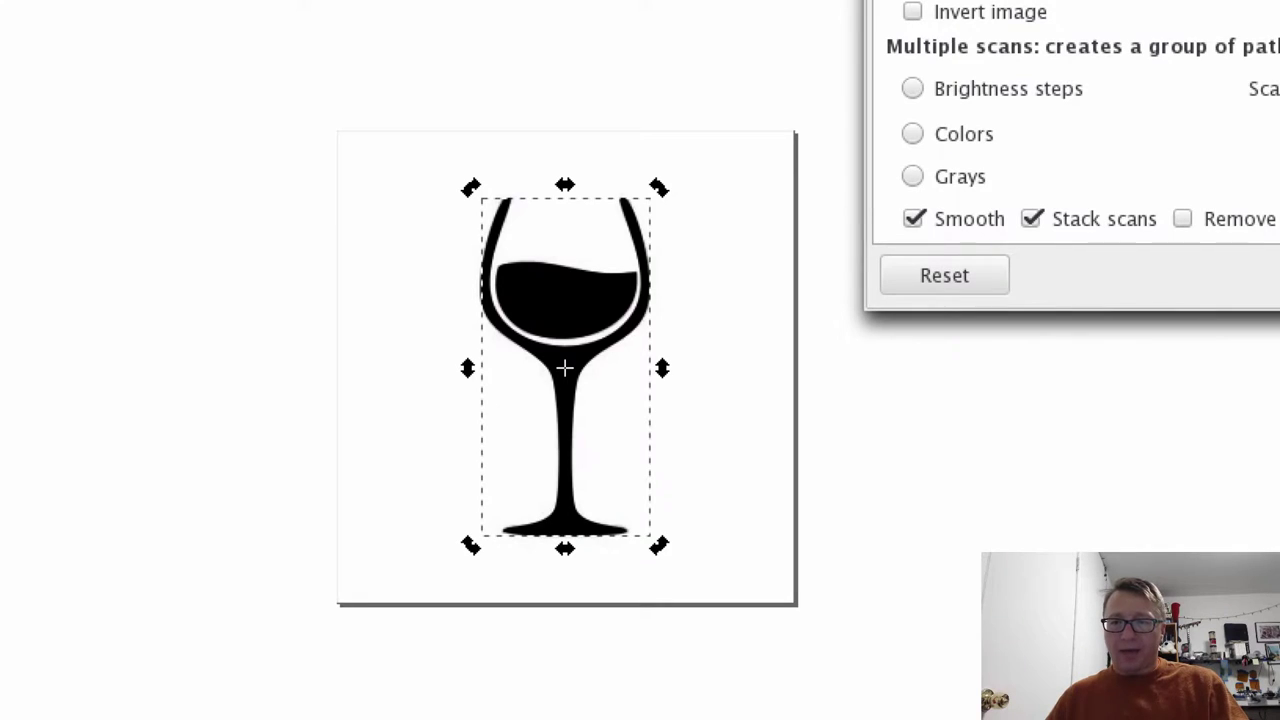
Hide the dialogs and move the traced wine glass off the page, beside the original image
key(F12)
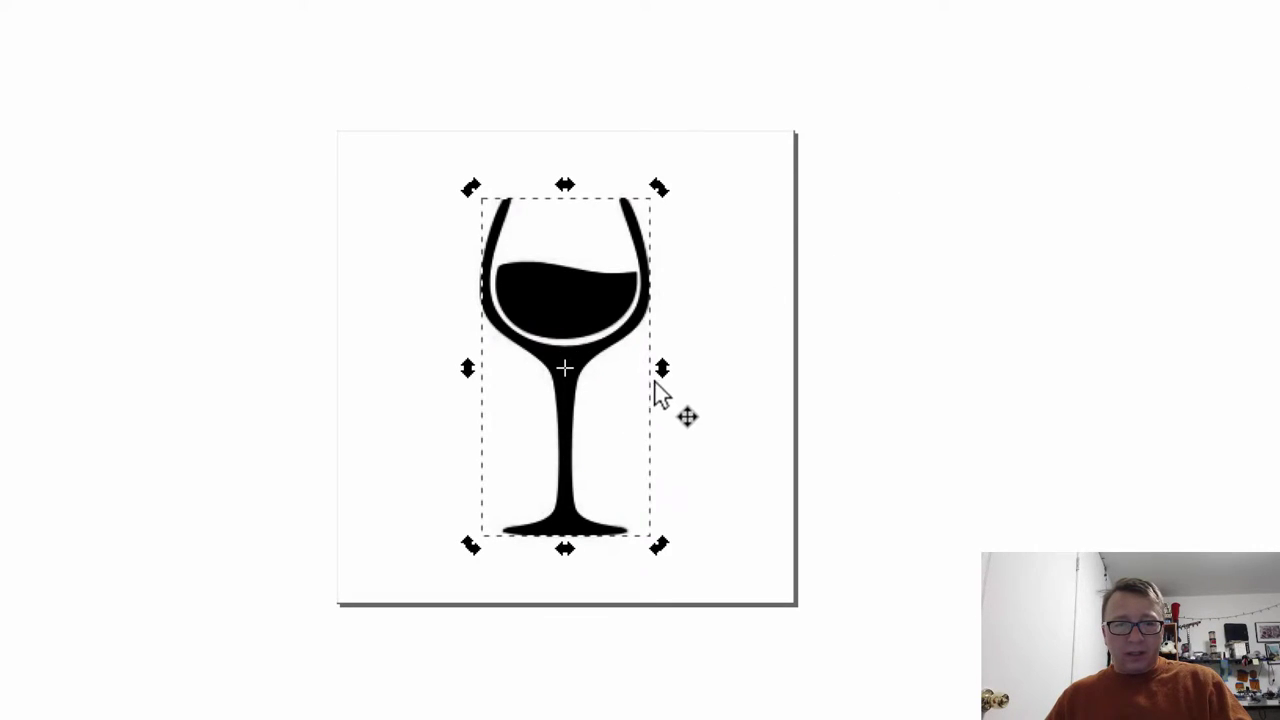
drag(585, 314, 910, 320)
click(946, 310)
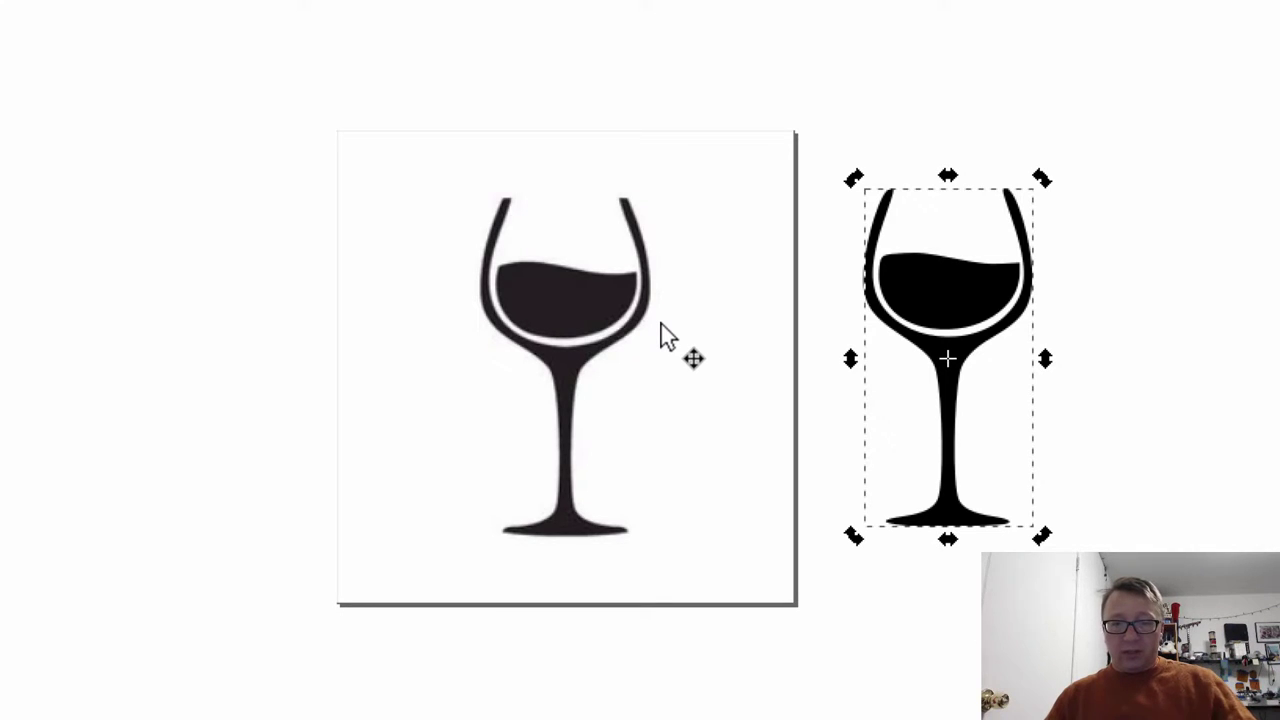
Select the original image and the traced glass in turn, and display the traced path's nodes
click(551, 280)
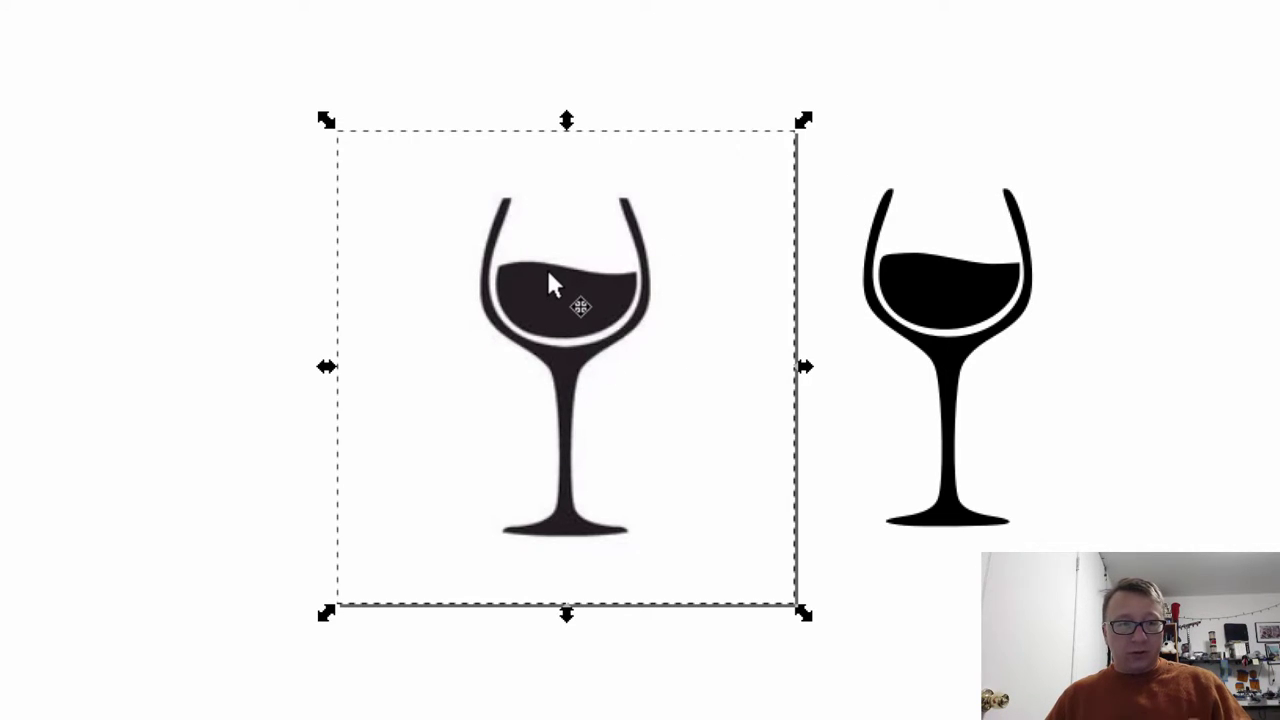
click(930, 295)
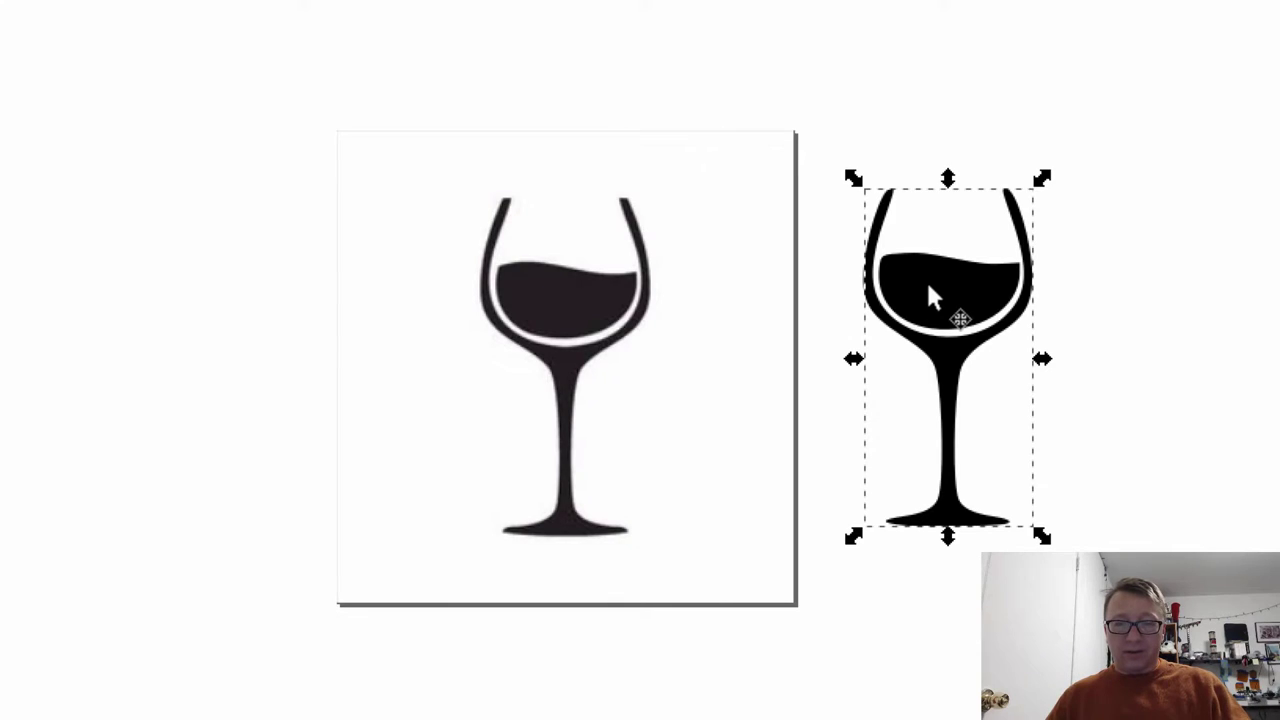
key(n)
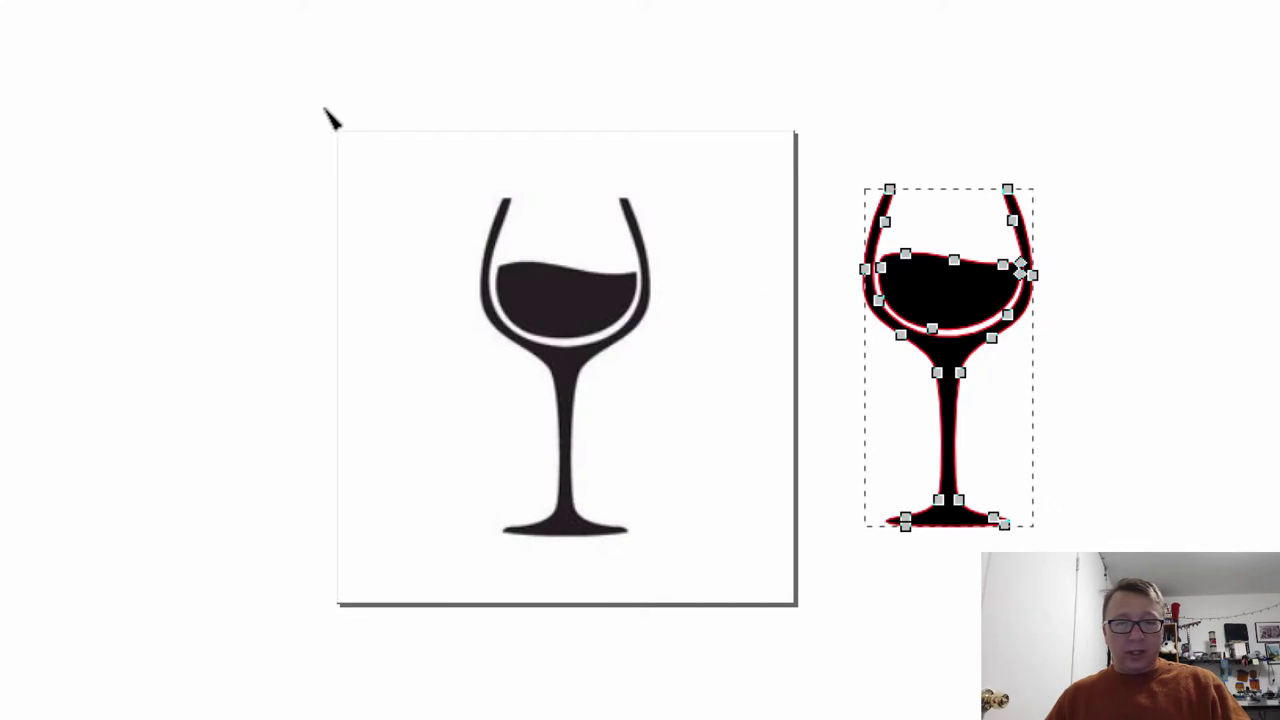
click(1134, 314)
Examine the edges of the traced glass at high magnification and compare them with the original bitmap
scroll(1066, 323, down, 3)
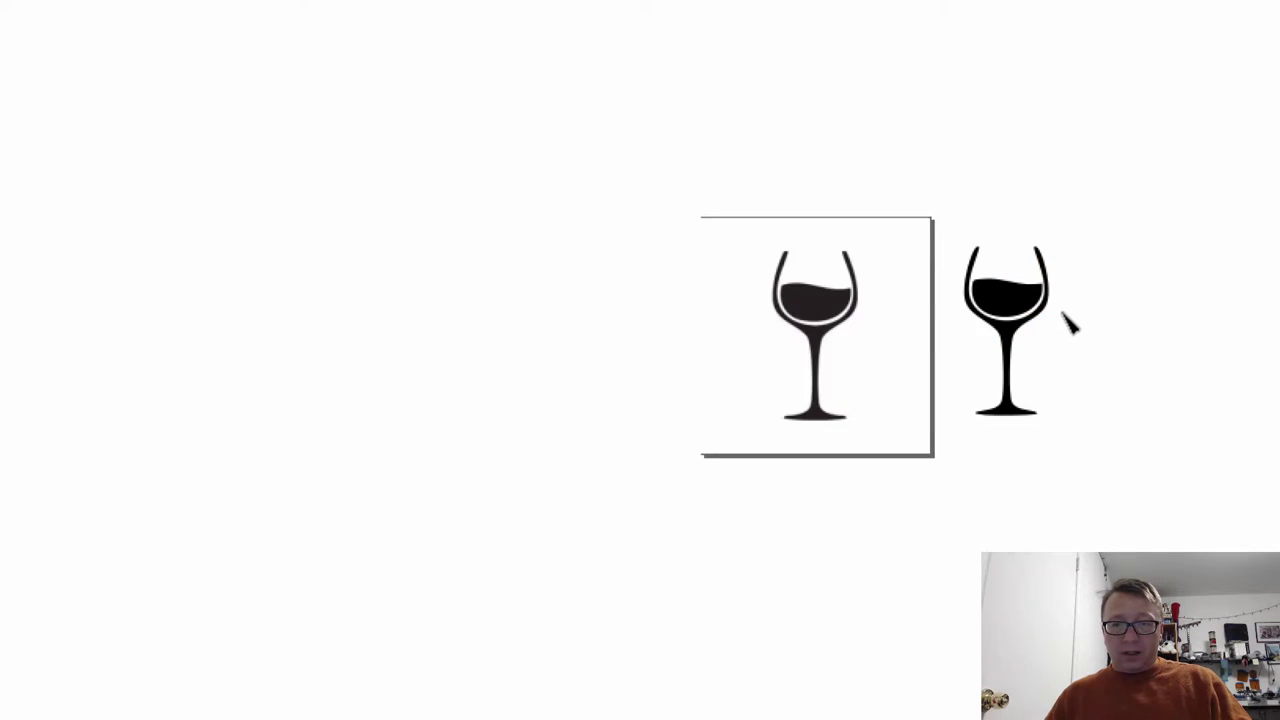
scroll(1000, 318, up, 10)
scroll(628, 258, down, 8)
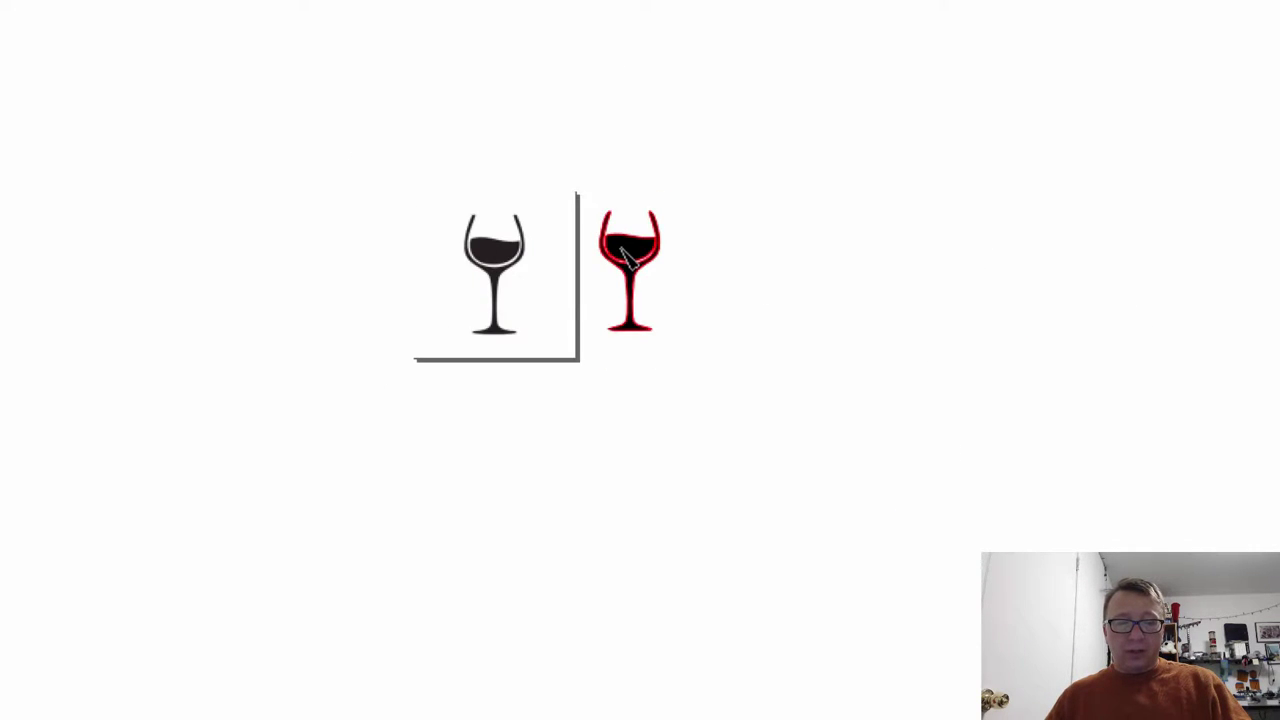
scroll(632, 260, up, 10)
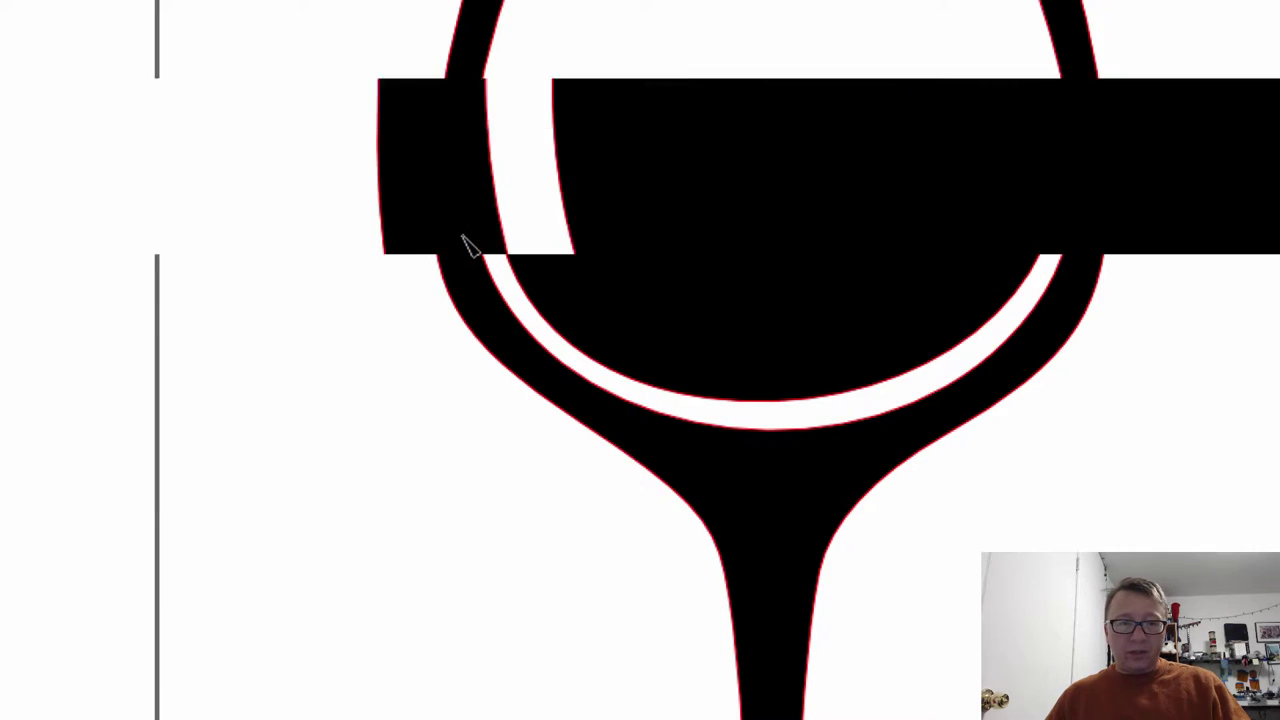
scroll(465, 245, up, 3)
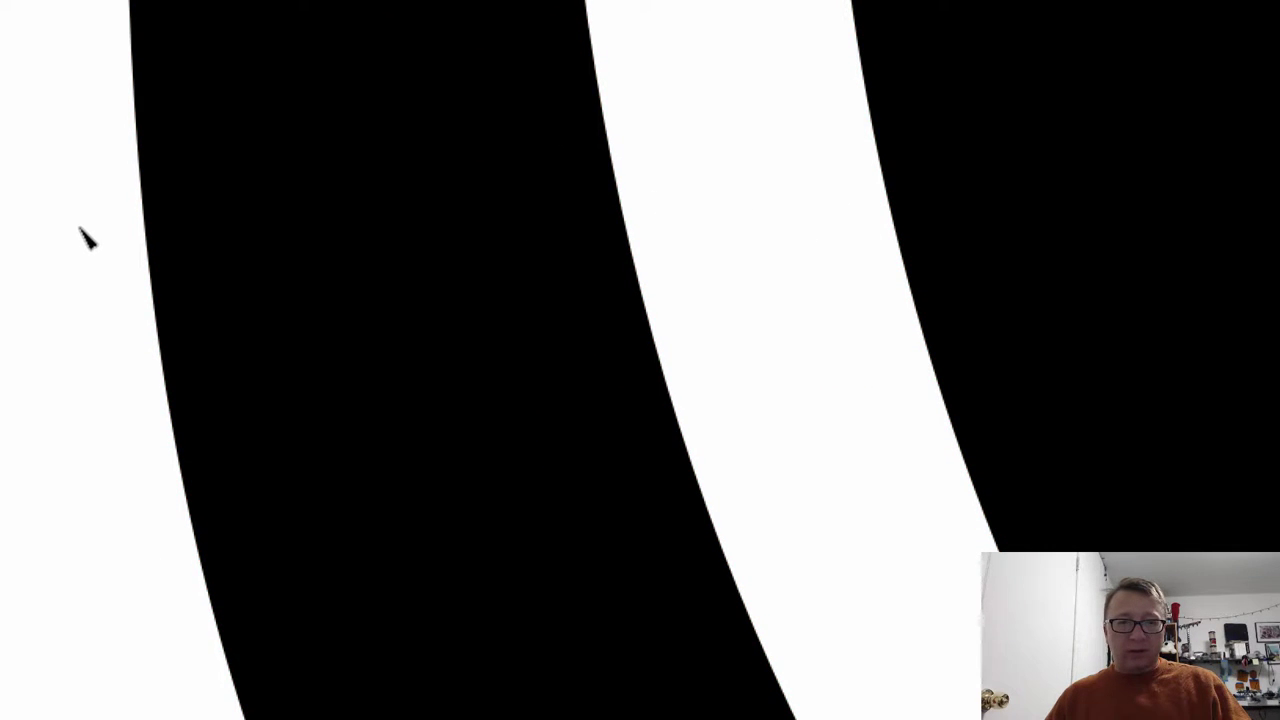
scroll(86, 232, down, 4)
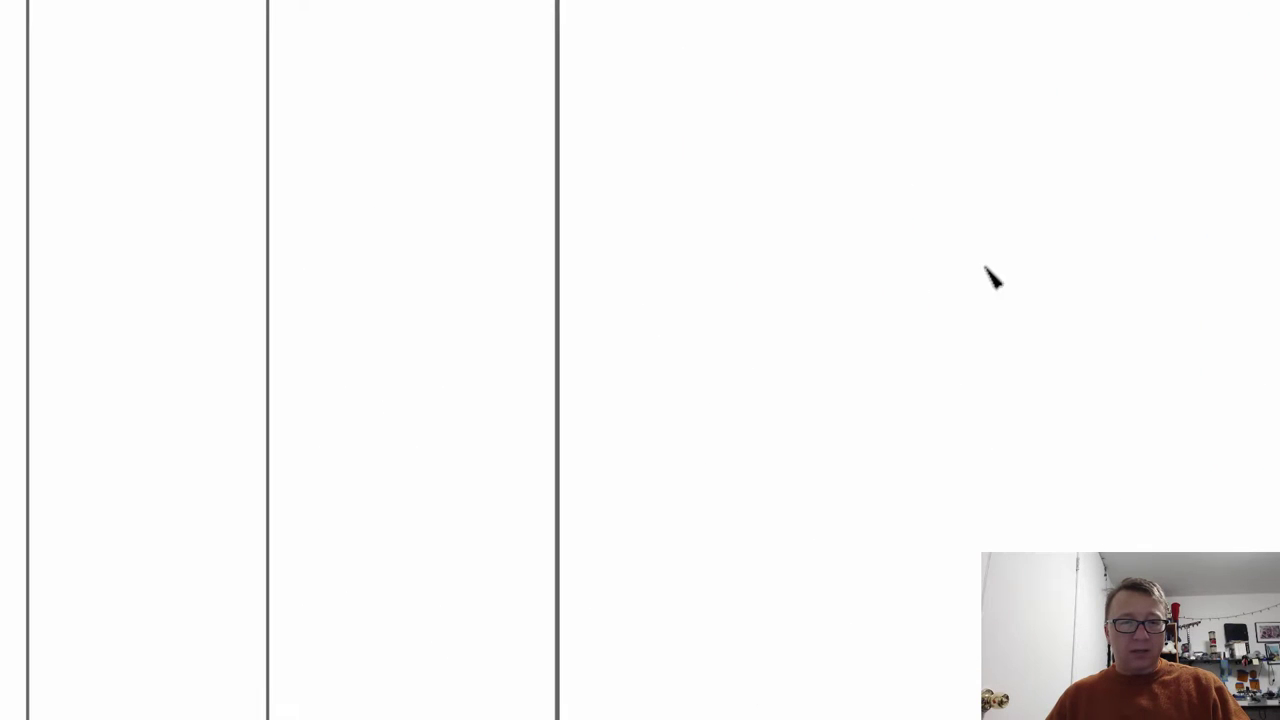
scroll(940, 311, up, 6)
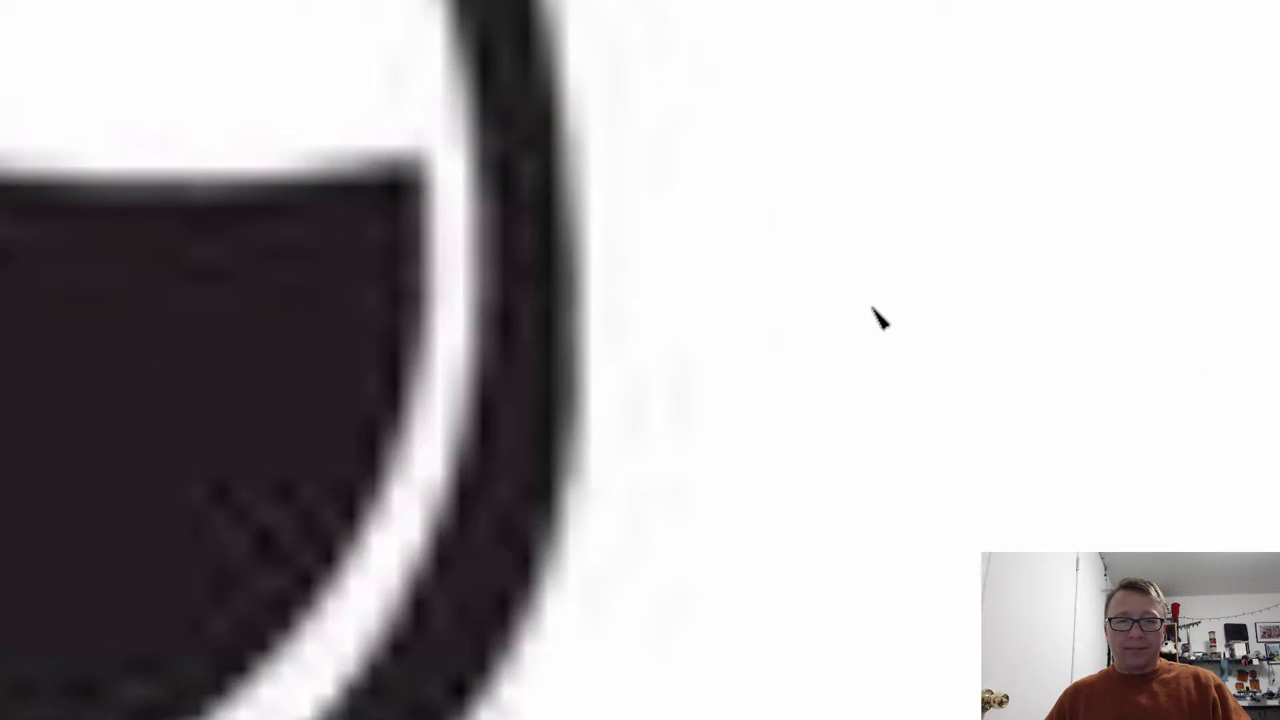
scroll(878, 314, down, 2)
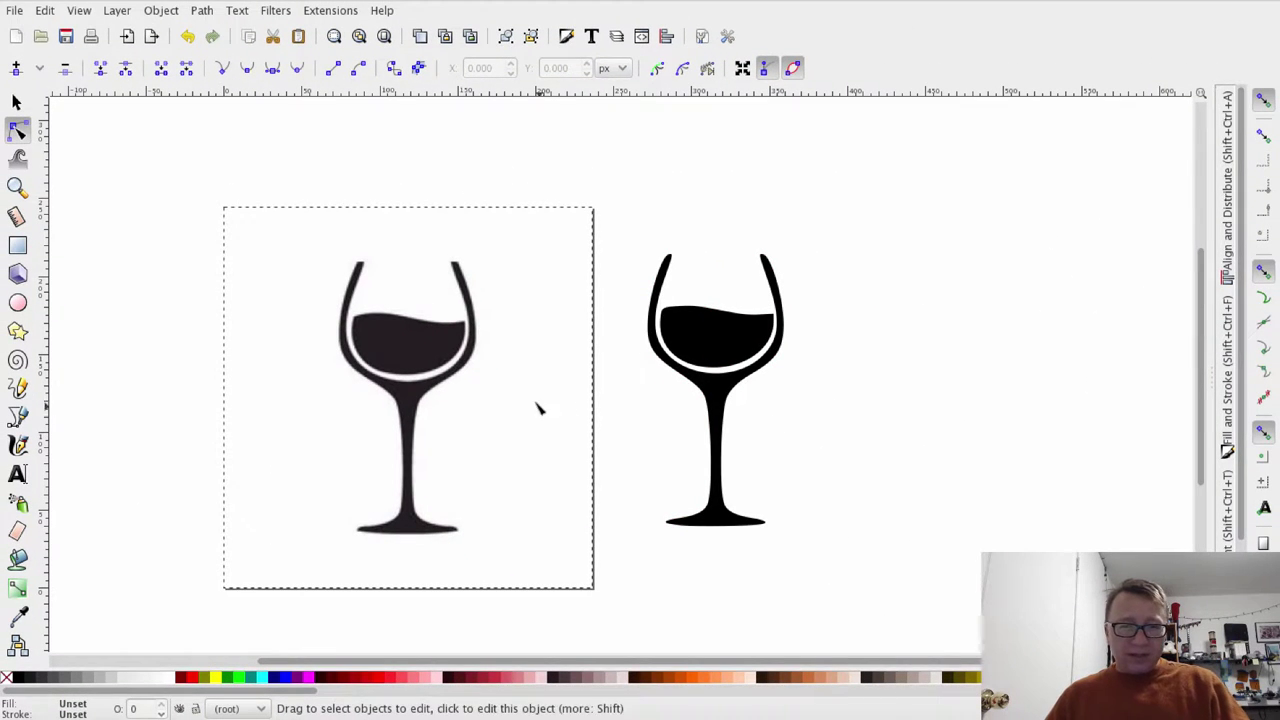
click(855, 310)
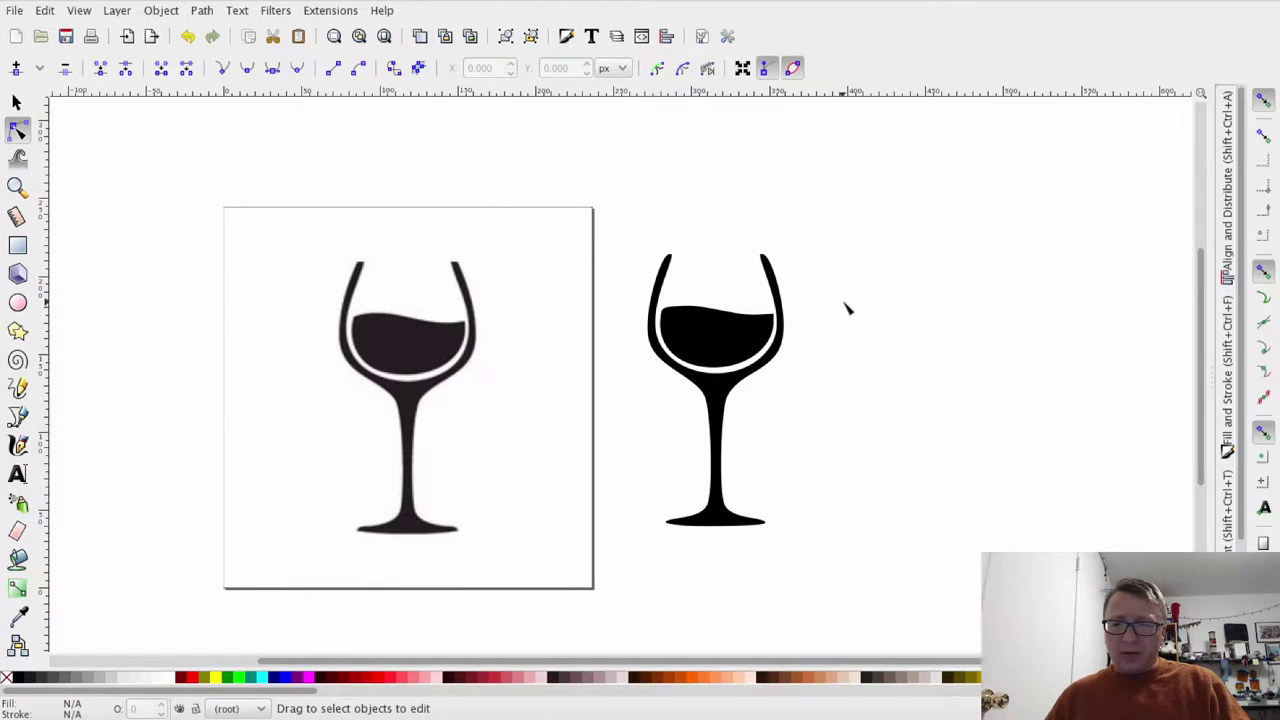
key(plus)
key(plus)
key(plus)
key(plus)
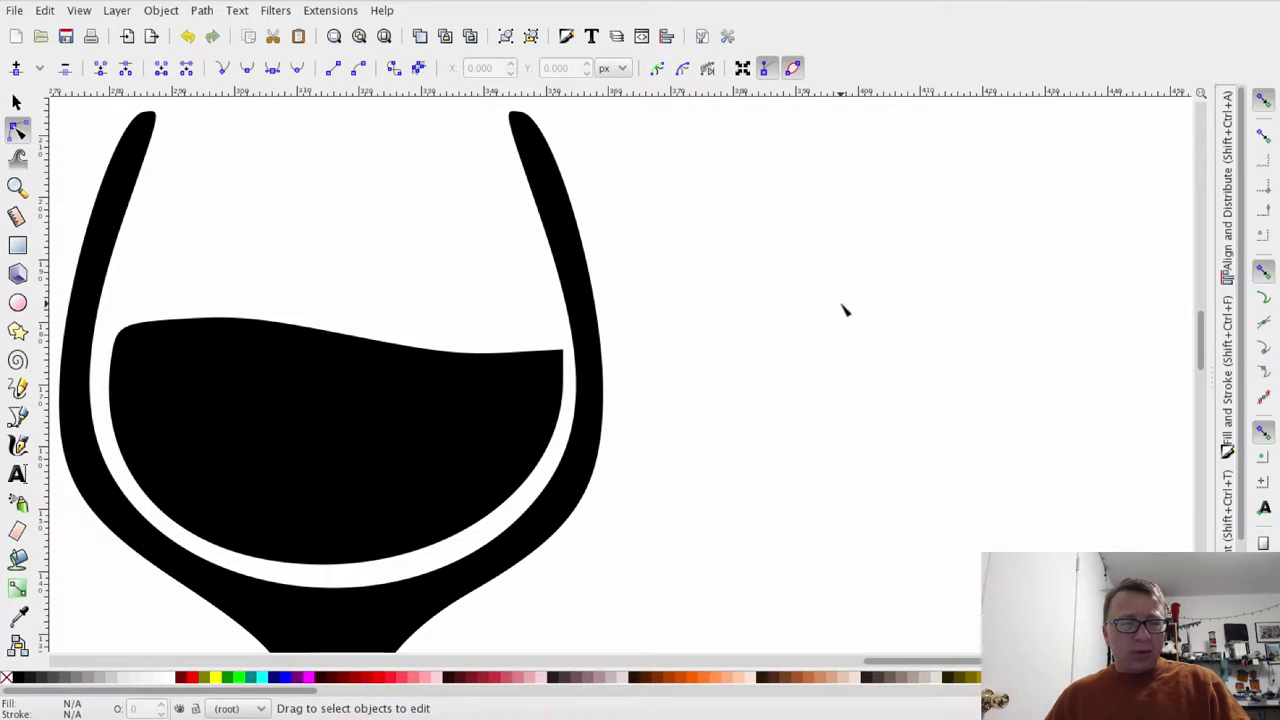
key(minus)
key(minus)
key(minus)
key(minus)
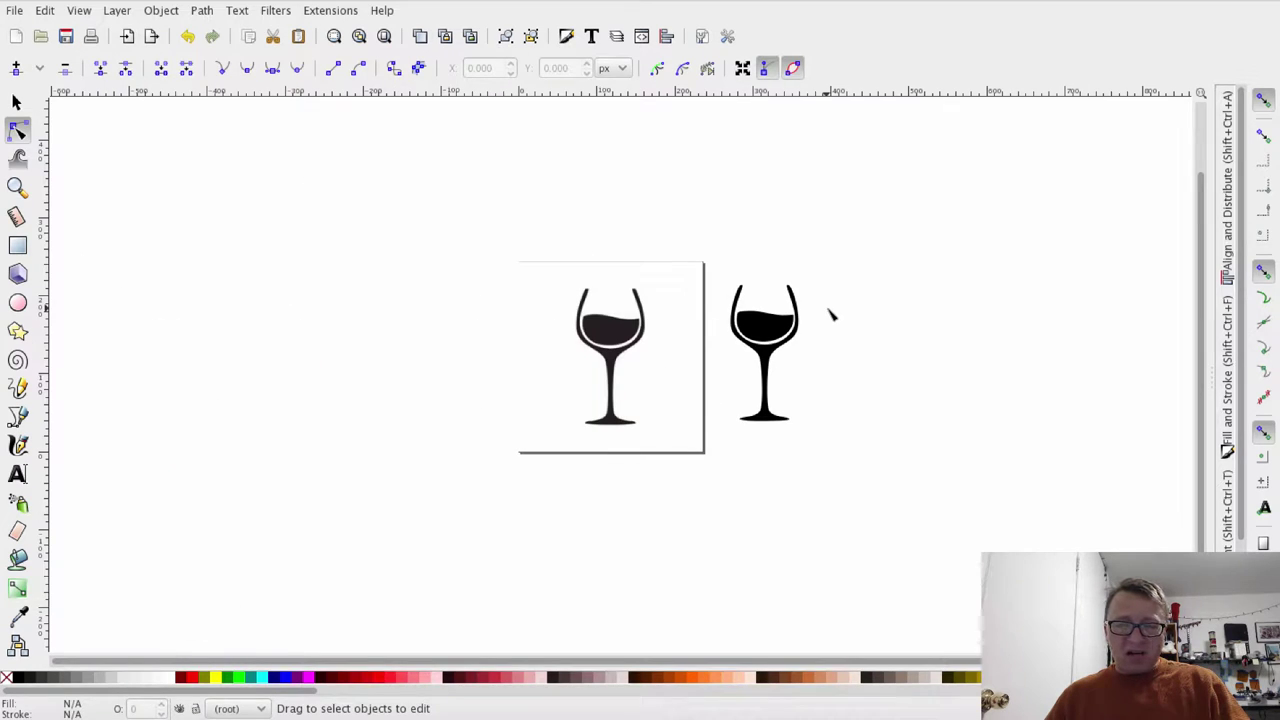
scroll(773, 307, up, 2)
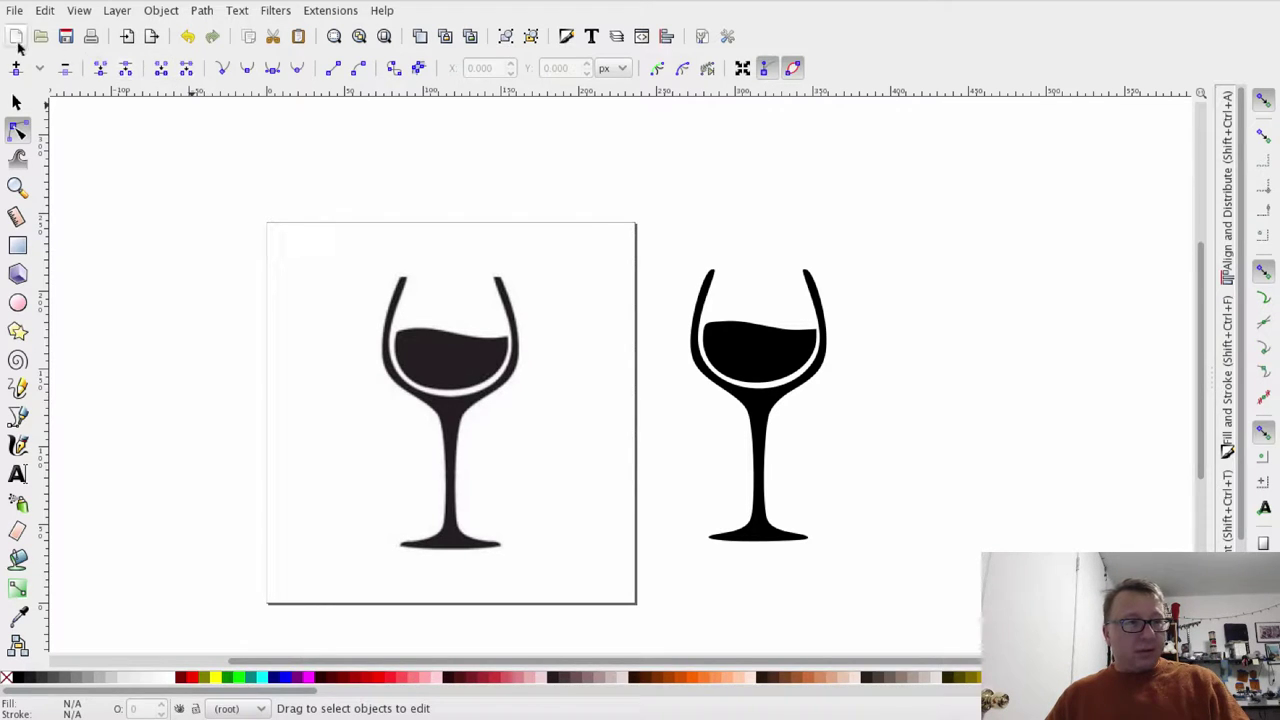
Save the document in the wine cheese folder as wine_glass.svg in Inkscape SVG format
click(63, 37)
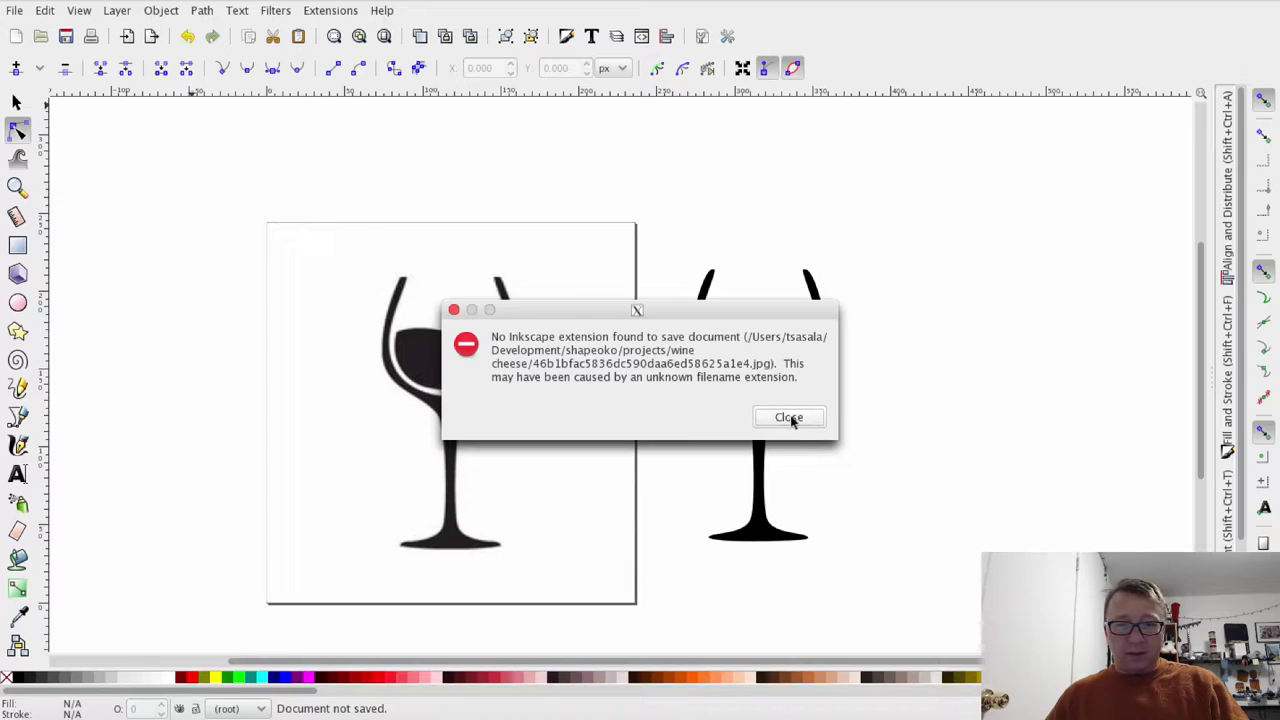
click(790, 420)
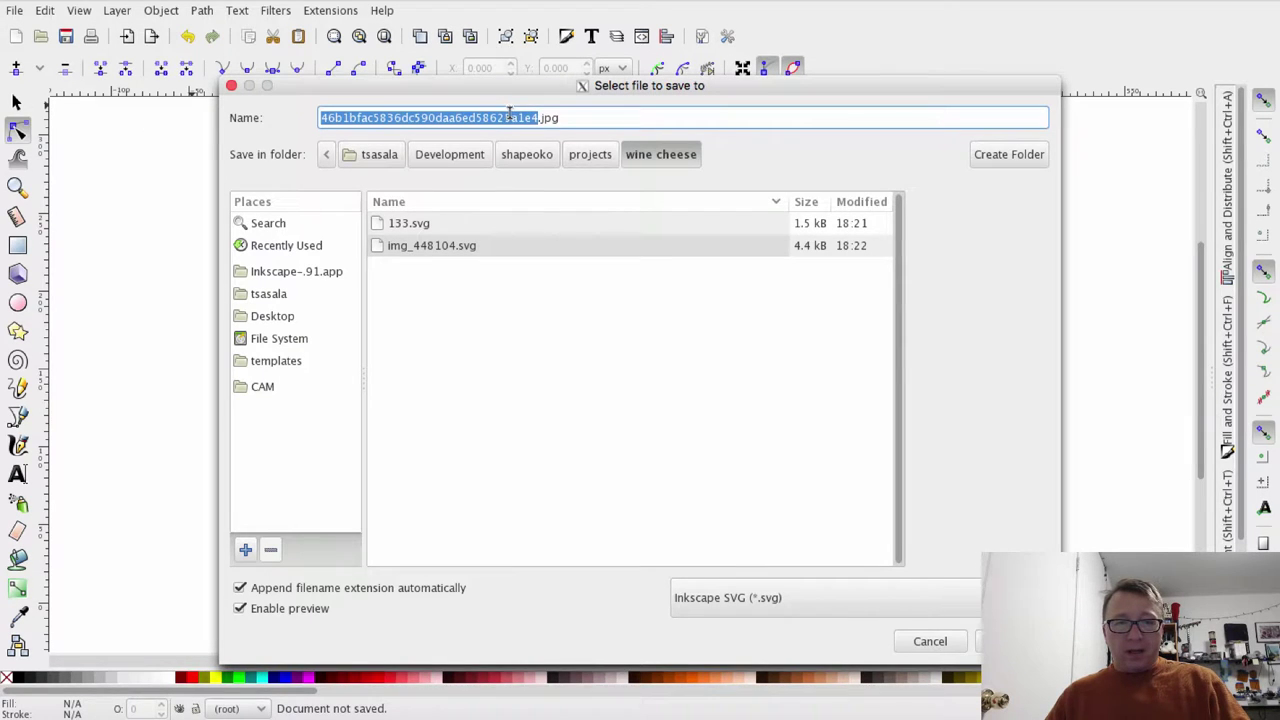
key(Home)
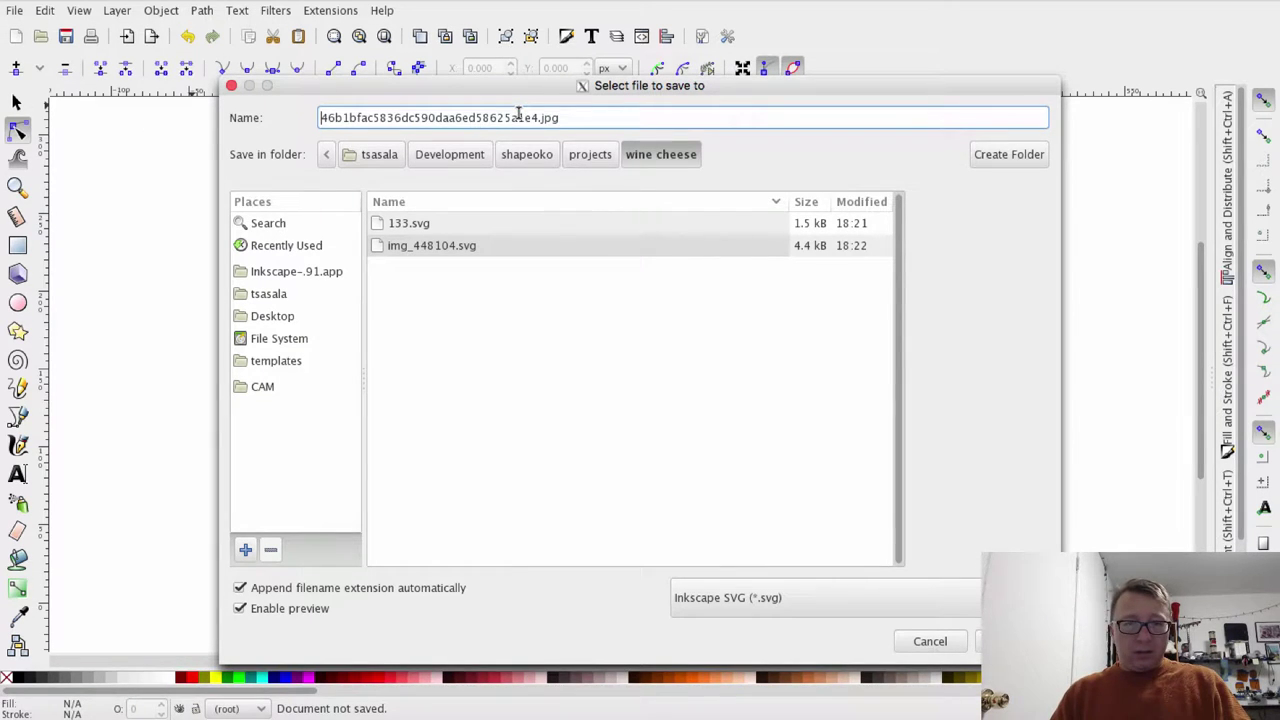
drag(591, 120, 165, 92)
text(wine_glass_)
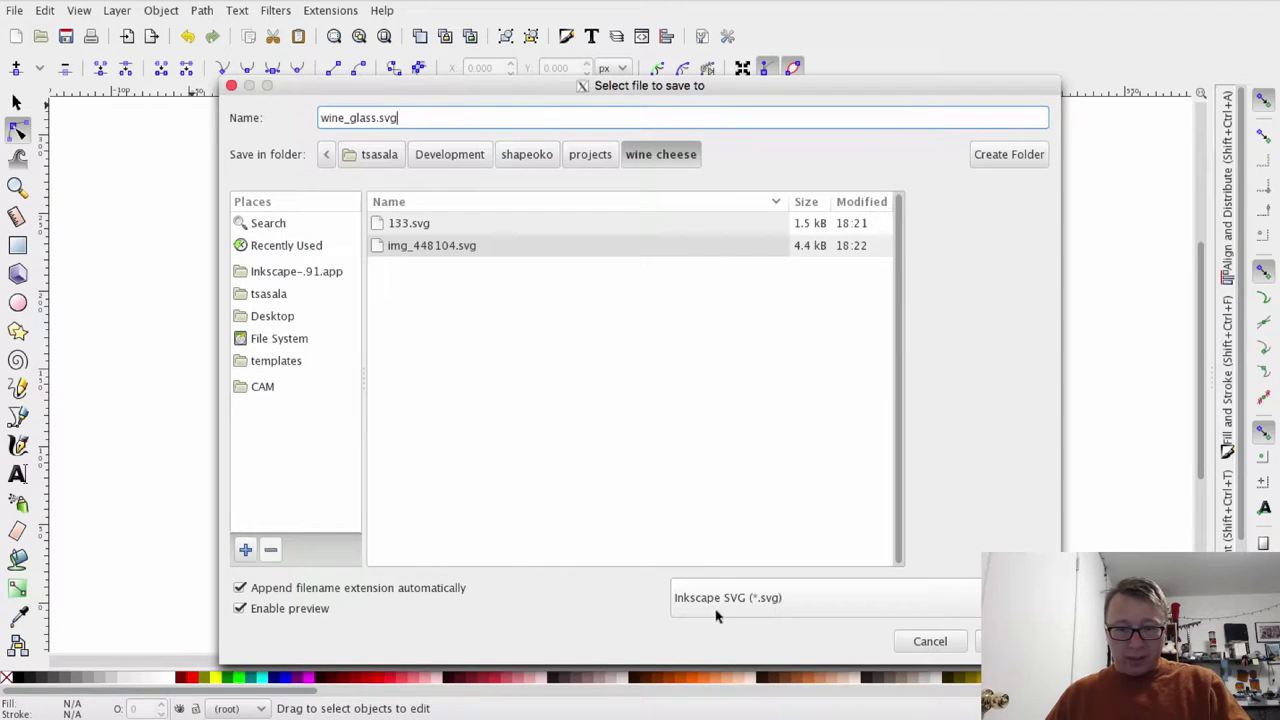
click(1010, 641)
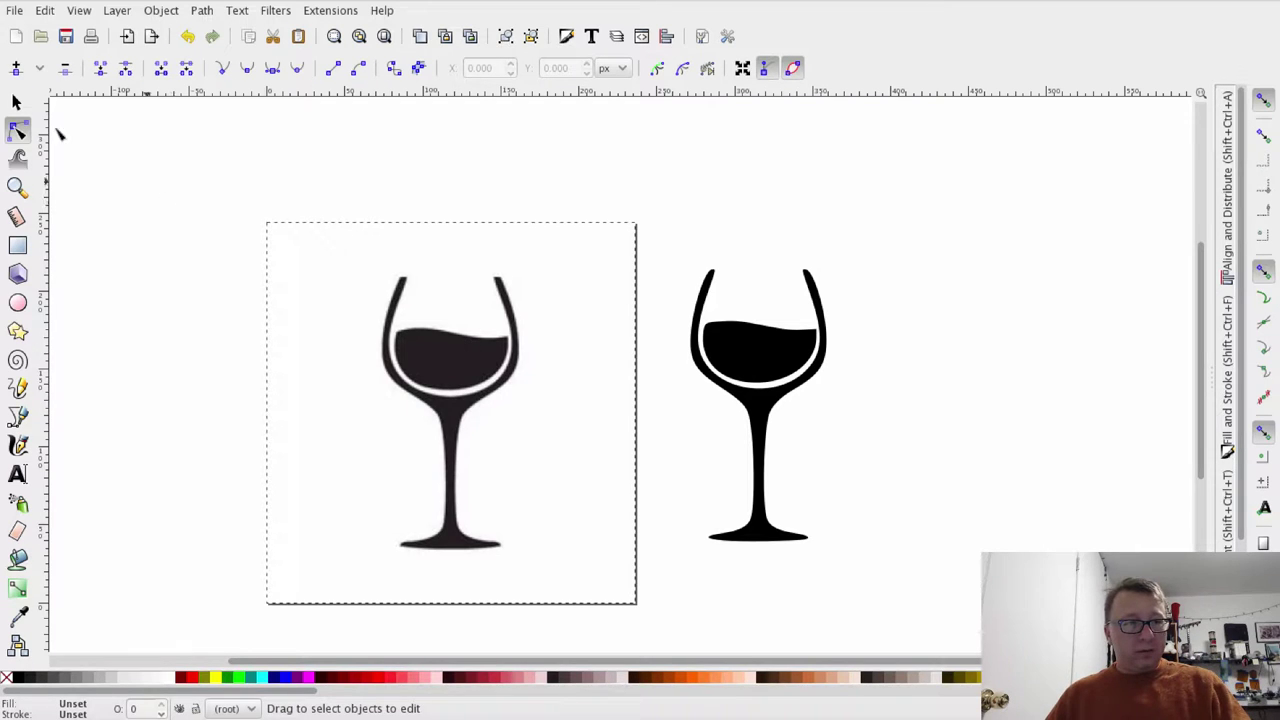
Delete the original bitmap image and move the traced wine glass onto the page
click(16, 101)
click(386, 363)
key(Delete)
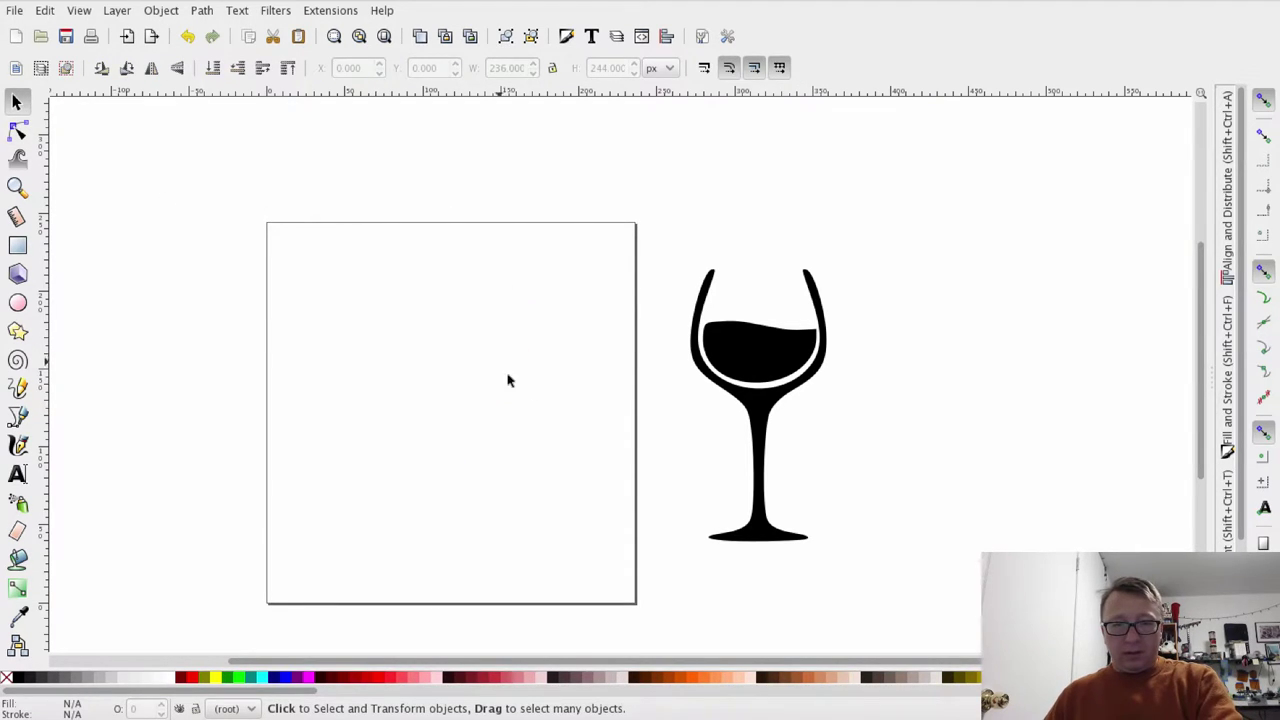
drag(735, 372, 418, 381)
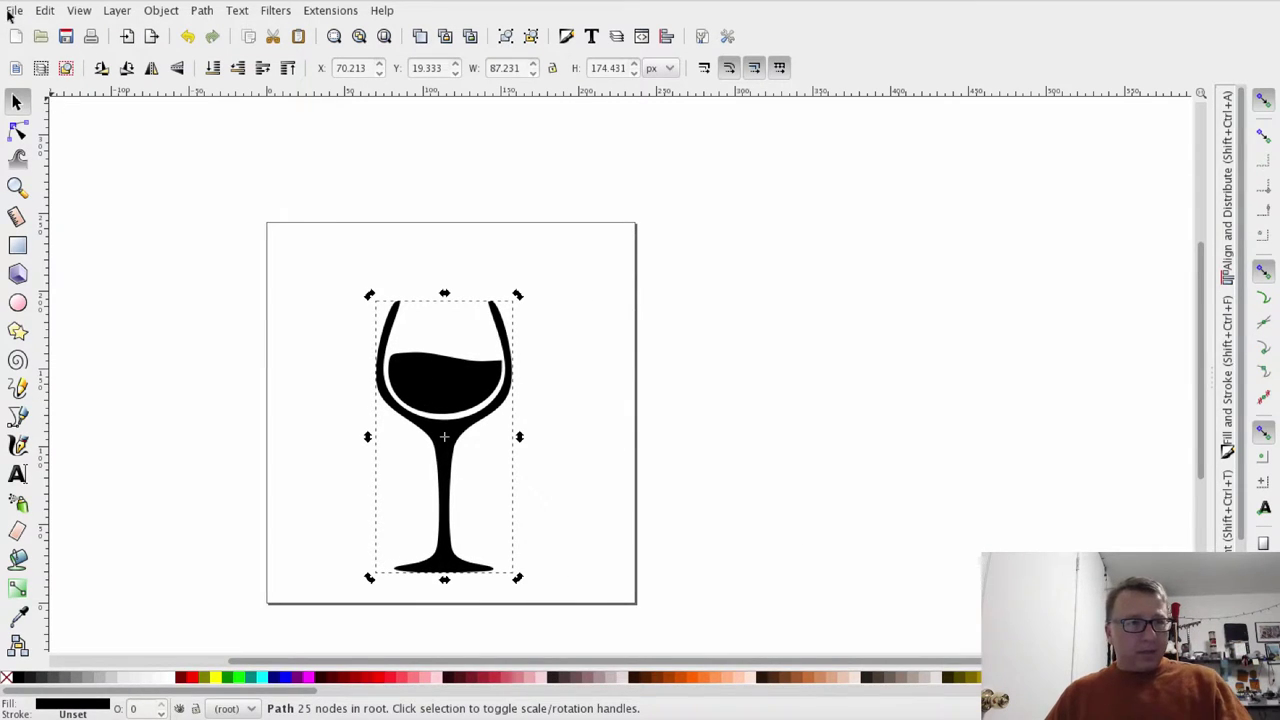
Set both the document's default units and its custom page size units to inches, and close the document properties
click(12, 12)
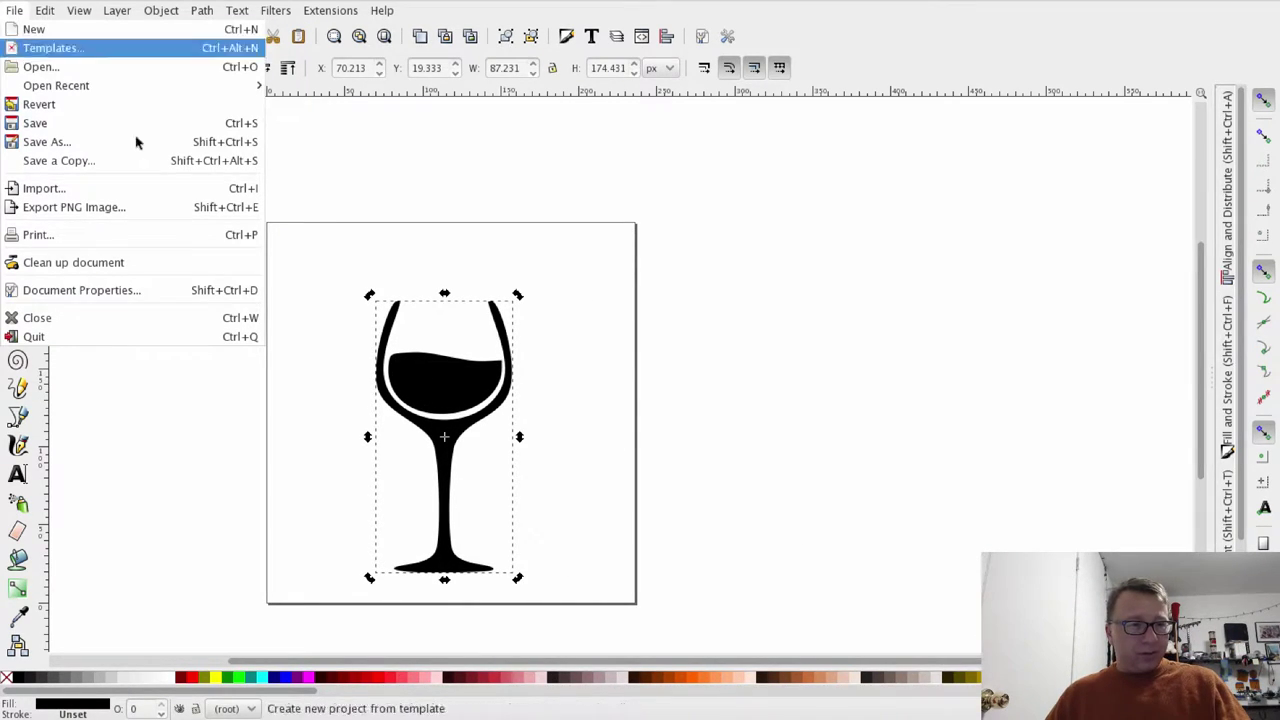
click(163, 294)
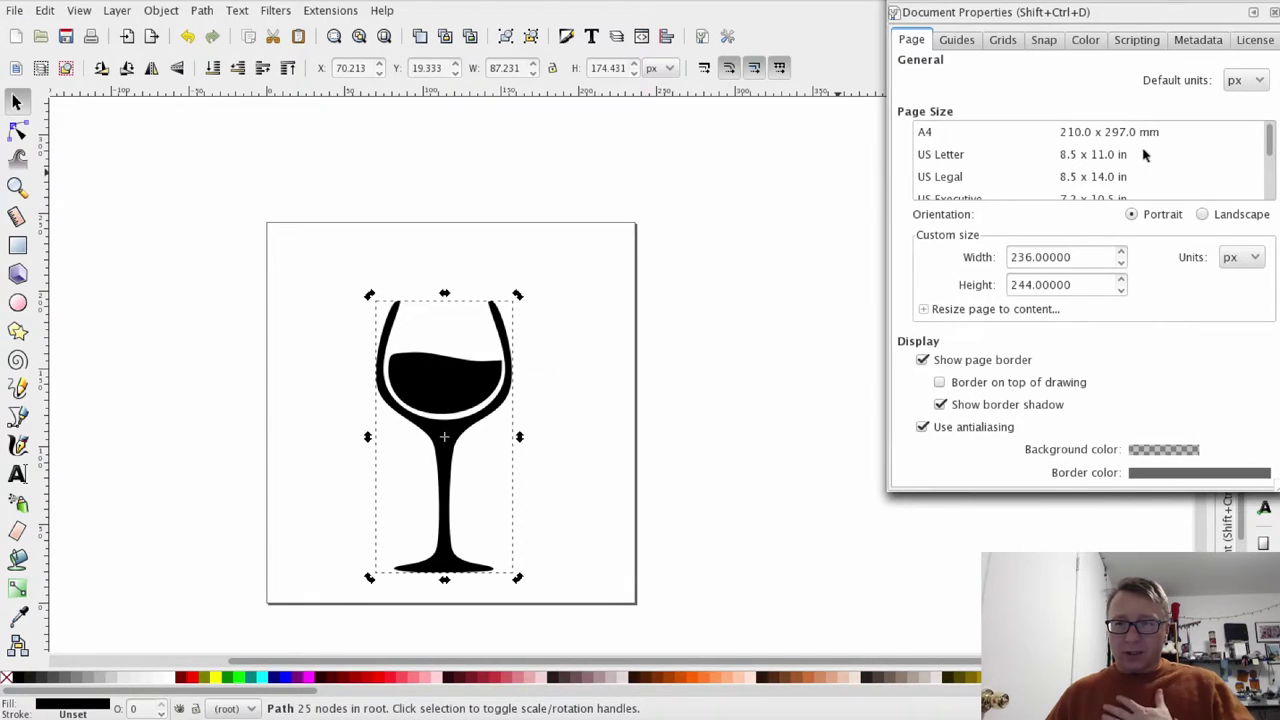
drag(1120, 0, 891, 9)
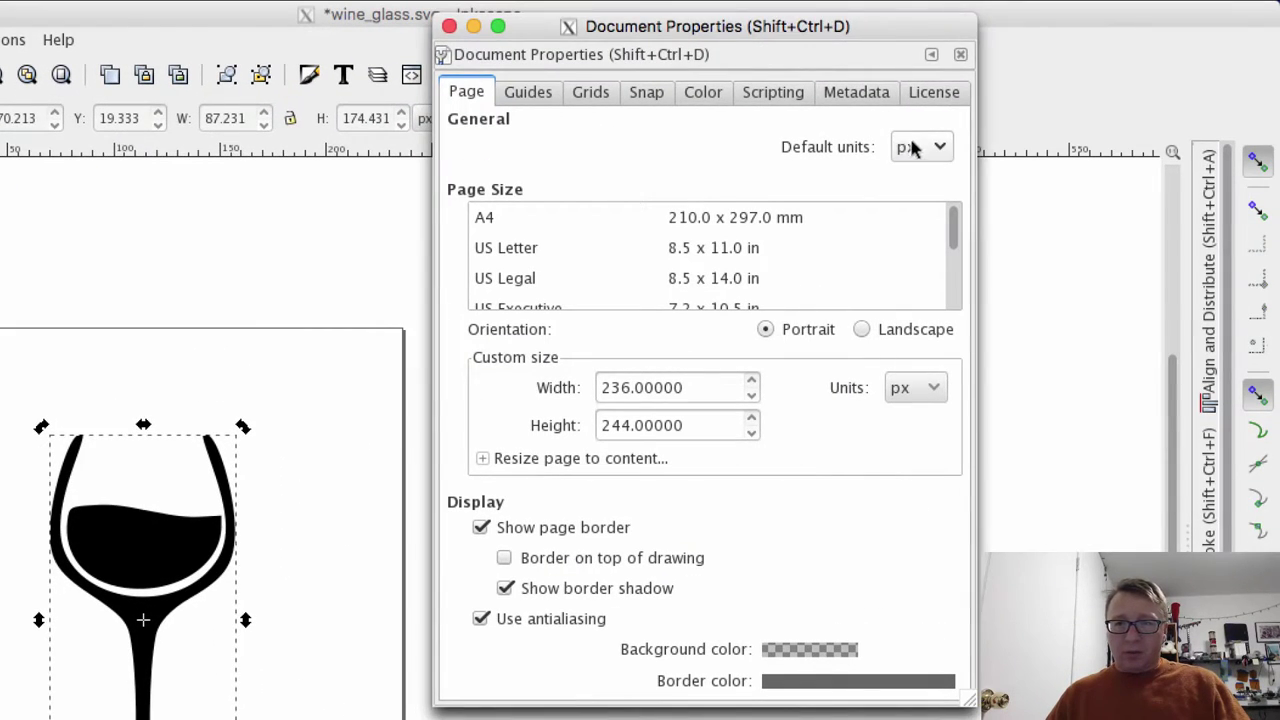
click(915, 147)
click(922, 52)
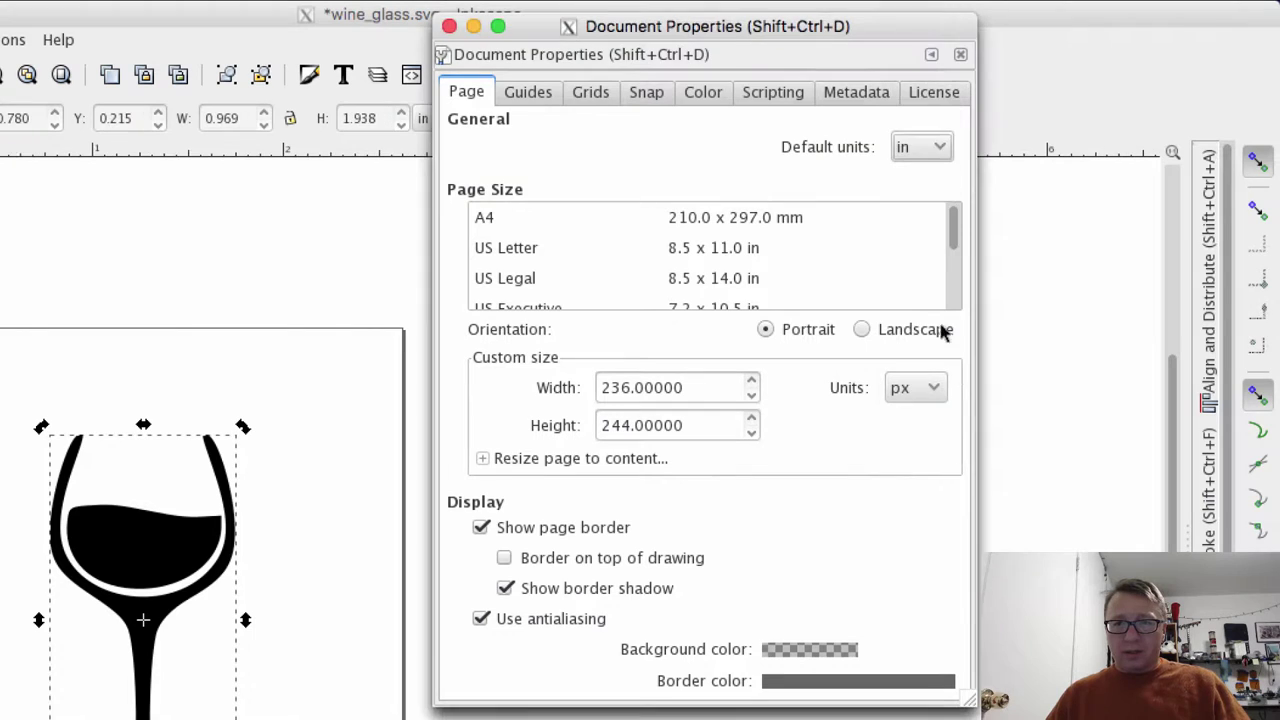
click(915, 387)
click(925, 295)
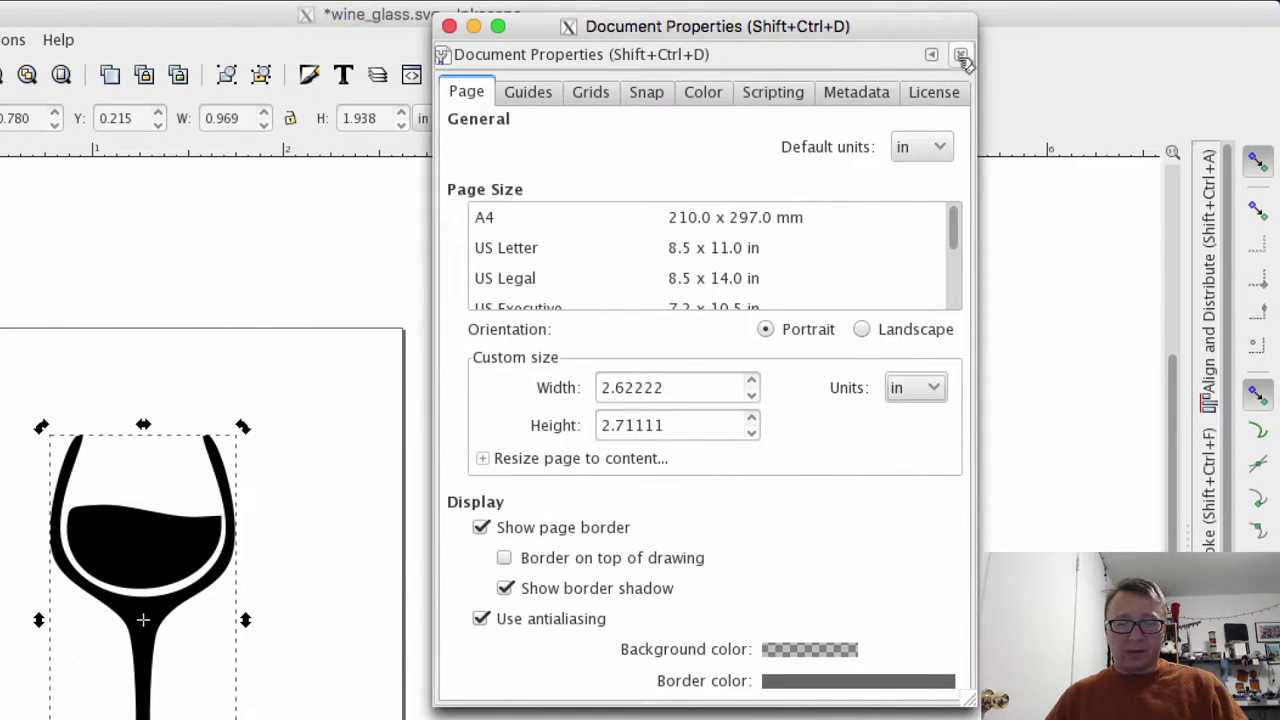
drag(975, 703, 1005, 719)
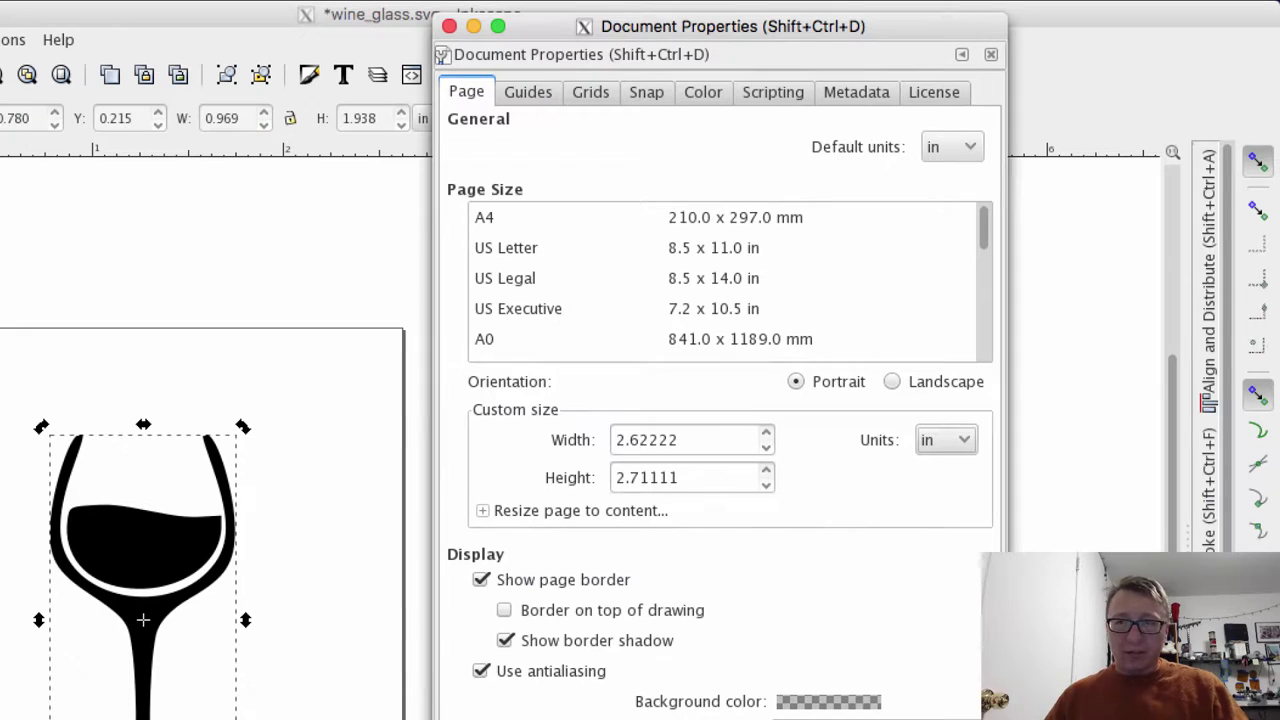
click(991, 54)
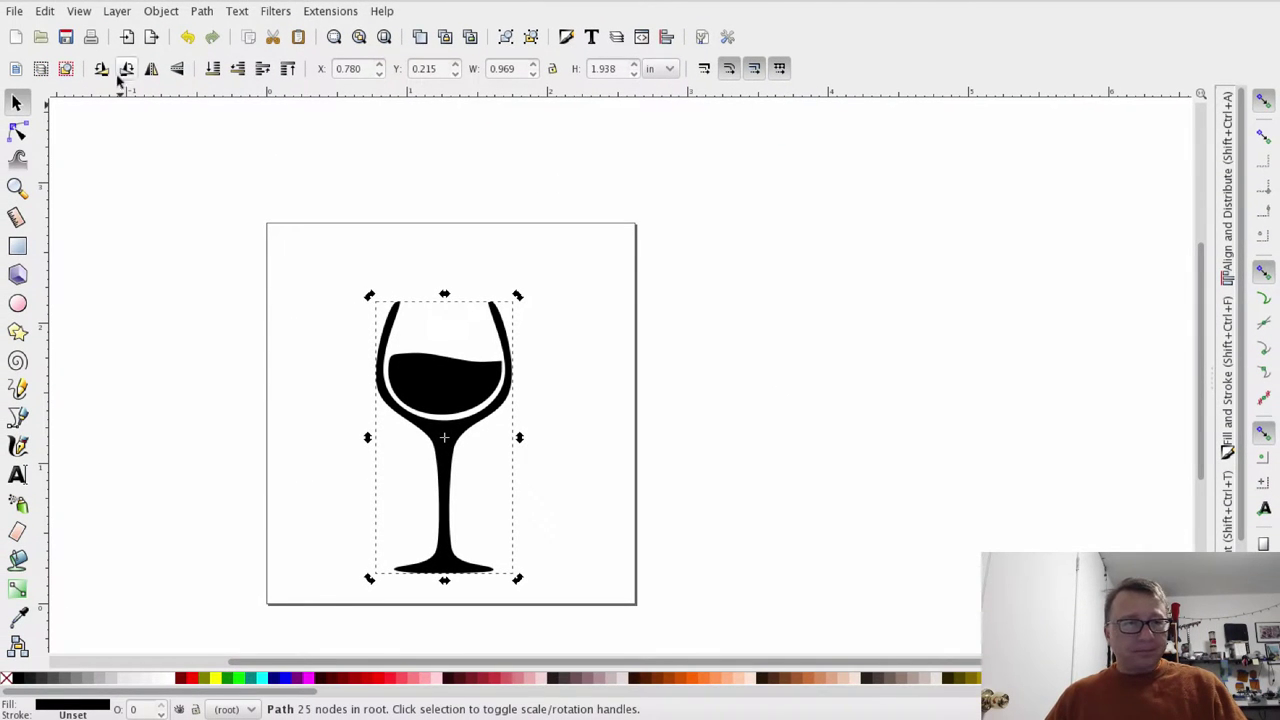
Shift the wine glass slightly on the page to about X 0.691 in and Y 0.208 in
drag(512, 421, 668, 377)
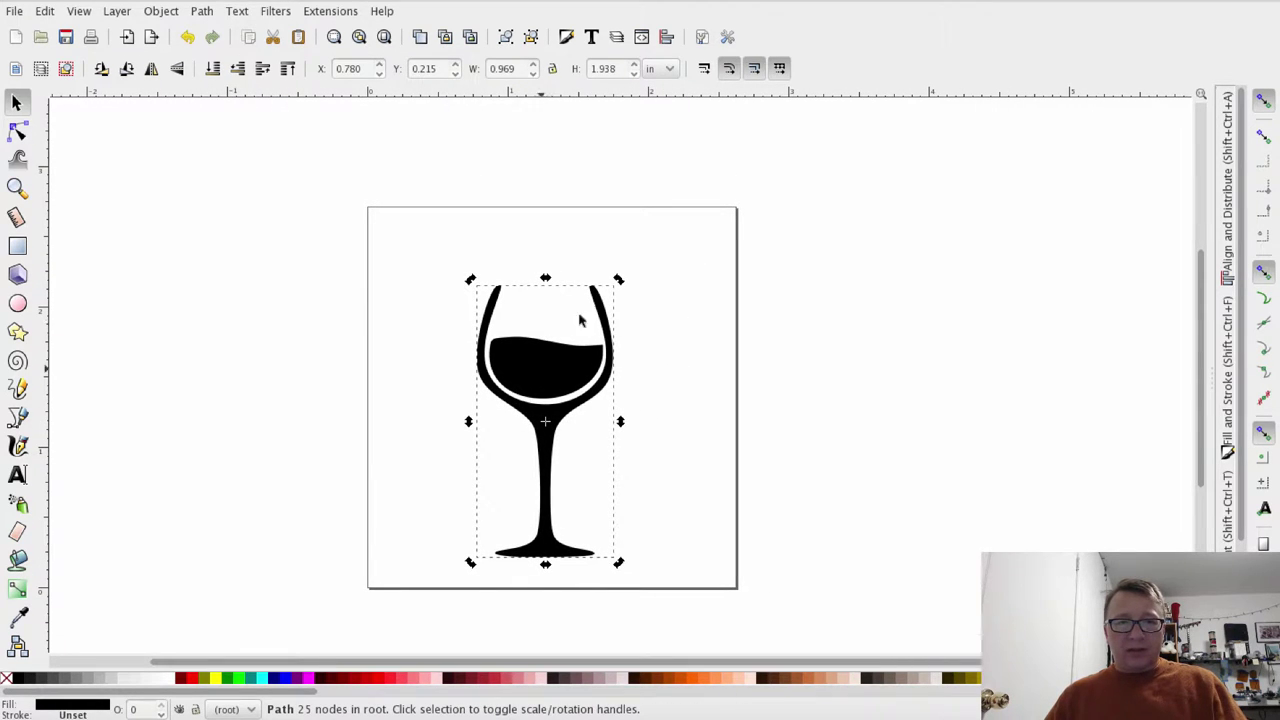
drag(551, 337, 505, 345)
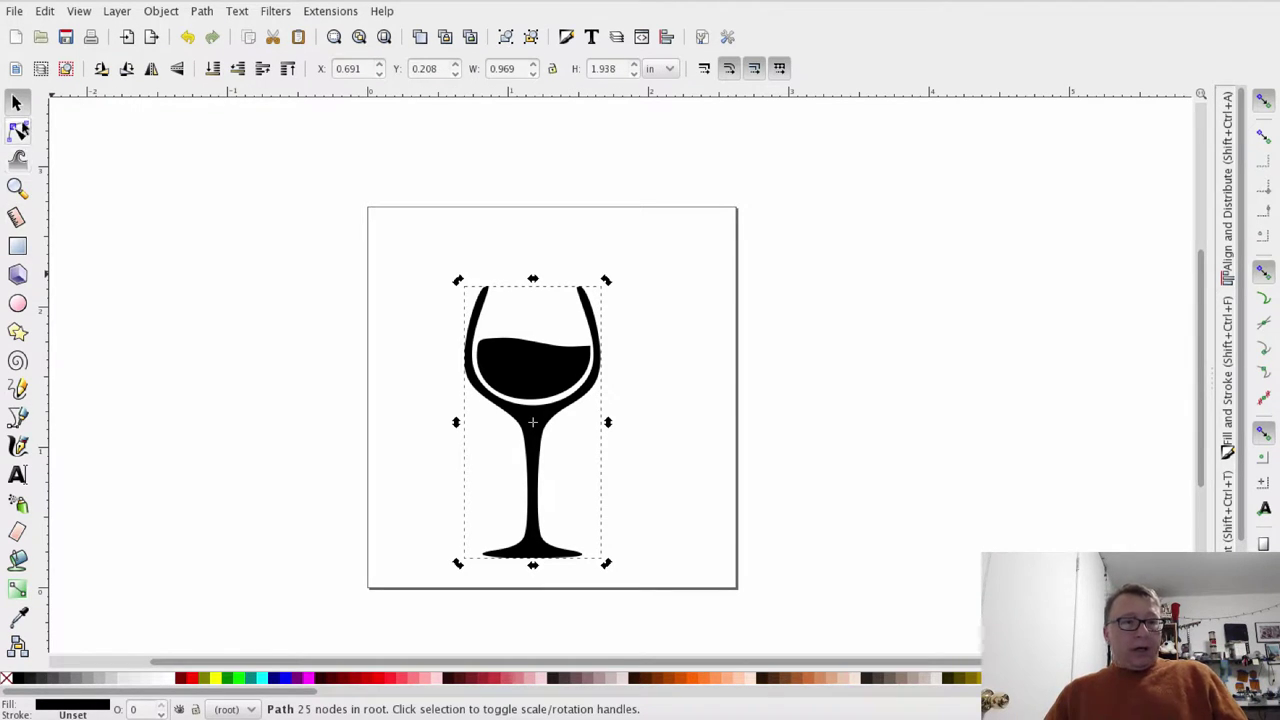
Display the traced path's nodes and examine the outline and node placement along the glass's base, stem and bowl
click(18, 132)
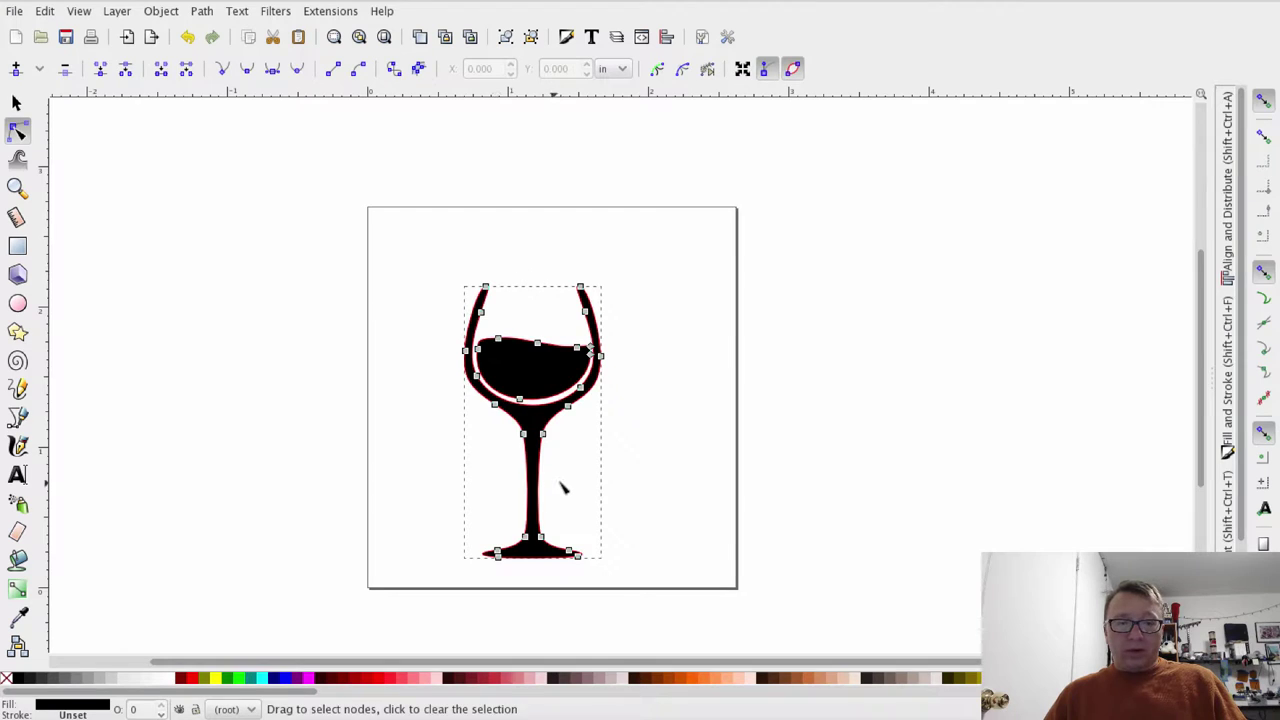
scroll(603, 490, up, 2)
scroll(549, 514, down, 4)
scroll(620, 400, left, 3)
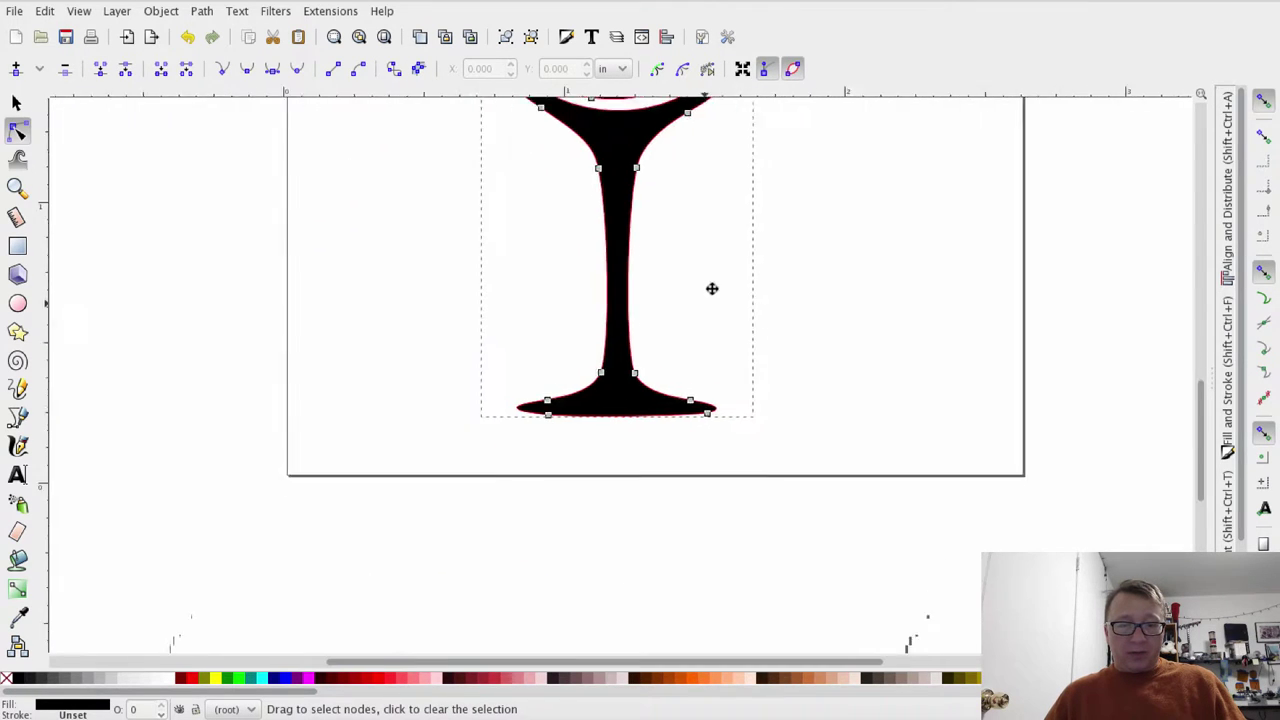
scroll(620, 434, up, 5)
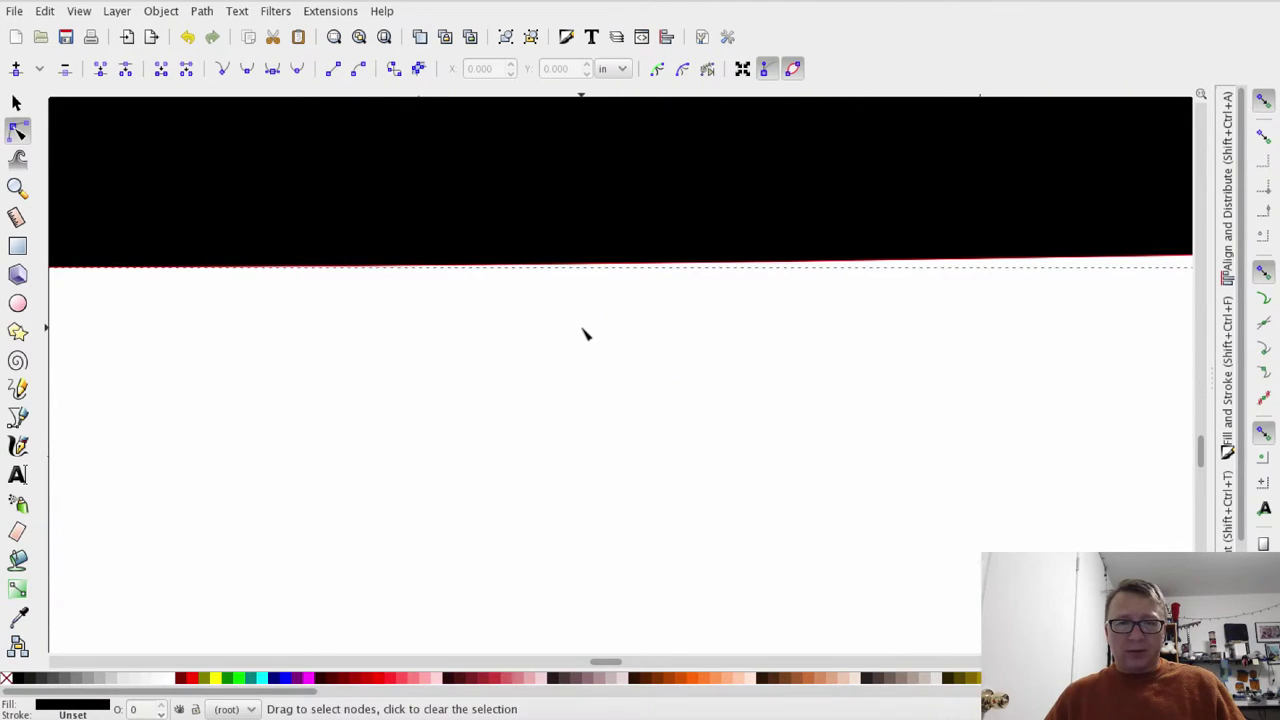
scroll(585, 333, up, 1)
scroll(589, 335, down, 3)
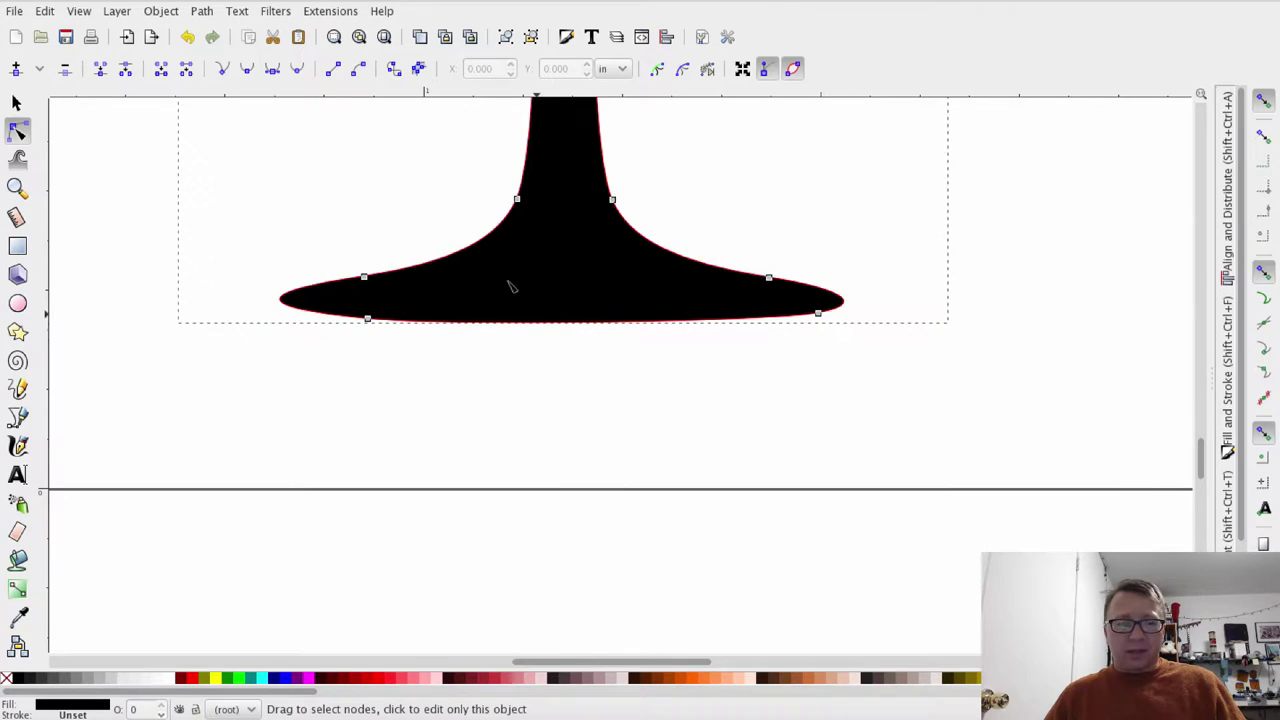
scroll(591, 240, up, 3)
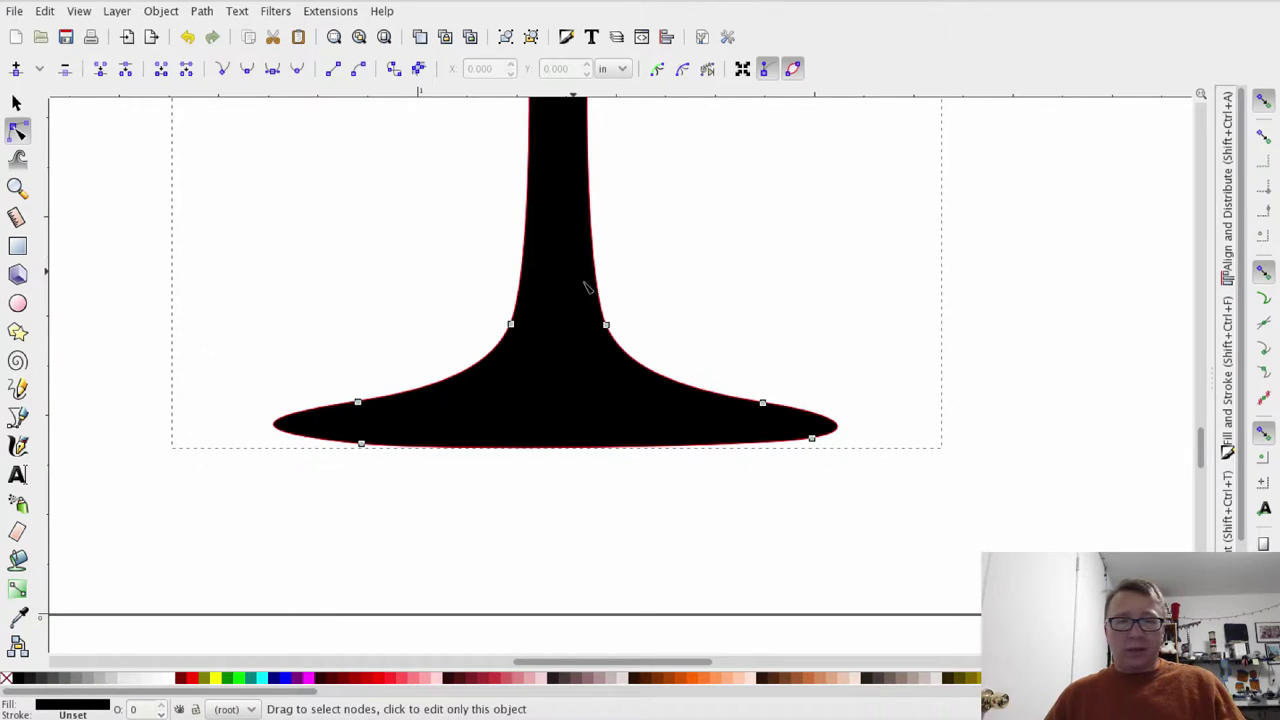
scroll(713, 280, up, 2)
scroll(710, 281, down, 4)
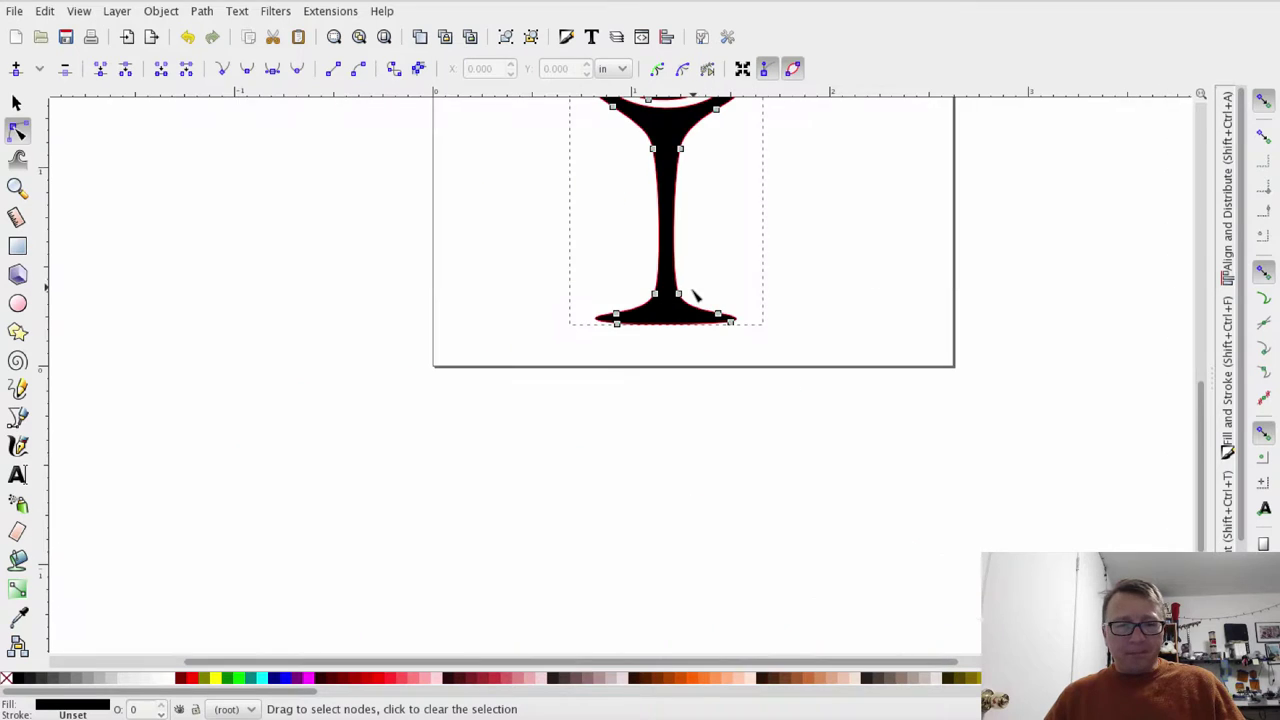
scroll(735, 330, up, 3)
scroll(716, 248, up, 3)
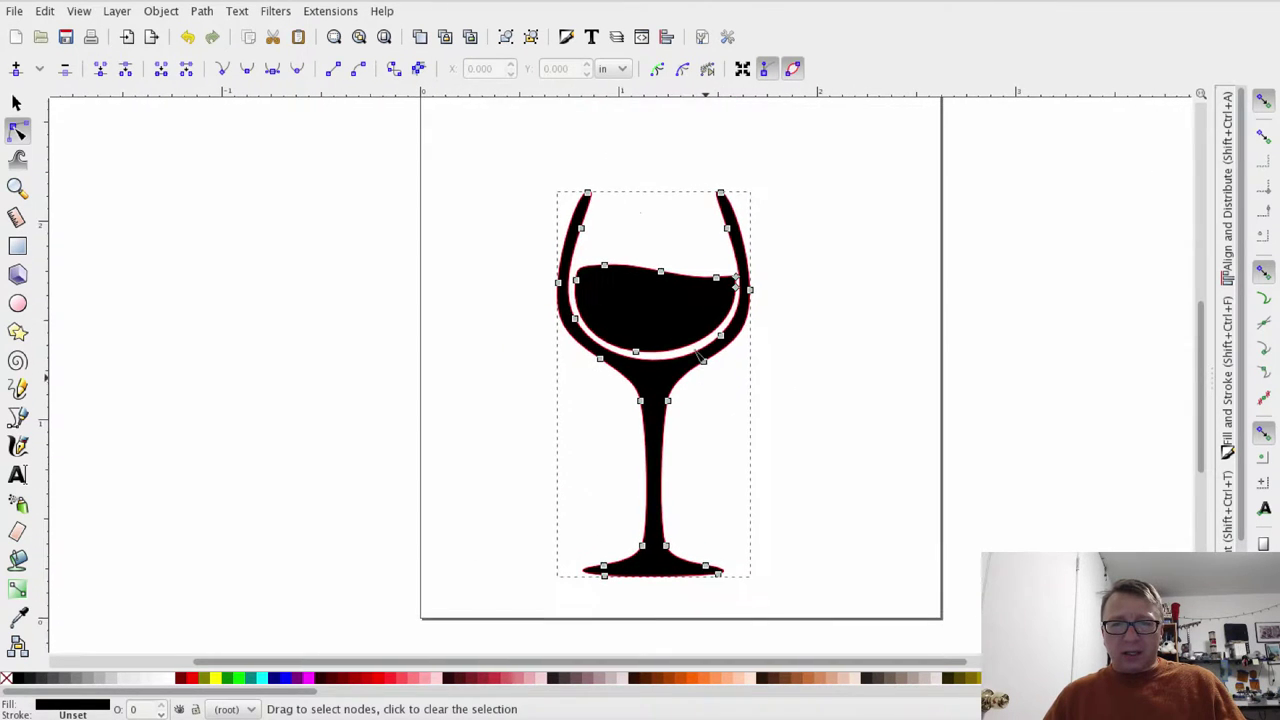
scroll(634, 200, up, 2)
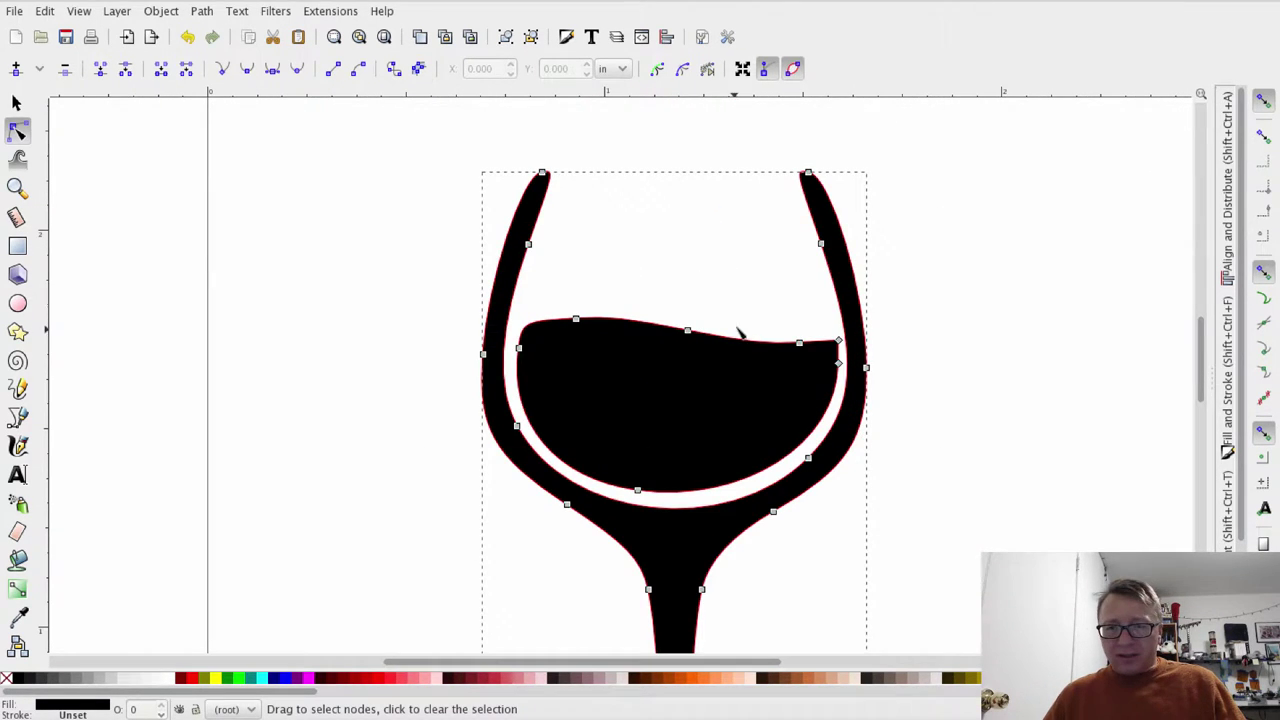
click(958, 300)
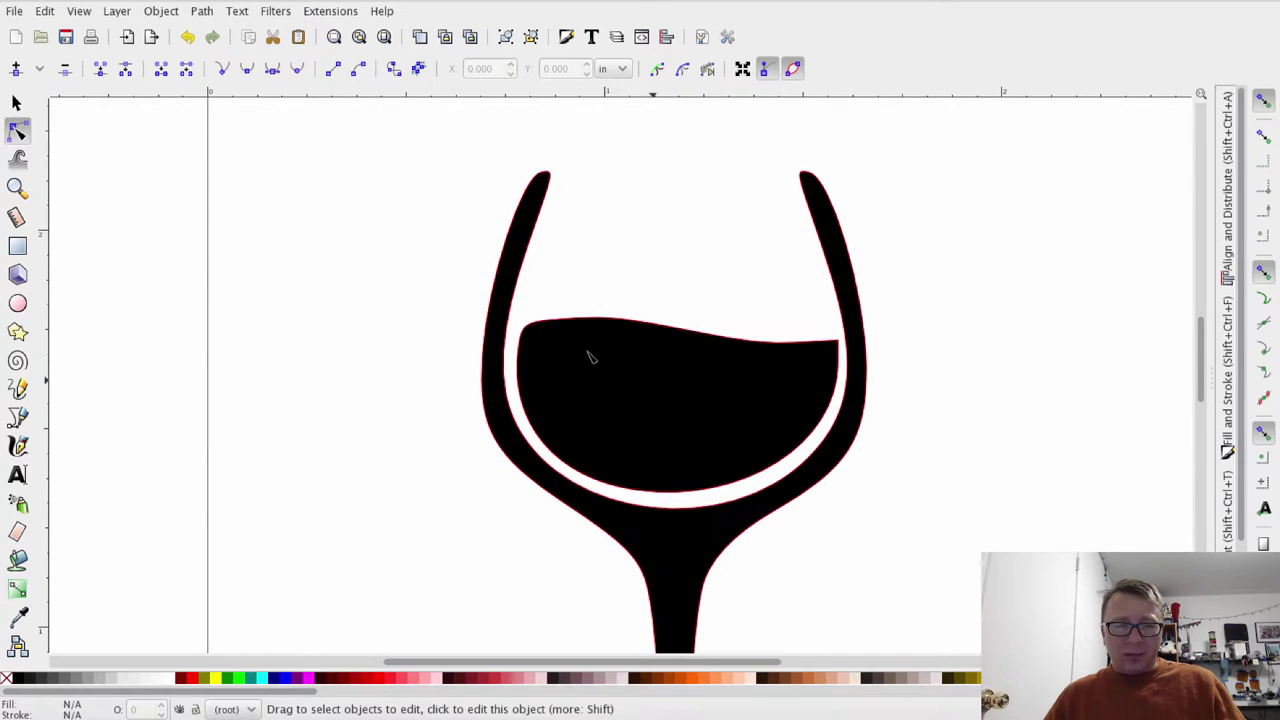
Leave node editing, bring the whole page into view and select the wine glass as an object
click(16, 102)
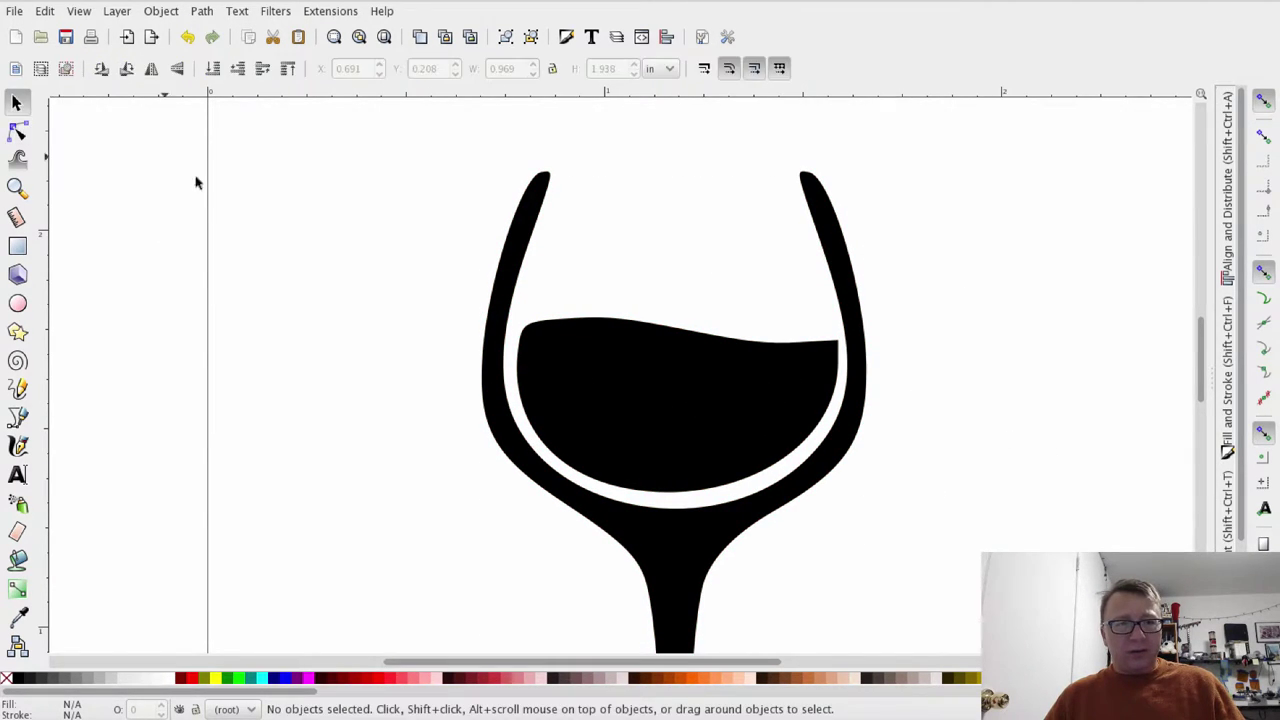
click(386, 37)
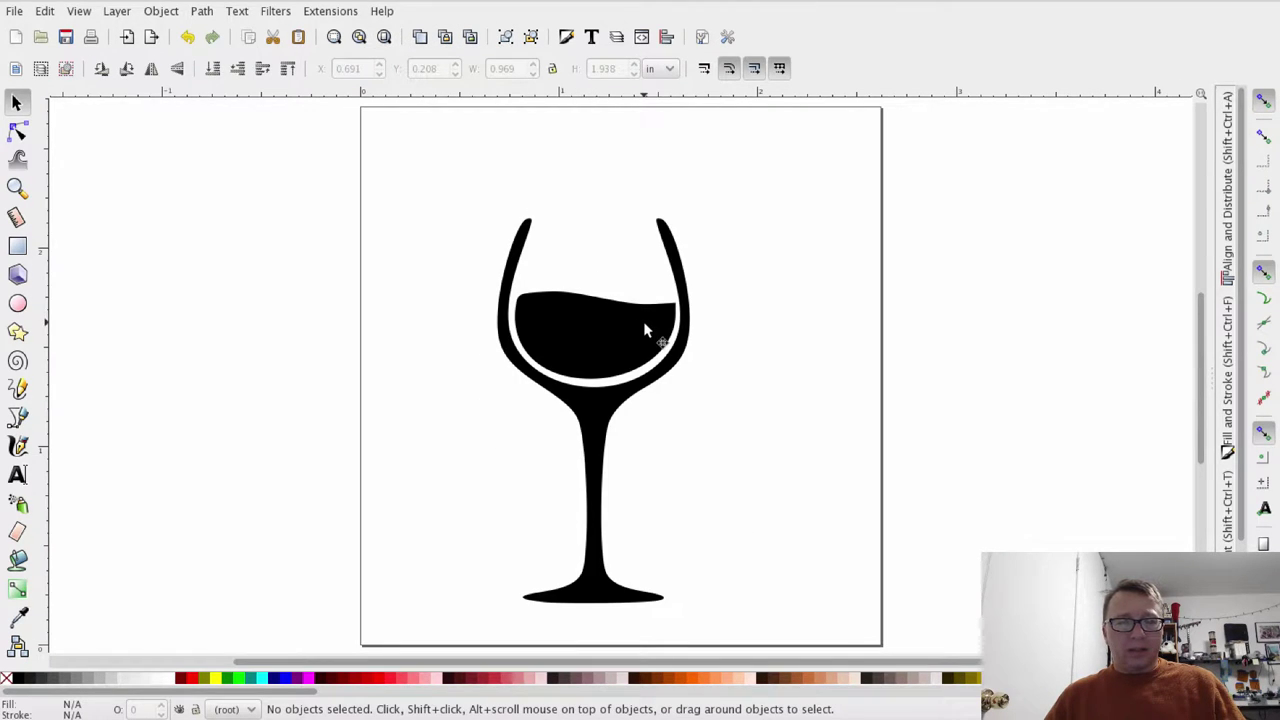
click(588, 346)
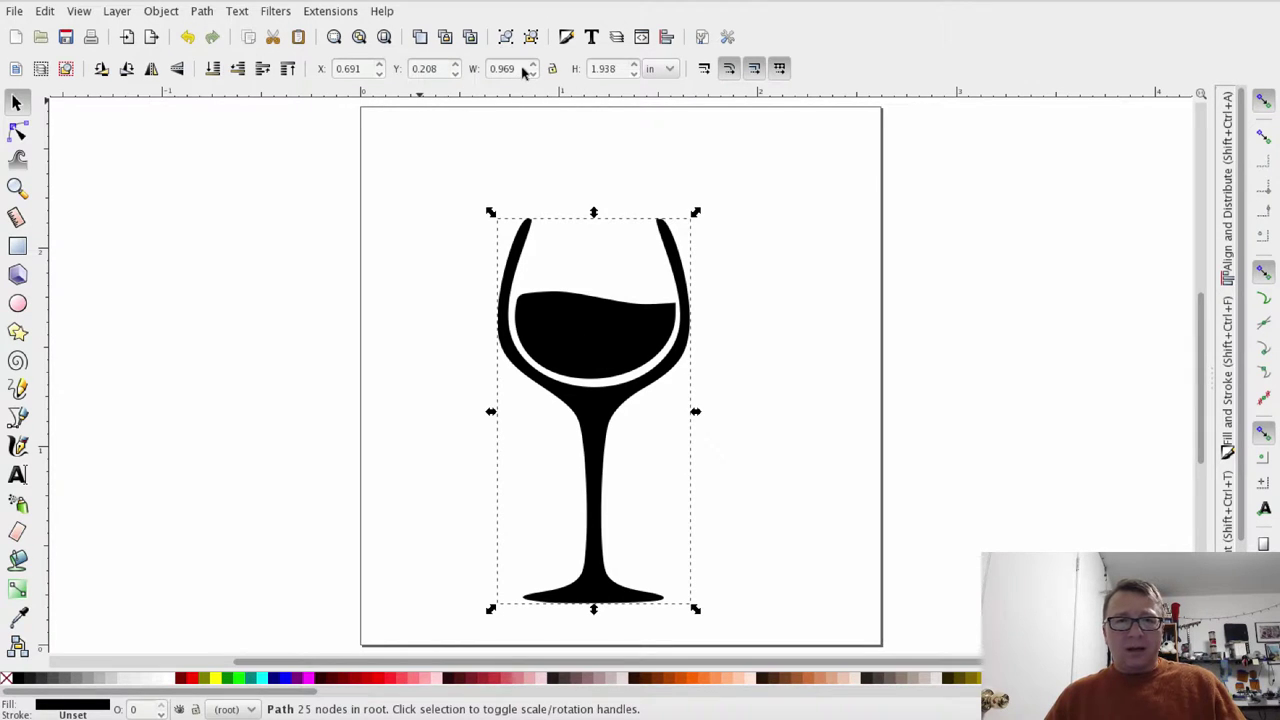
Try a height of 4 in for the wine glass with its proportions unlocked, and undo the resize
drag(591, 71, 652, 70)
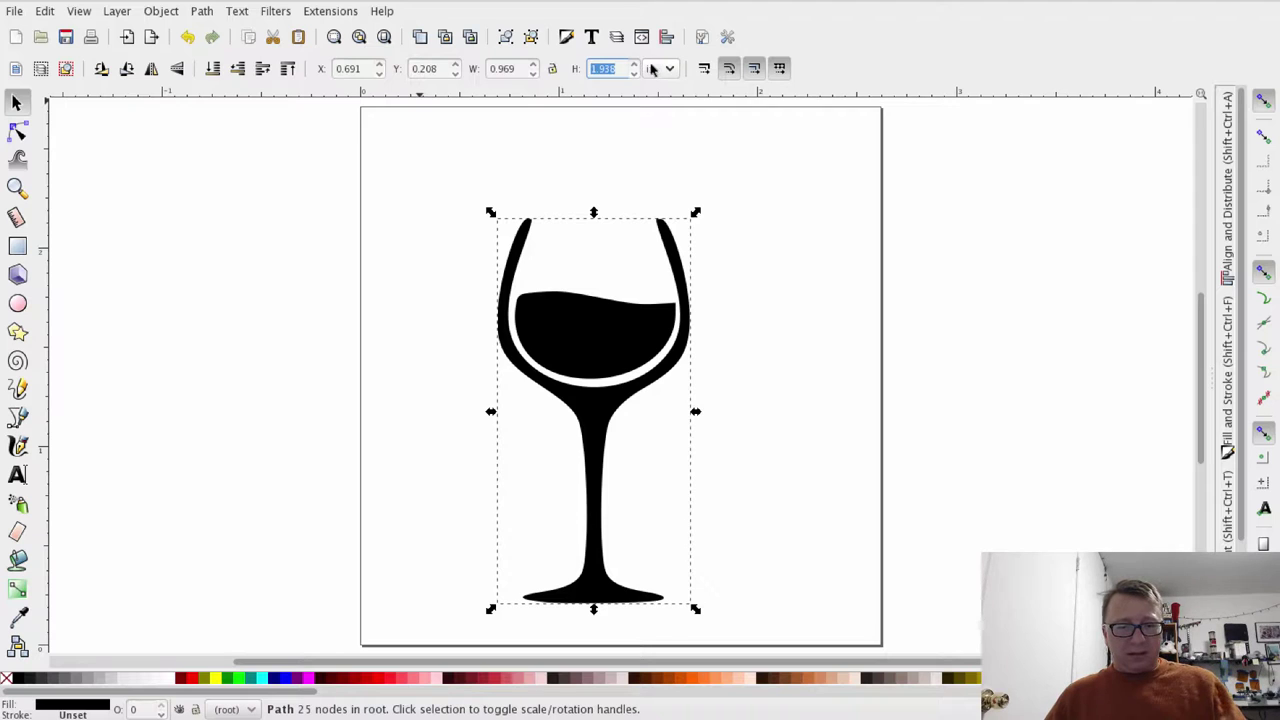
text(4)
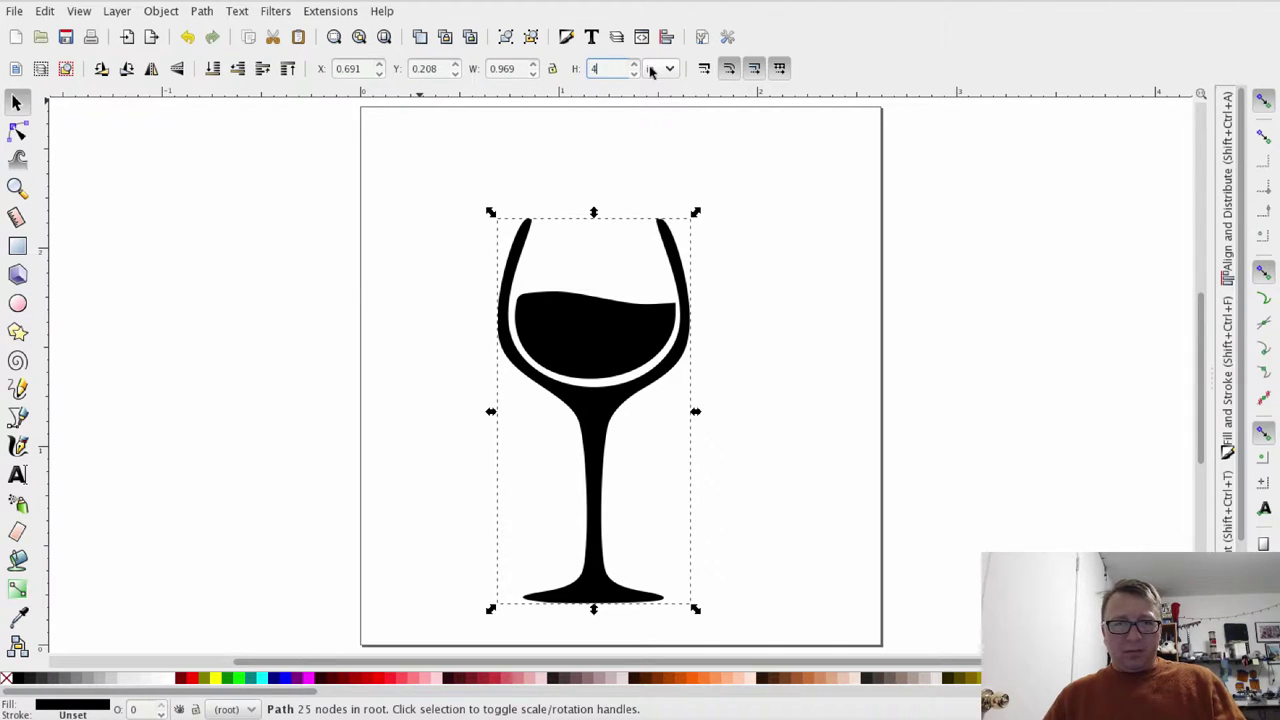
key(Return)
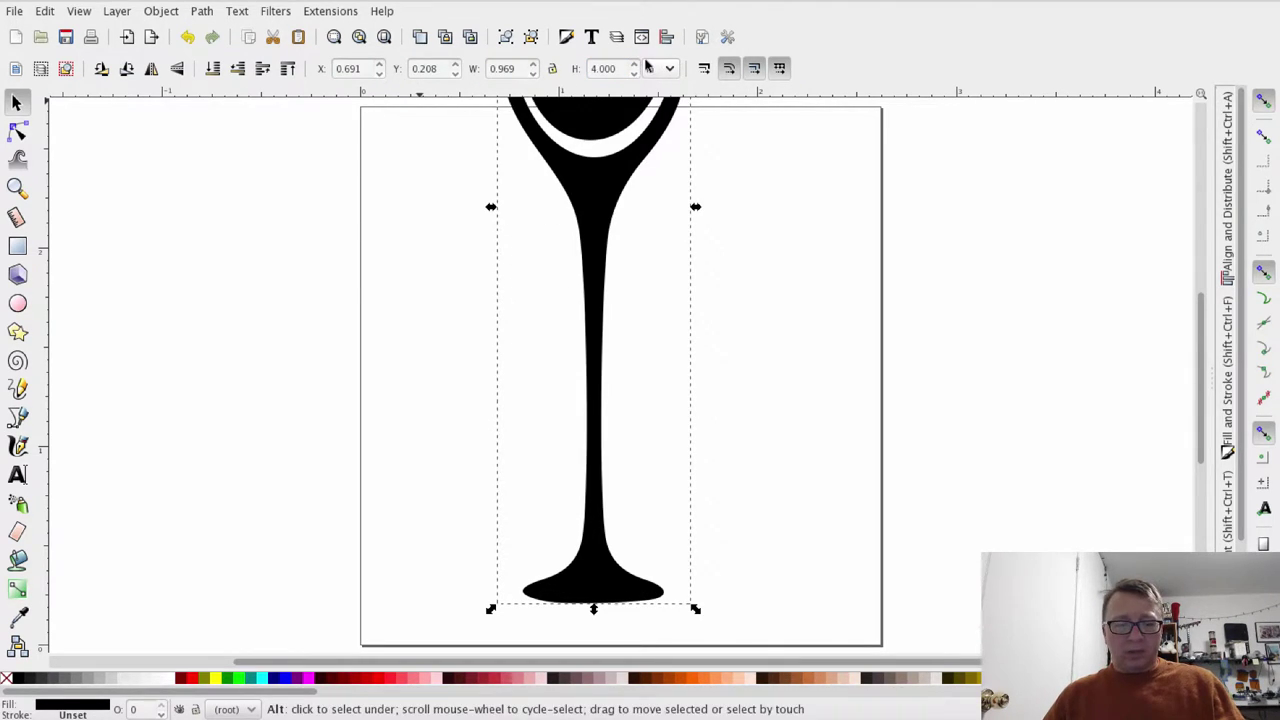
key(ctrl+z)
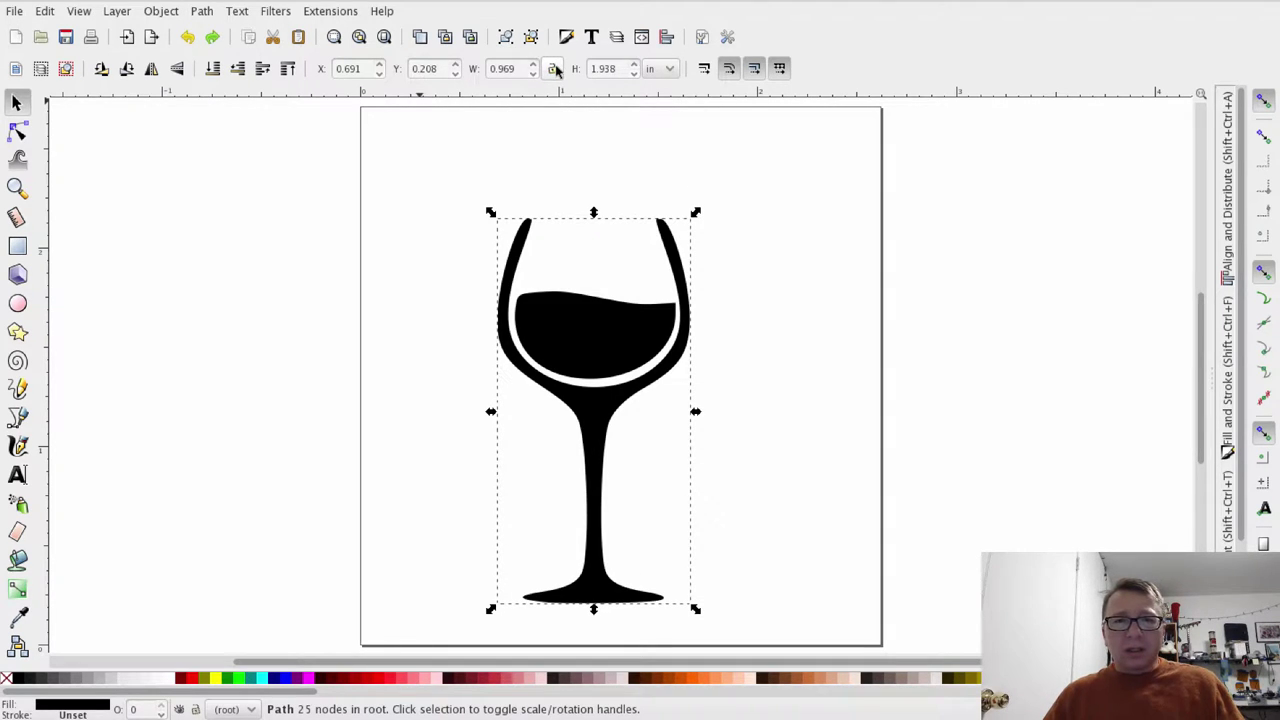
Lock the wine glass's width-to-height ratio, set its height to 4 in and deselect it
click(553, 69)
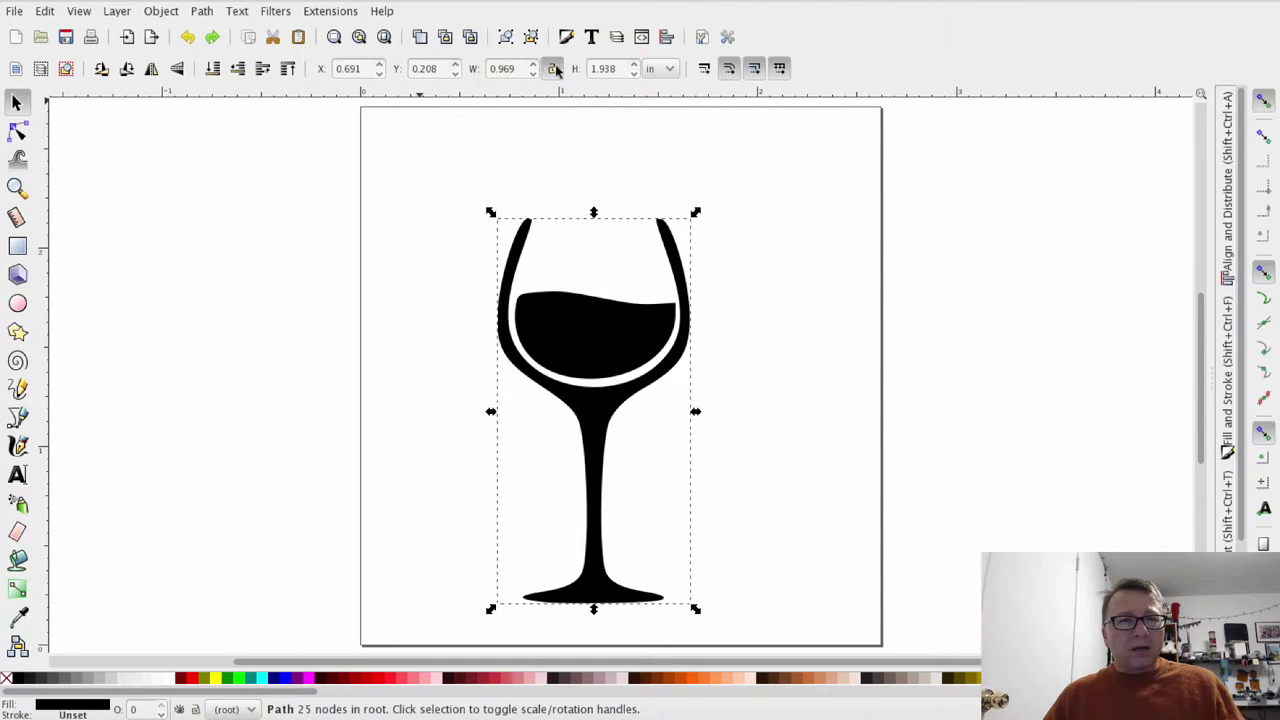
triple_click(620, 70)
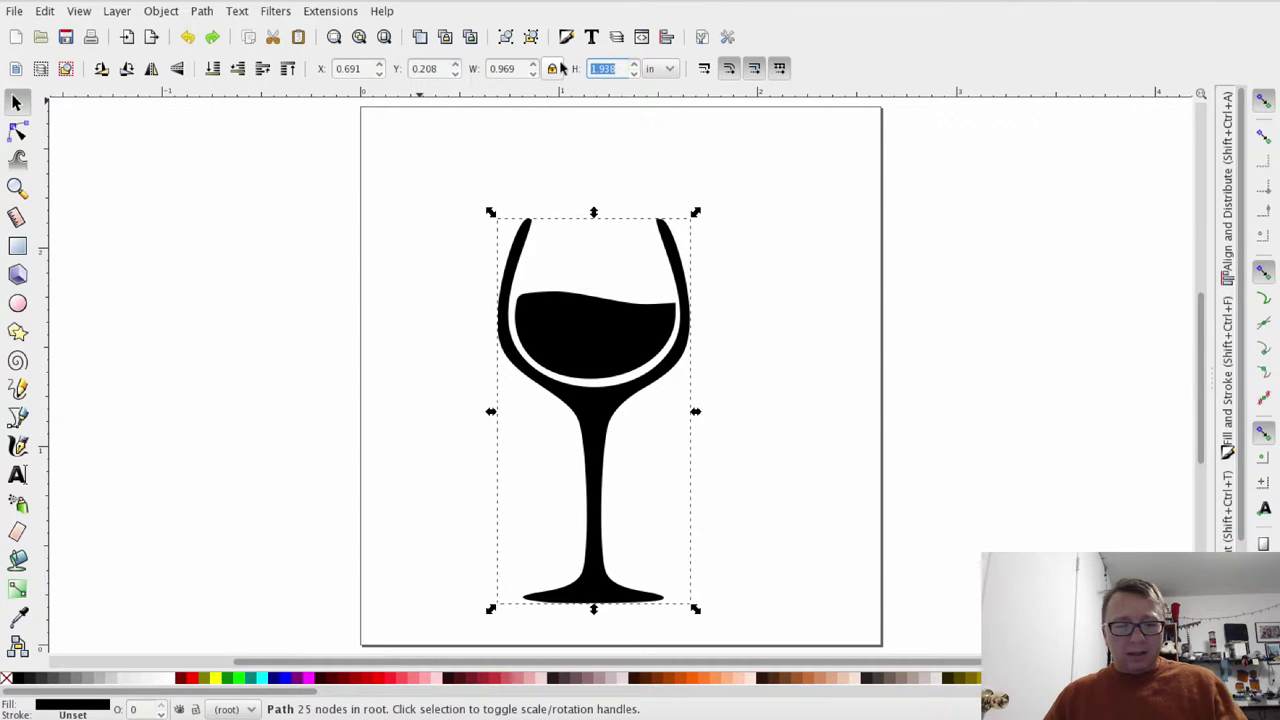
text(4)
key(Return)
click(1260, 434)
scroll(440, 403, down, 6)
scroll(480, 395, left, 2)
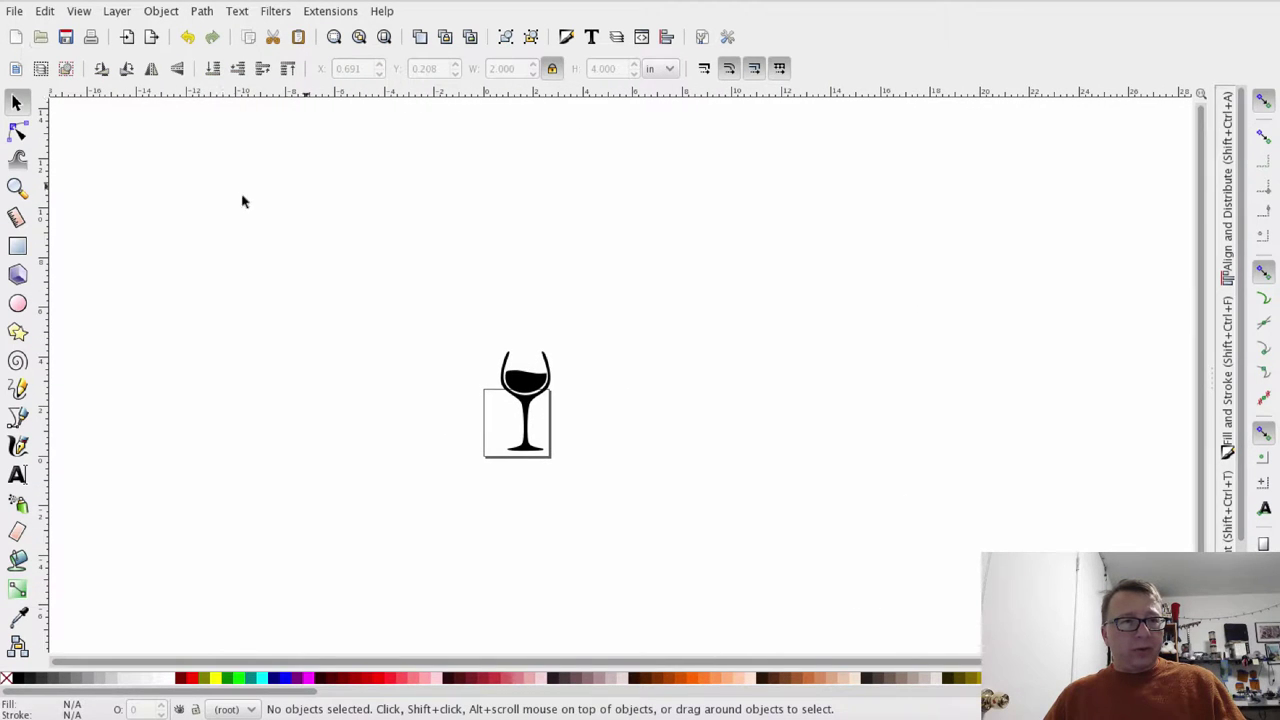
Change the document's page size to US Letter, 8.5 x 11.0 in
click(14, 11)
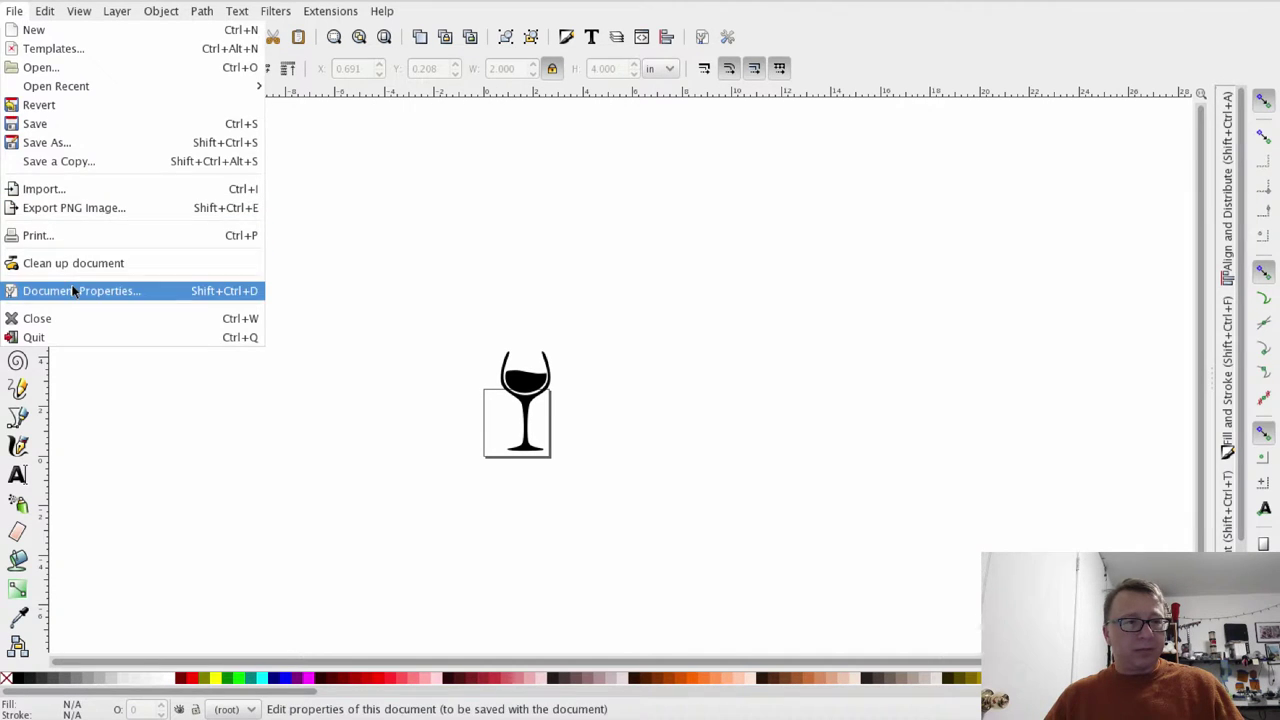
click(36, 290)
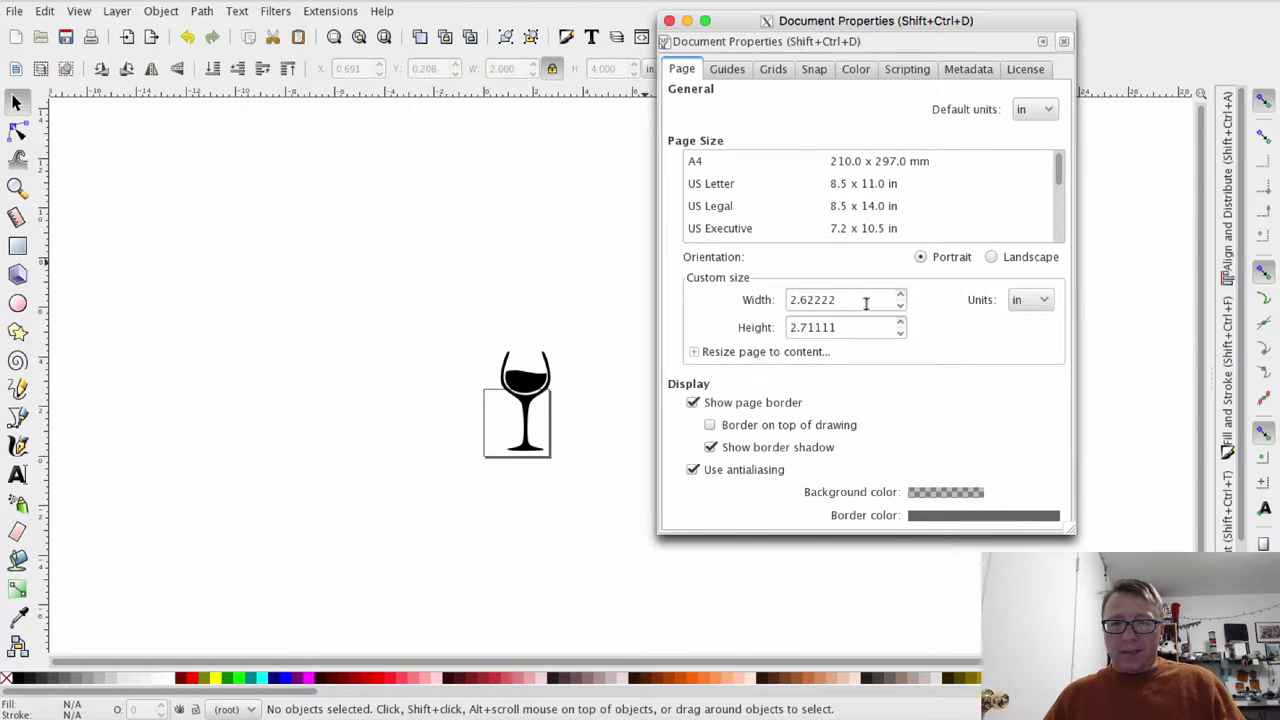
drag(866, 303, 744, 288)
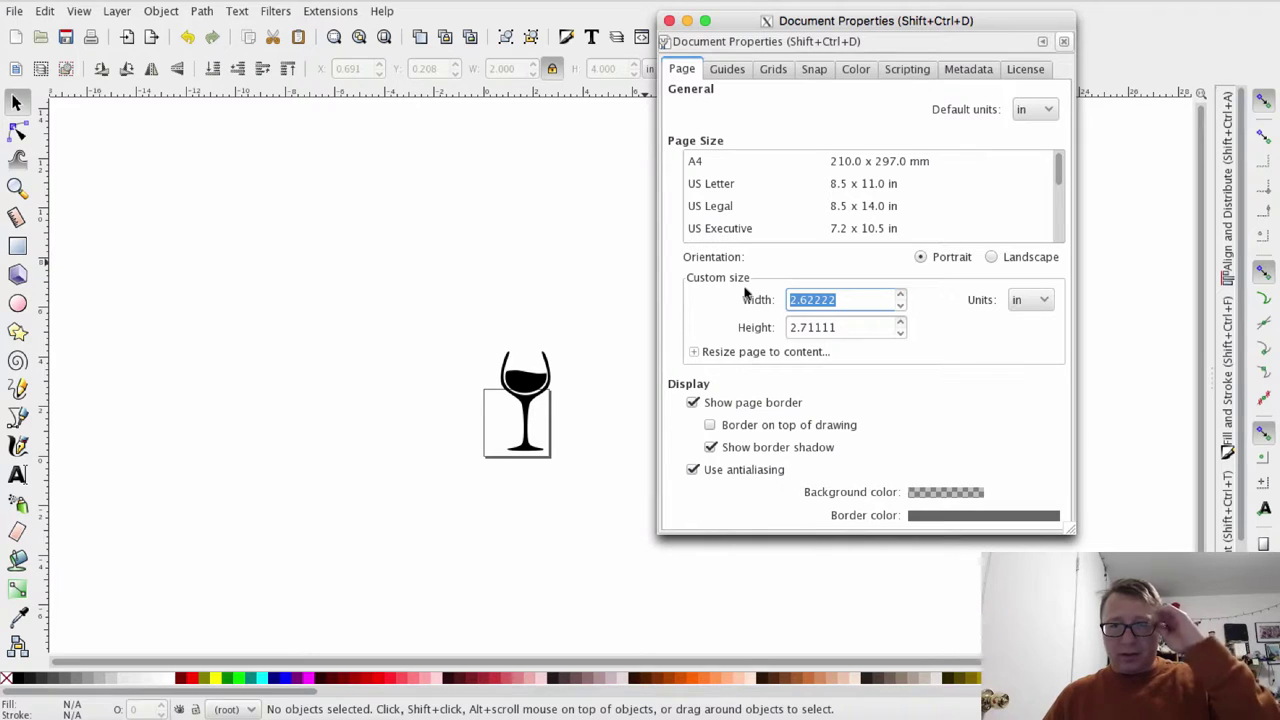
click(896, 186)
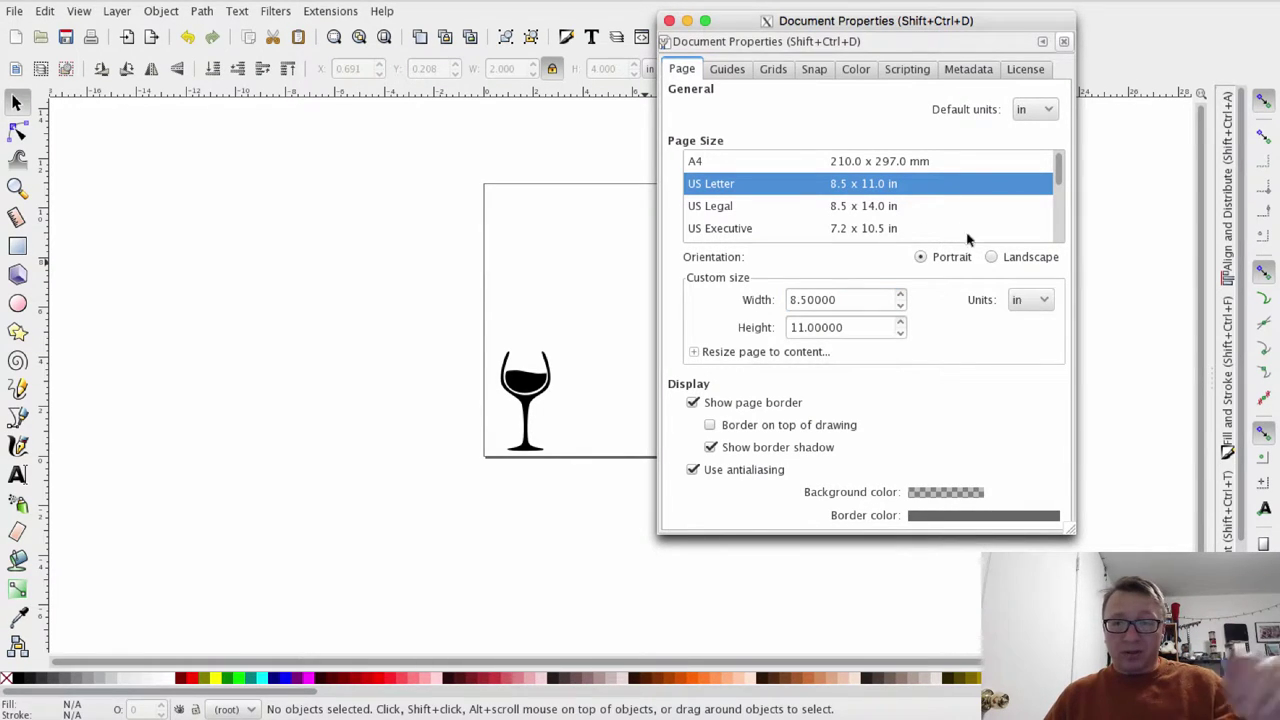
click(1062, 41)
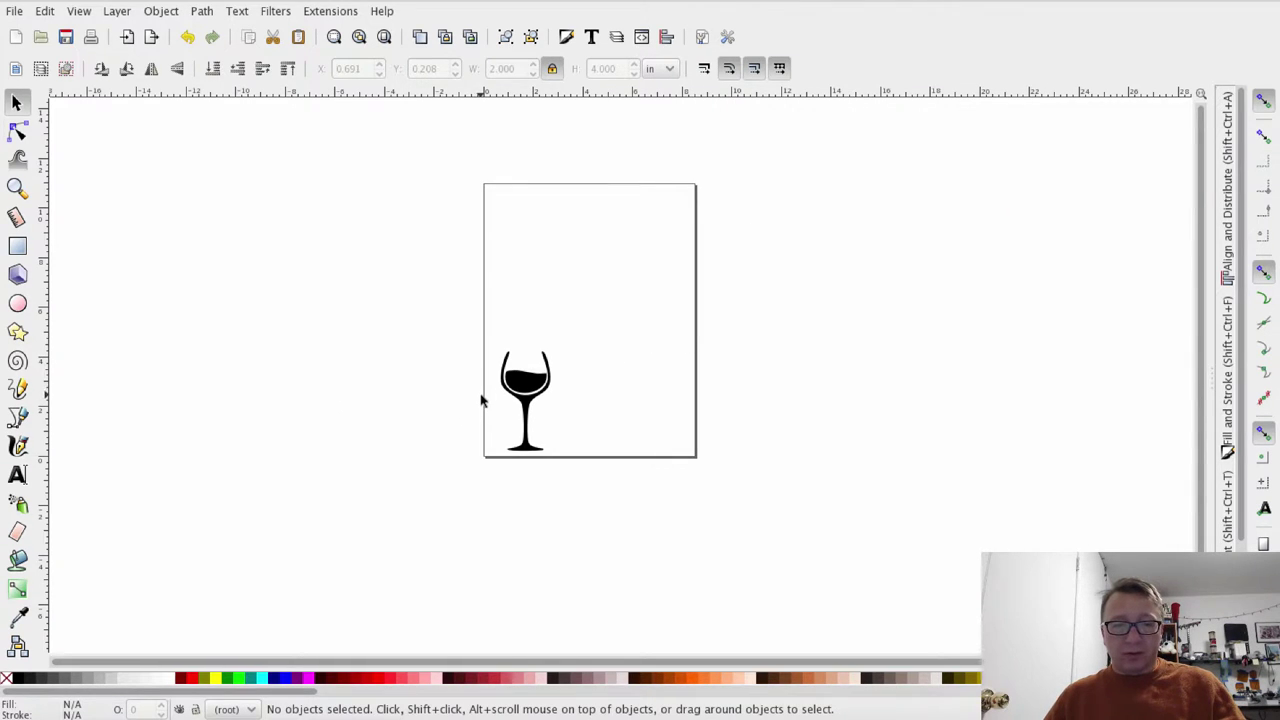
Shift the wine glass slightly inward from the page's lower-left corner to about X 1.150, Y 0.412 in and deselect it
scroll(495, 397, down, 7)
scroll(508, 394, up, 10)
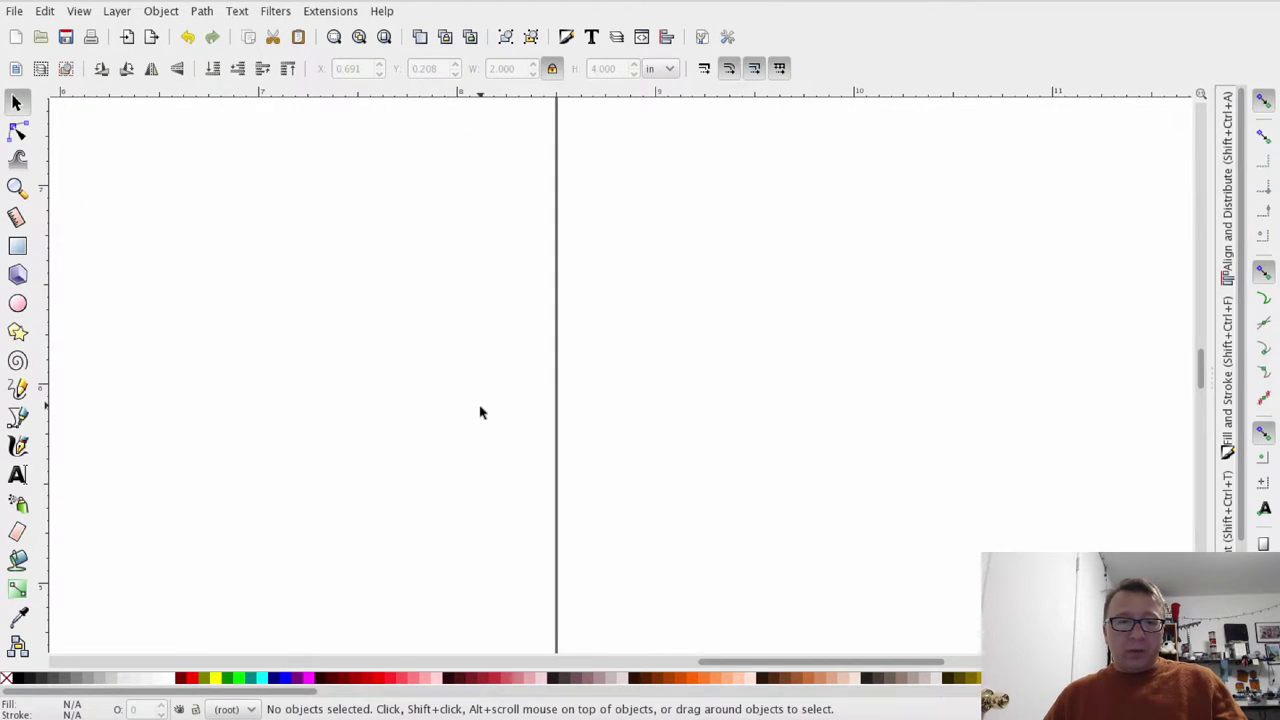
scroll(479, 410, down, 5)
drag(460, 414, 963, 297)
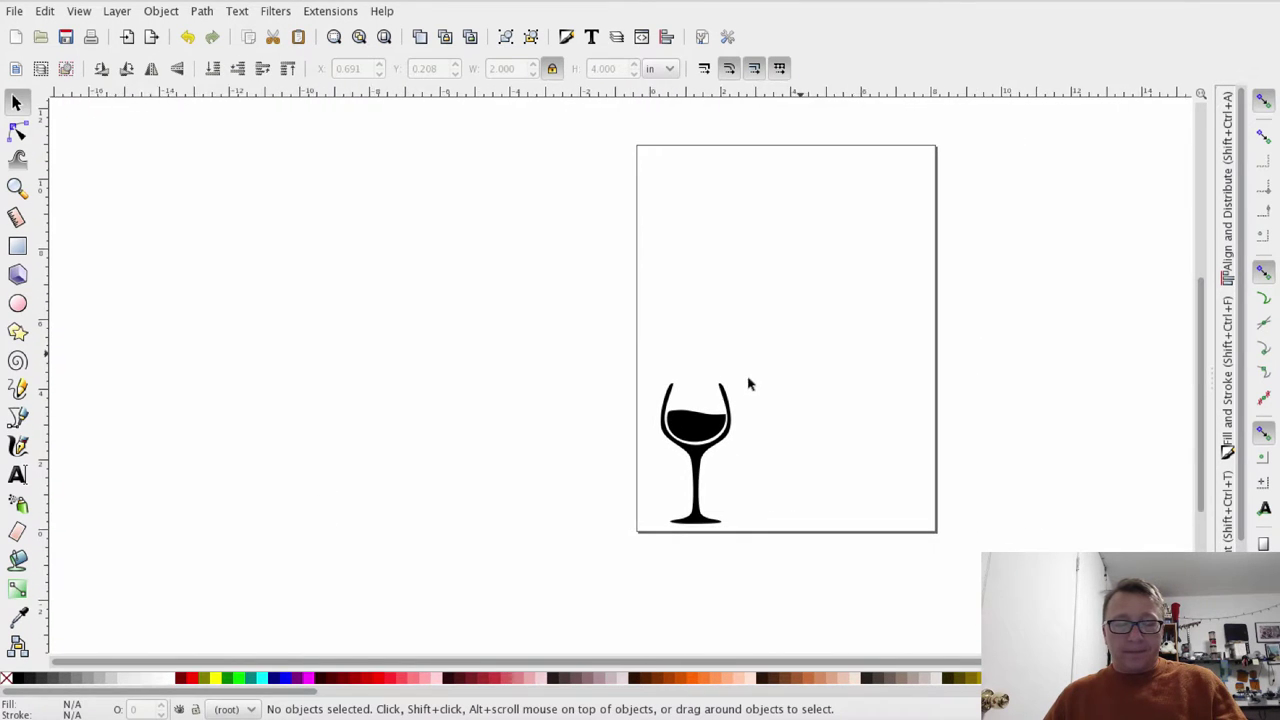
drag(700, 428, 716, 421)
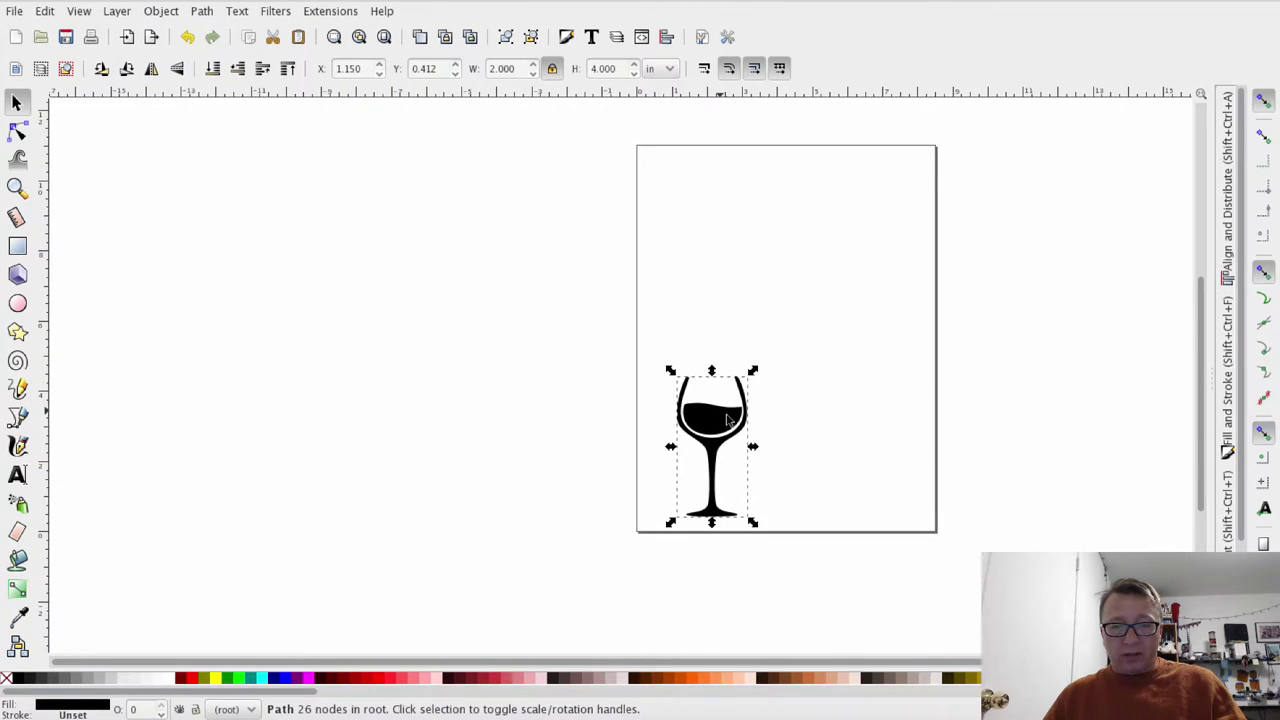
click(813, 413)
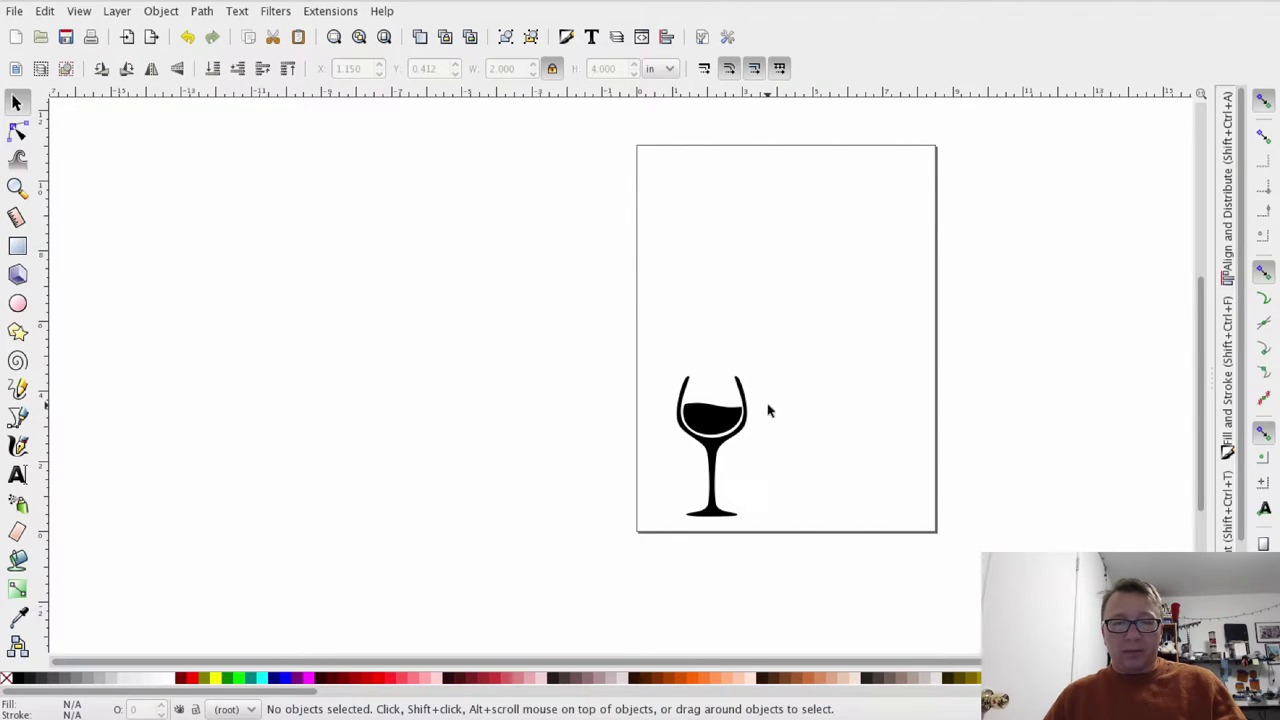
Draw a small ellipse about 0.14 in across in the empty area right of the glass's bowl and select it as an object
scroll(768, 410, up, 6)
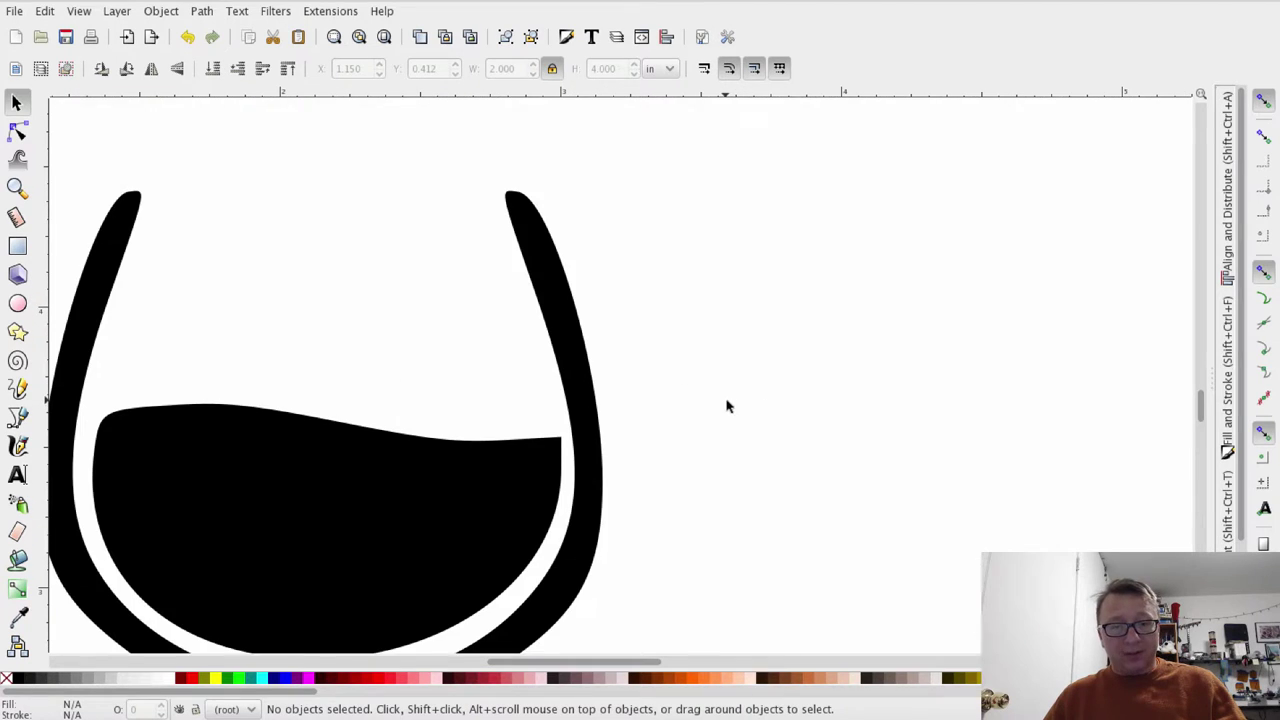
drag(789, 378, 937, 277)
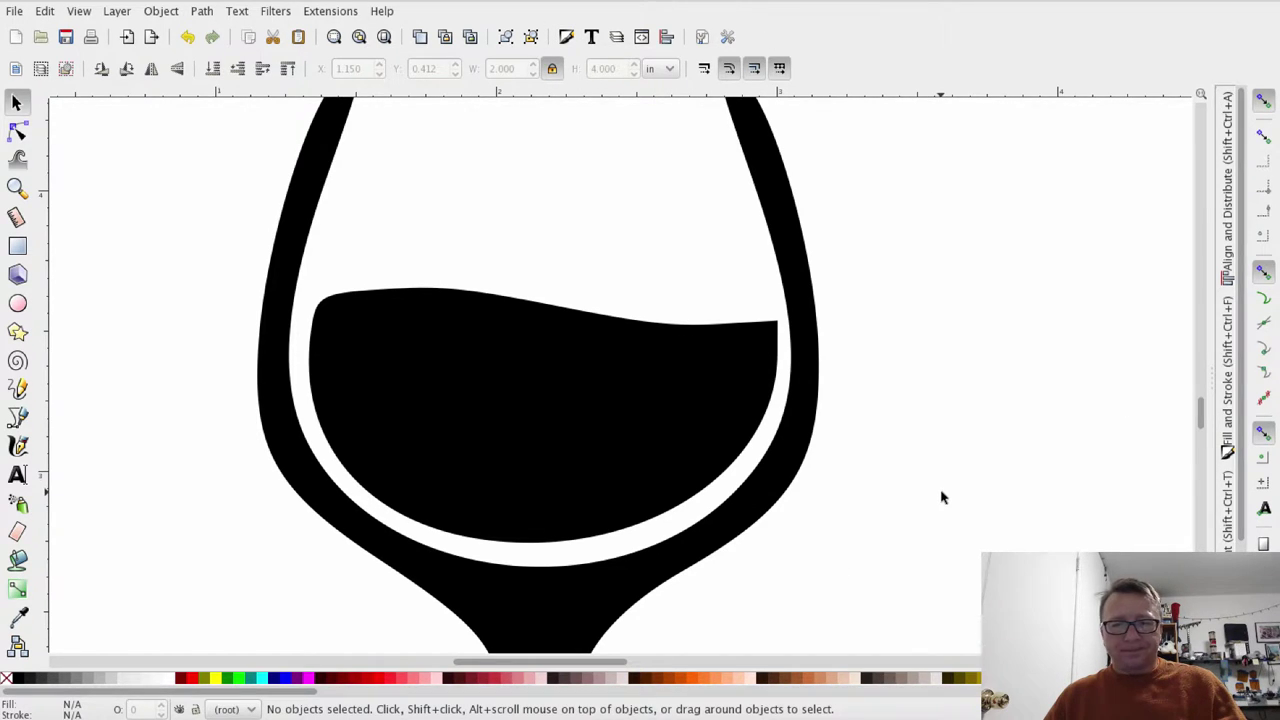
scroll(940, 497, down, 2)
drag(1022, 470, 847, 341)
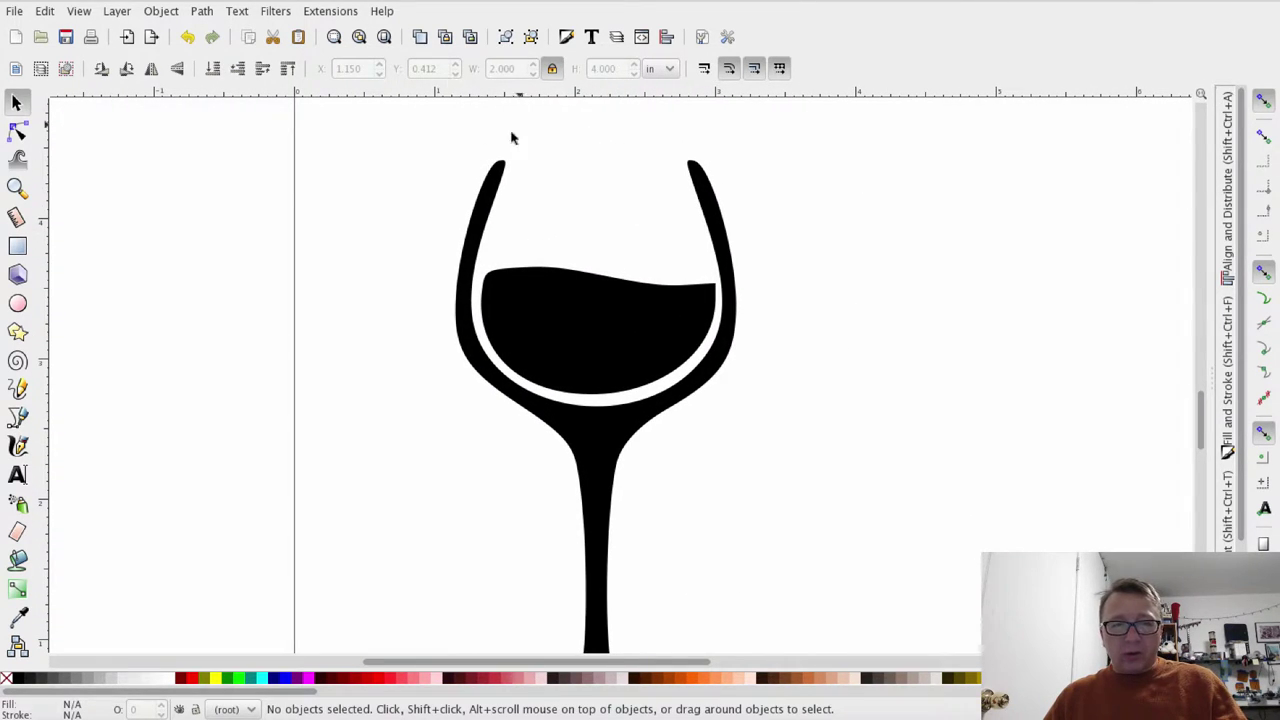
click(17, 303)
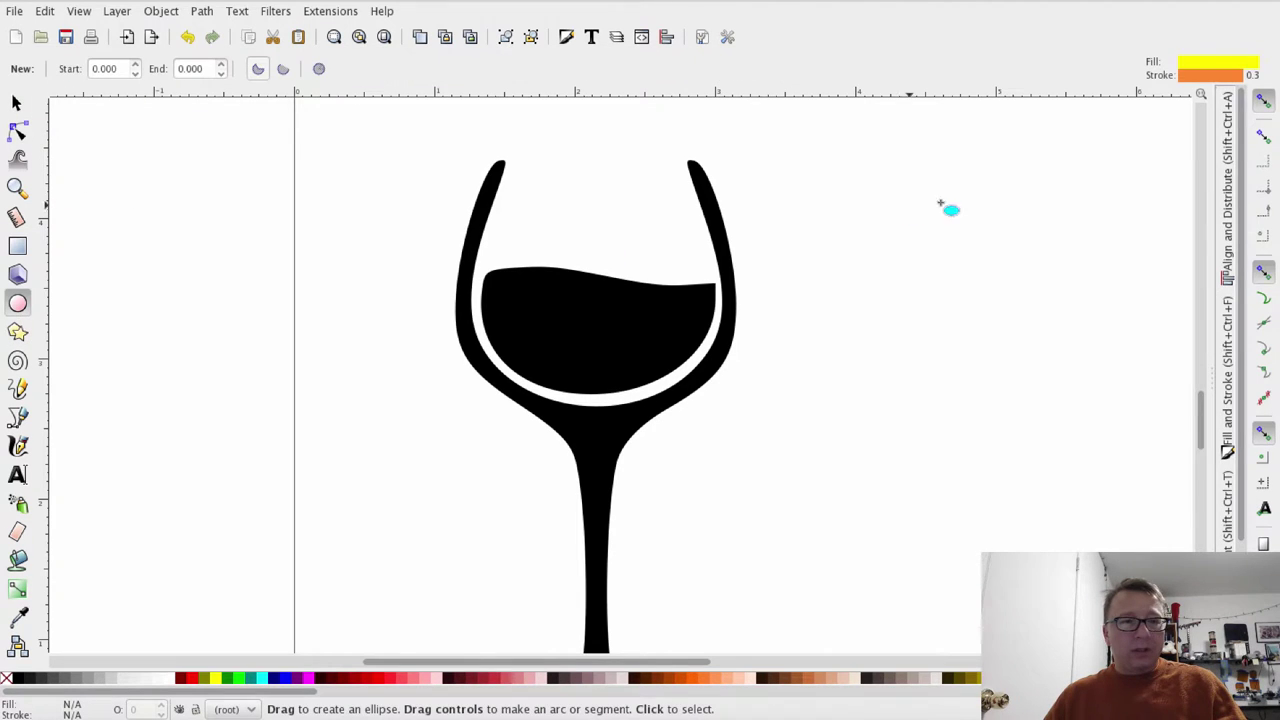
mouse_move(859, 209)
mouse_down()
mouse_move(876, 231)
mouse_move(871, 216)
mouse_up()
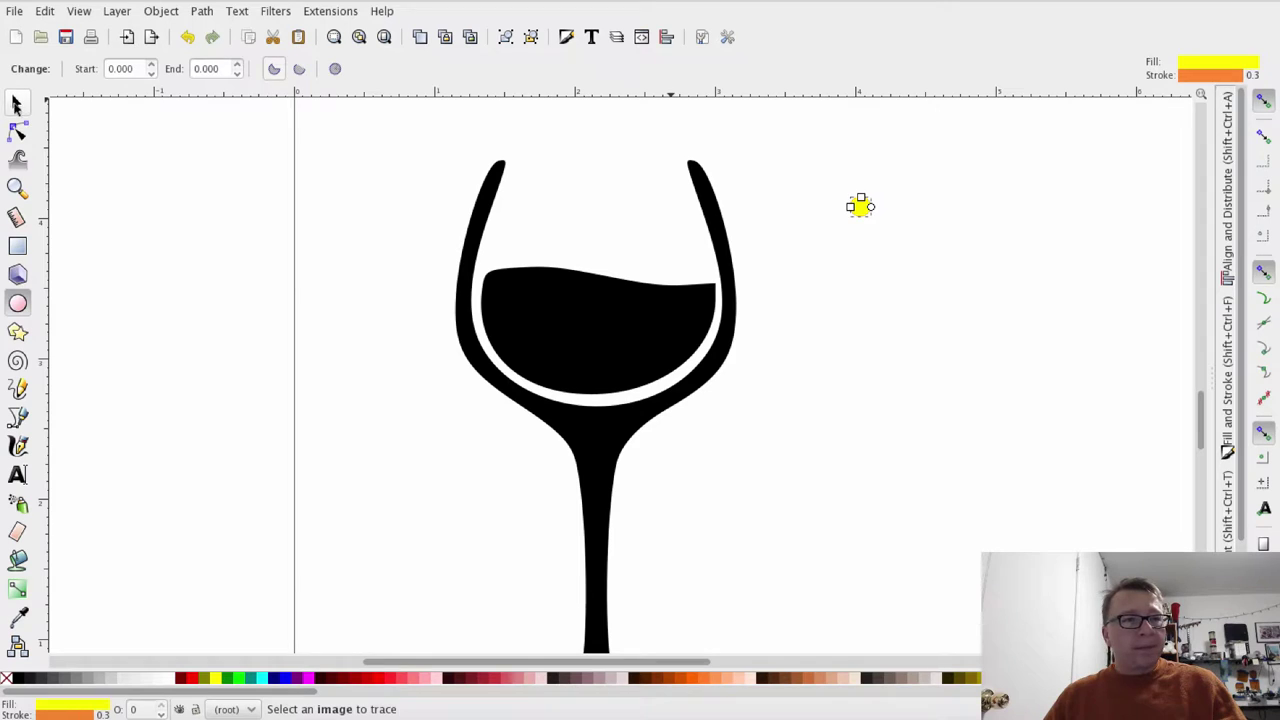
click(14, 104)
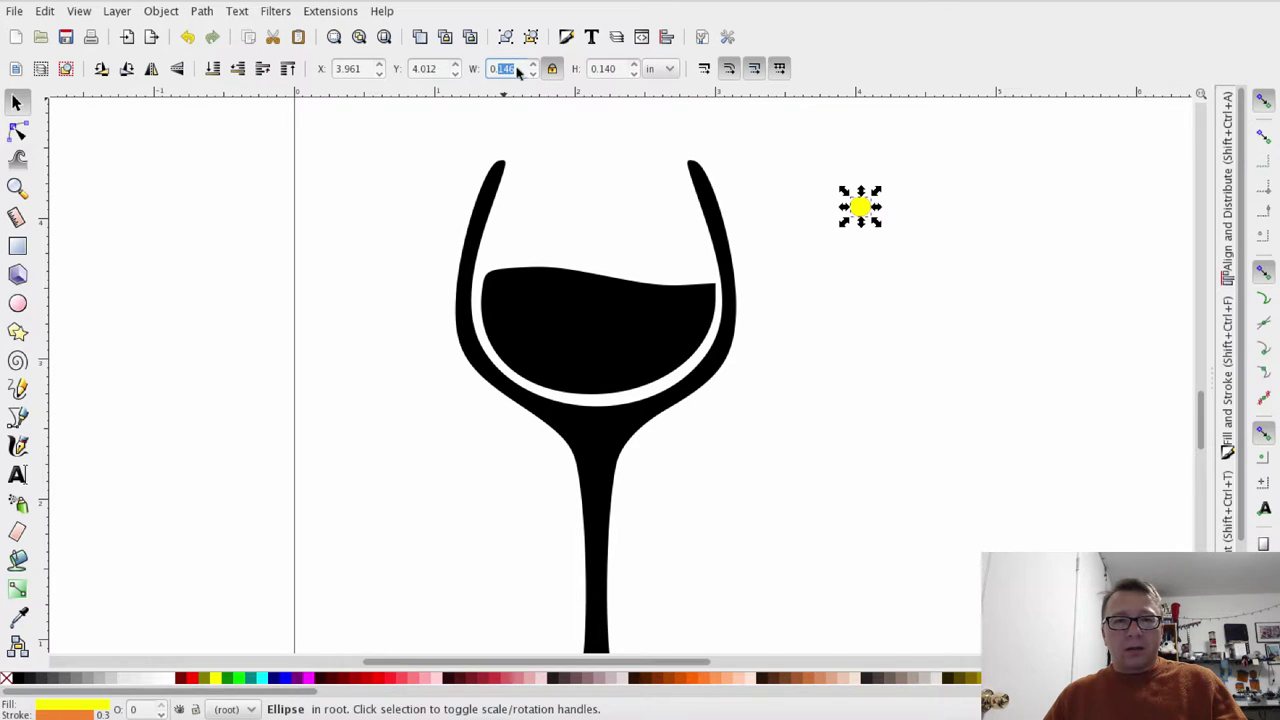
Set the small ellipse's width and height to 0.126 in each, unlocking its proportions for the height
text(0.1)
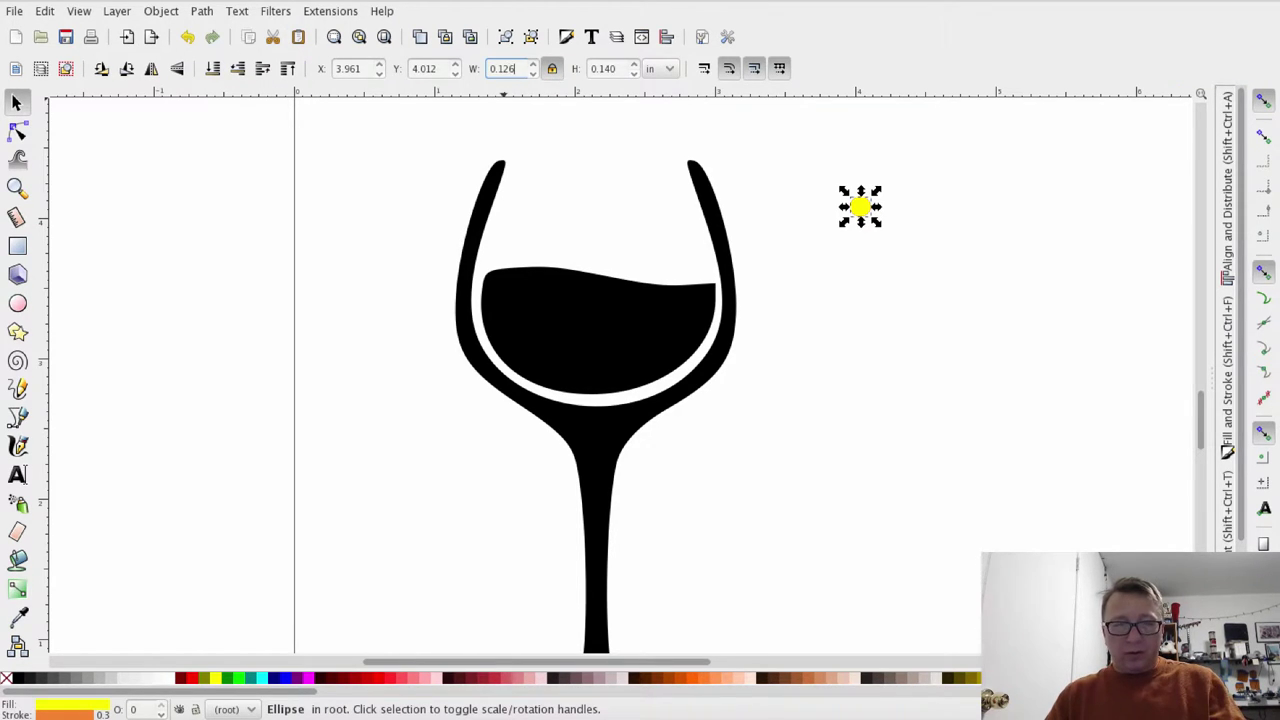
text(26)
key(Return)
click(551, 68)
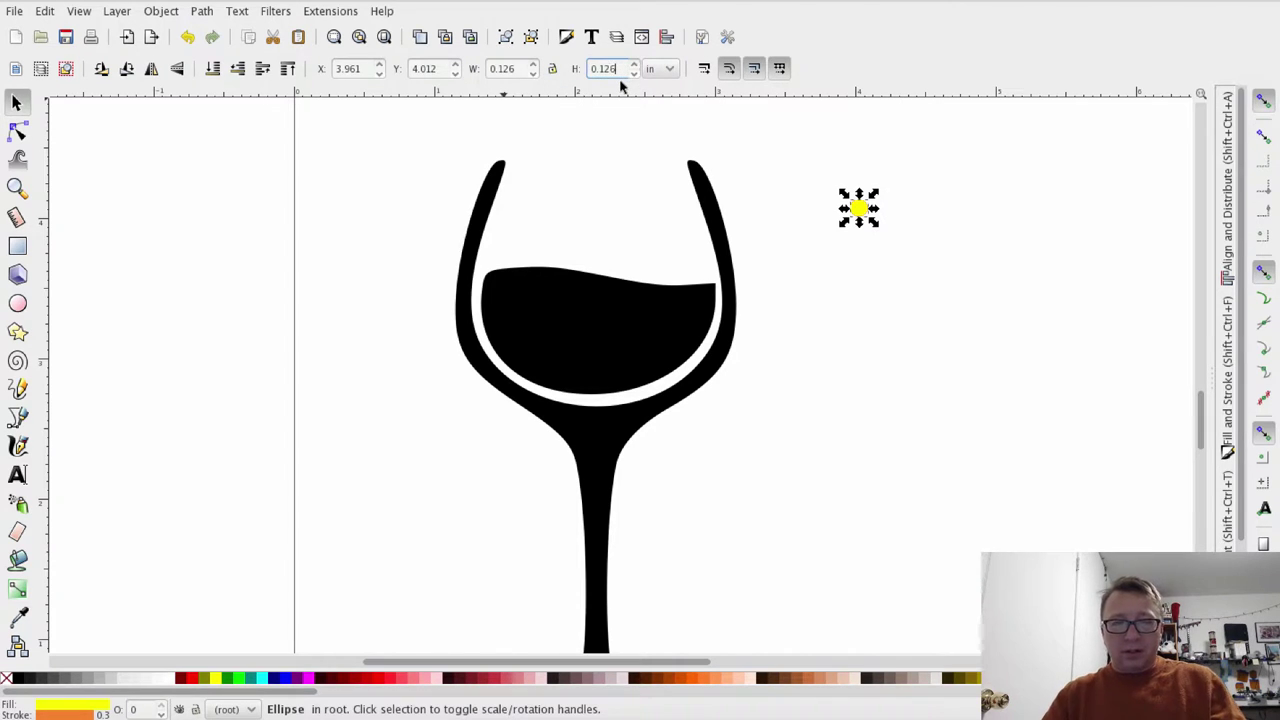
text(0.126)
key(Return)
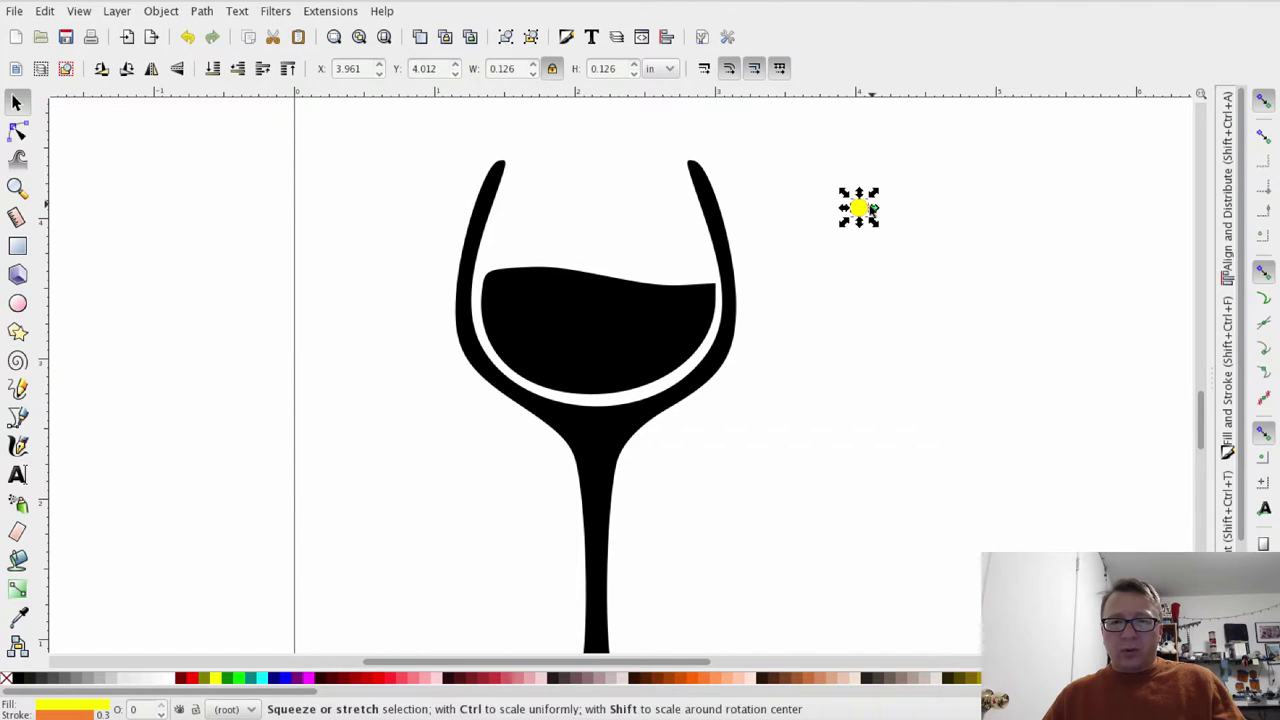
Move the 0.126 in circle slightly up, duplicate it, place the copy below it and set the copy's size to 0.063 in with proportions locked
mouse_move(855, 218)
mouse_down()
mouse_move(780, 196)
mouse_move(685, 198)
mouse_move(856, 210)
mouse_move(710, 212)
mouse_move(728, 360)
mouse_move(551, 512)
mouse_move(586, 584)
mouse_move(603, 531)
mouse_move(532, 300)
mouse_move(476, 248)
mouse_move(494, 185)
mouse_move(877, 197)
mouse_move(866, 198)
mouse_up()
key(ctrl)
key(ctrl+d)
drag(869, 194, 842, 233)
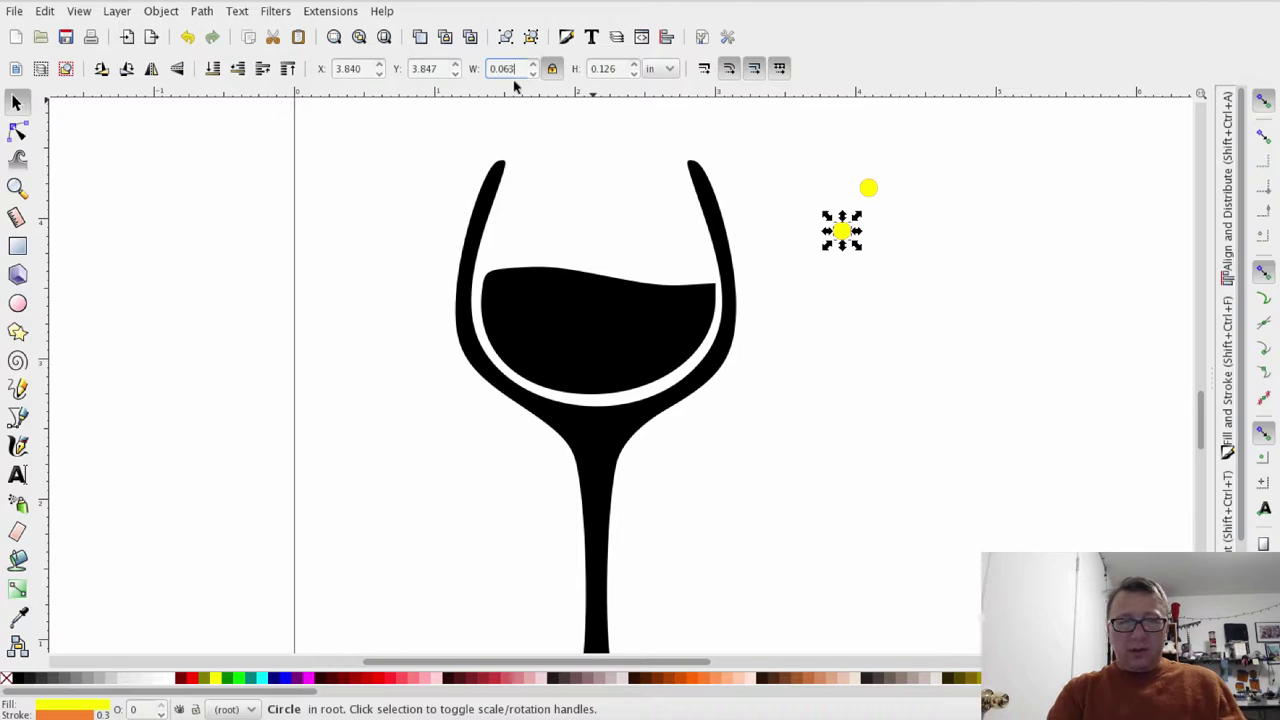
key(Return)
click(925, 307)
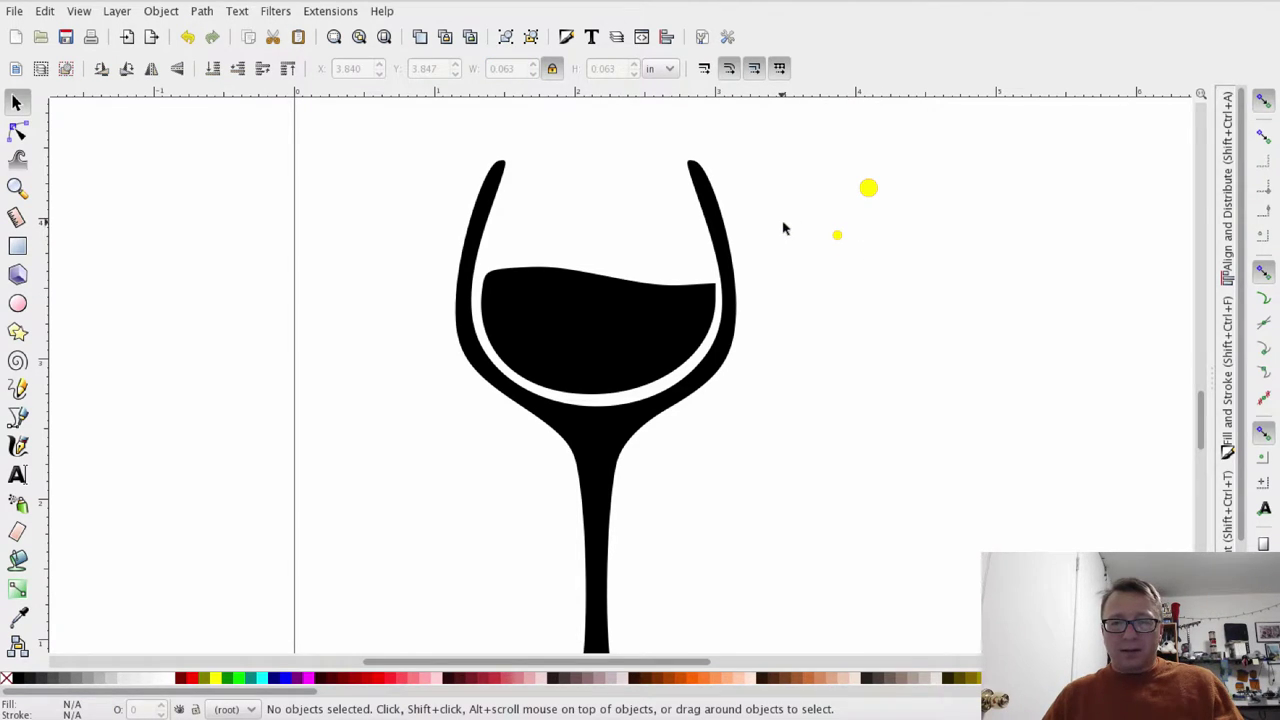
Move the 0.063 in circle beside the glass's right rim and place it over the rim's tip
ctrl+scroll(768, 220, up, 2)
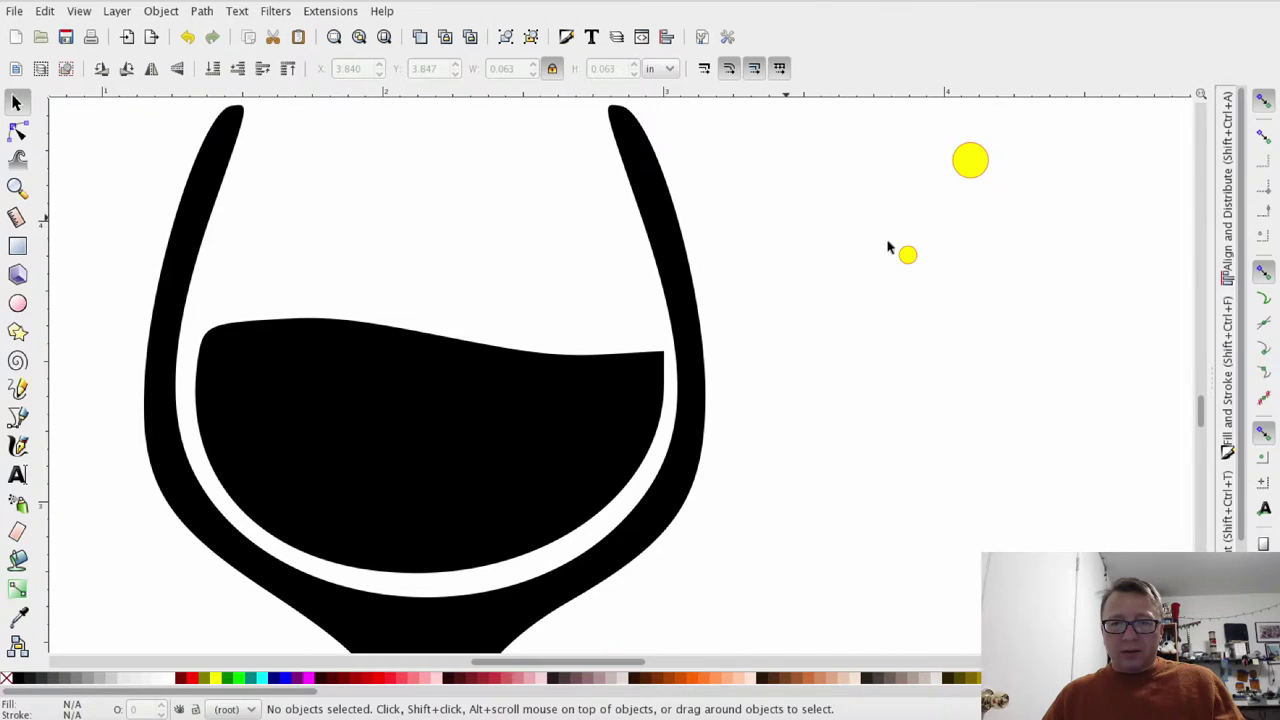
drag(908, 258, 726, 183)
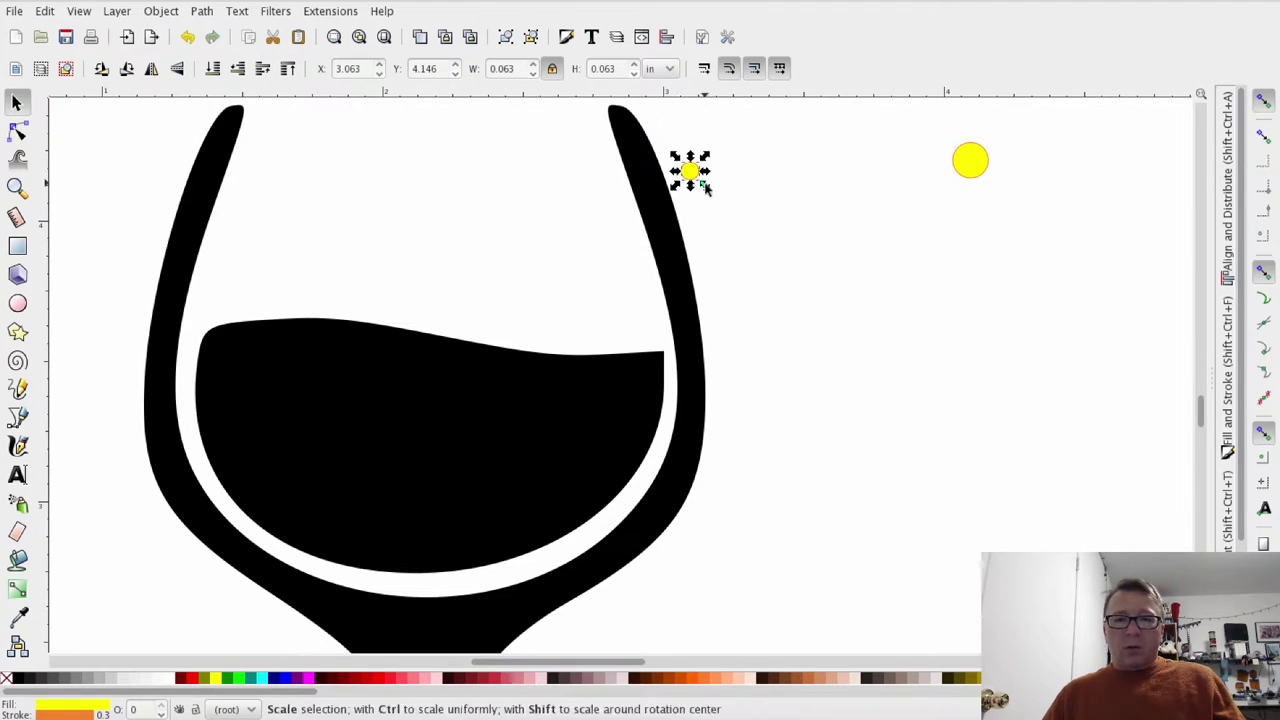
click(472, 179)
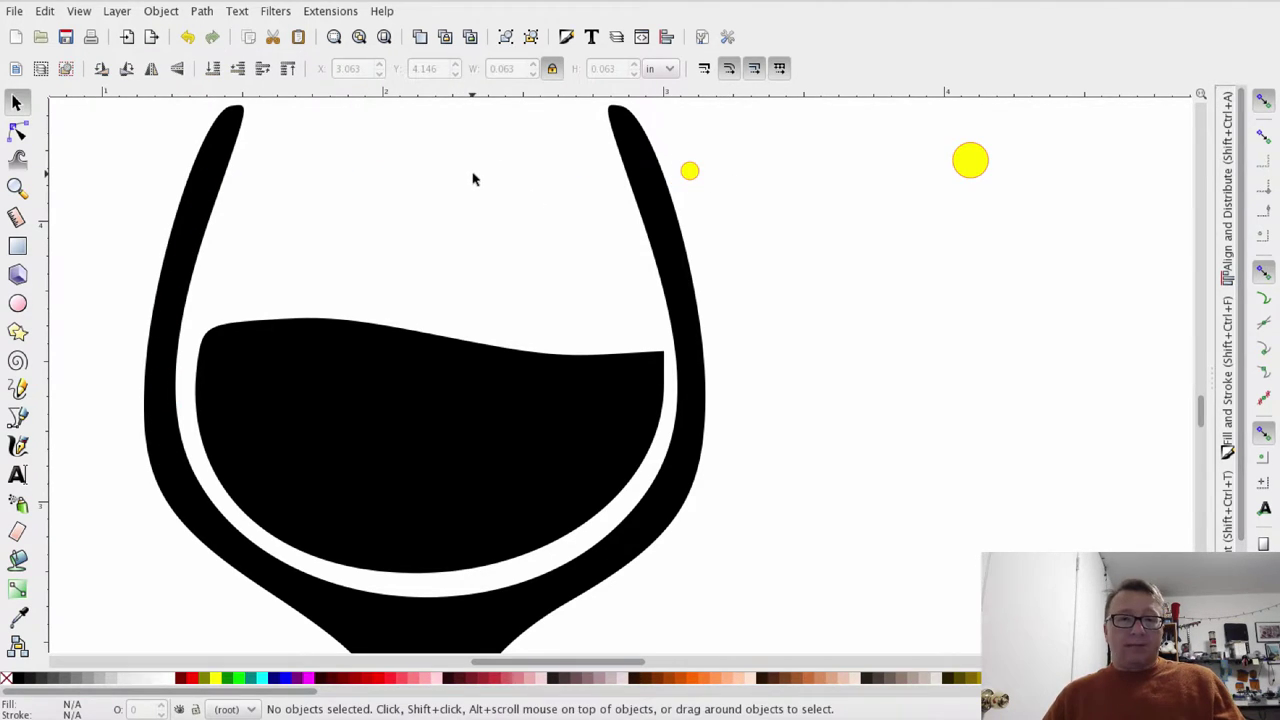
scroll(523, 346, down, 1)
scroll(583, 274, up, 3)
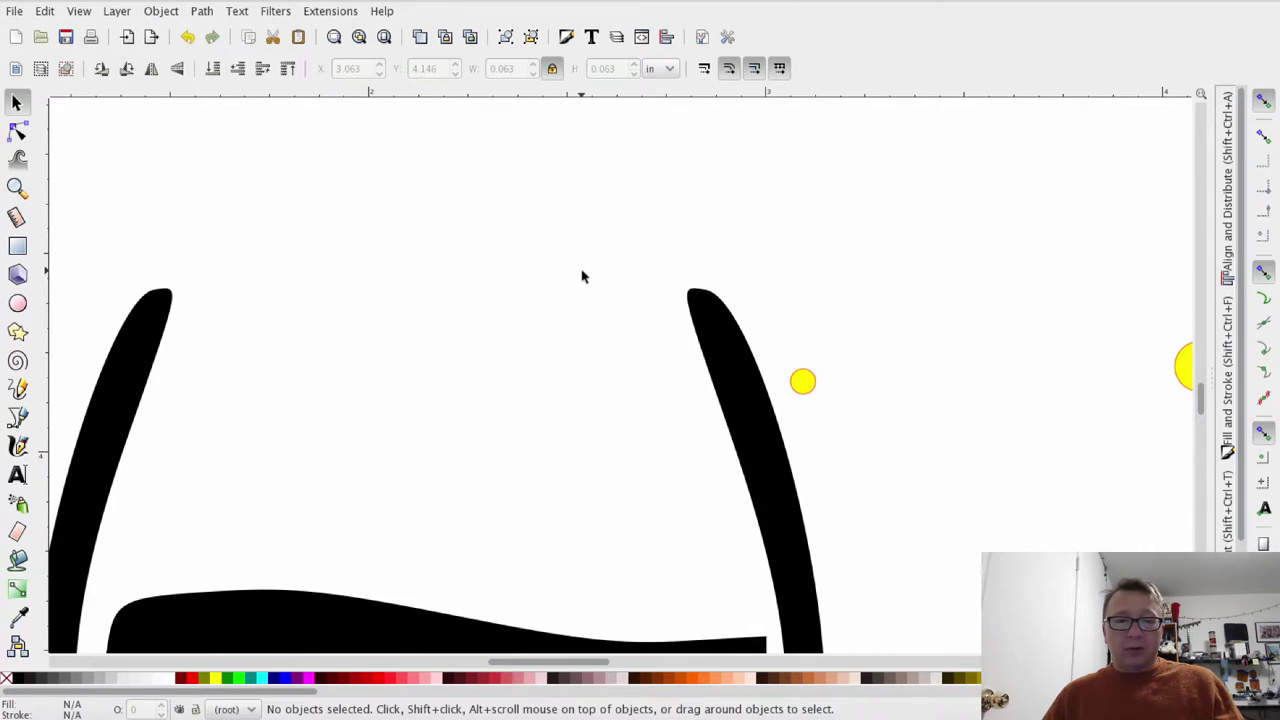
drag(1035, 500, 828, 322)
scroll(830, 320, up, 4)
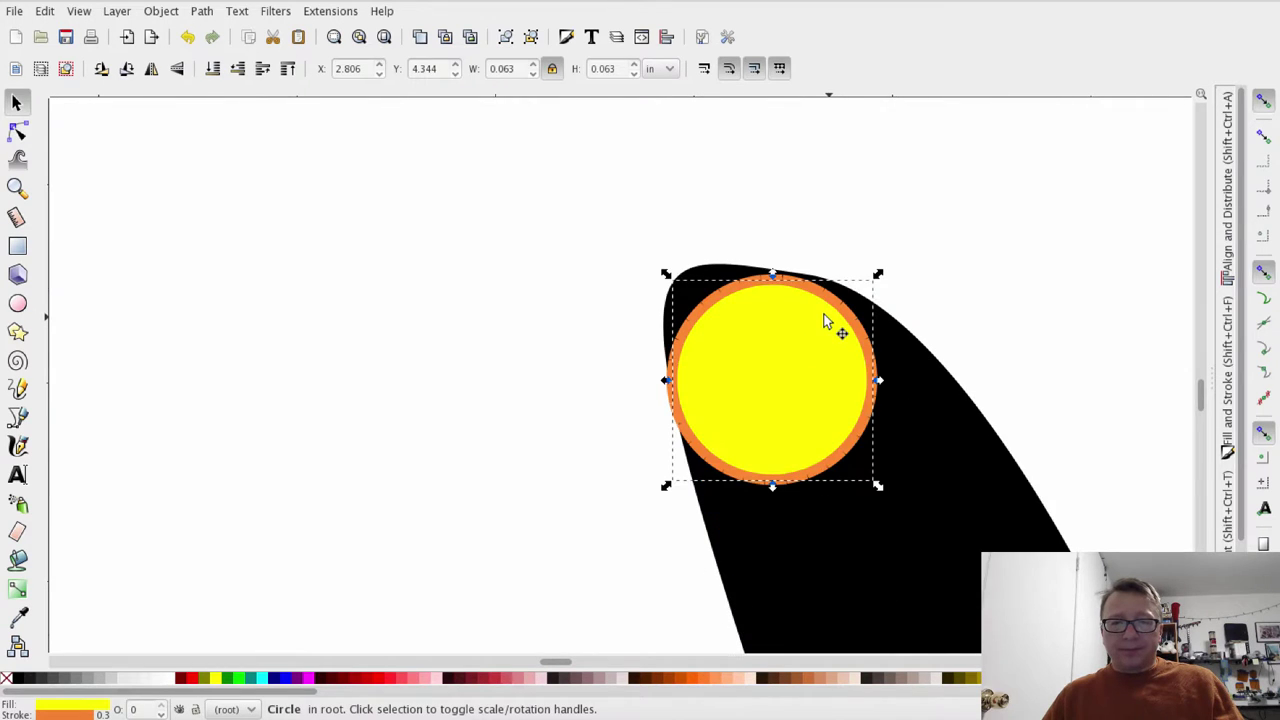
Try the small circle at several positions on the right rim's tip to compare widths, leaving it at about X 2.807, Y 4.345 in
scroll(826, 320, up, 2)
mouse_move(788, 552)
mouse_down()
mouse_move(867, 598)
mouse_move(831, 591)
mouse_move(789, 528)
mouse_up()
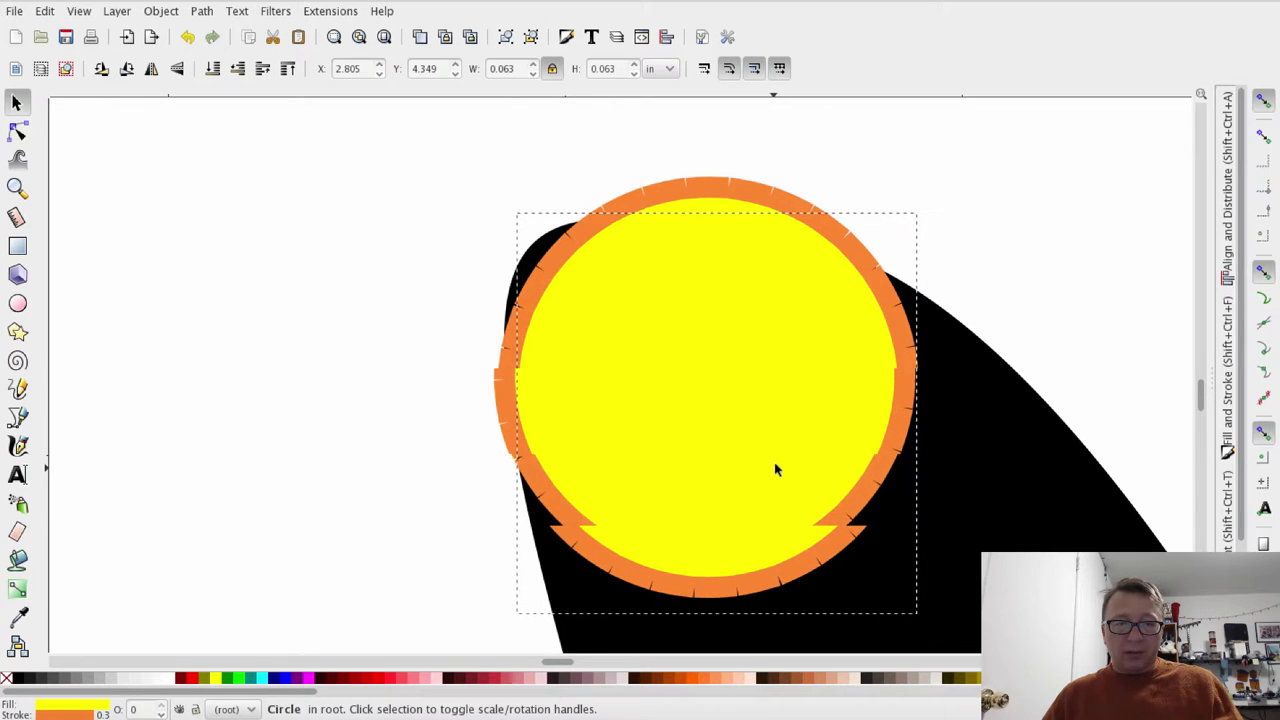
drag(786, 434, 786, 435)
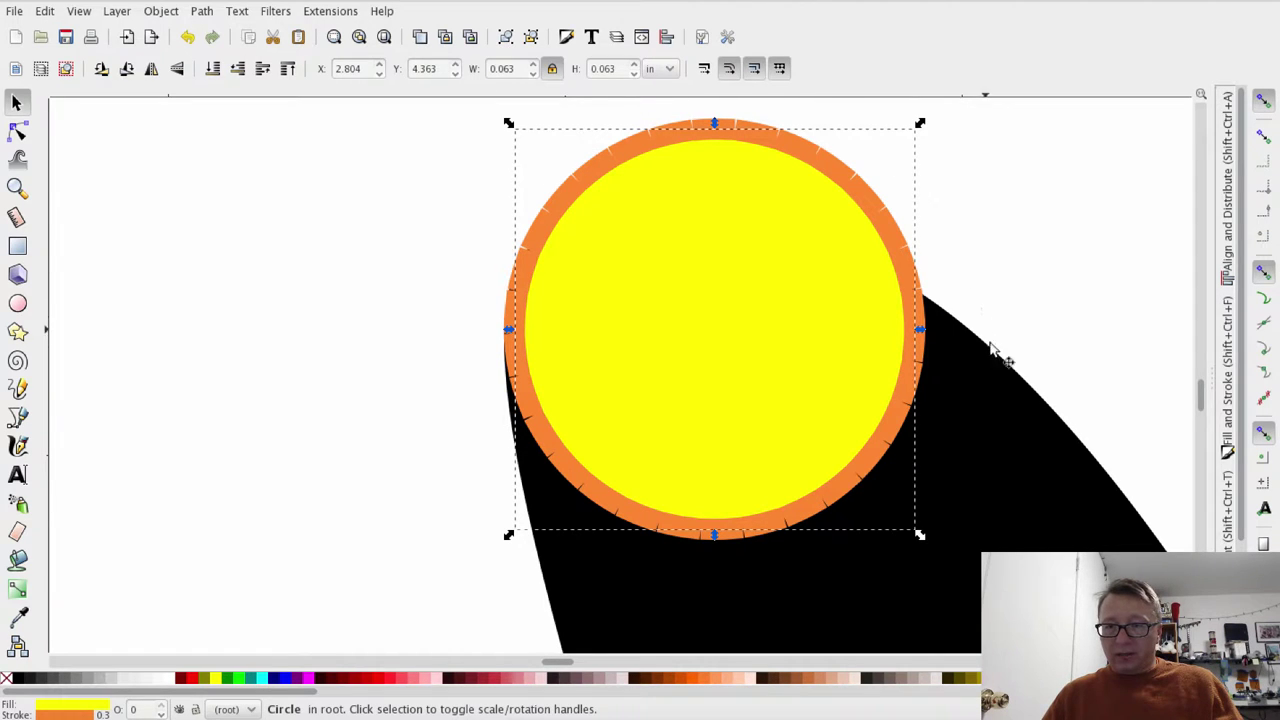
drag(596, 368, 640, 491)
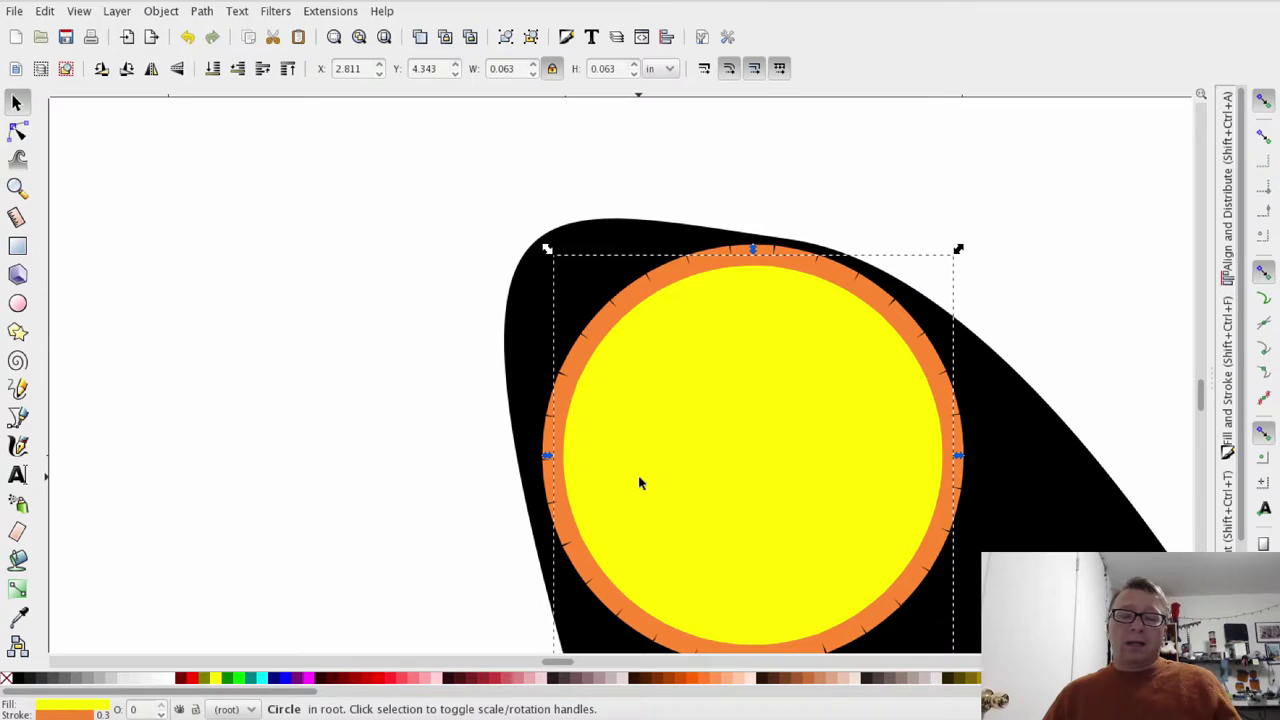
drag(653, 450, 634, 434)
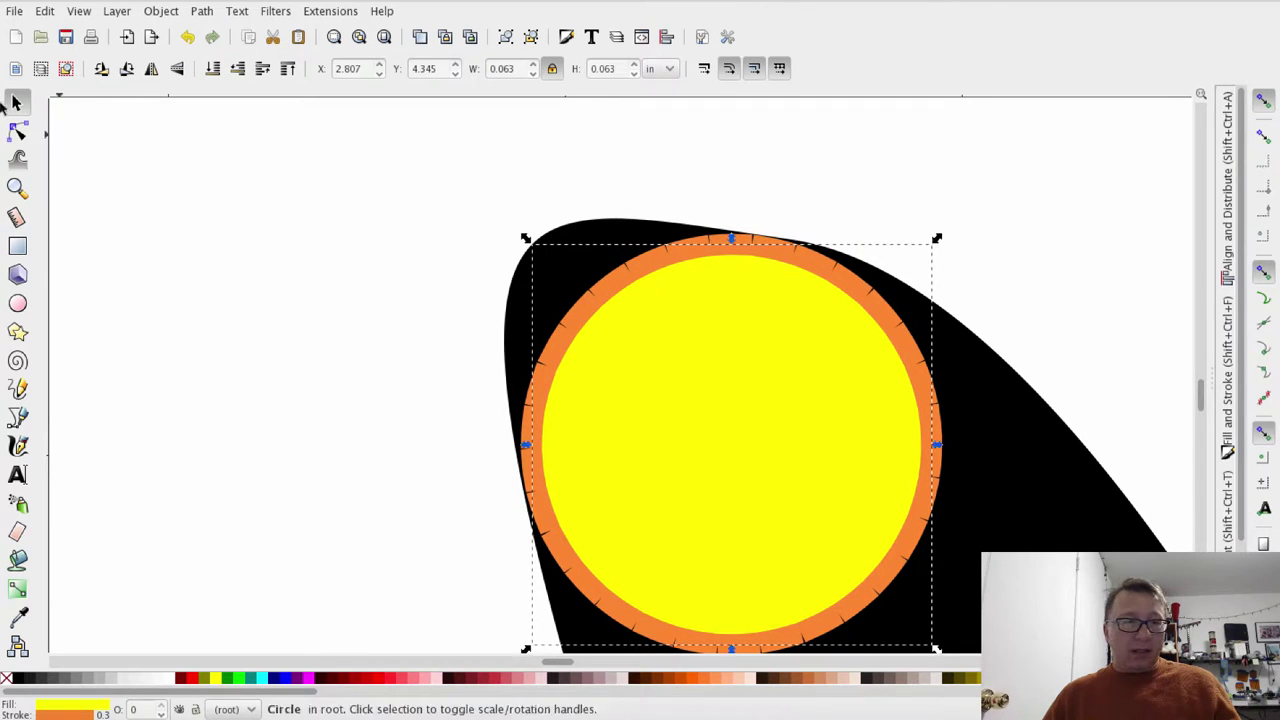
Edit the glass path's nodes and move the top node of the right rim's tip slightly outward to about X 2.849, Y 4.410 in
click(17, 131)
click(568, 242)
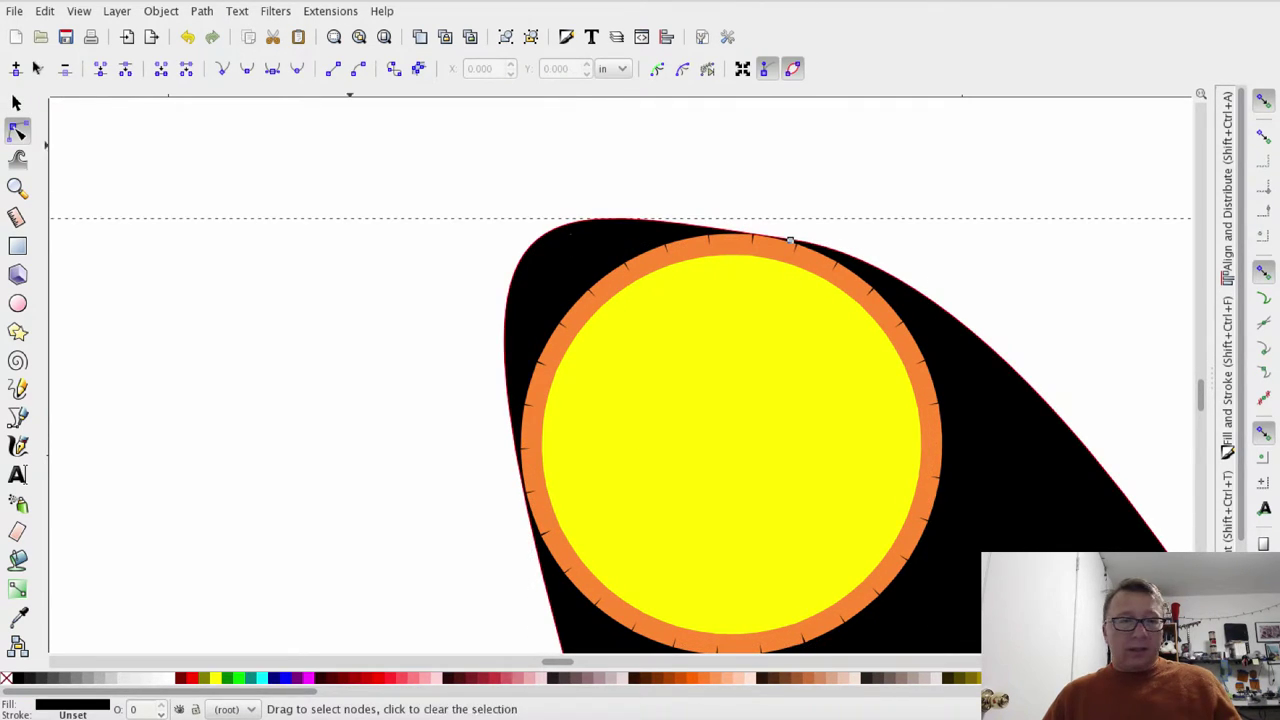
click(272, 124)
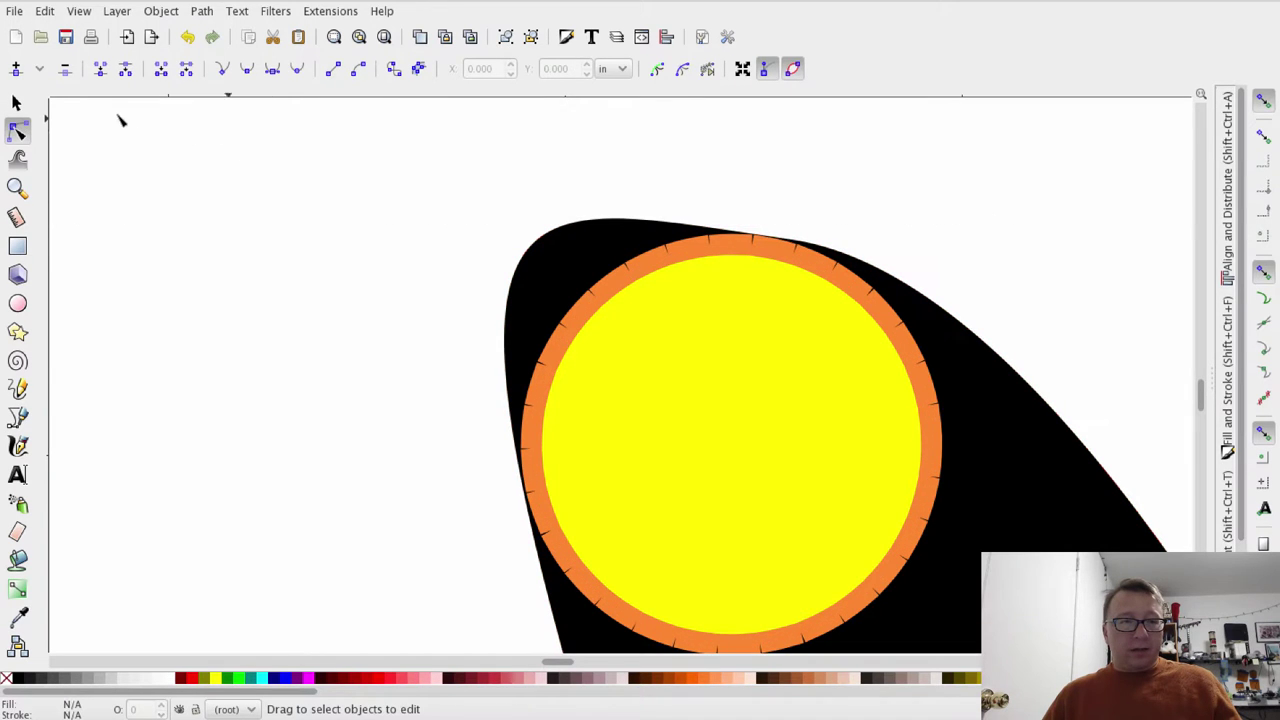
click(534, 241)
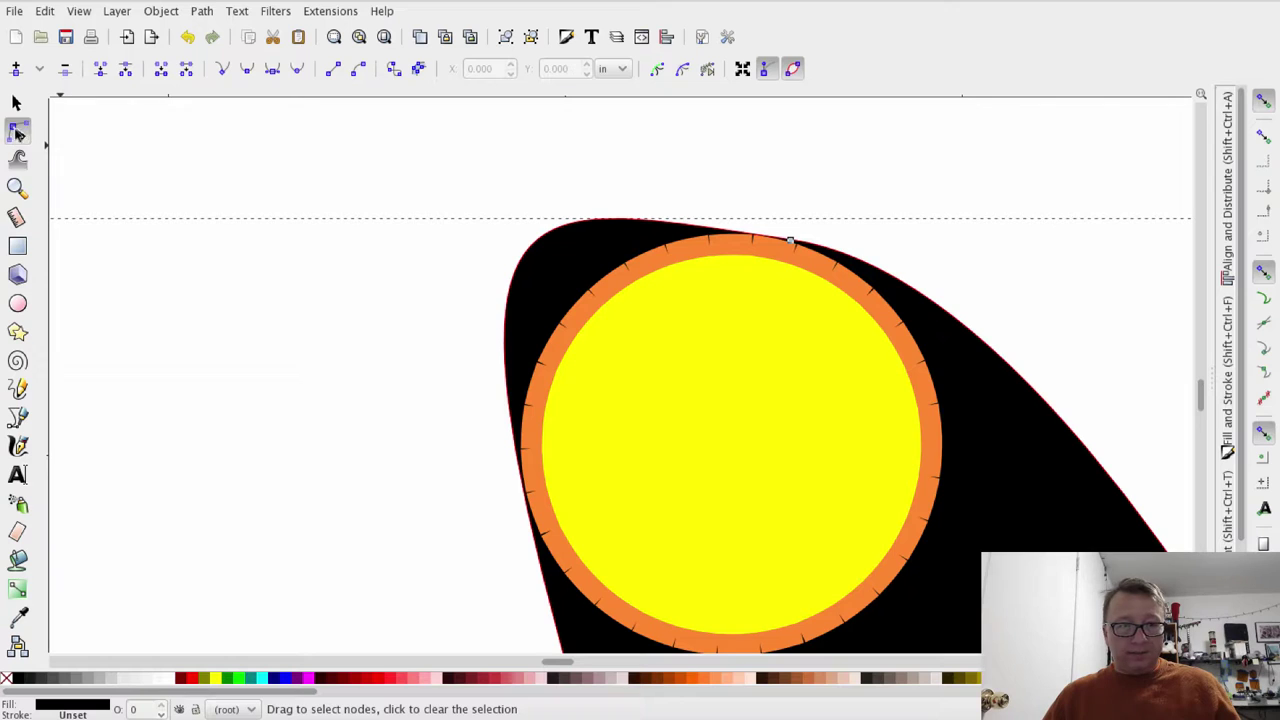
drag(792, 241, 797, 235)
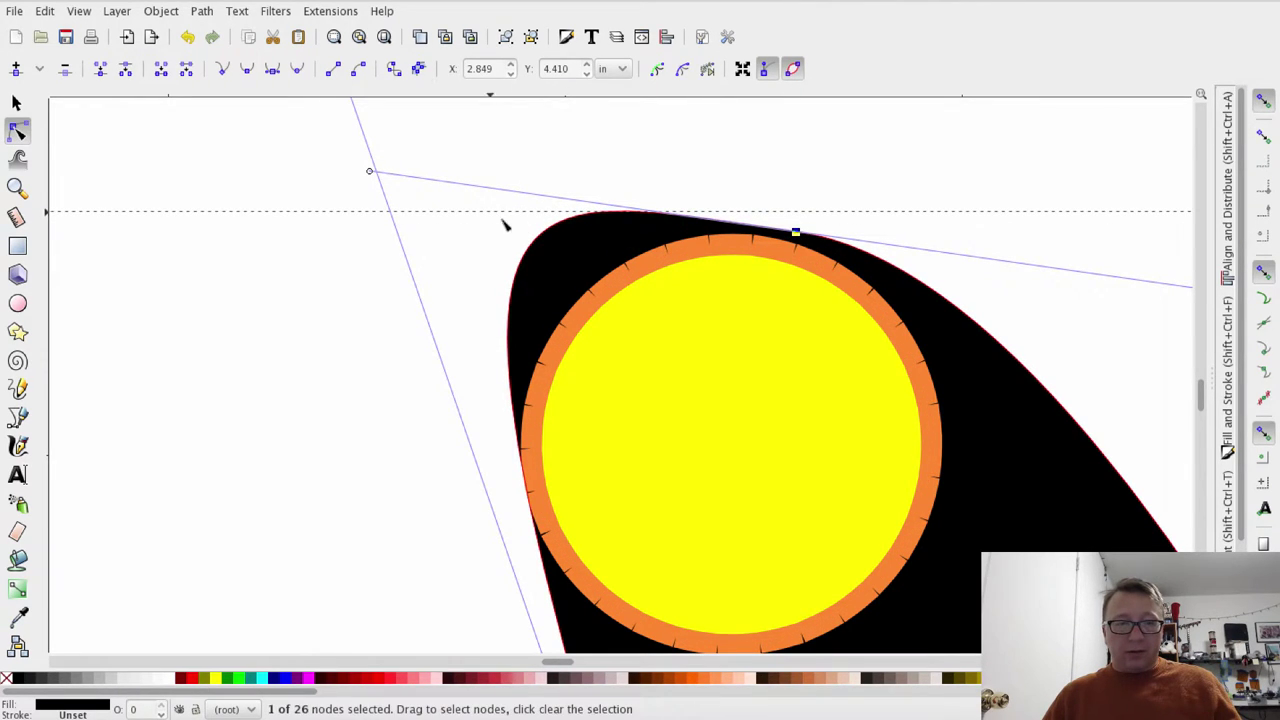
Insert four extra nodes on the right rim's tip, two around its upper-left curve and two along its right edge
click(561, 248)
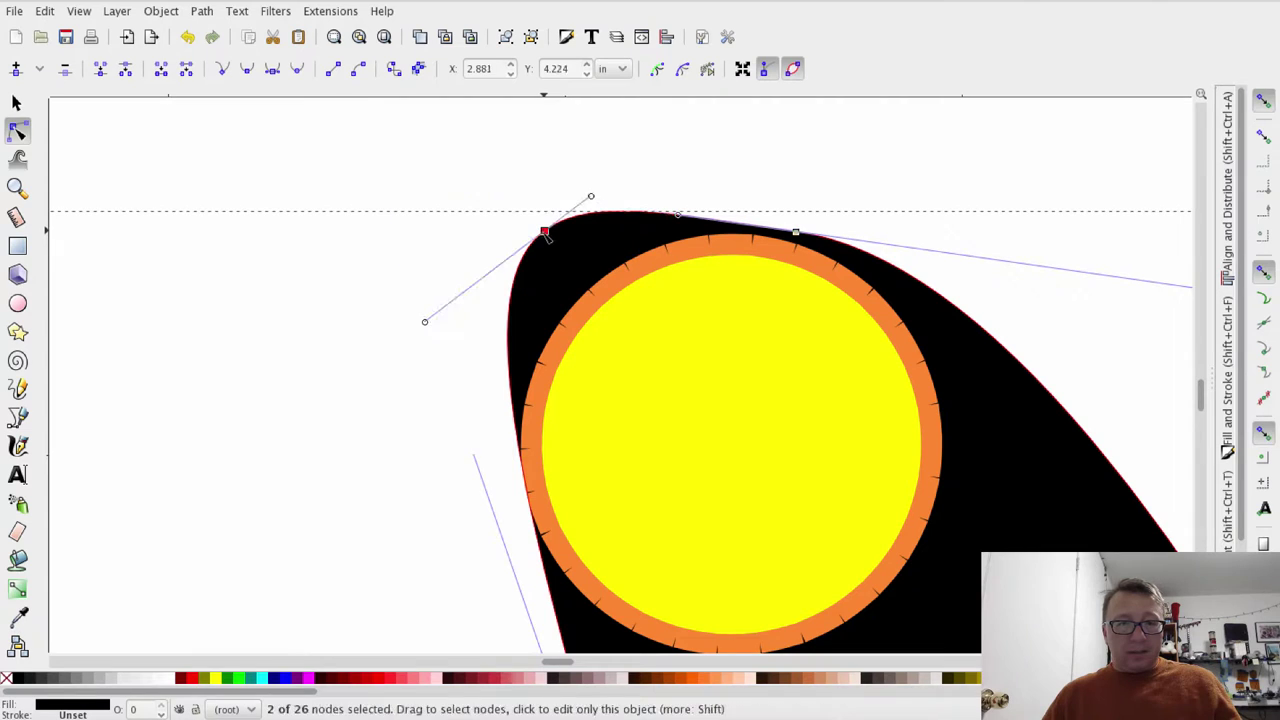
click(507, 322)
click(950, 302)
click(1060, 407)
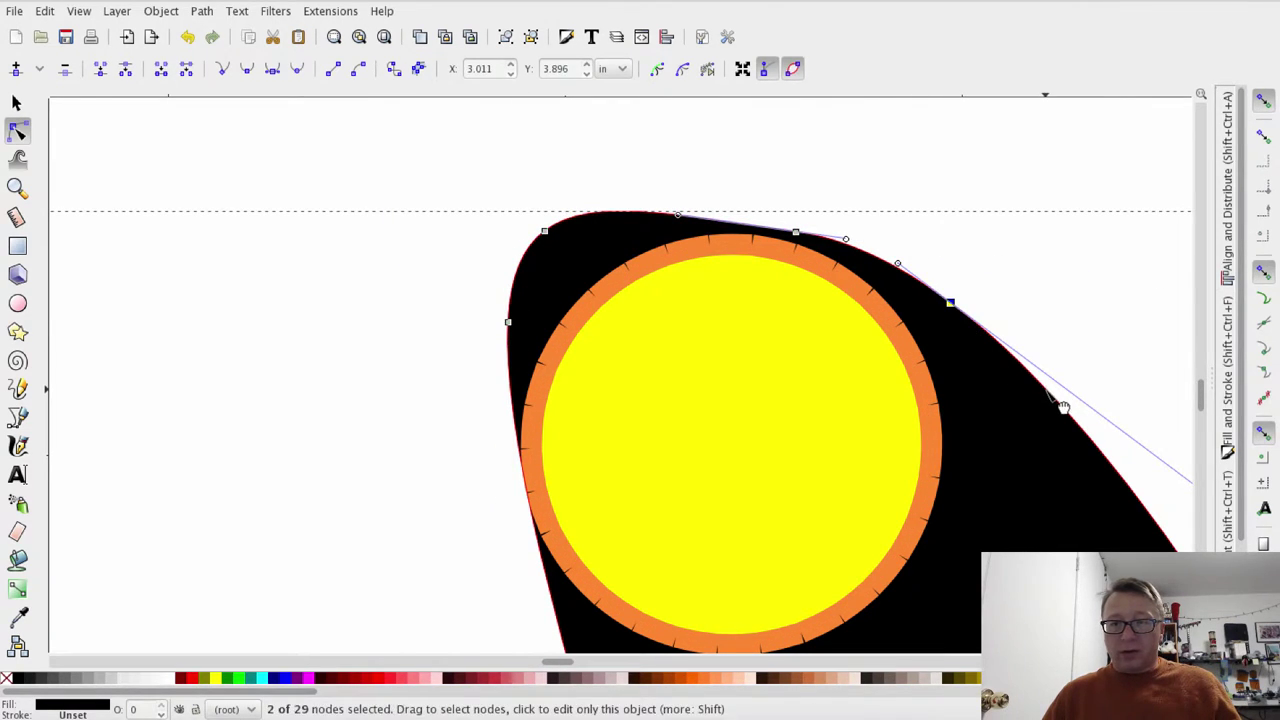
double_click(1043, 388)
drag(968, 420, 938, 245)
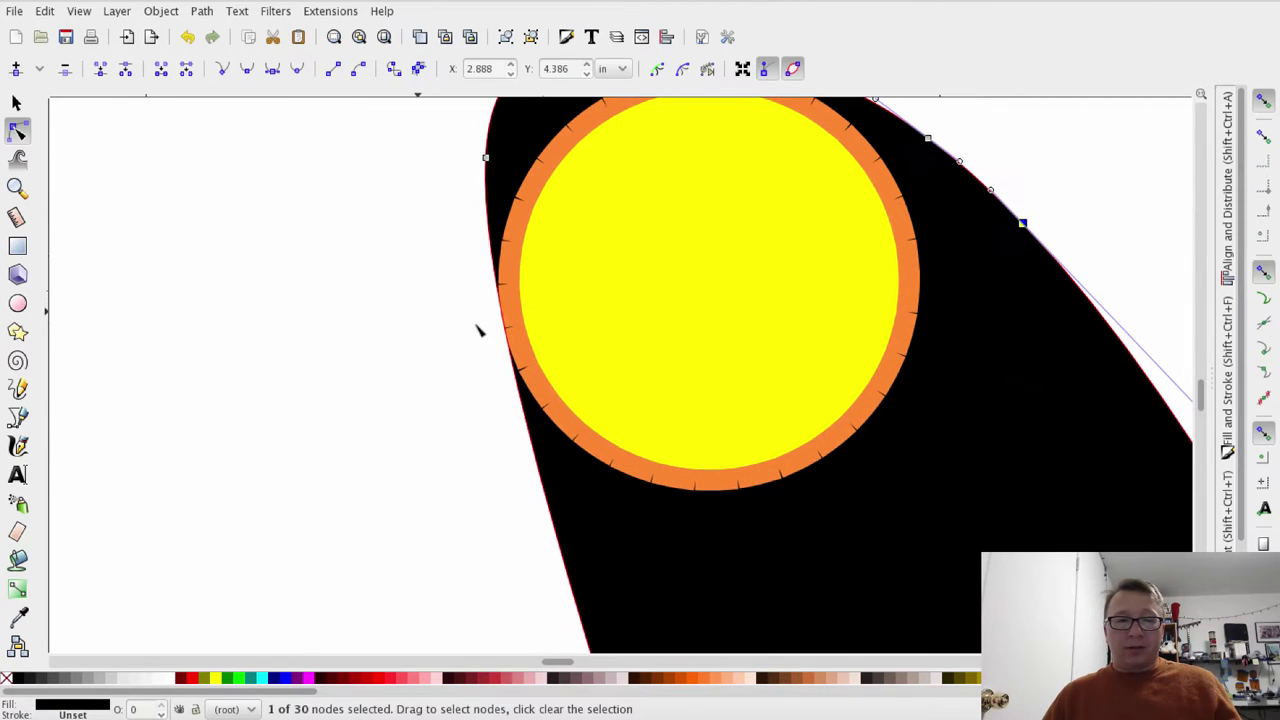
Insert further nodes down the left edge of the right rim's tip, continuing to just below the small circle
click(507, 310)
click(450, 330)
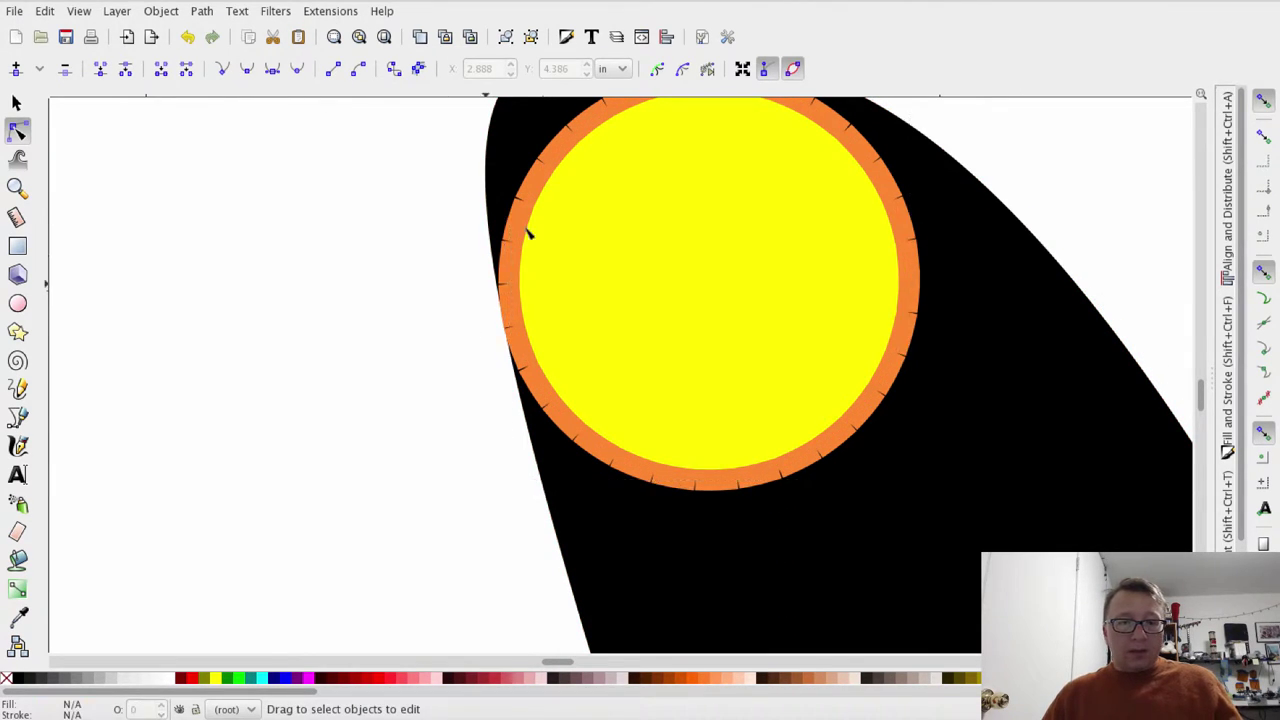
click(489, 192)
double_click(488, 196)
drag(490, 205, 510, 415)
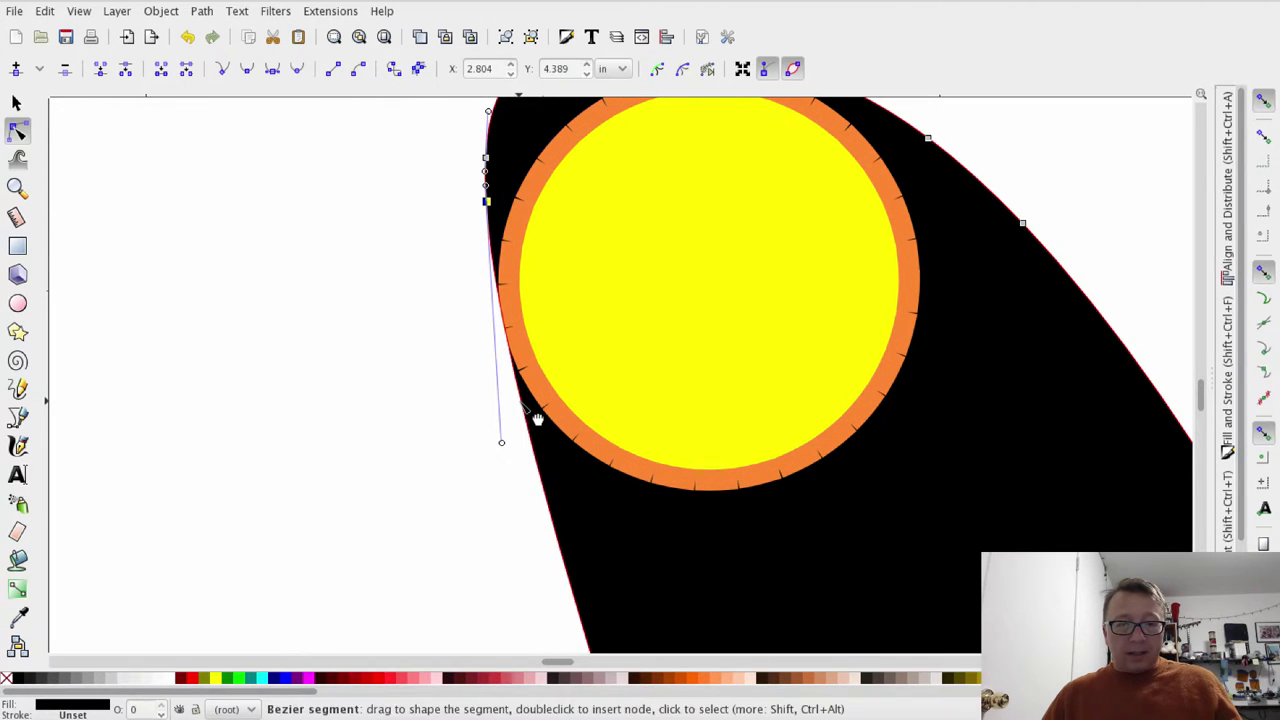
scroll(333, 363, up, 2)
scroll(470, 378, down, 2)
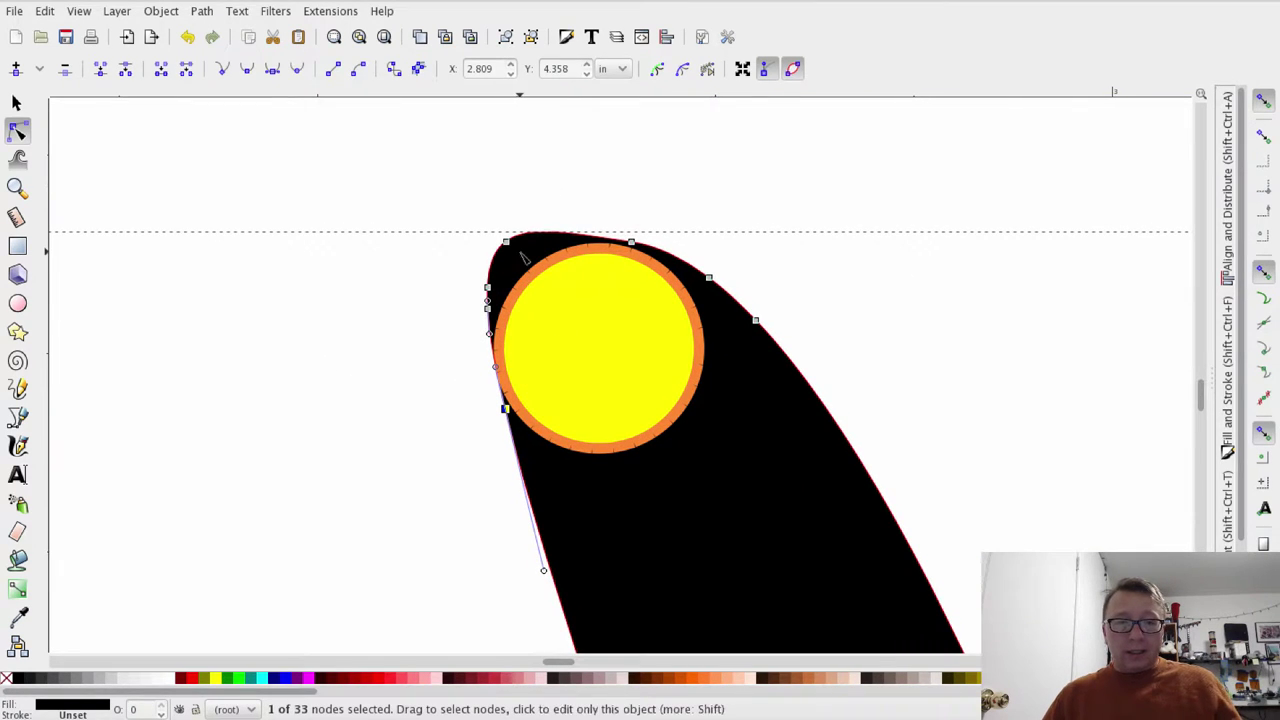
double_click(535, 468)
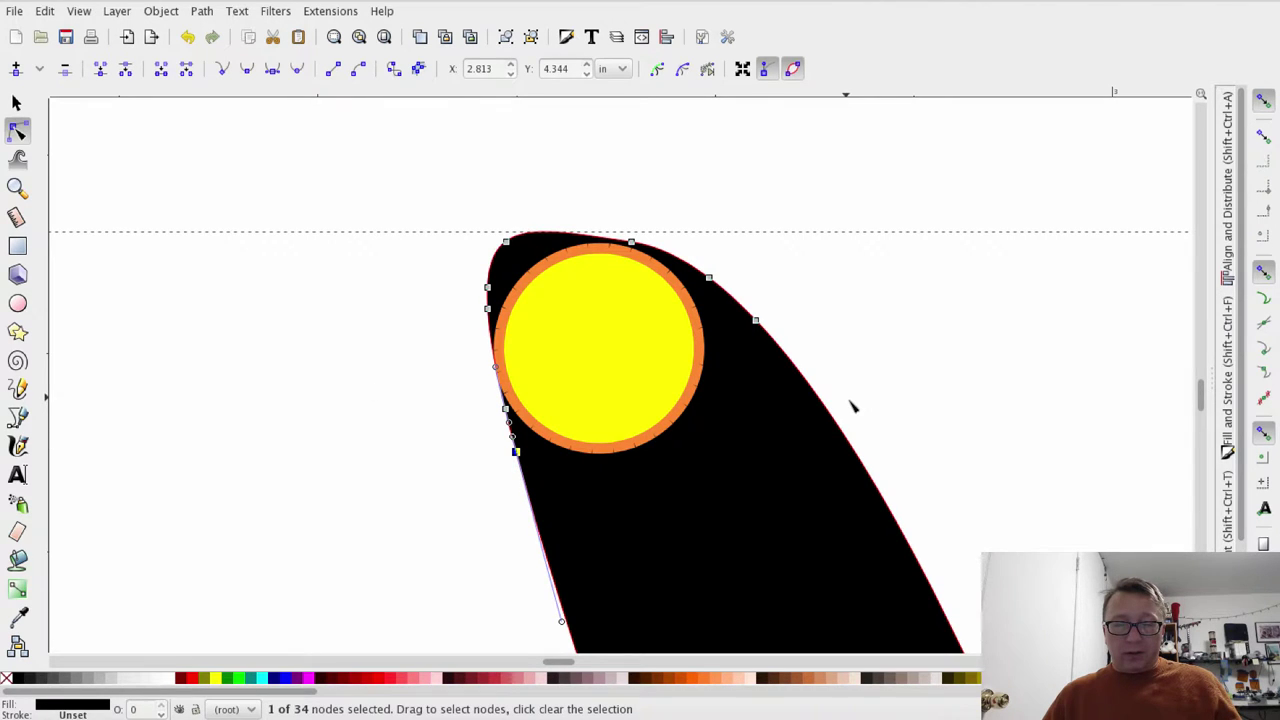
Examine how the right rim's tip and its nodes fit around the 0.063 in circle
scroll(855, 408, down, 1)
scroll(913, 450, down, 4)
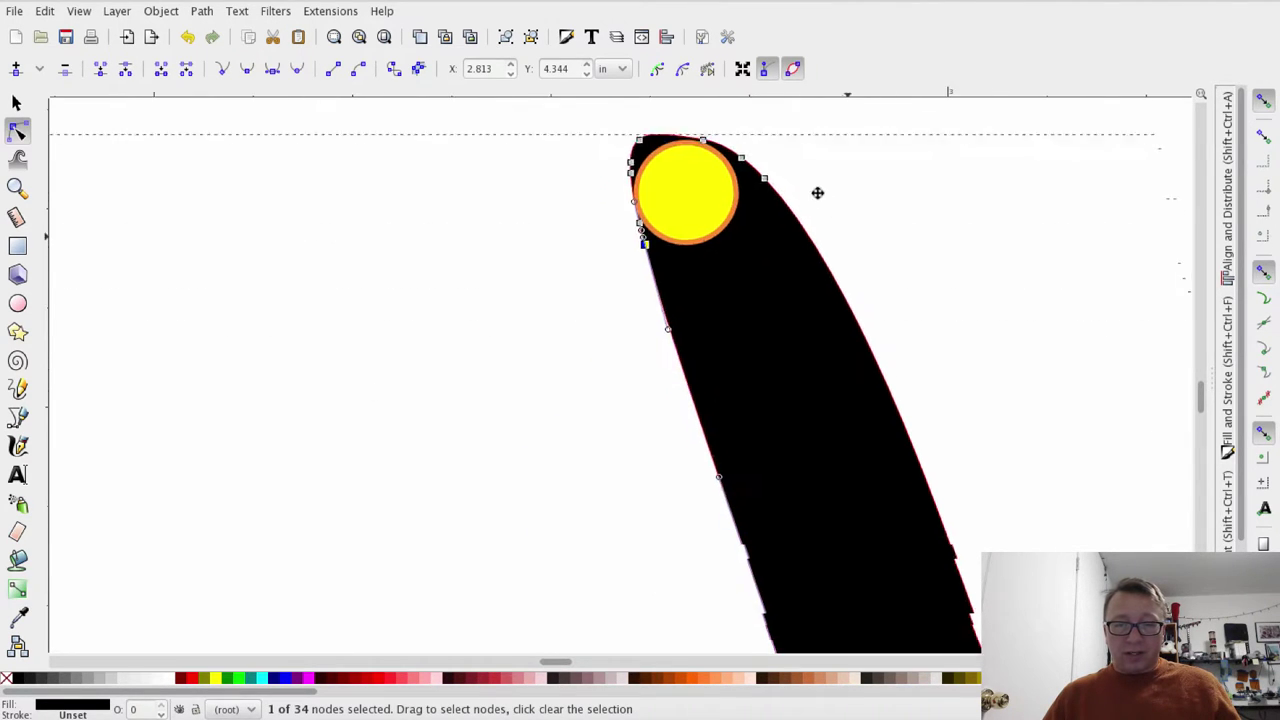
scroll(817, 191, right, 3)
scroll(760, 217, up, 4)
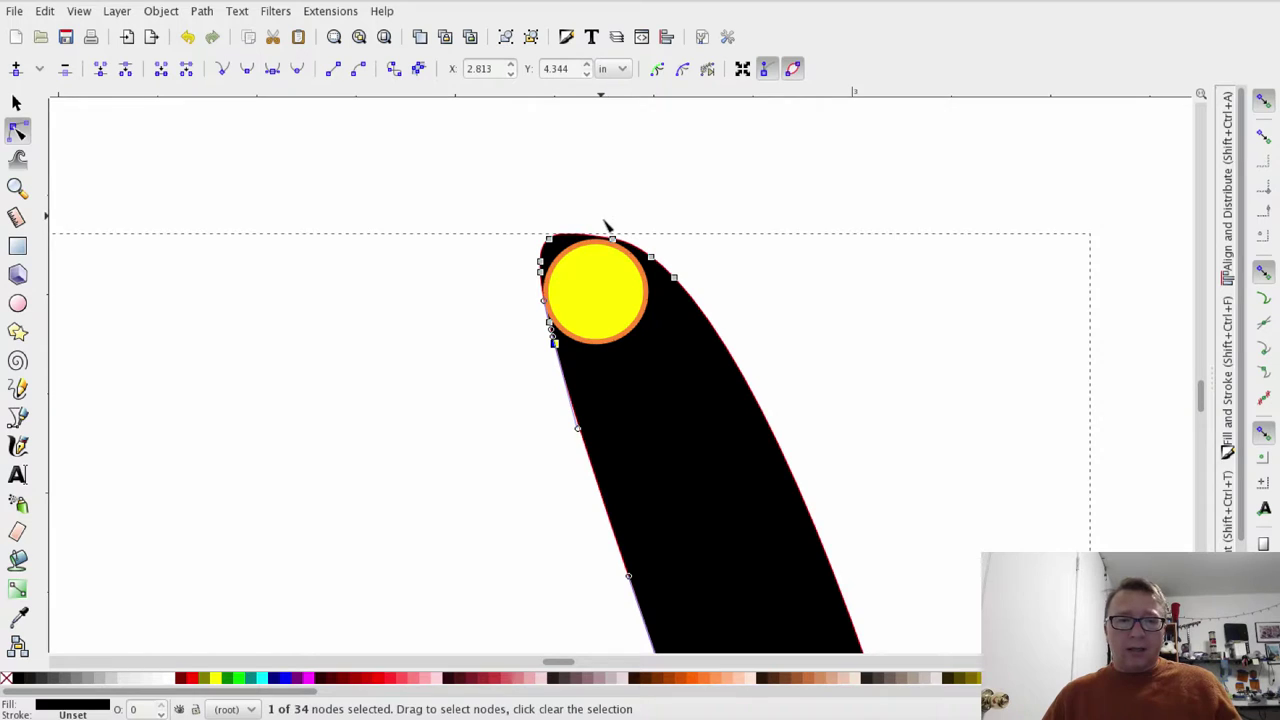
scroll(606, 226, up, 1)
scroll(610, 250, up, 1)
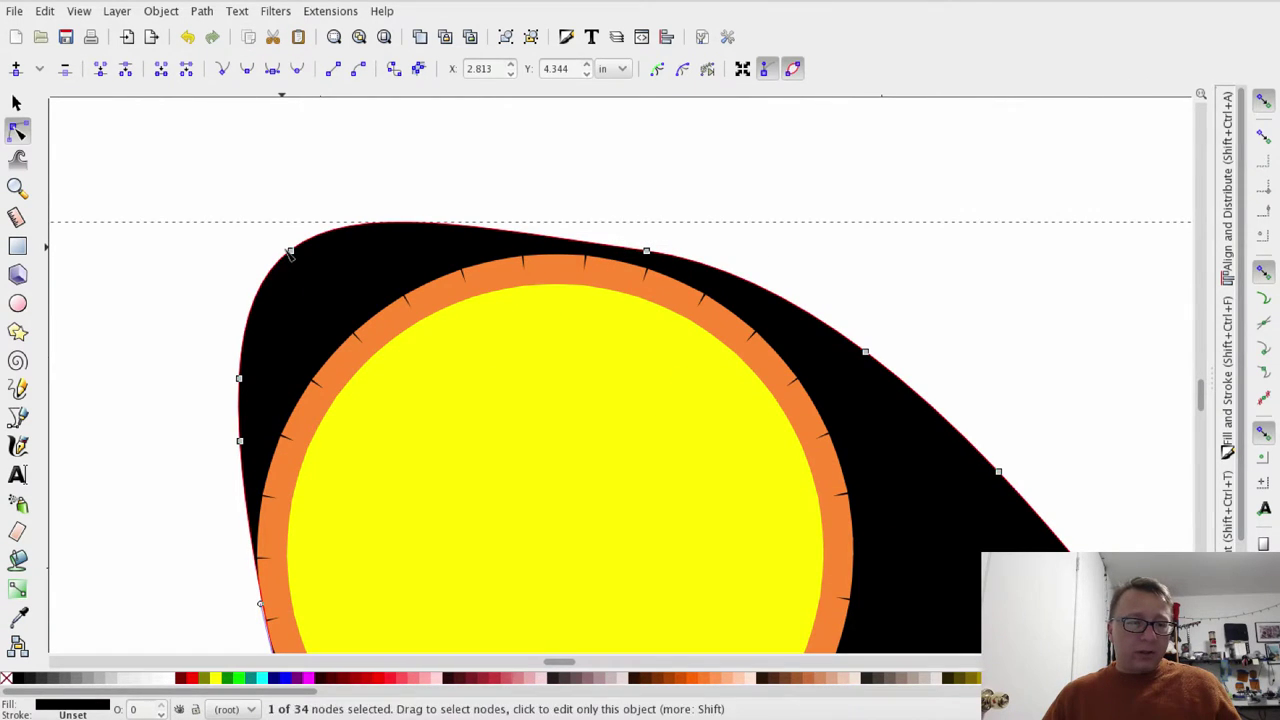
click(200, 257)
scroll(205, 258, down, 1)
drag(217, 250, 343, 209)
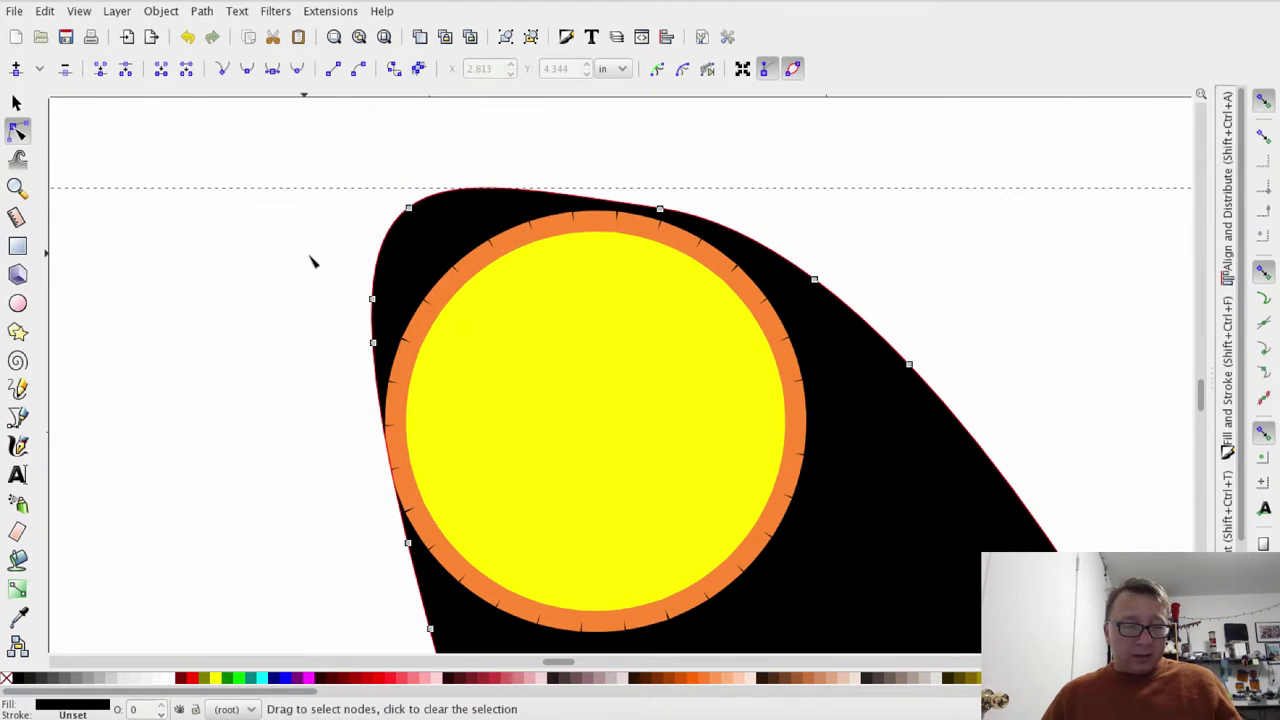
scroll(312, 262, down, 1)
drag(323, 257, 317, 223)
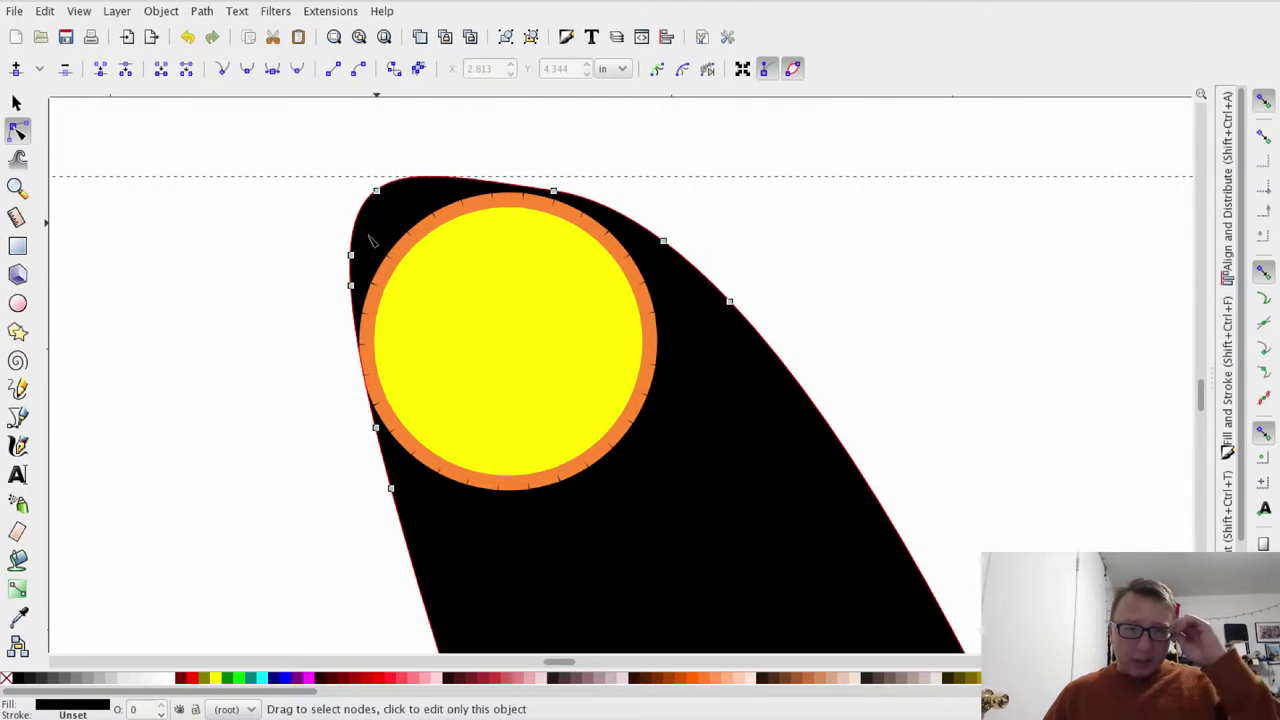
Pull the tip's left-side nodes in close to the circle and add one more node on each of its left and upper-right edges
drag(378, 191, 427, 206)
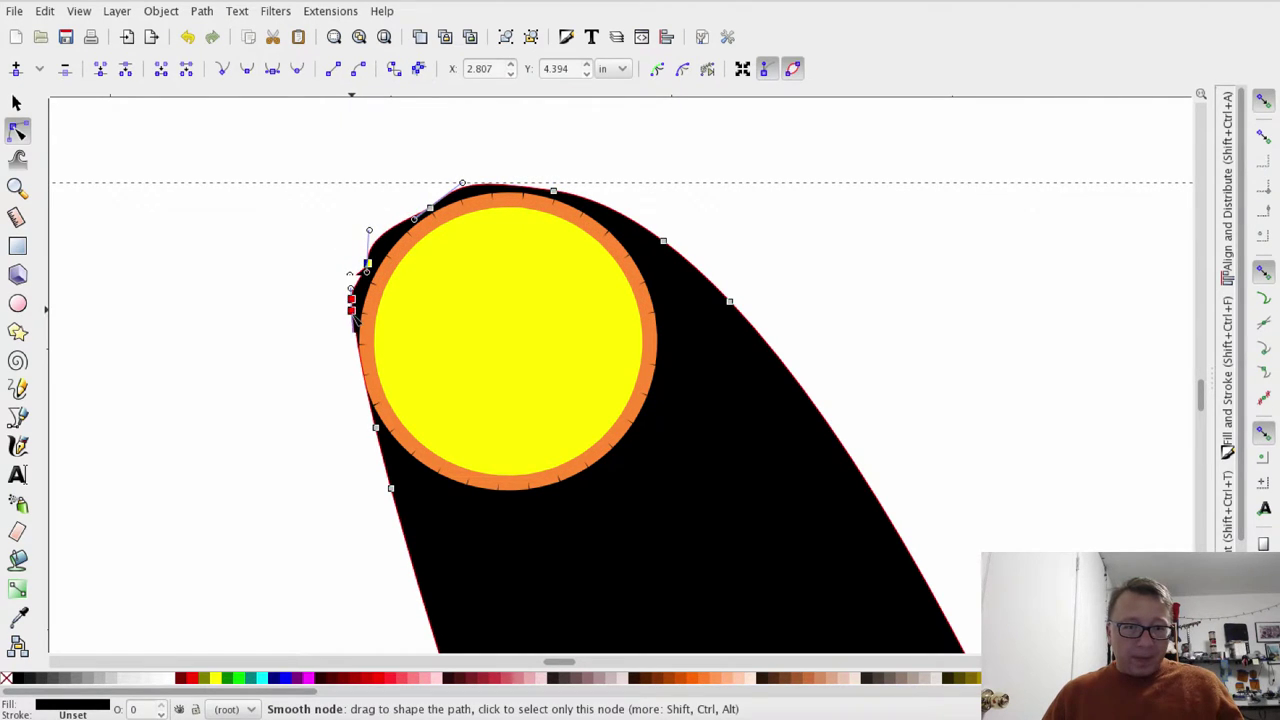
drag(355, 316, 357, 323)
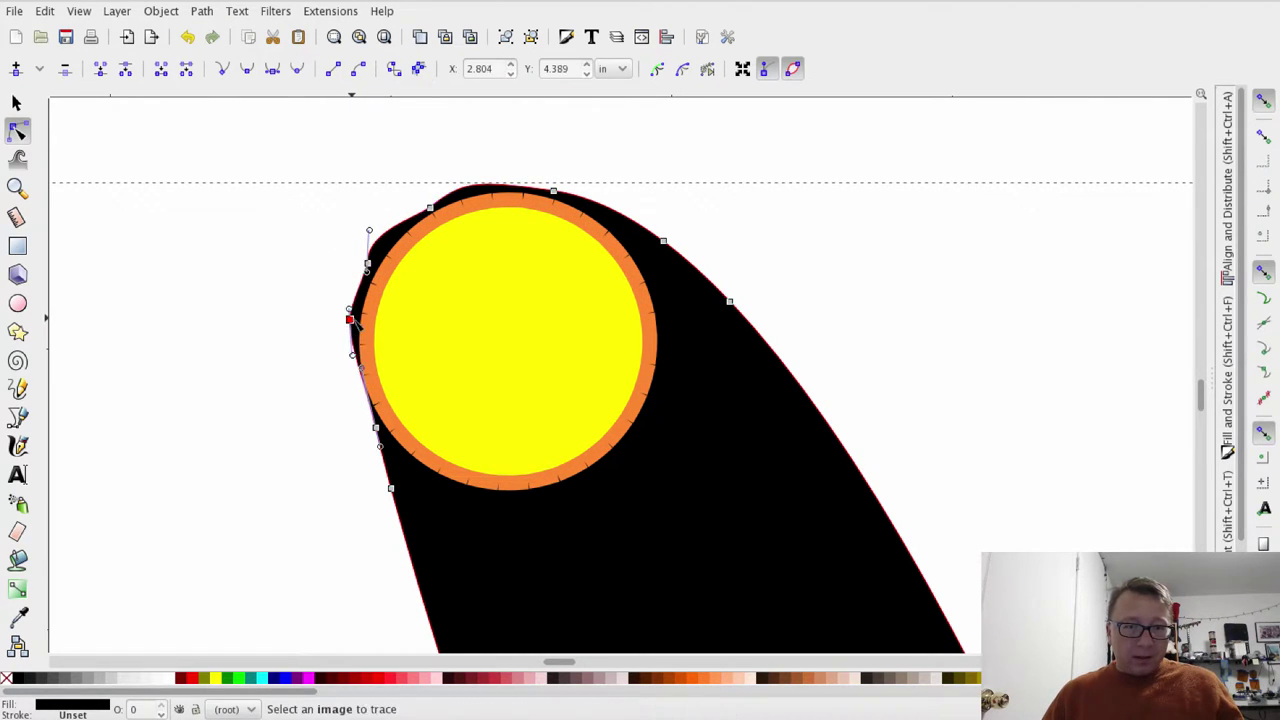
click(365, 404)
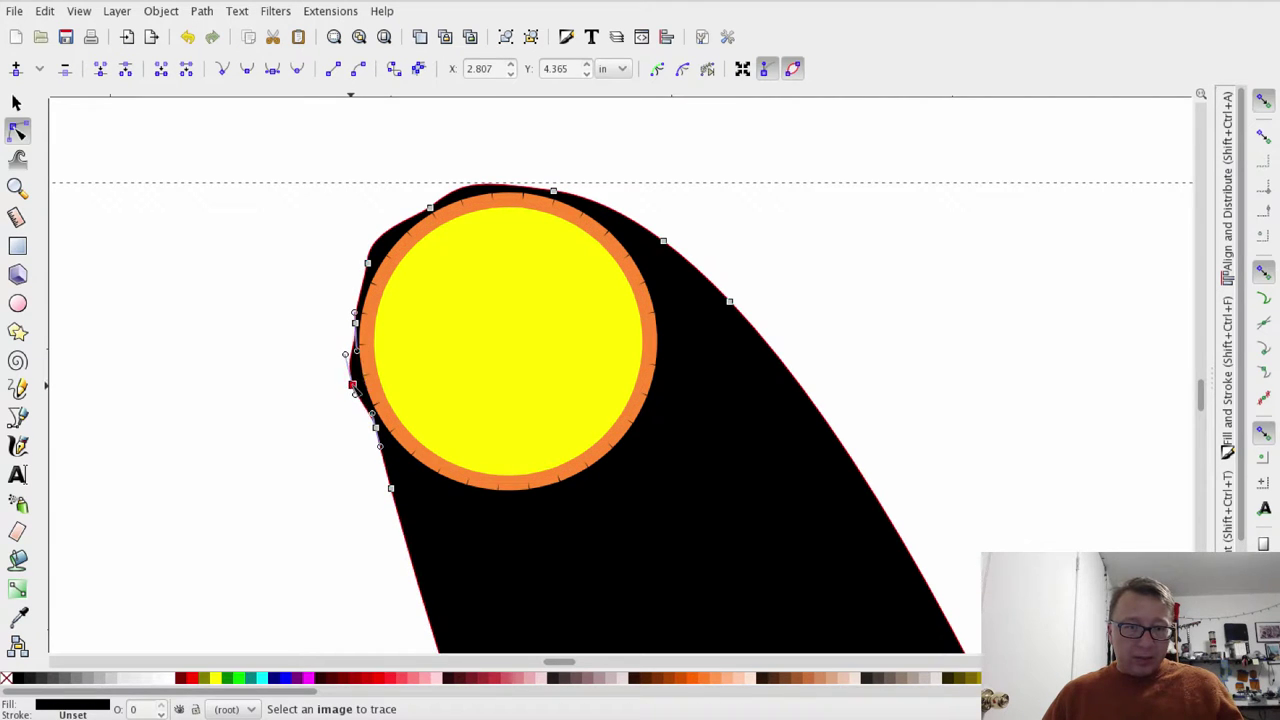
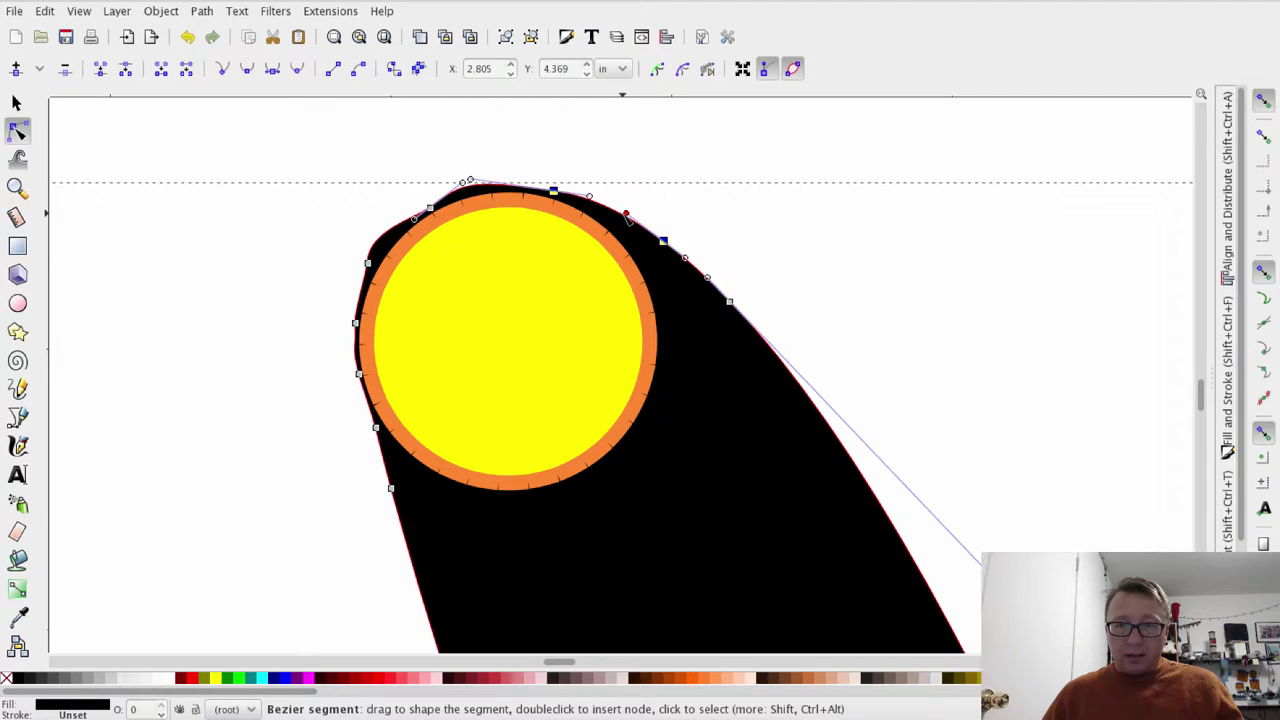
double_click(620, 214)
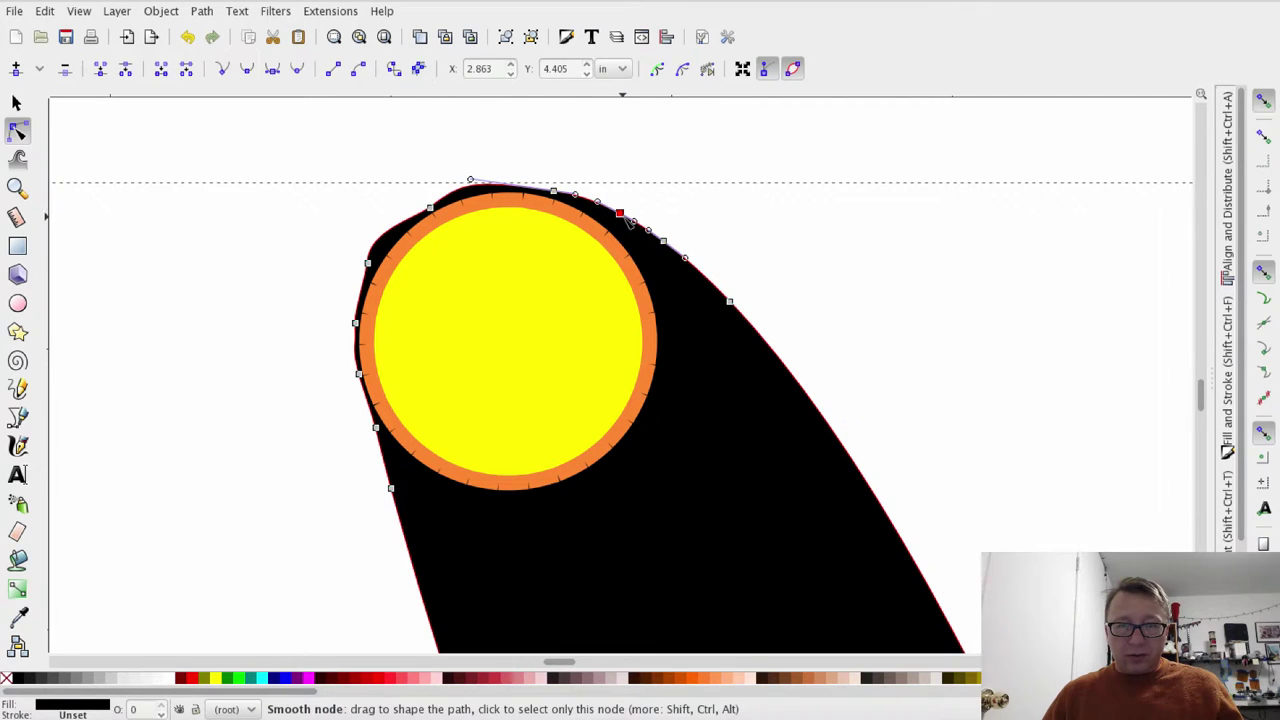
drag(621, 214, 626, 217)
Make the eight nodes around the tip auto-smooth and shift the upper-left one slightly up and towards the circle
drag(168, 141, 686, 455)
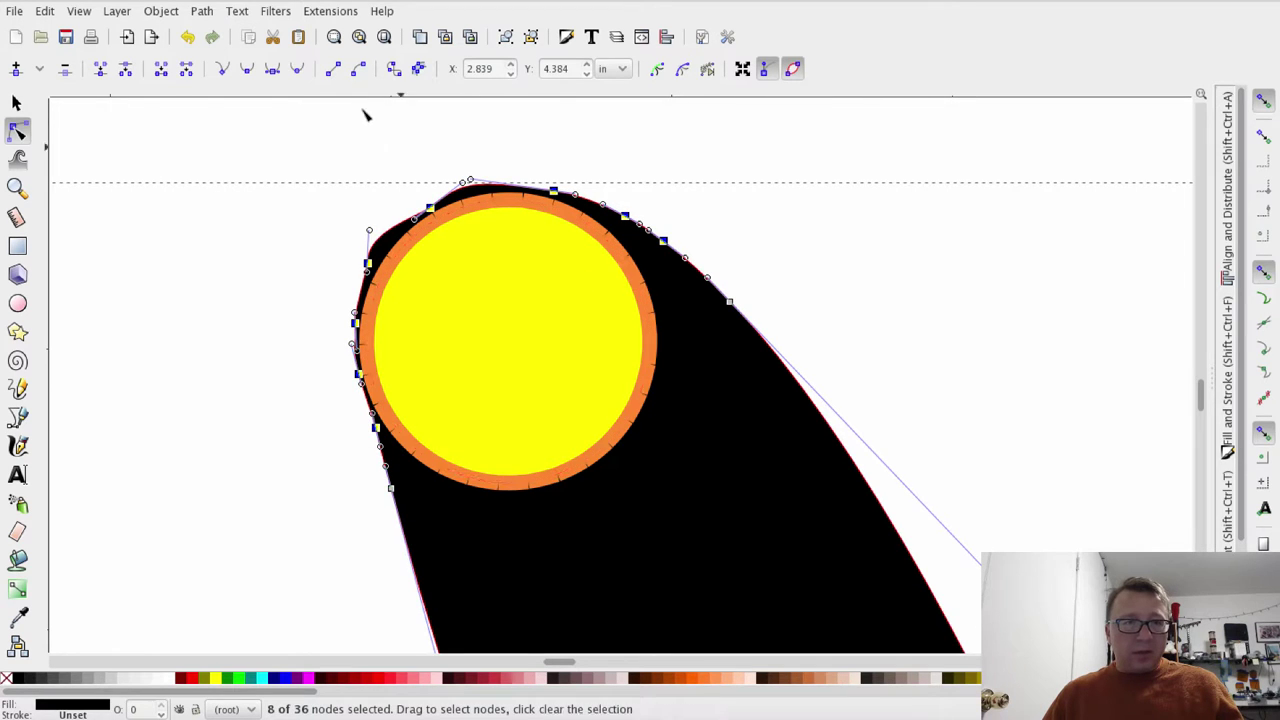
click(297, 72)
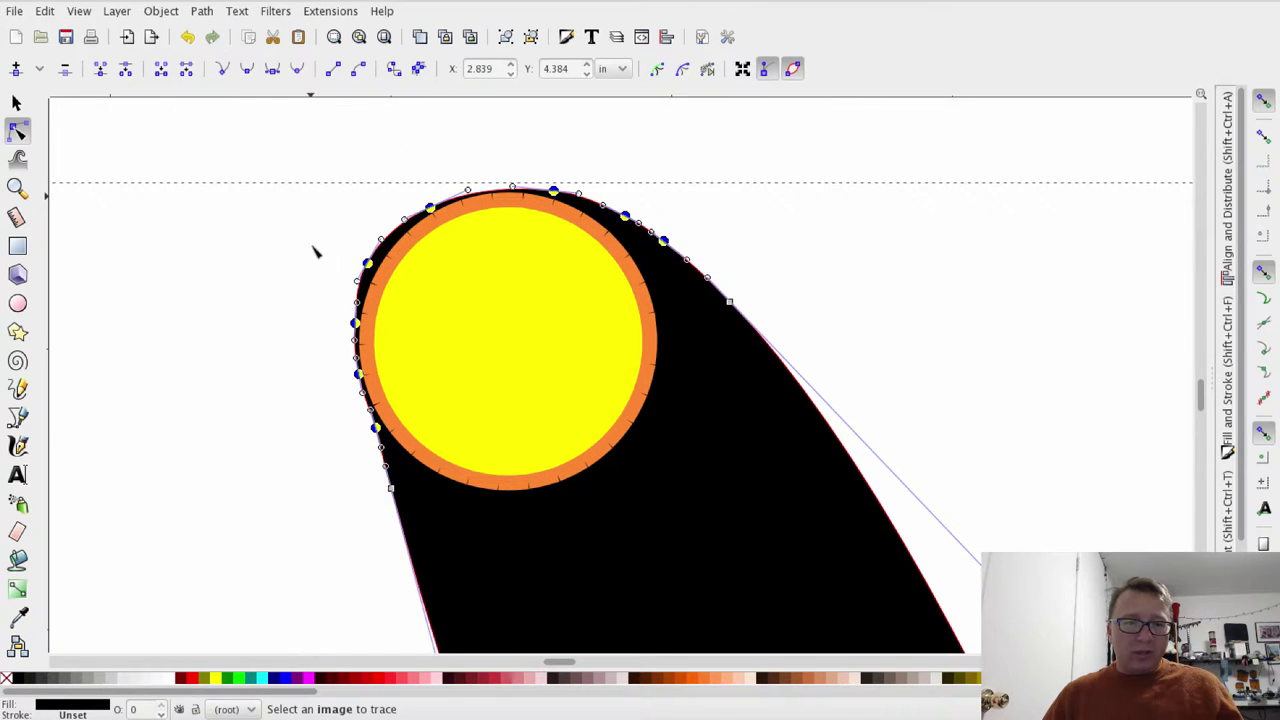
click(315, 252)
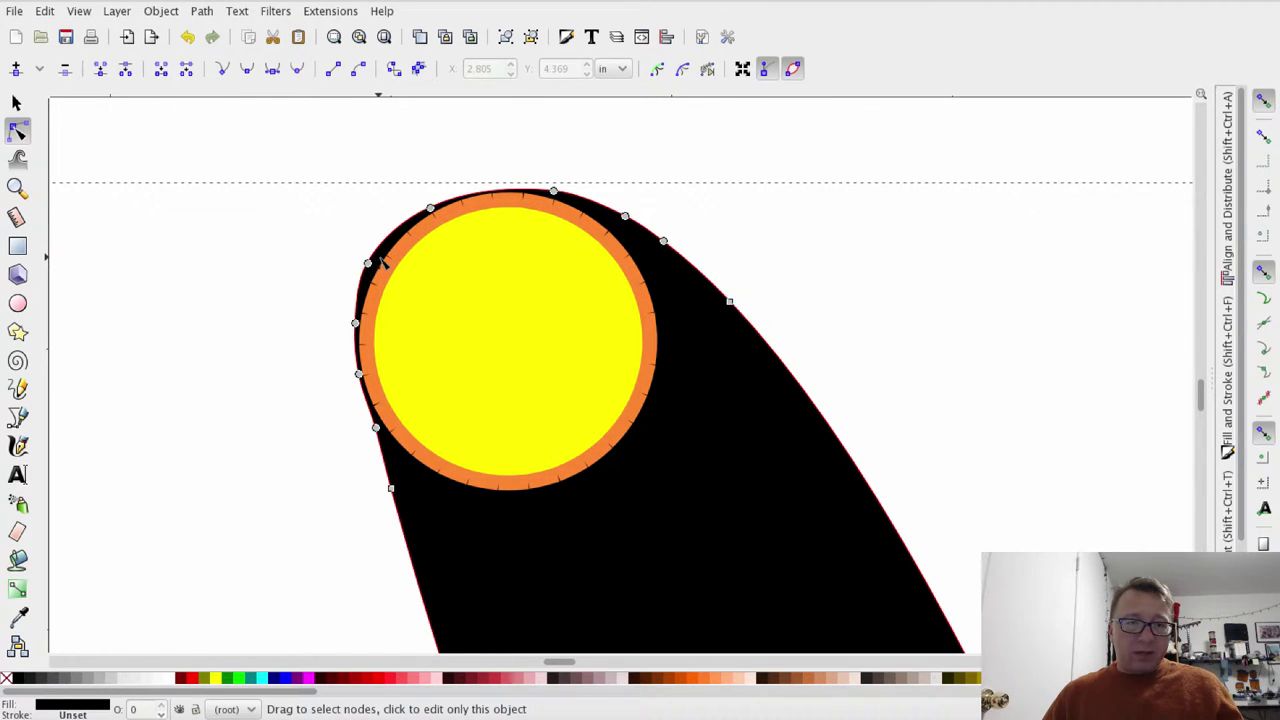
double_click(379, 257)
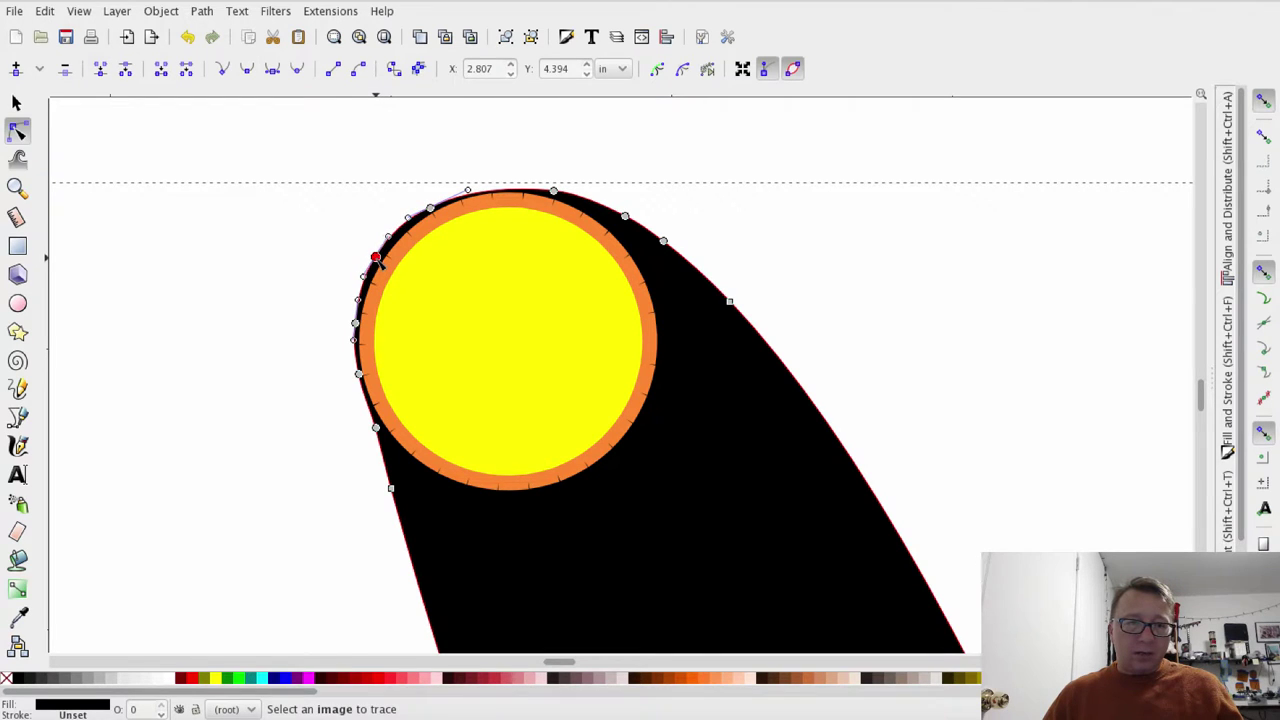
Try moving the lower-left node outward and bending the segment below it with the adjacent handle, and undo the handle change
double_click(368, 432)
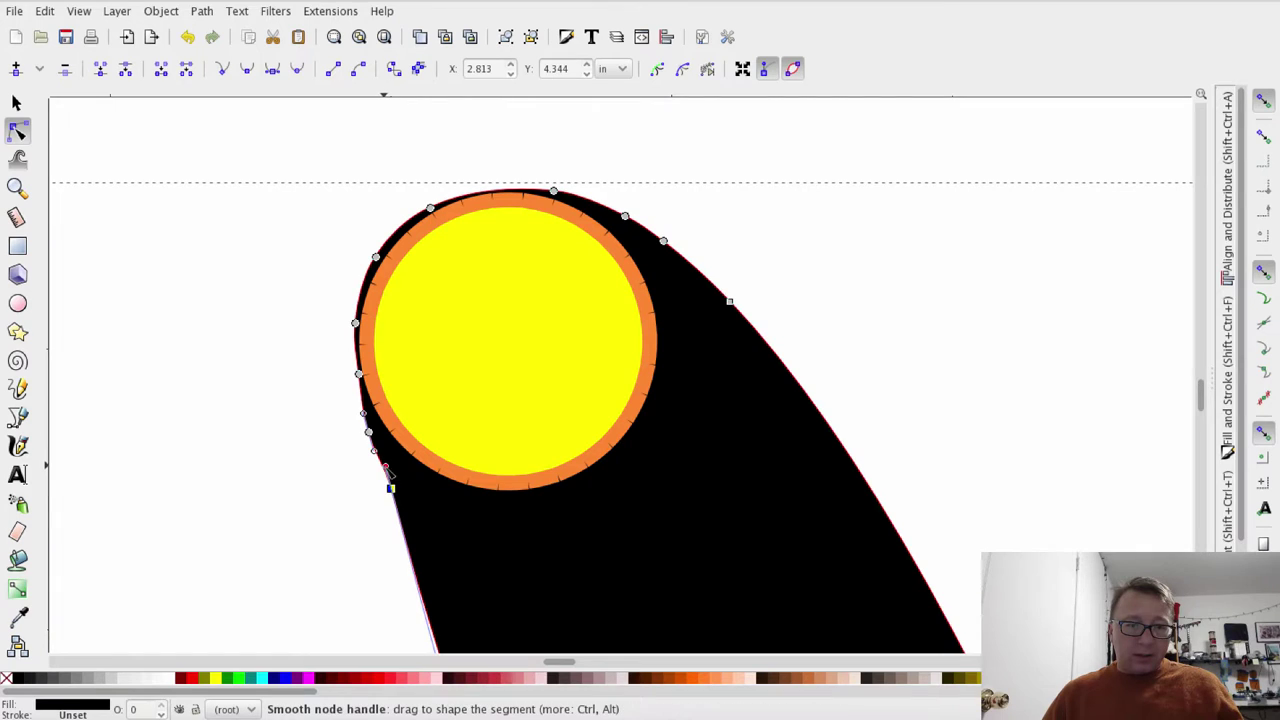
drag(386, 466, 381, 464)
click(362, 498)
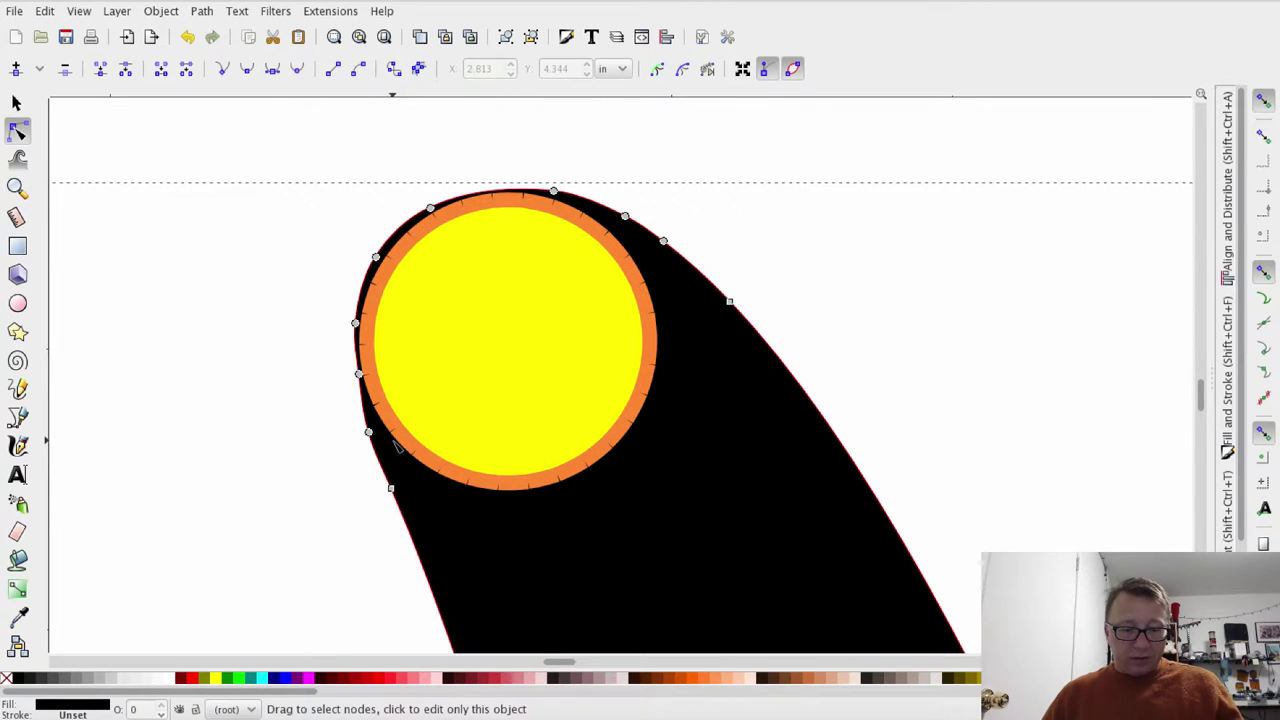
key(ctrl+z)
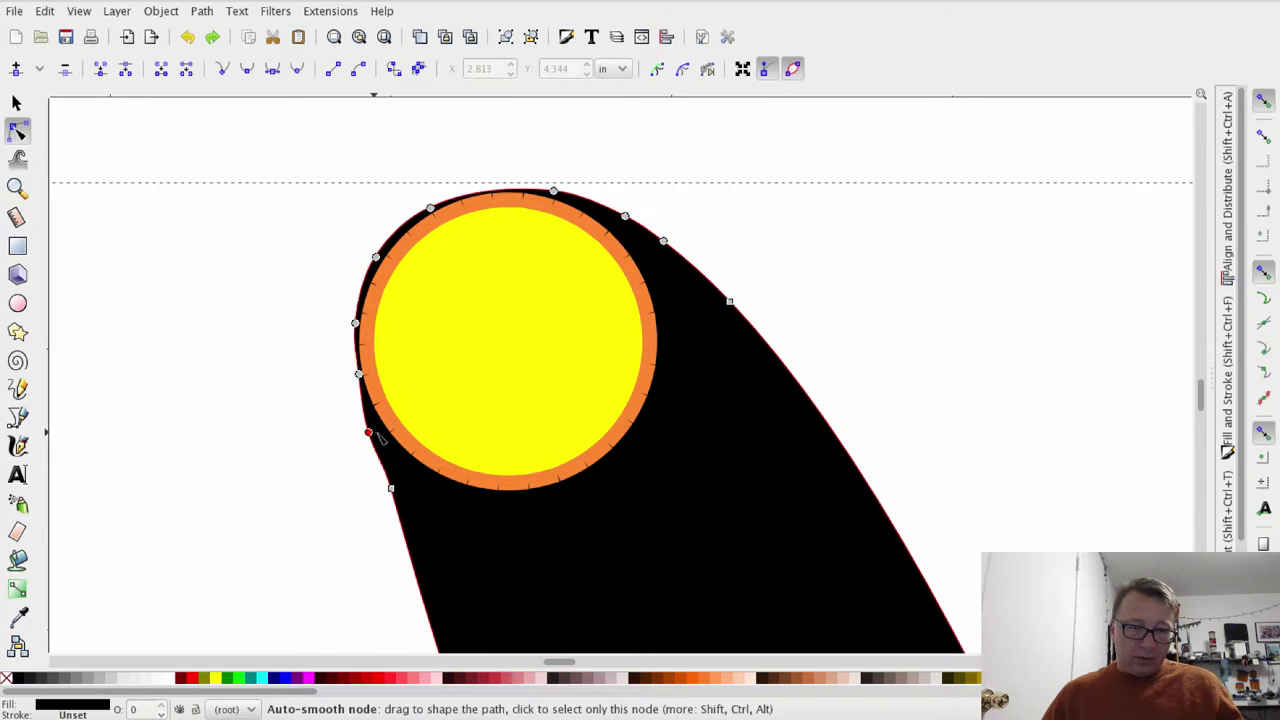
Fine-tune the left-side nodes to follow the circle, placing three at about X 2.808, Y 4.357; X 2.809, Y 4.396; and X 2.821, Y 4.407 in
drag(377, 435, 383, 436)
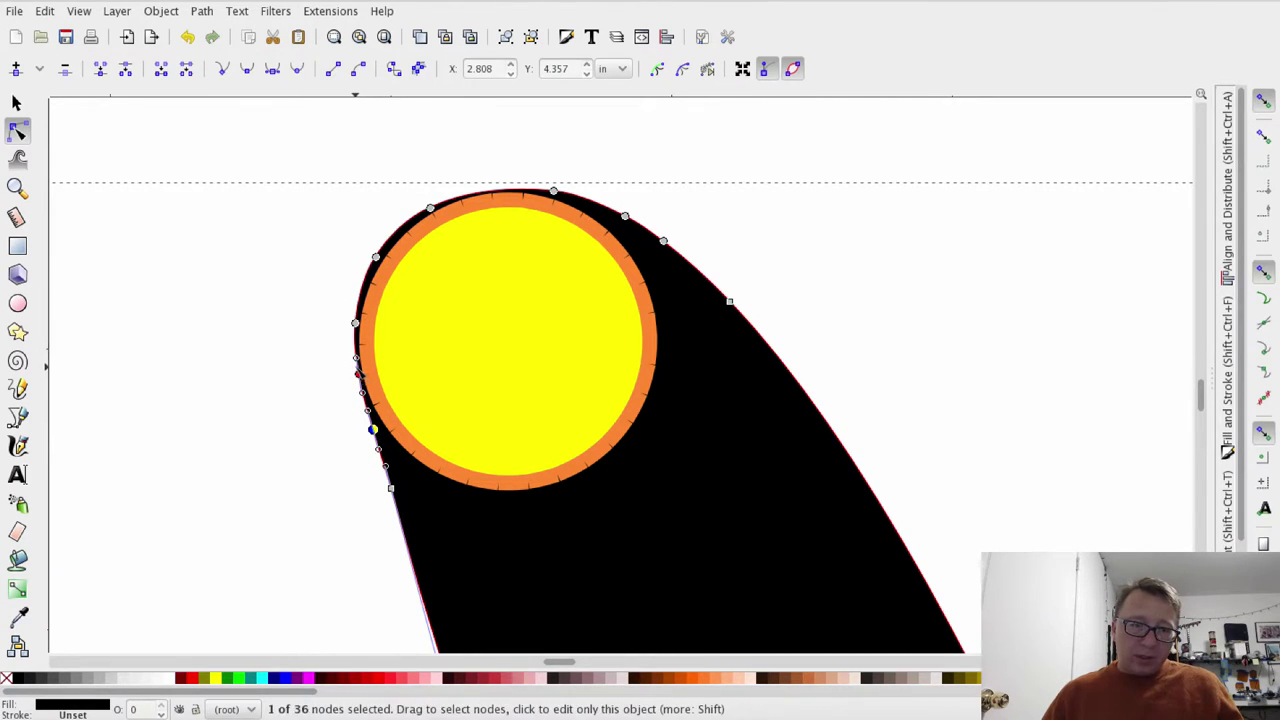
click(355, 368)
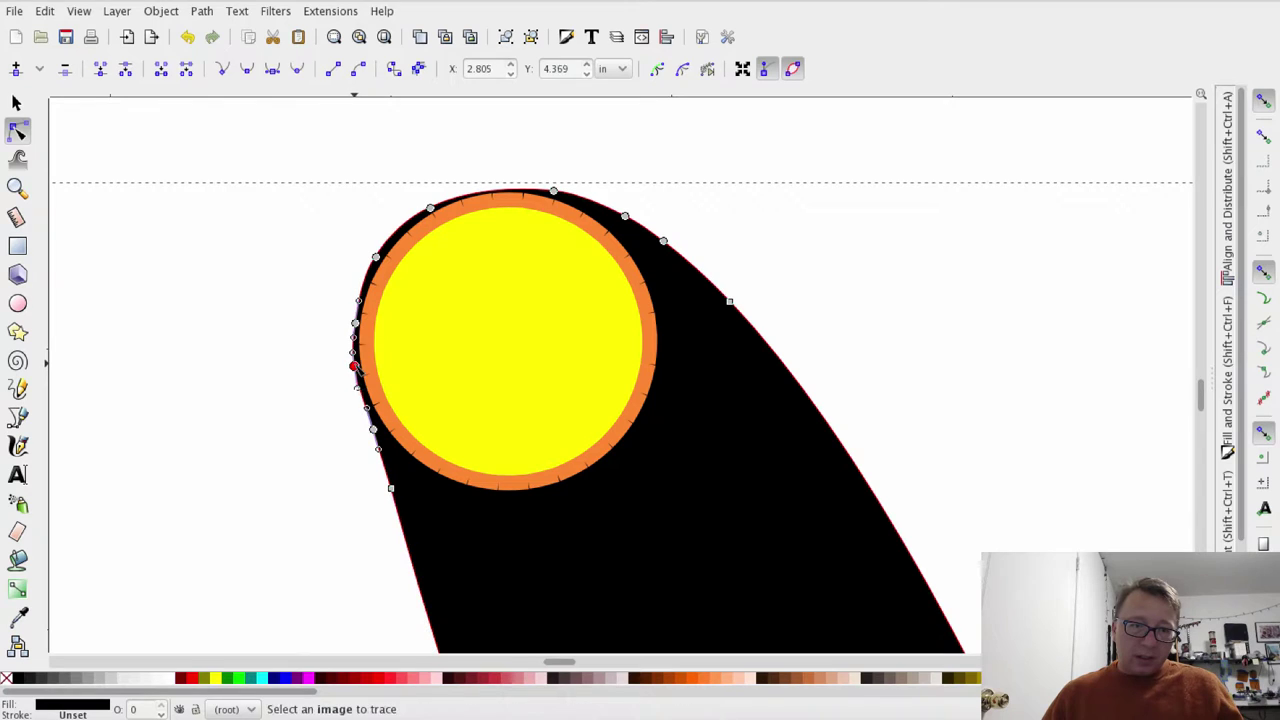
click(377, 259)
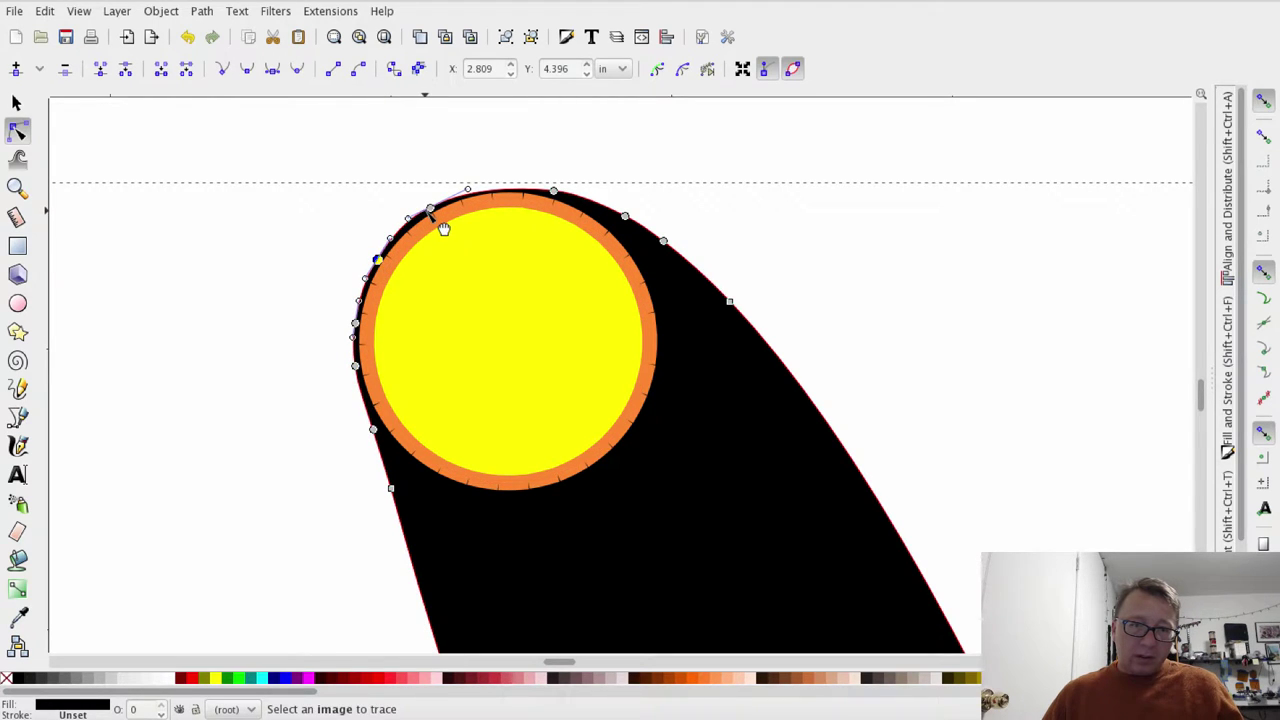
drag(436, 212, 442, 209)
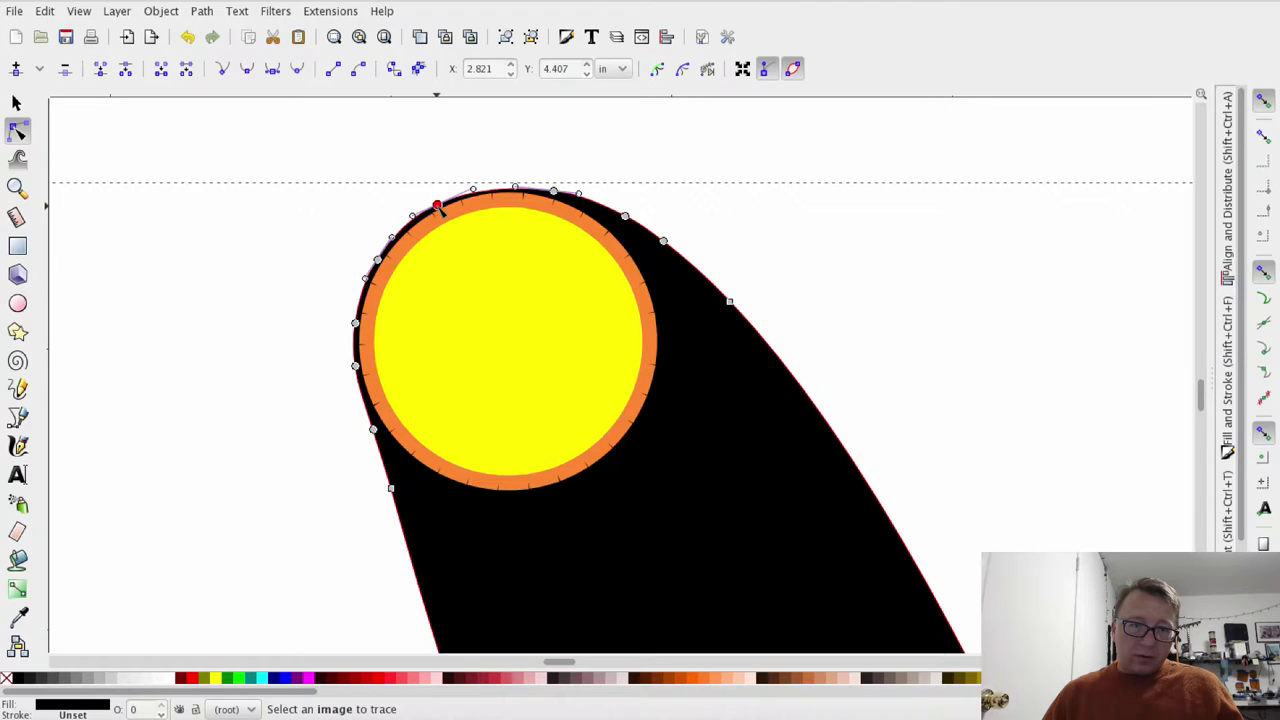
Move the tip's top node to about X 2.841, Y 4.411 in and the next node on its right to about X 2.861, Y 4.406 in
click(554, 192)
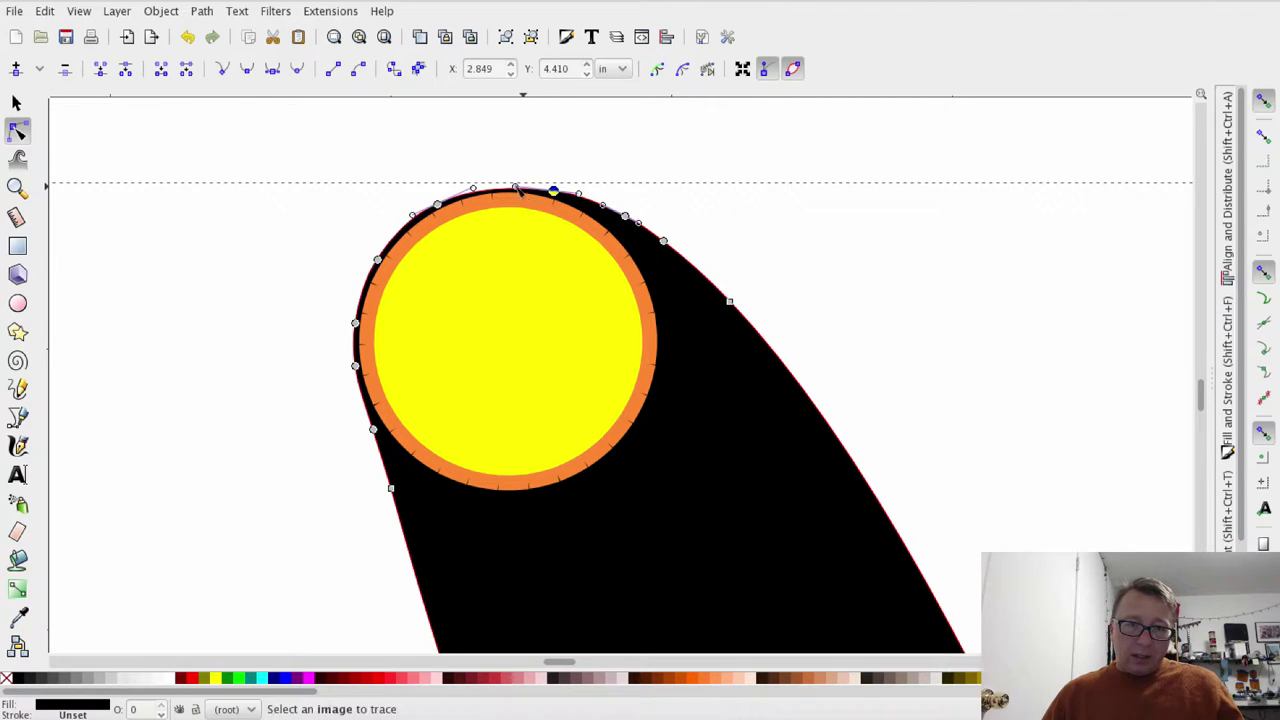
drag(565, 207, 520, 190)
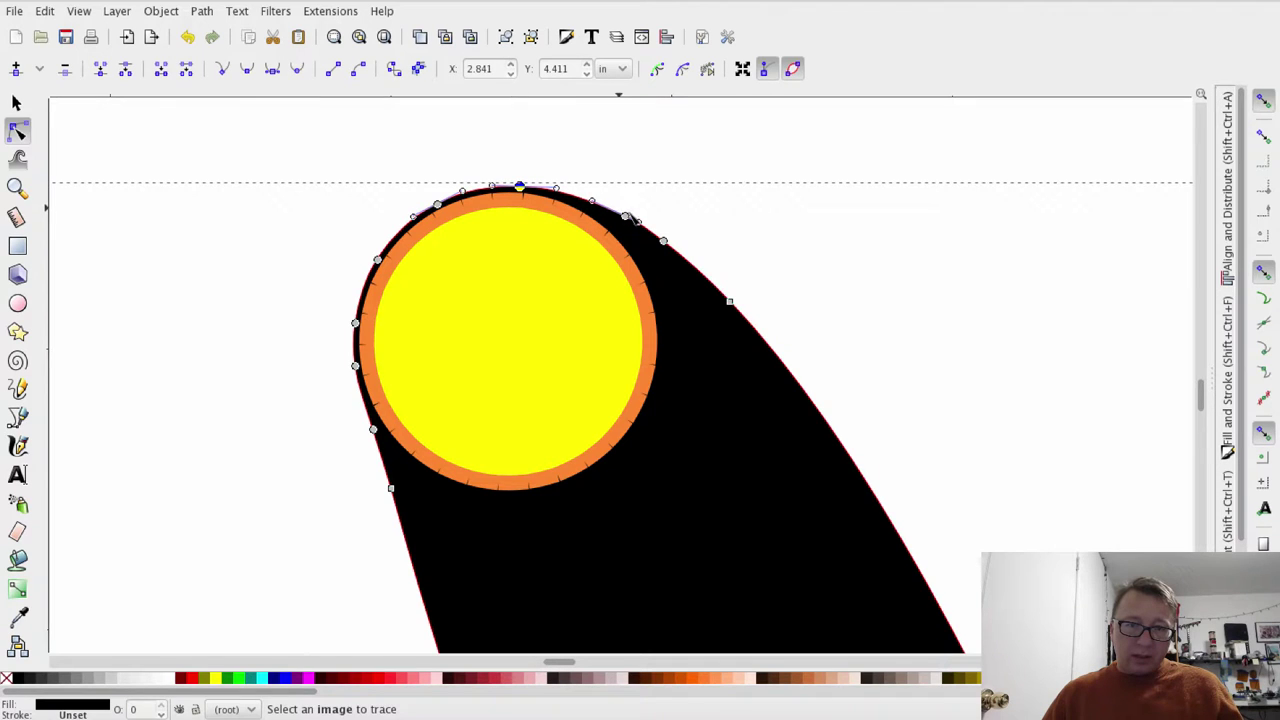
drag(630, 218, 619, 213)
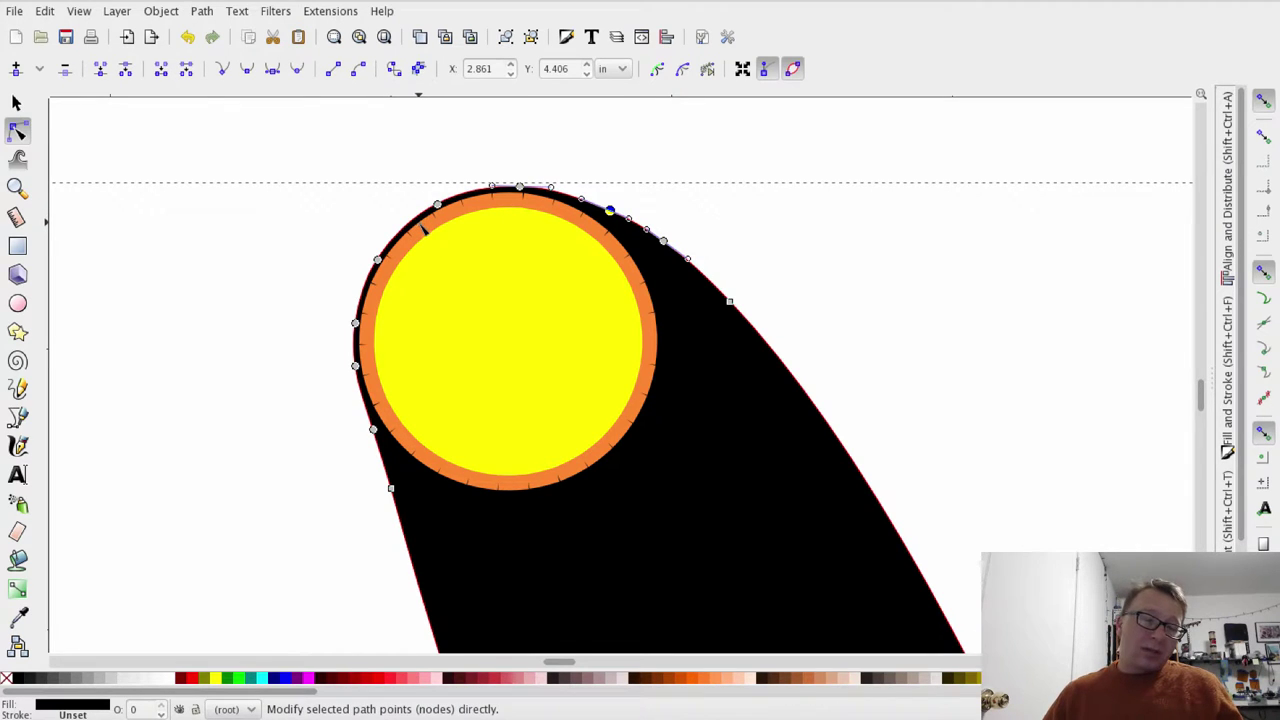
click(334, 224)
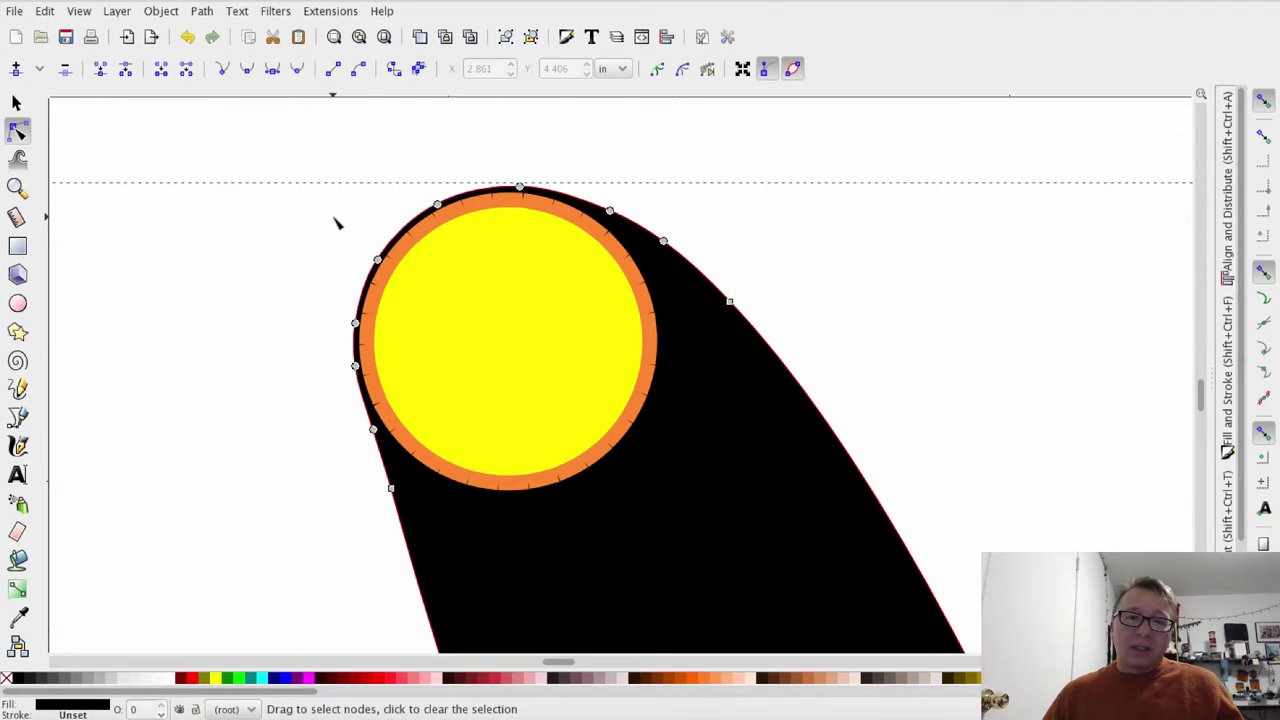
Move the 0.063 in circle slightly up and left within the reshaped tip, to about X 2.806, Y 4.346 in
scroll(336, 224, up, 2)
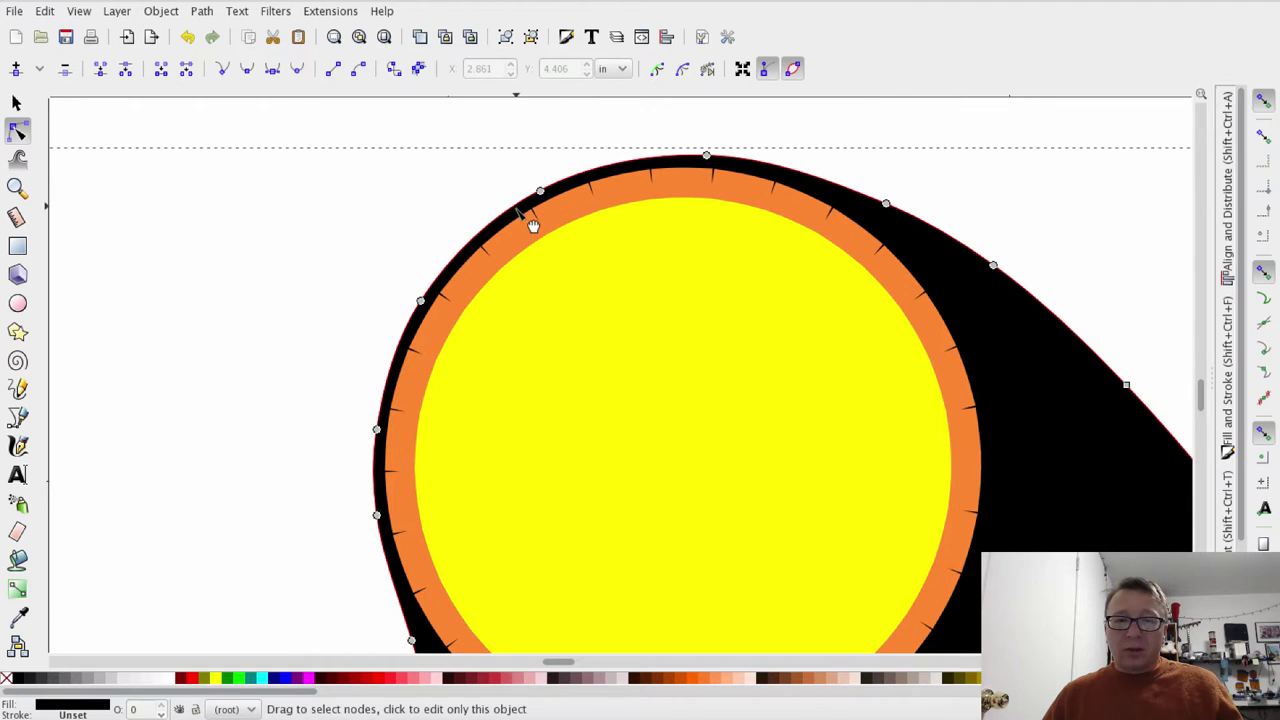
click(12, 106)
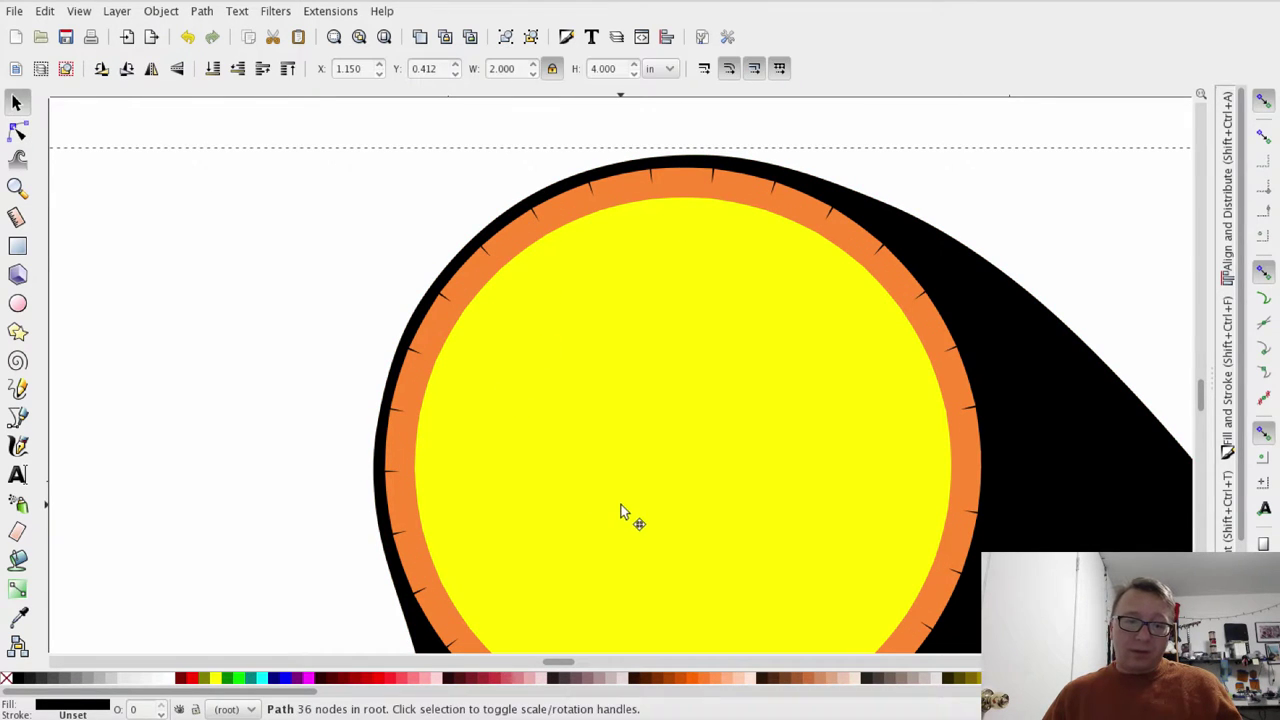
drag(621, 512, 605, 500)
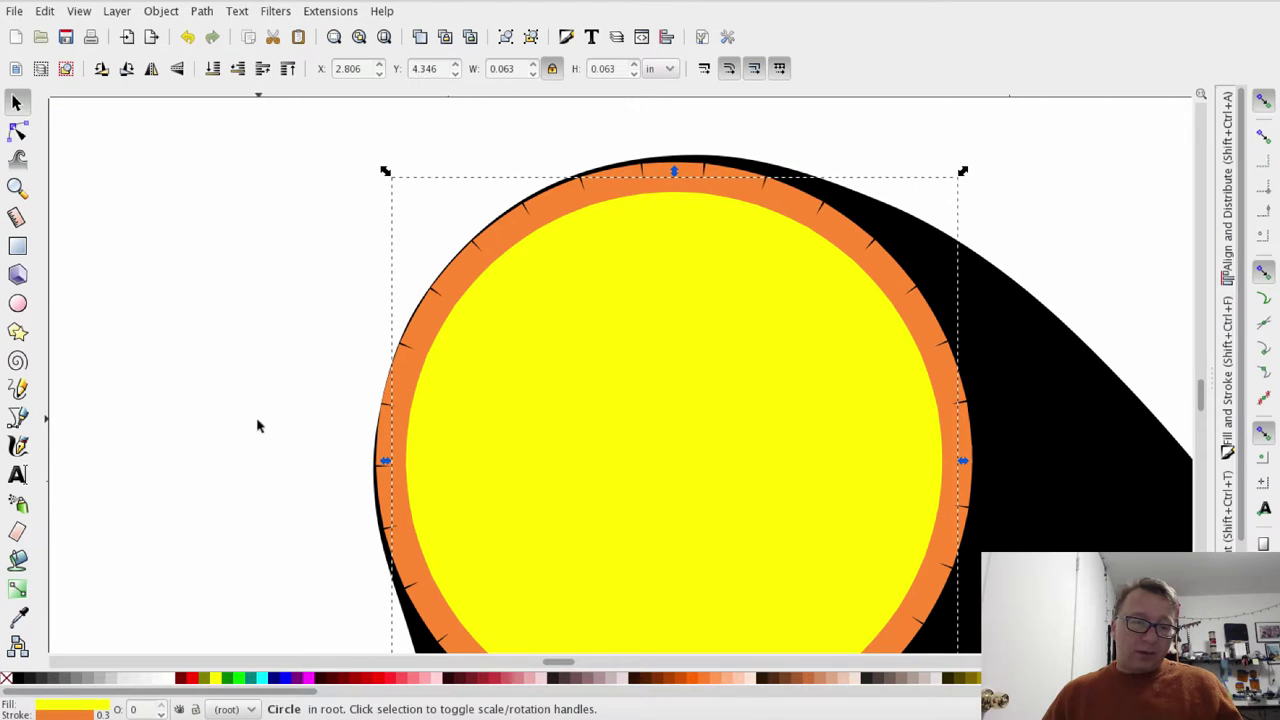
Move the tip's upper-left node to about X 2.822, Y 4.407 in and its top node to about X 2.836, Y 4.410 in
key(Escape)
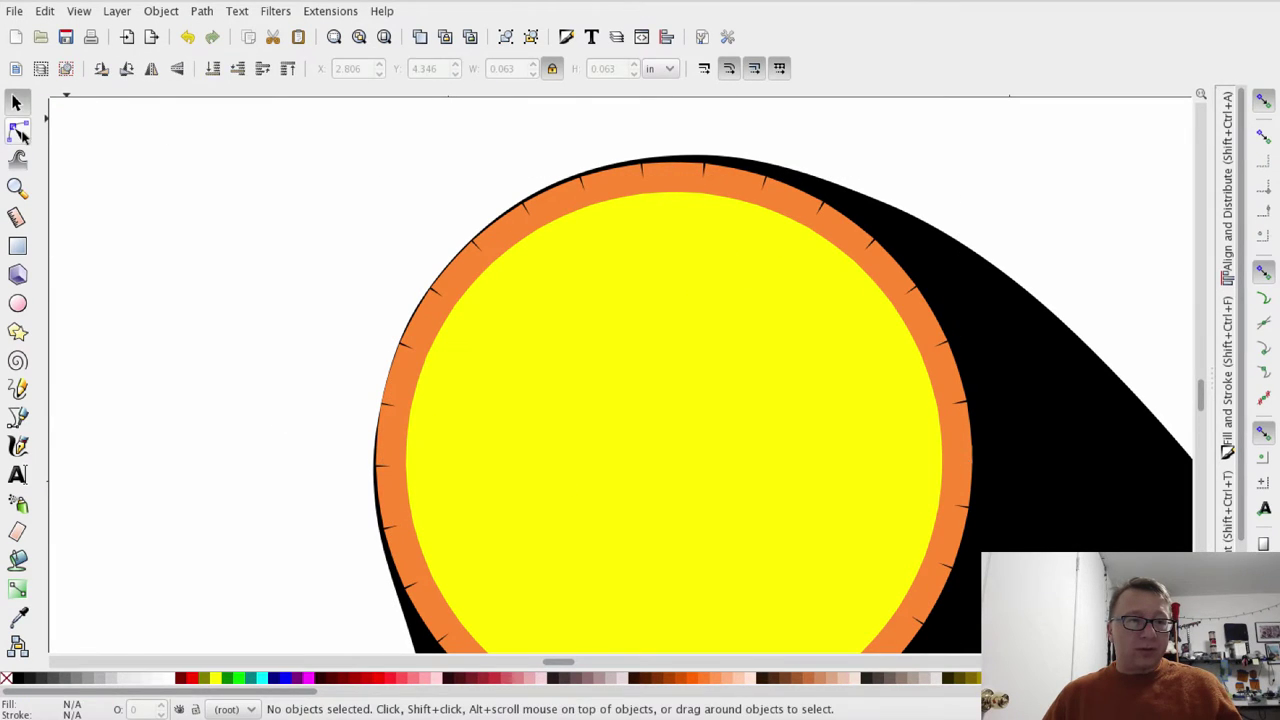
click(17, 131)
click(876, 208)
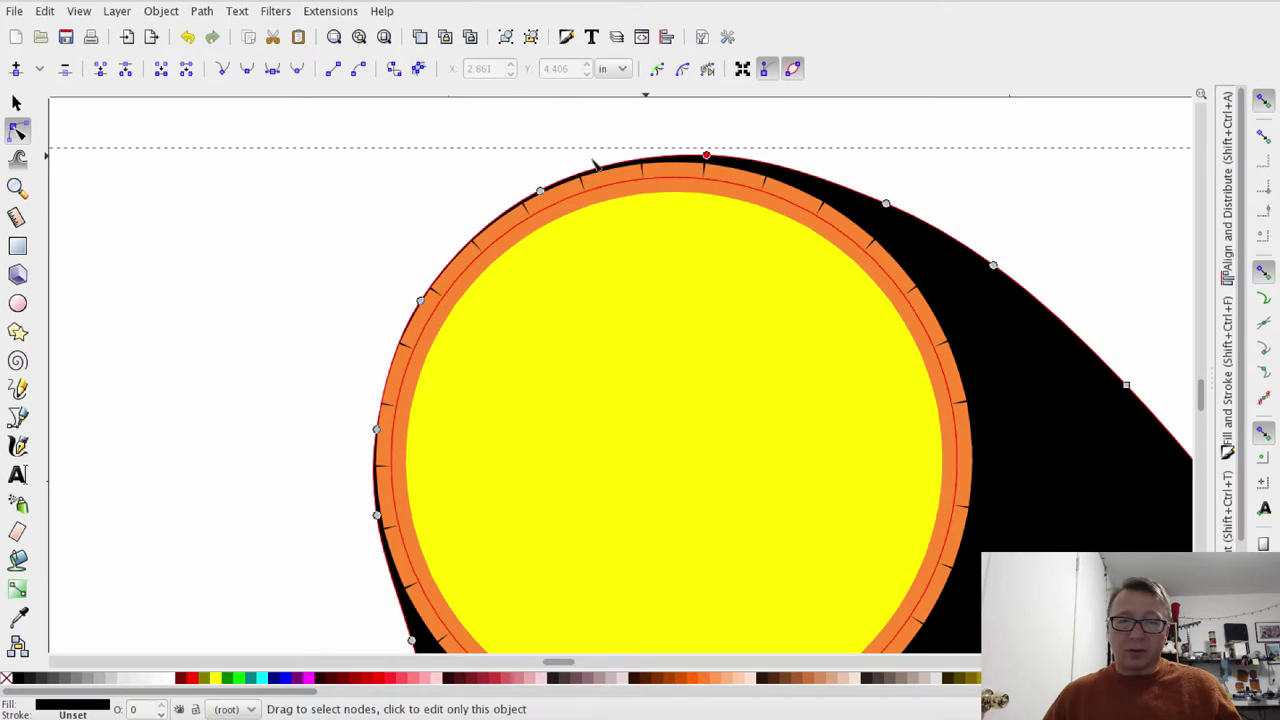
mouse_move(540, 190)
mouse_down()
mouse_move(527, 187)
mouse_move(540, 199)
mouse_up()
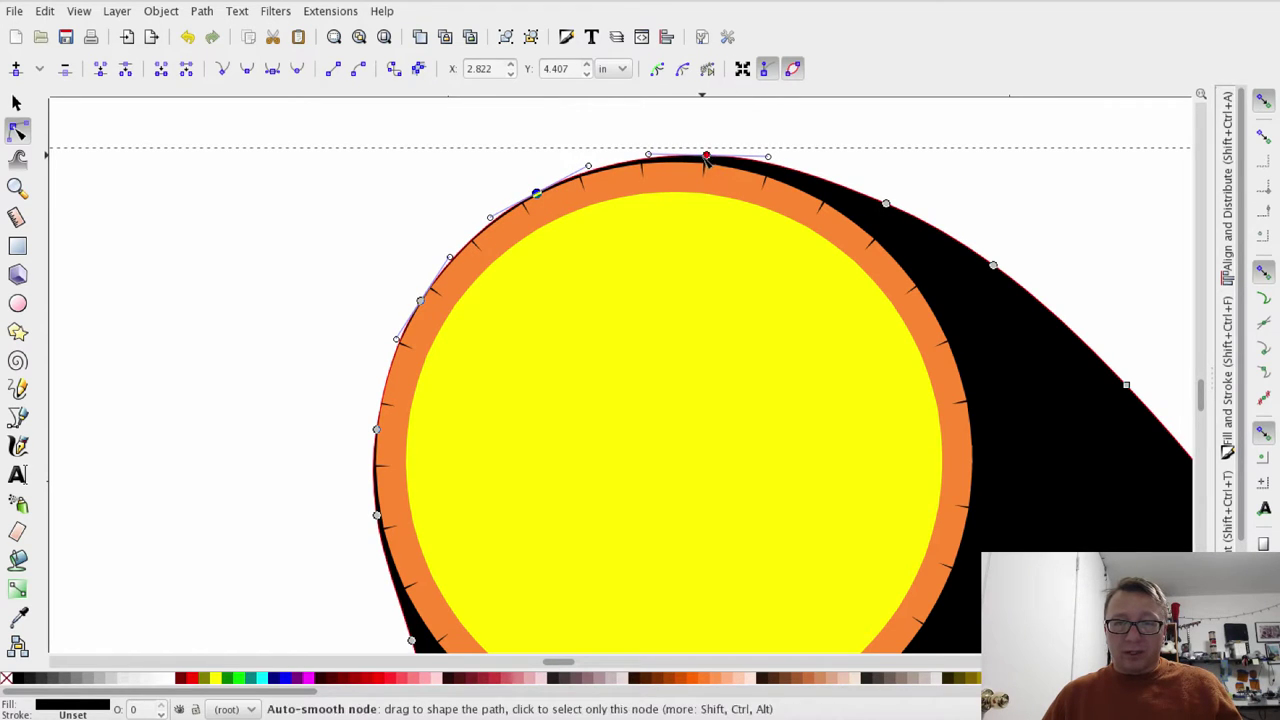
drag(708, 158, 670, 168)
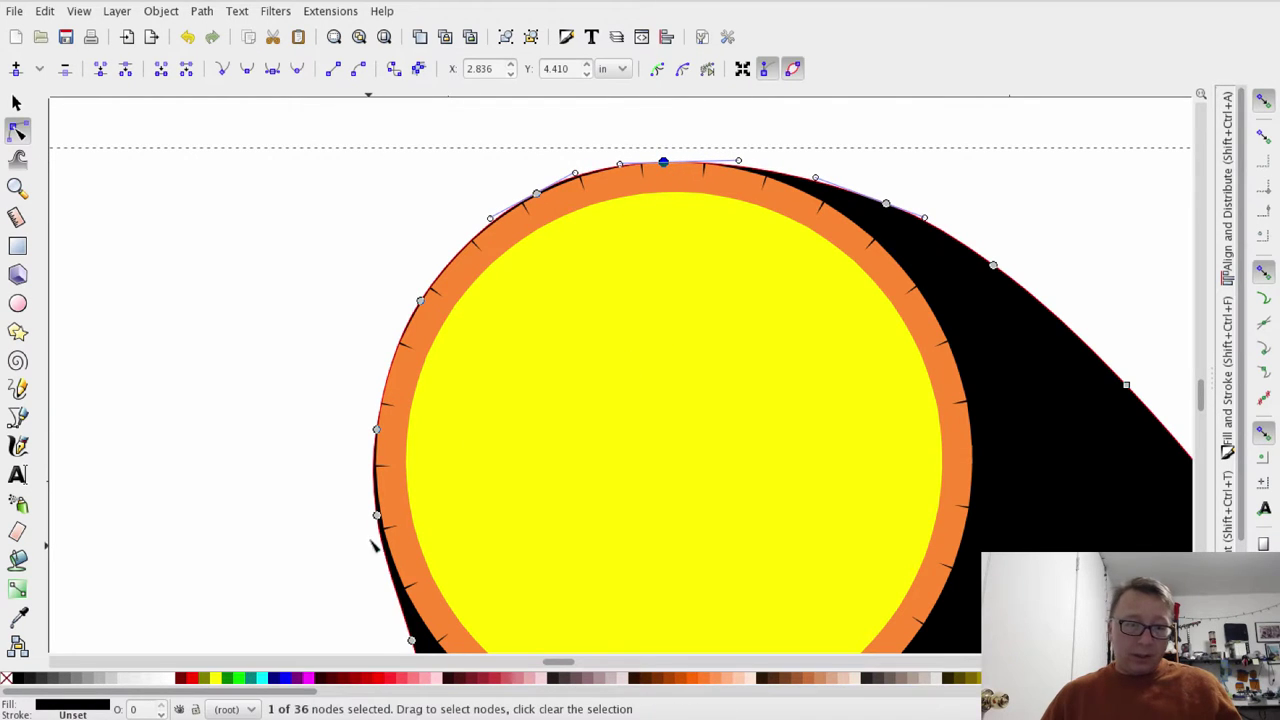
Nudge the upper-left node closer to the circle and shift the top node to about X 2.837, Y 4.411 in
scroll(260, 350, down, 2)
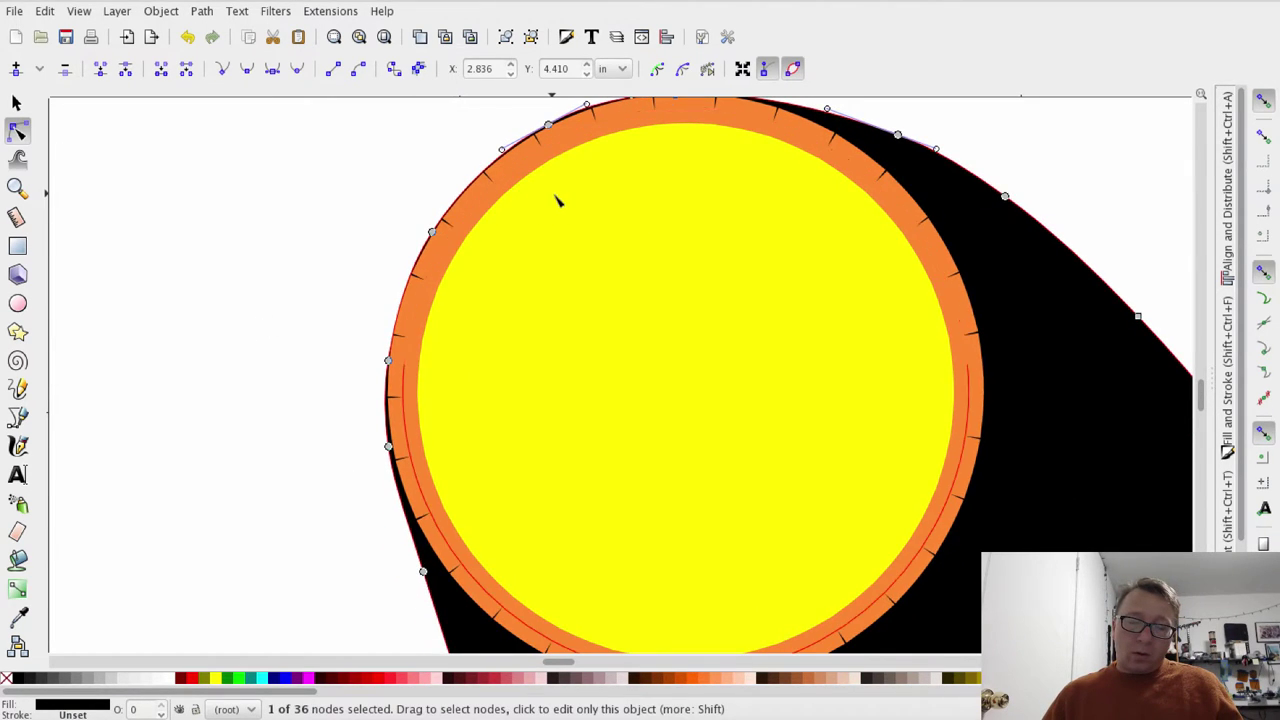
scroll(557, 210, up, 2)
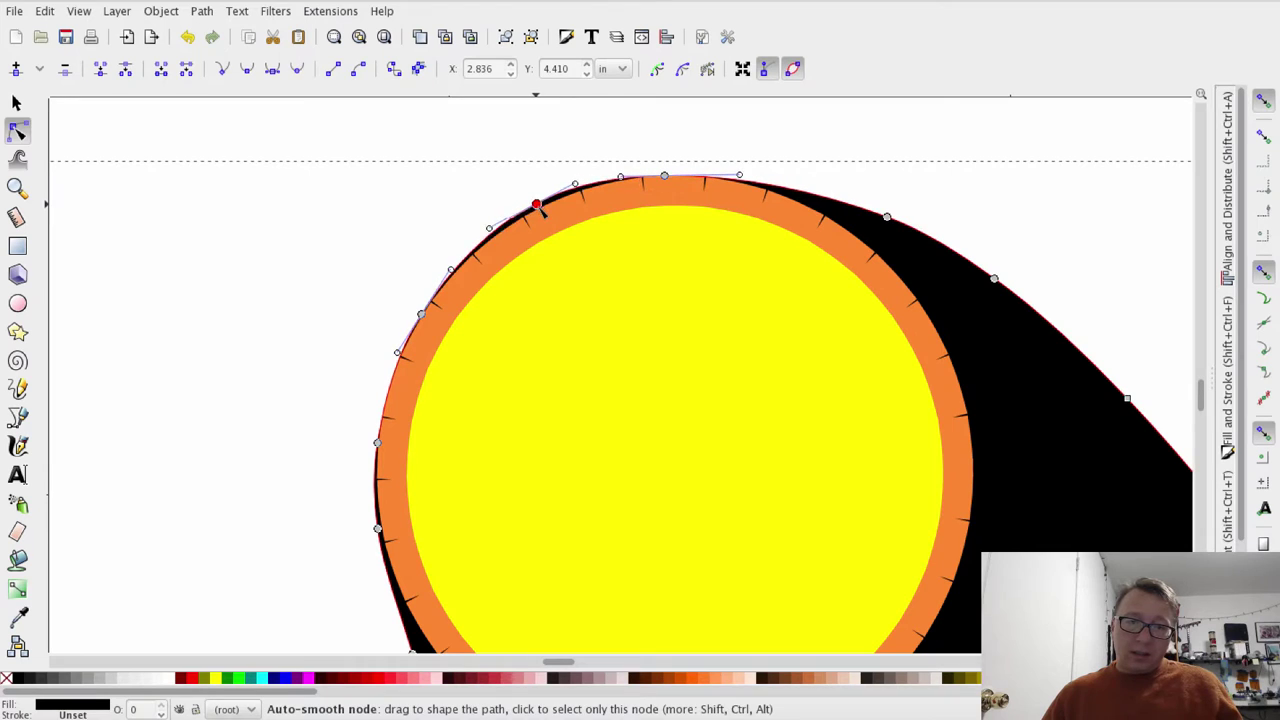
click(538, 210)
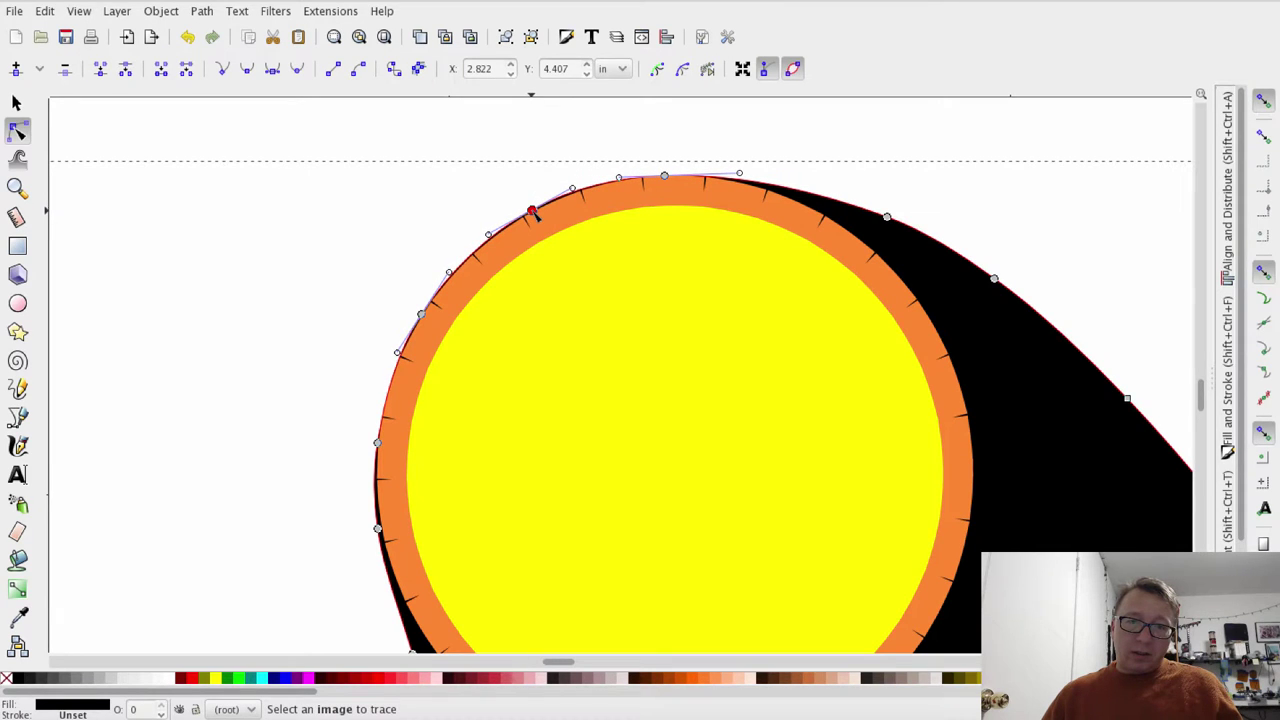
click(673, 175)
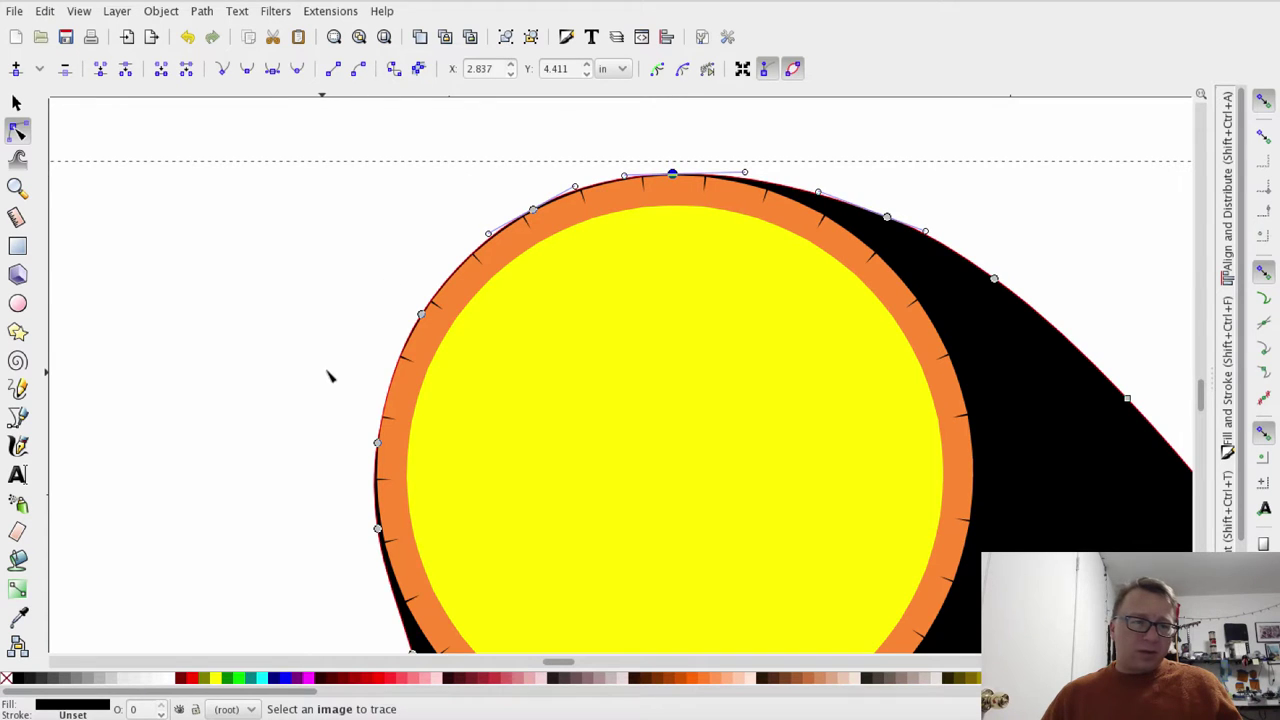
Reposition the 0.063 in circle against the reshaped tip's upper edge, at about X 2.806, Y 4.346 in
scroll(330, 376, down, 3)
key(s)
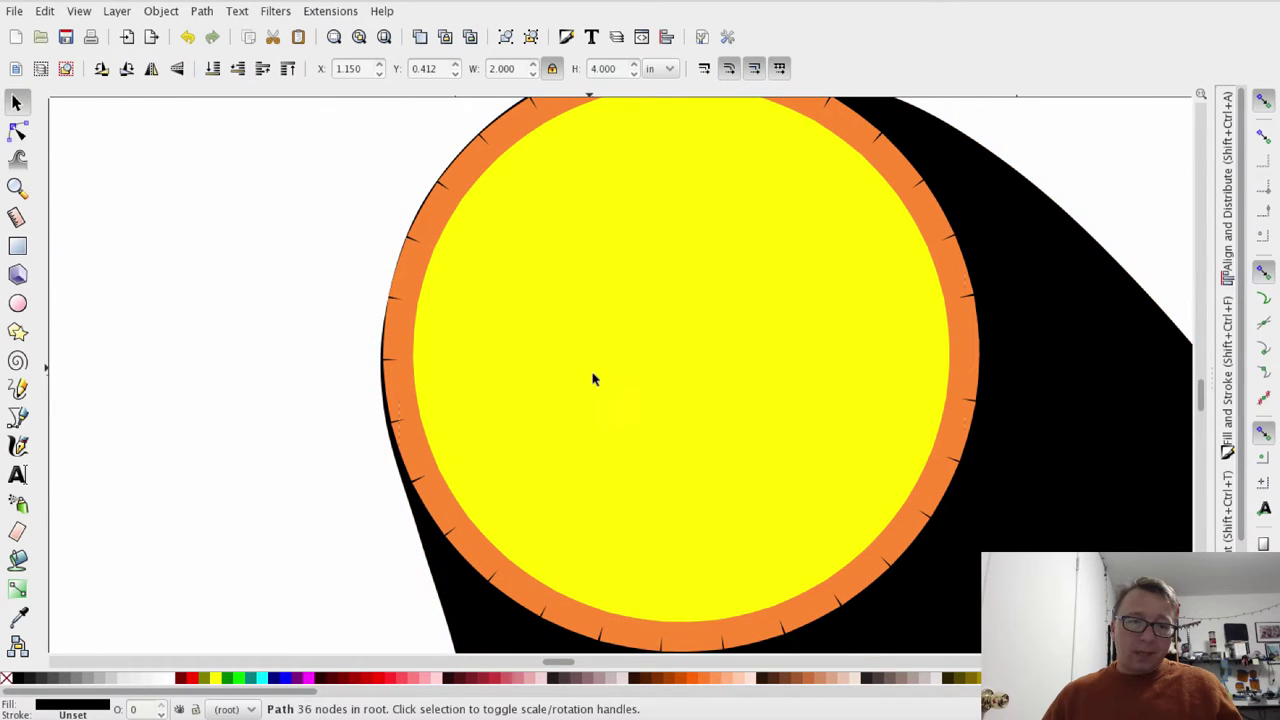
click(597, 391)
mouse_move(593, 397)
mouse_down()
mouse_move(603, 420)
mouse_move(593, 385)
mouse_up()
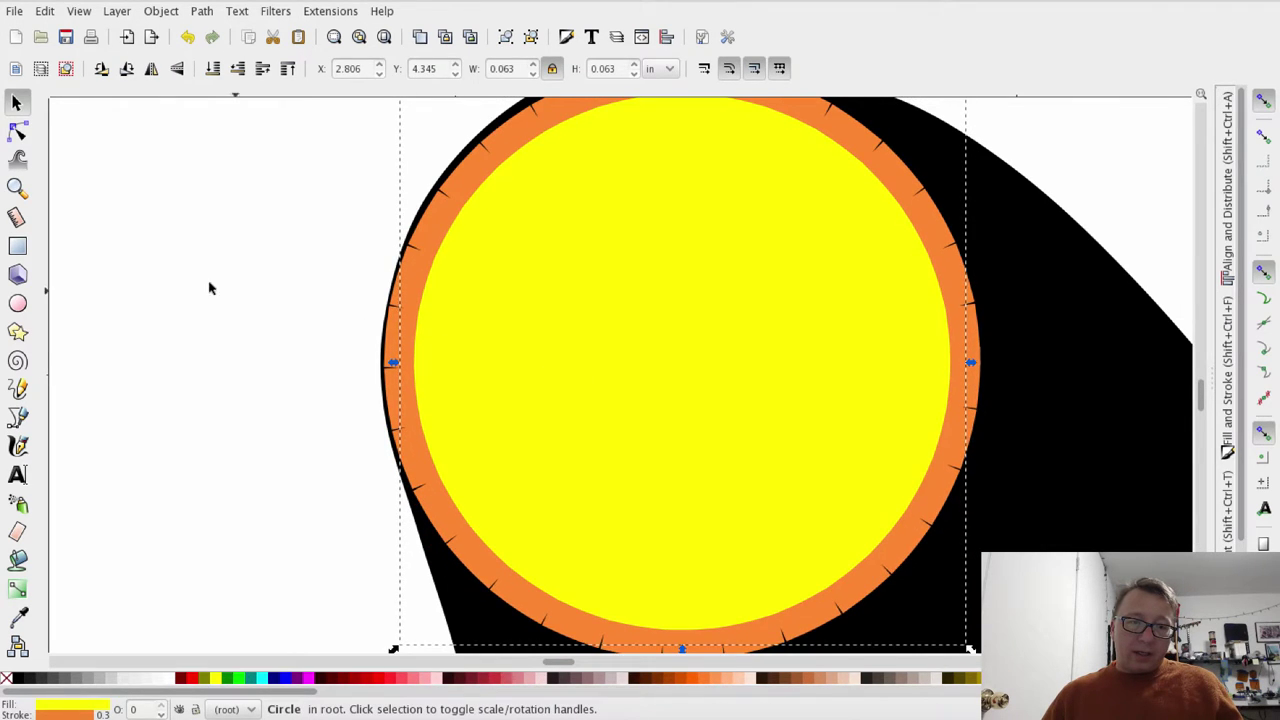
scroll(177, 323, up, 2)
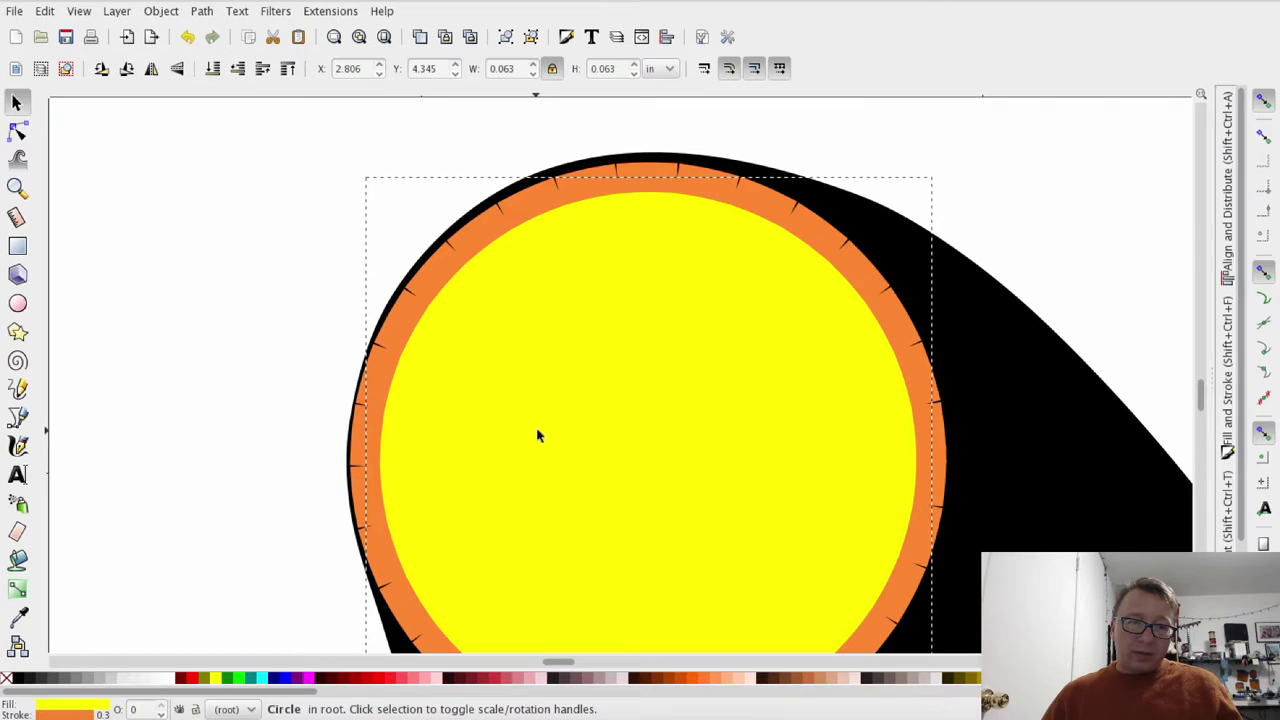
drag(539, 429, 536, 427)
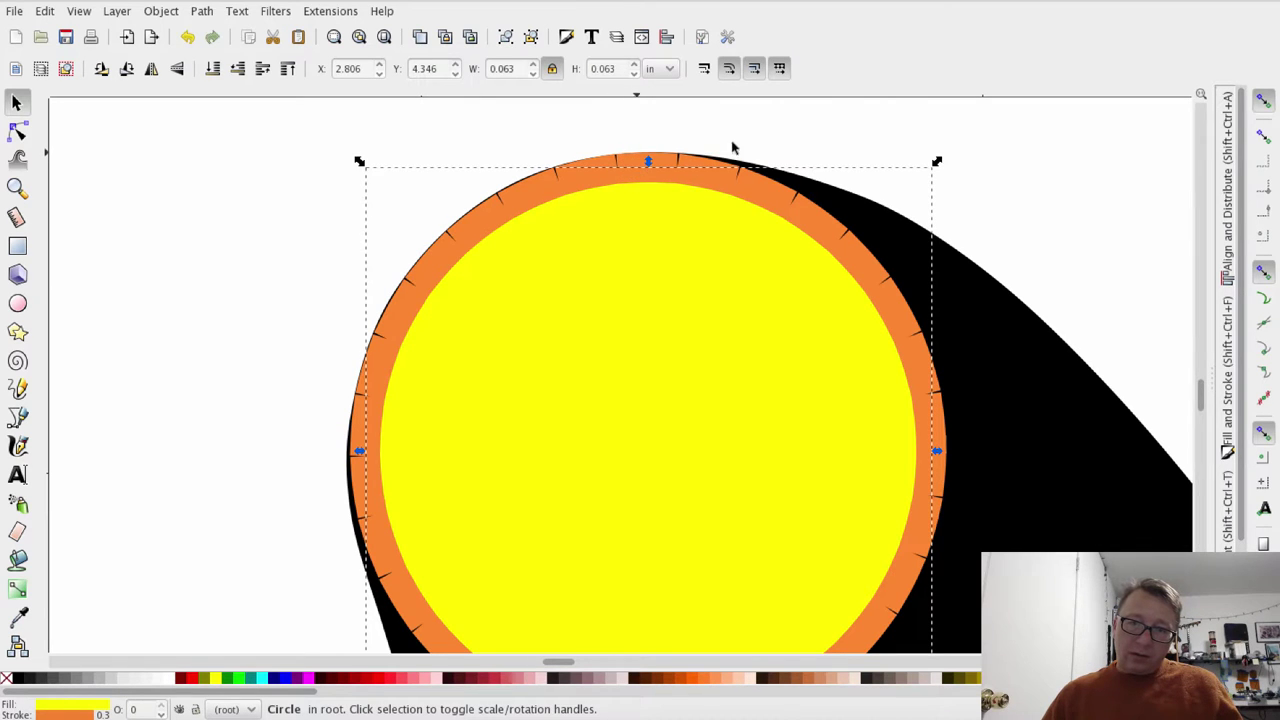
Select the tip's top and upper-left nodes together and shift them slightly outward to leave a thin margin around the circle
click(848, 200)
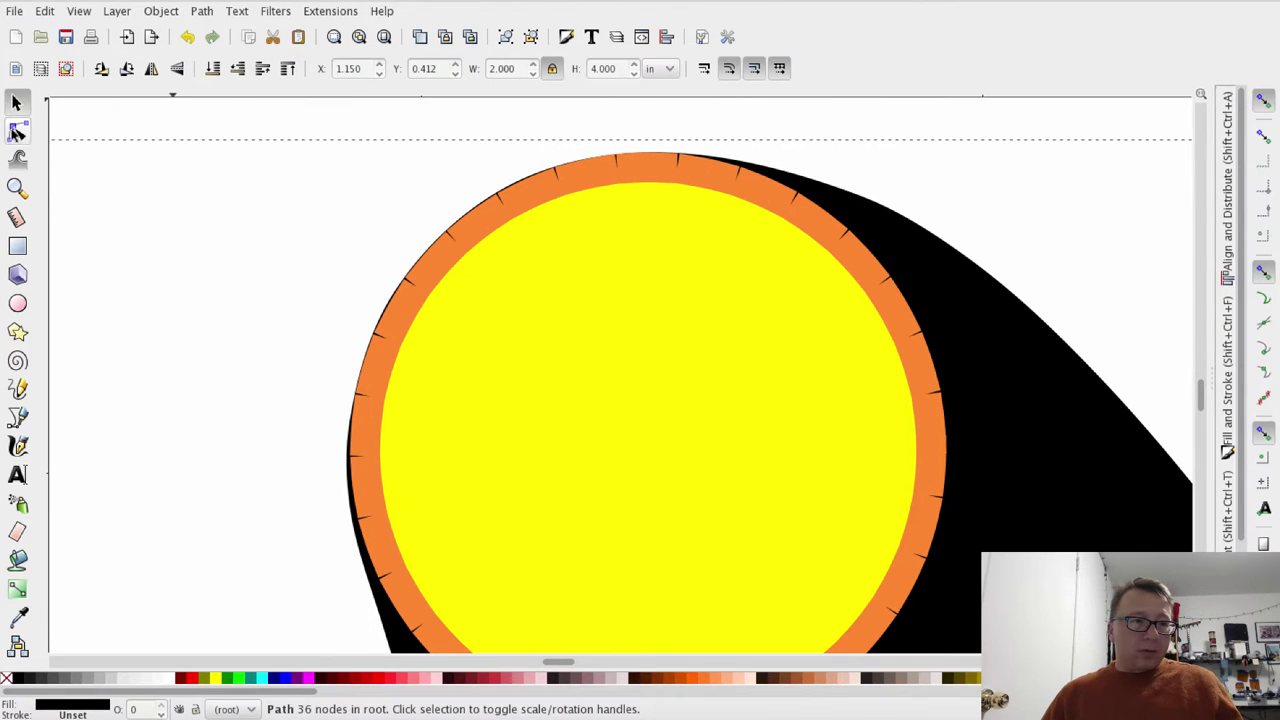
click(17, 131)
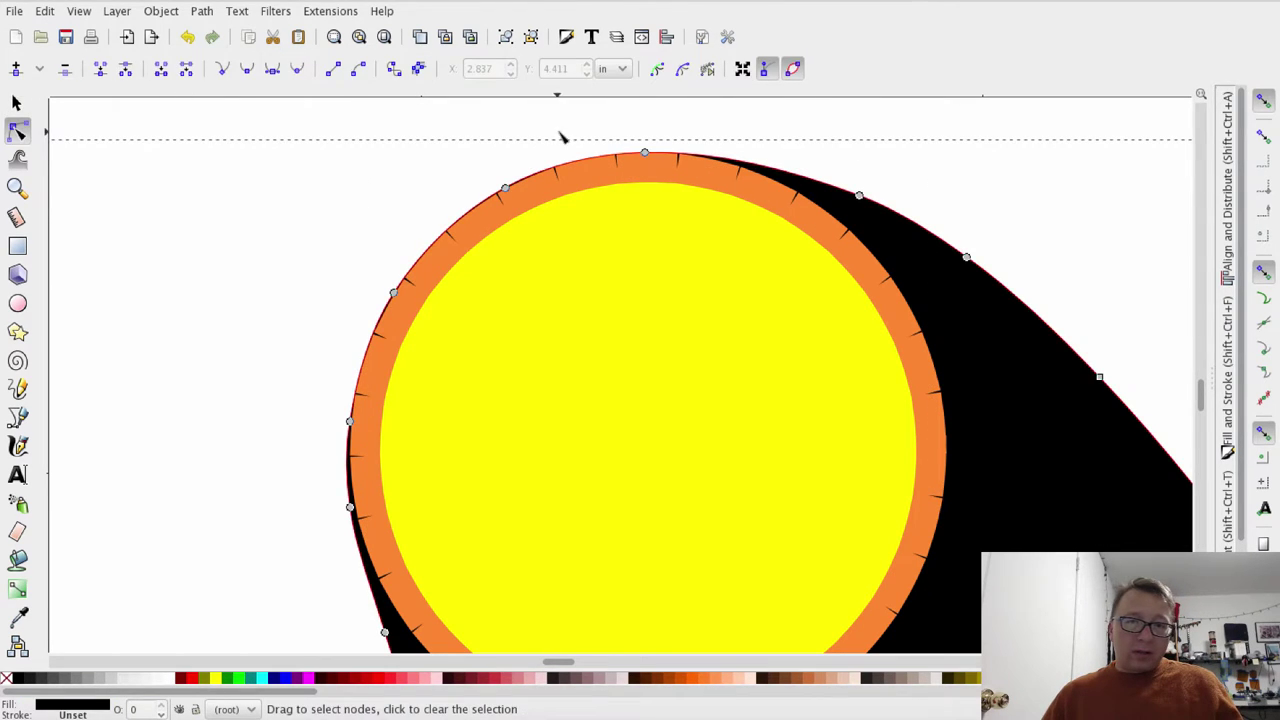
click(656, 167)
click(643, 150)
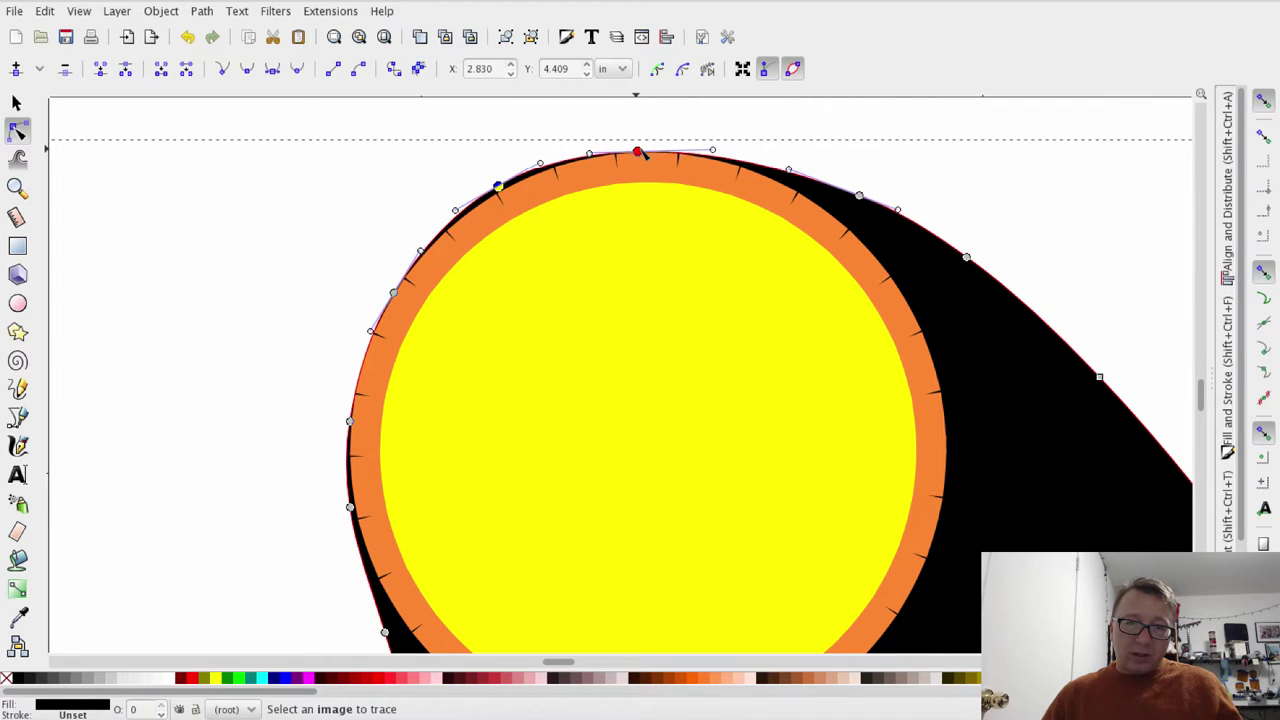
drag(644, 151, 645, 154)
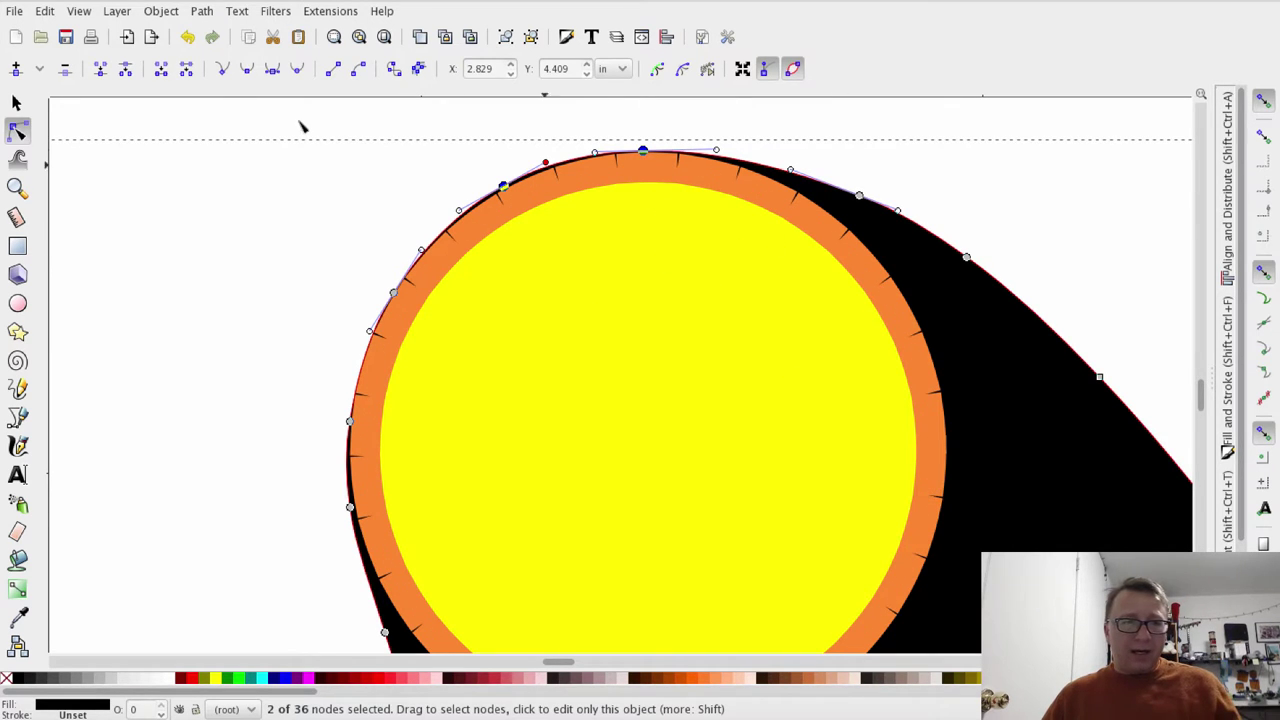
Move the 0.063 in circle inward from the tip's edge, to about X 2.821, Y 4.340 in, and review the whole glass
click(15, 103)
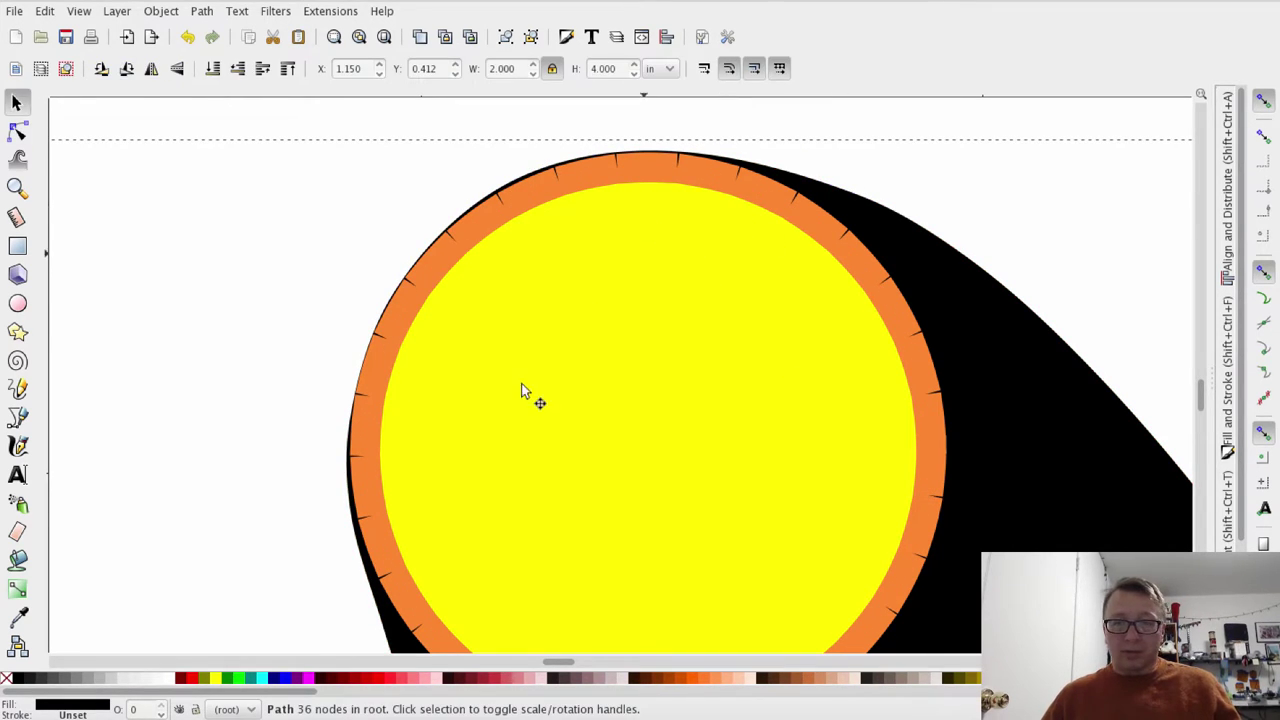
mouse_move(521, 390)
mouse_down()
mouse_move(517, 431)
mouse_move(651, 466)
mouse_up()
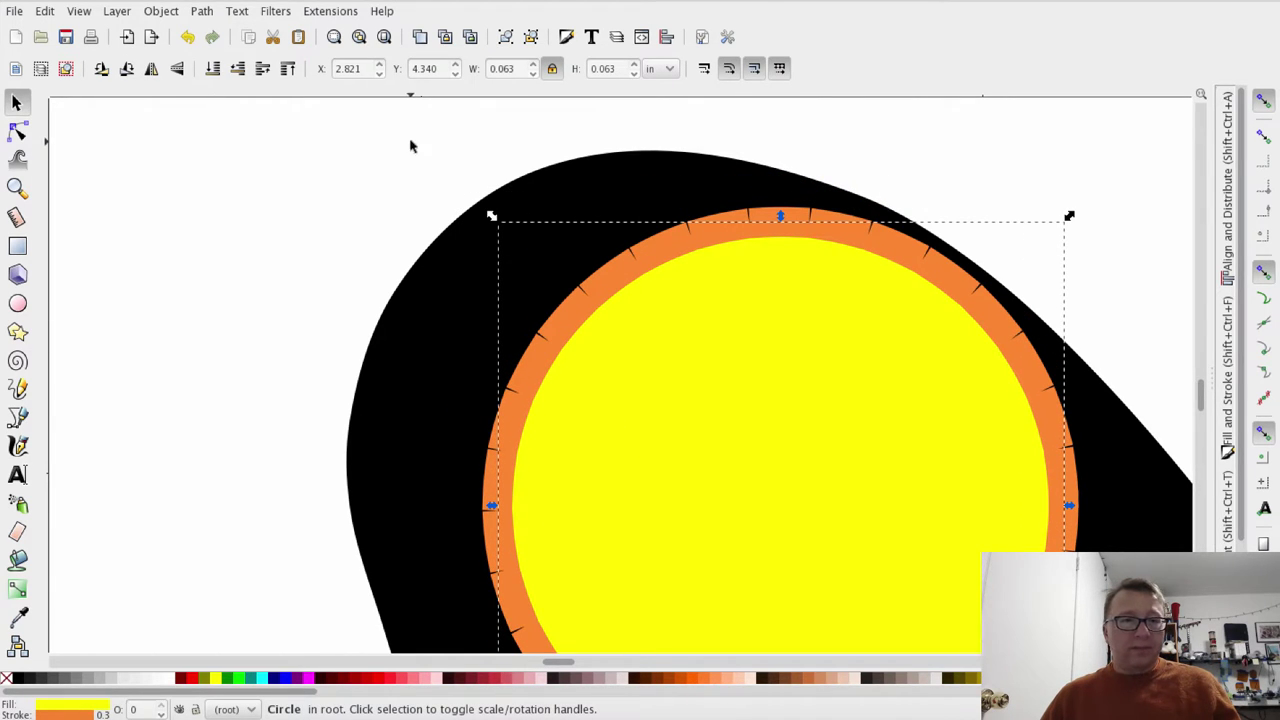
click(385, 37)
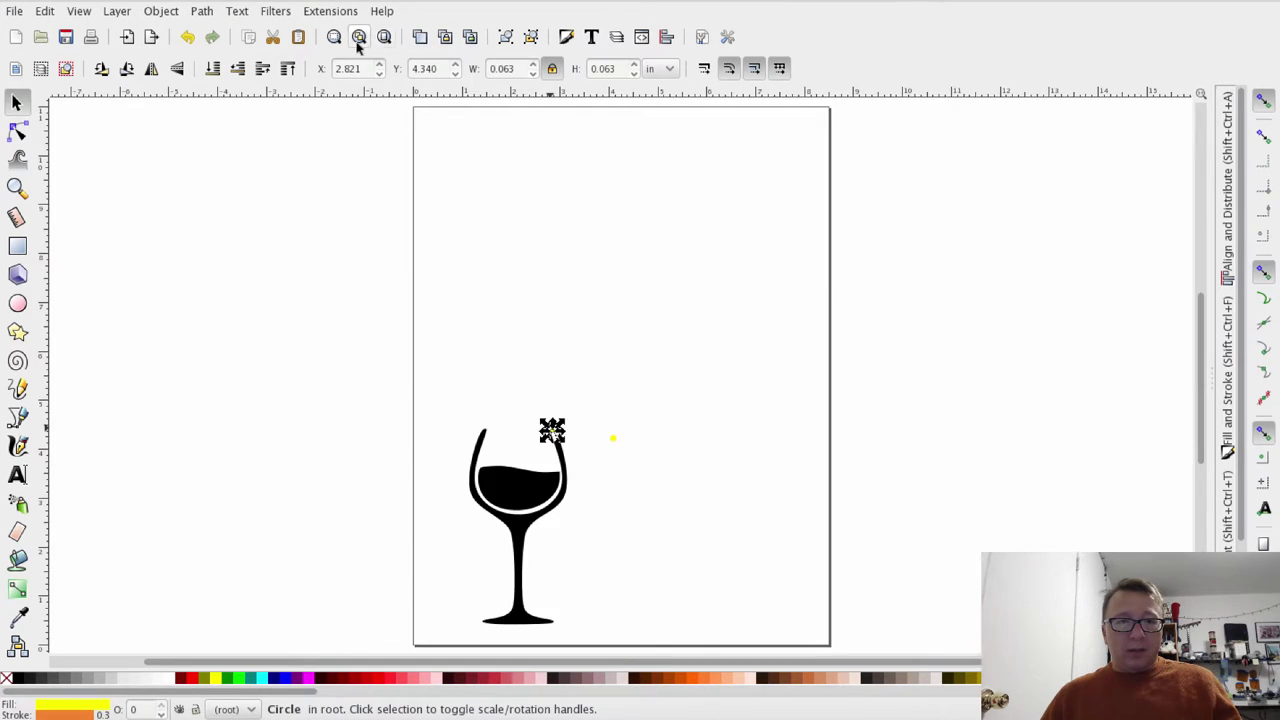
click(358, 37)
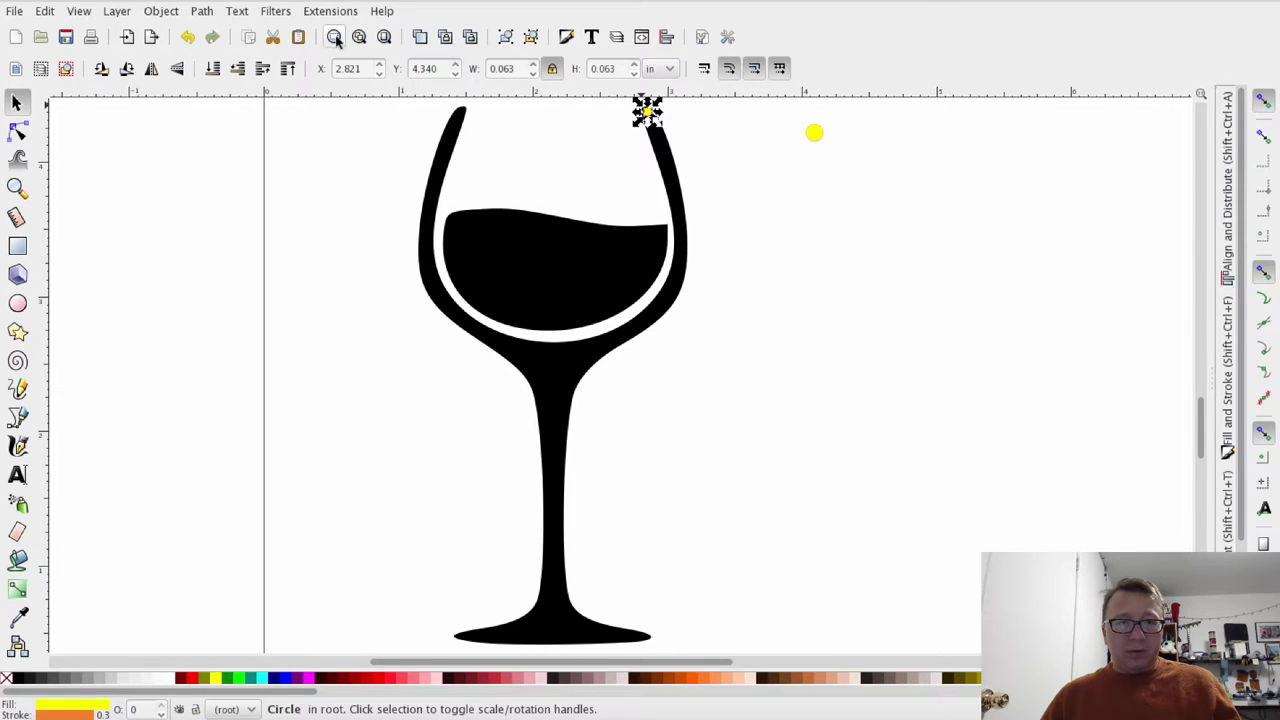
click(386, 37)
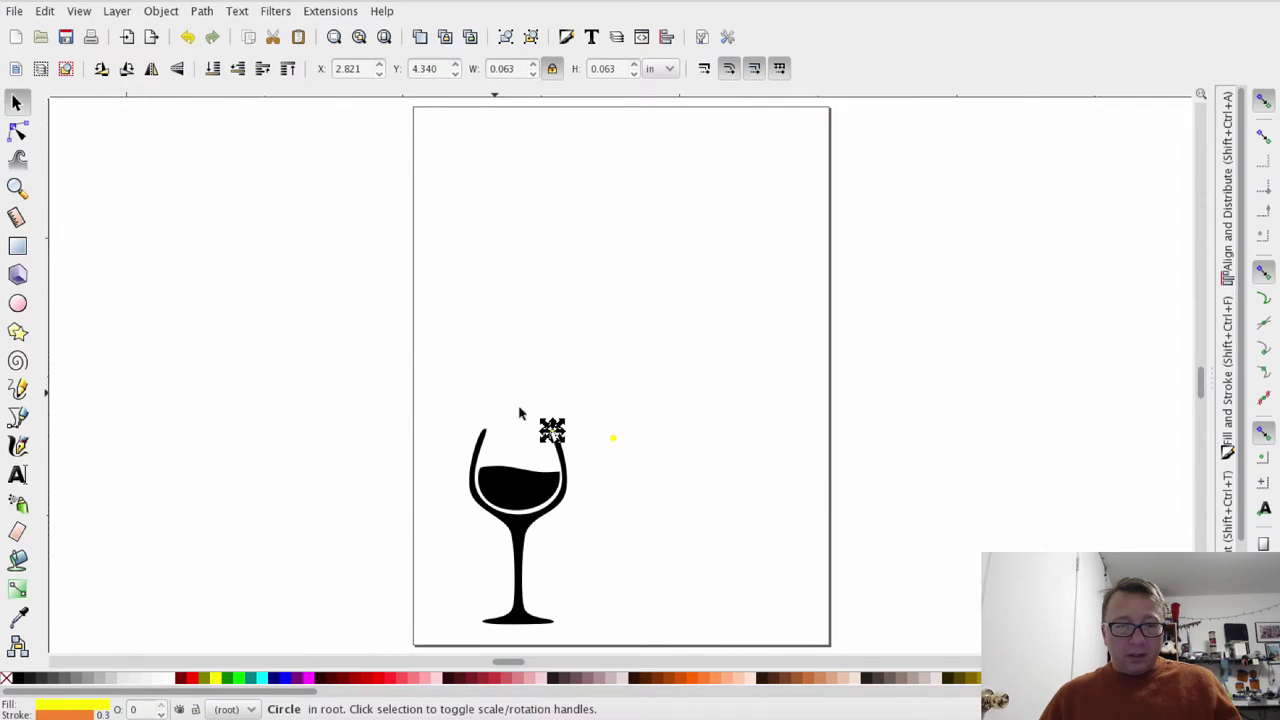
ctrl+scroll(593, 109, up, 5)
click(386, 37)
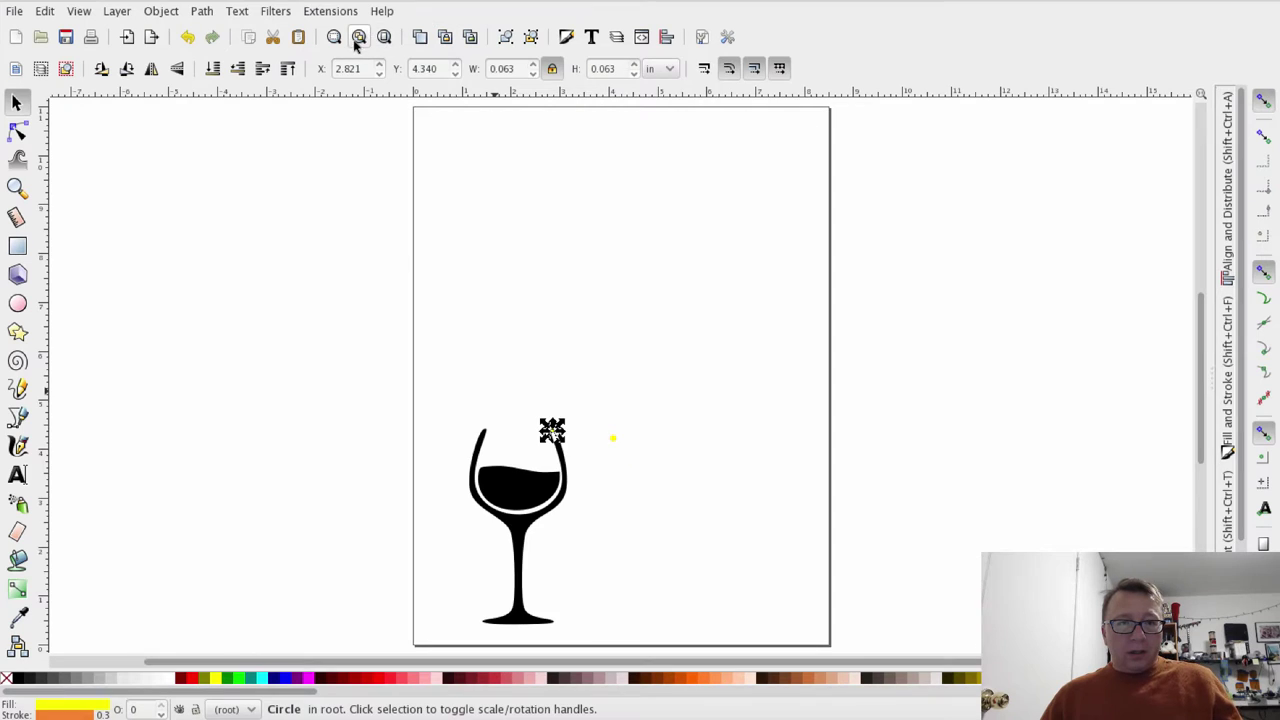
click(358, 38)
click(746, 192)
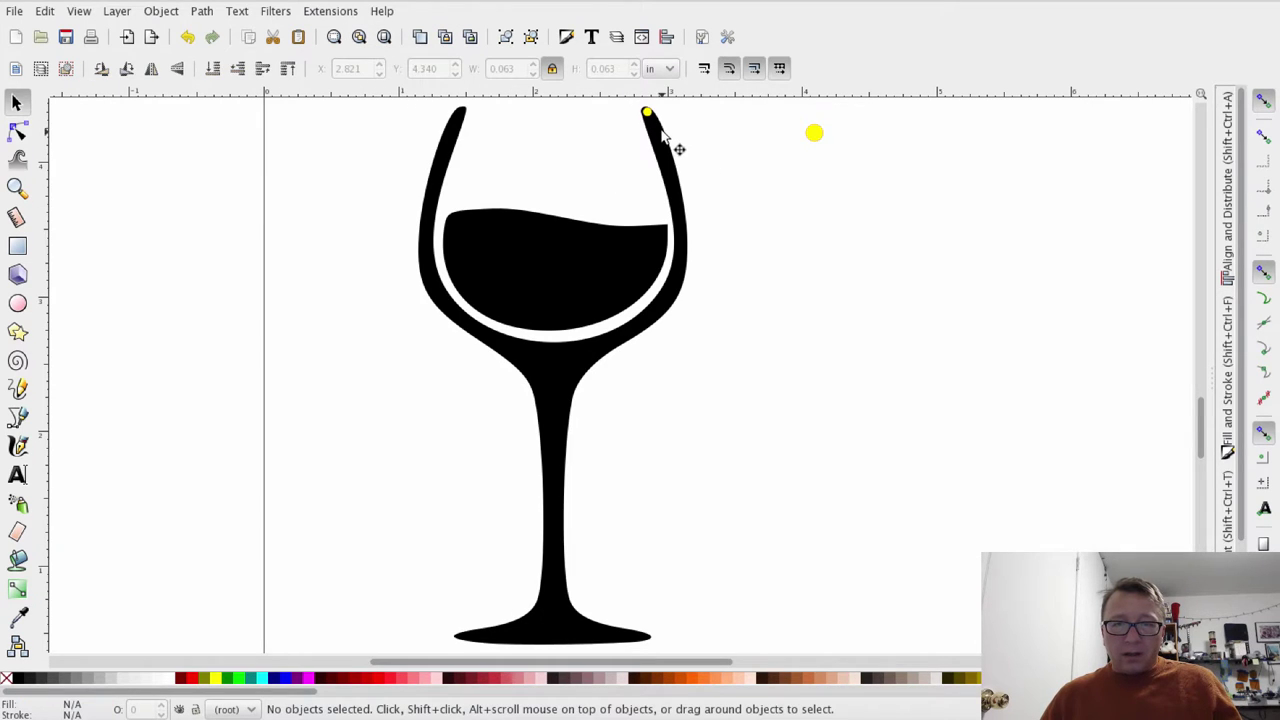
Move the 0.063 in circle into the tip of the glass's left rim, at about X 1.438, Y 4.345 in
drag(648, 118, 458, 116)
ctrl+scroll(458, 116, up, 10)
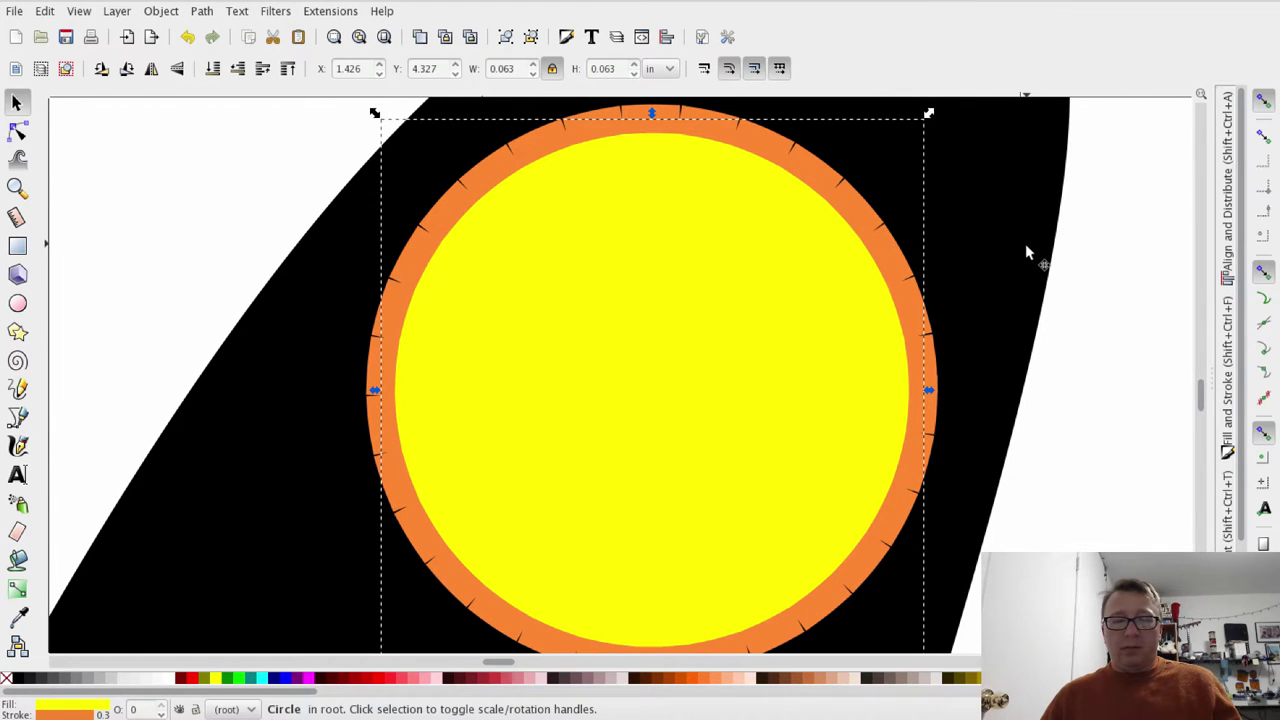
scroll(1037, 251, up, 5)
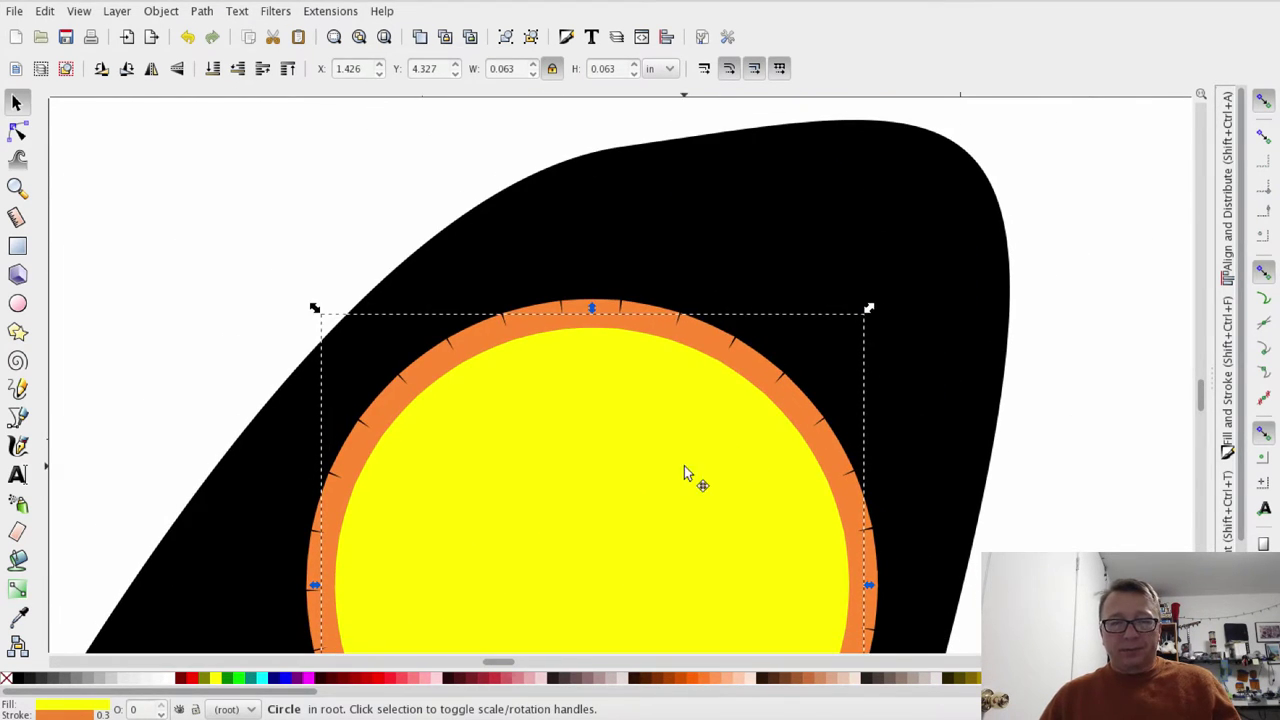
drag(684, 470, 797, 311)
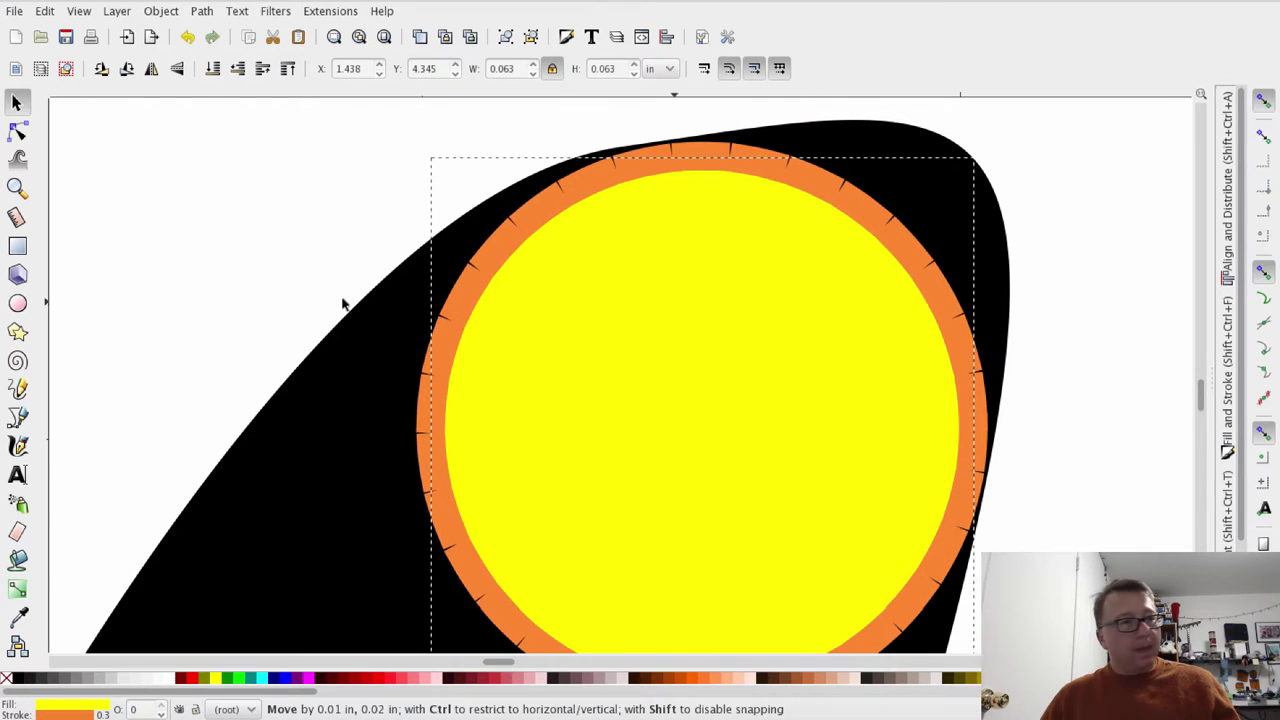
Insert five nodes along the left rim tip's outer slope and upper edge, on both sides of the existing node
click(17, 131)
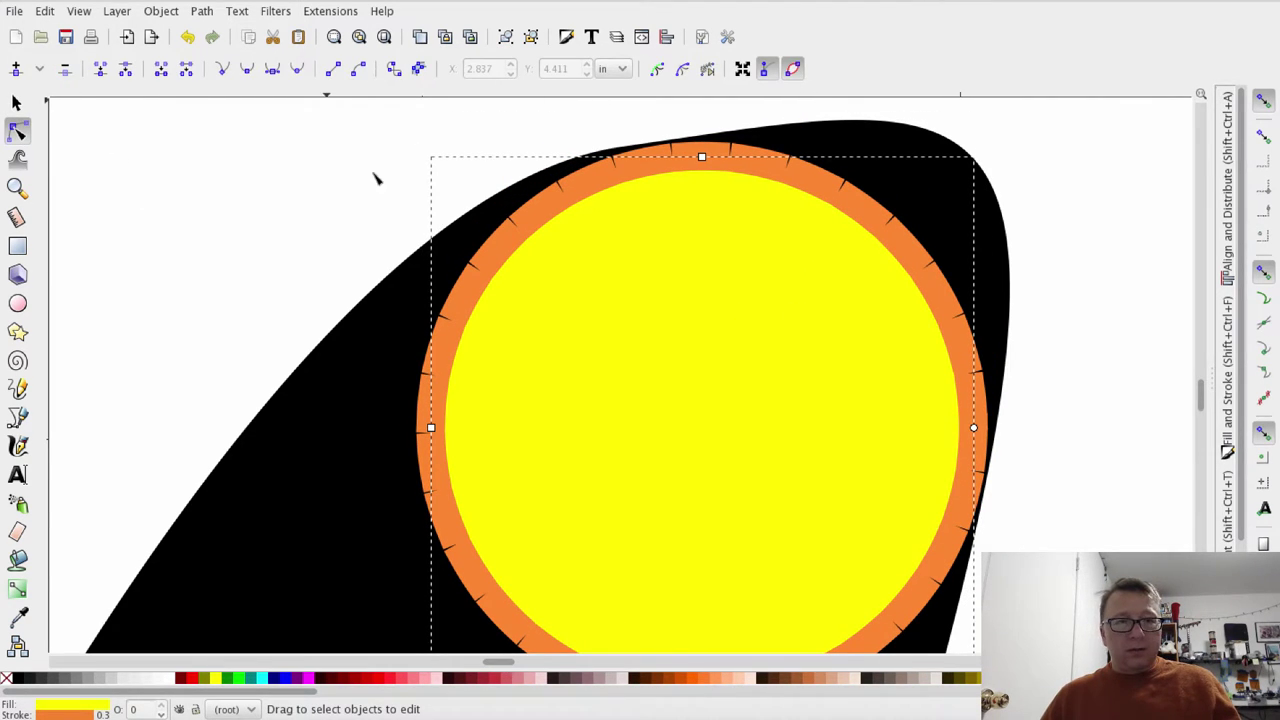
click(386, 287)
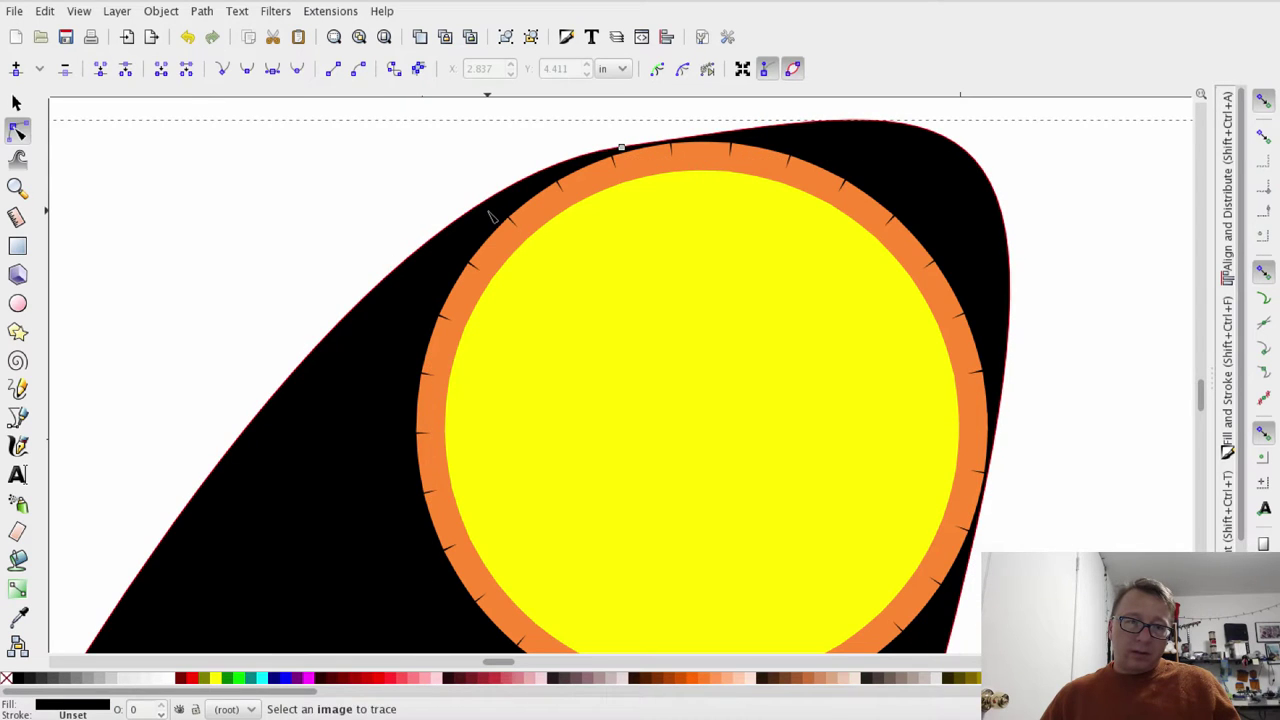
click(405, 285)
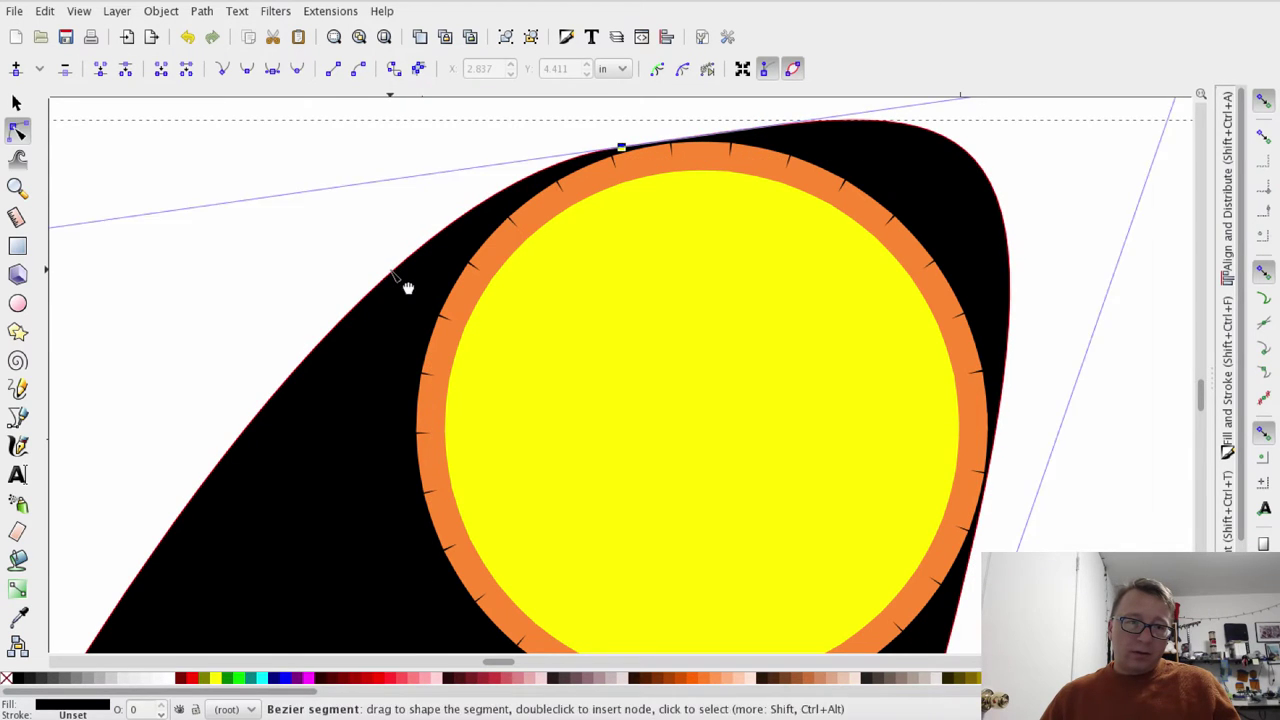
double_click(477, 206)
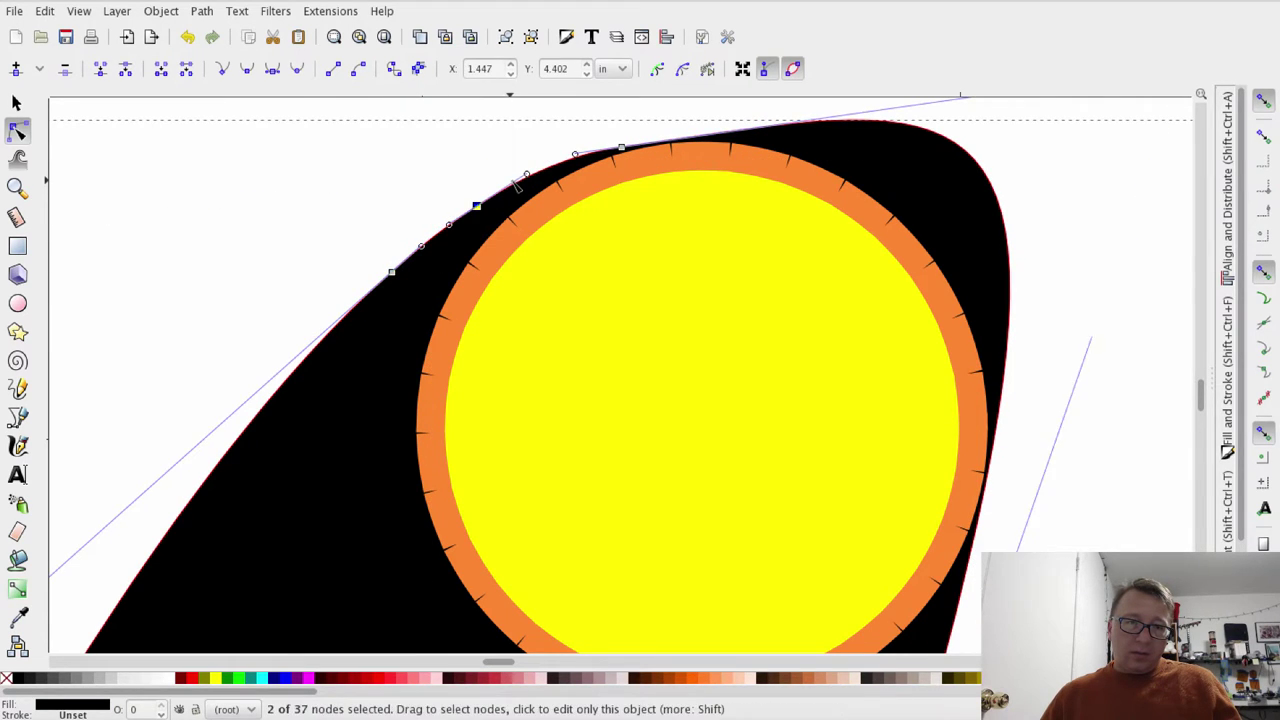
double_click(706, 149)
click(689, 137)
double_click(803, 124)
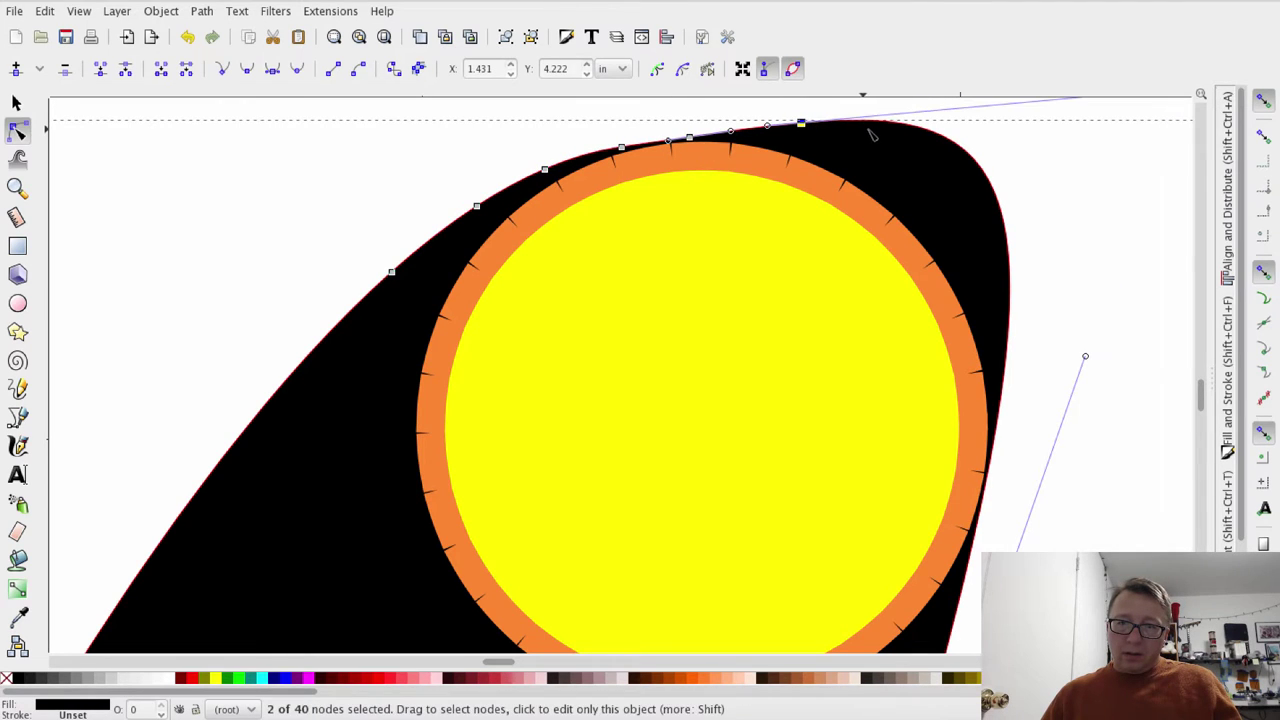
Insert five more nodes around the left rim tip's rounded corner and down its inner side
double_click(912, 133)
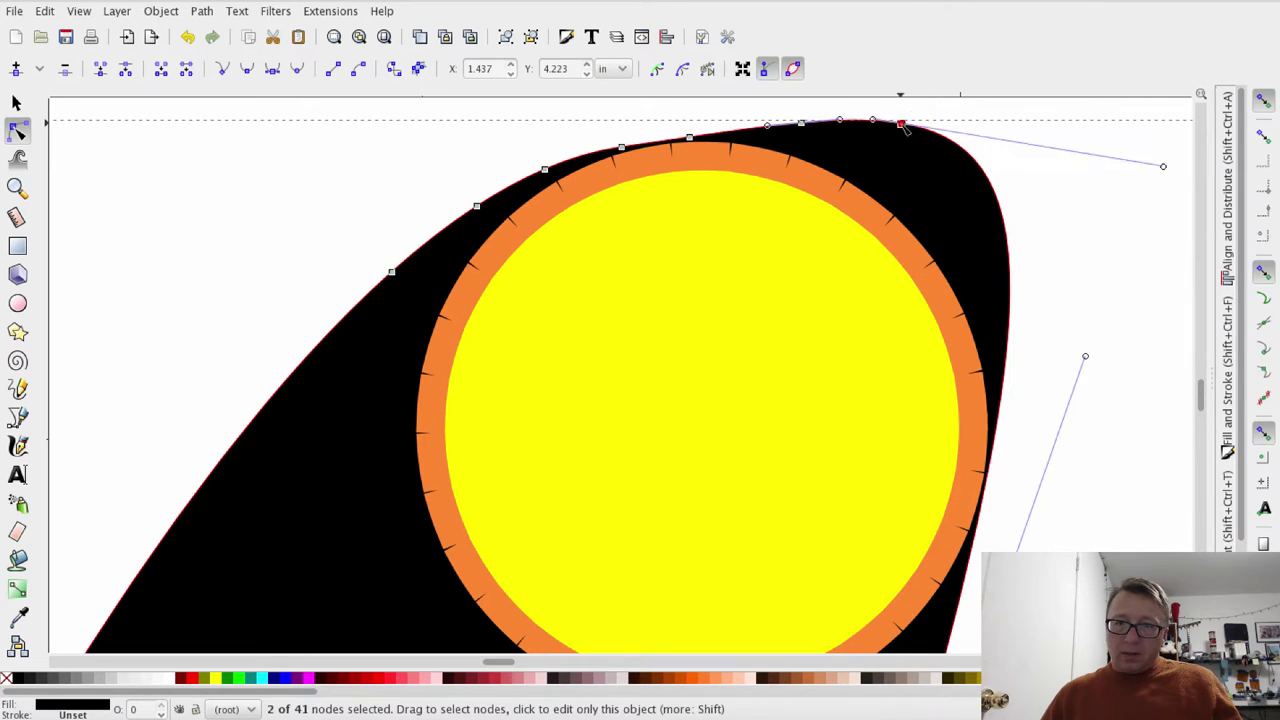
double_click(978, 163)
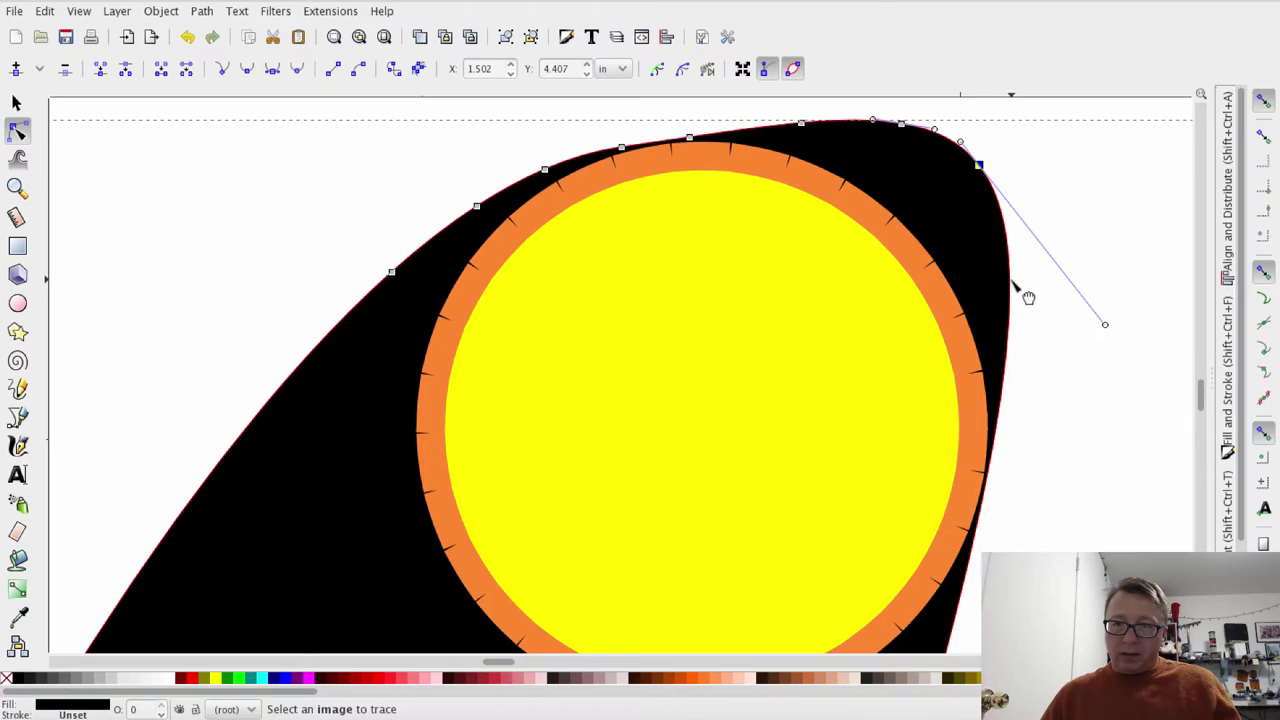
double_click(1009, 280)
double_click(1005, 210)
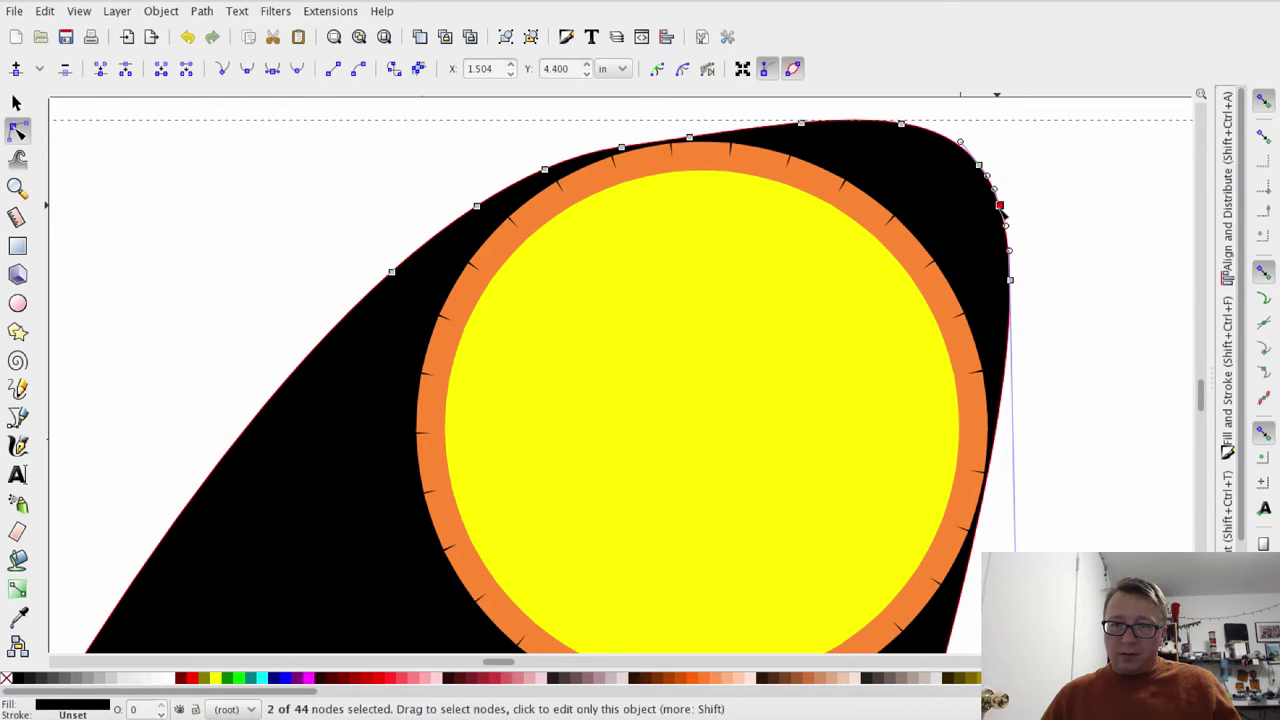
double_click(1008, 350)
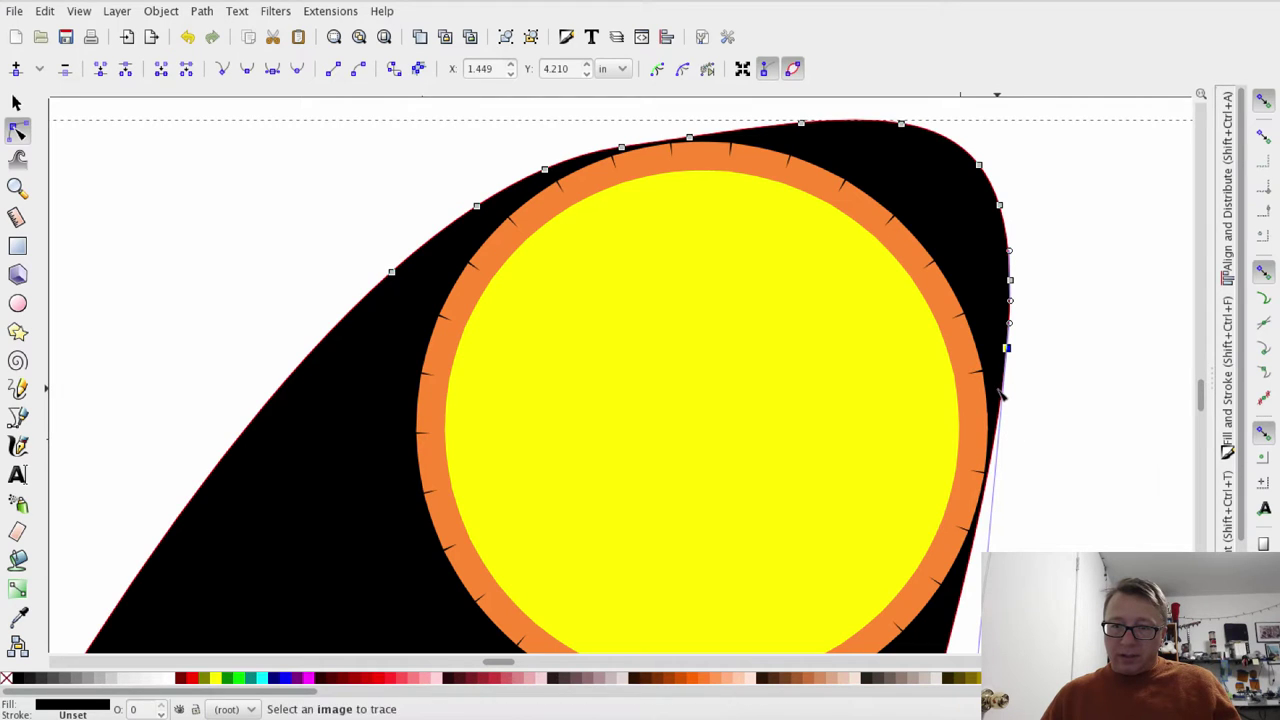
Insert three more nodes down the left rim tip's inner side and one at the lower end of its outer slope
double_click(997, 424)
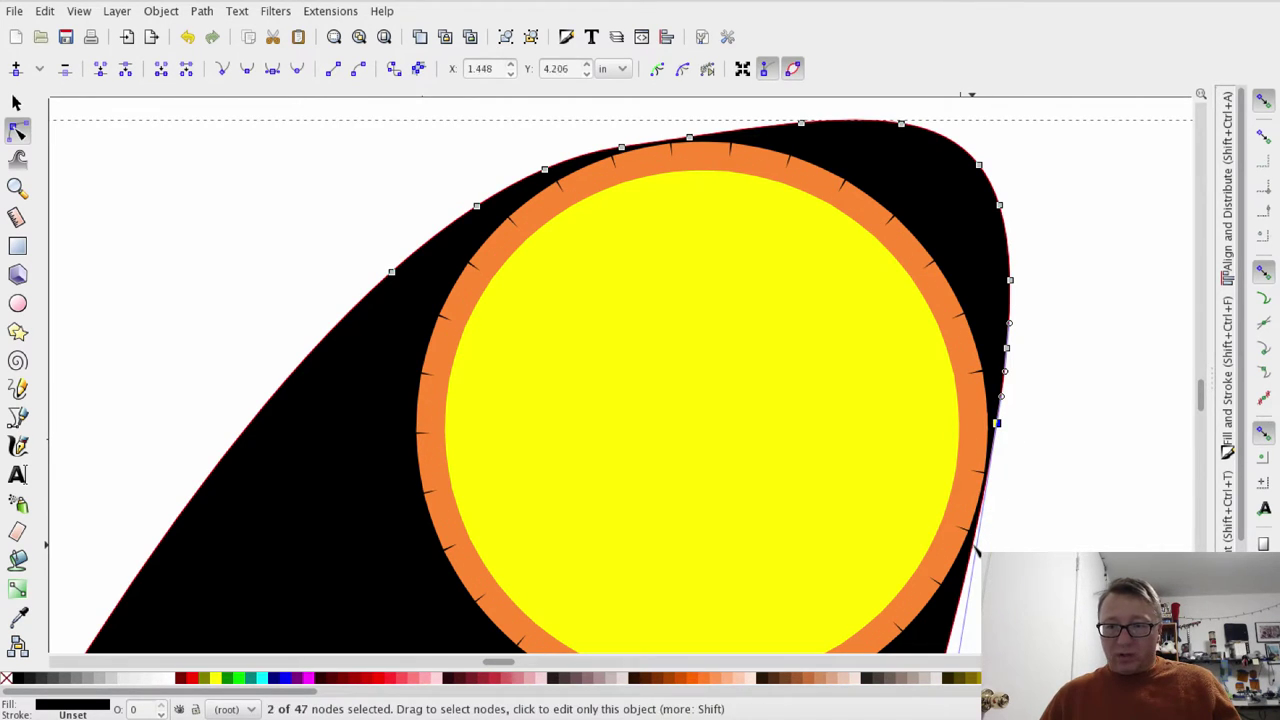
double_click(973, 549)
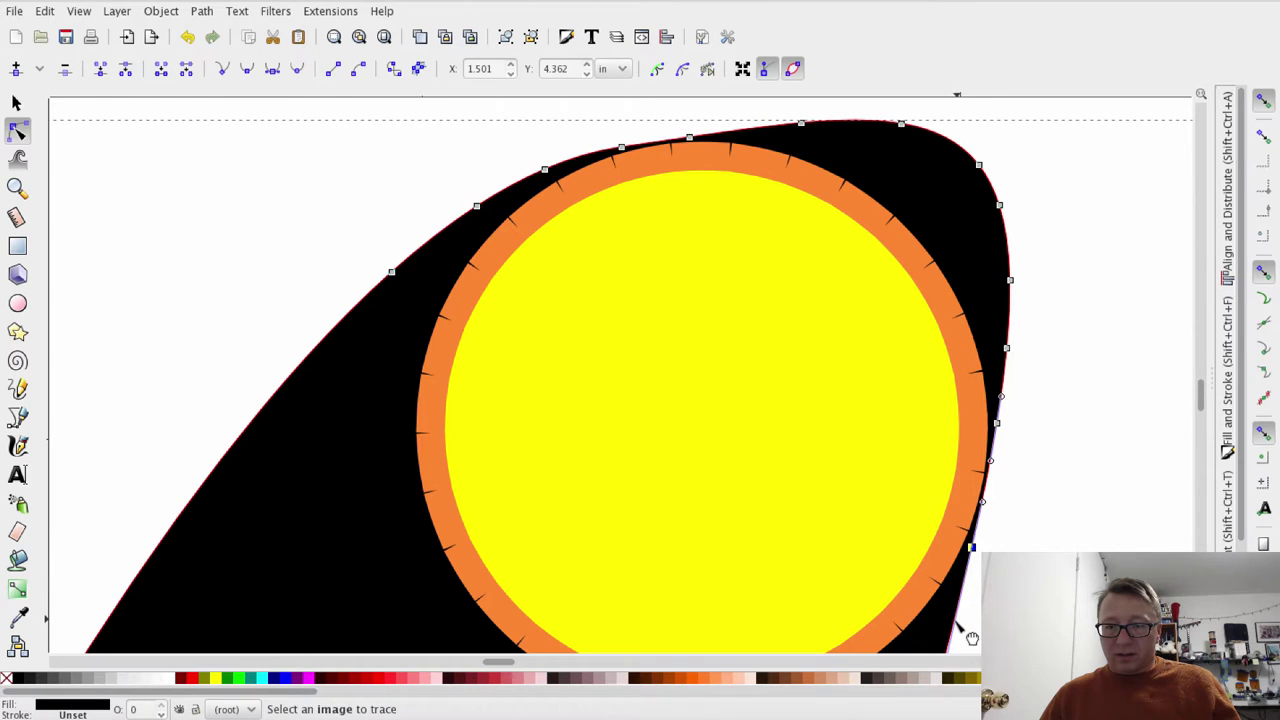
double_click(955, 621)
click(391, 272)
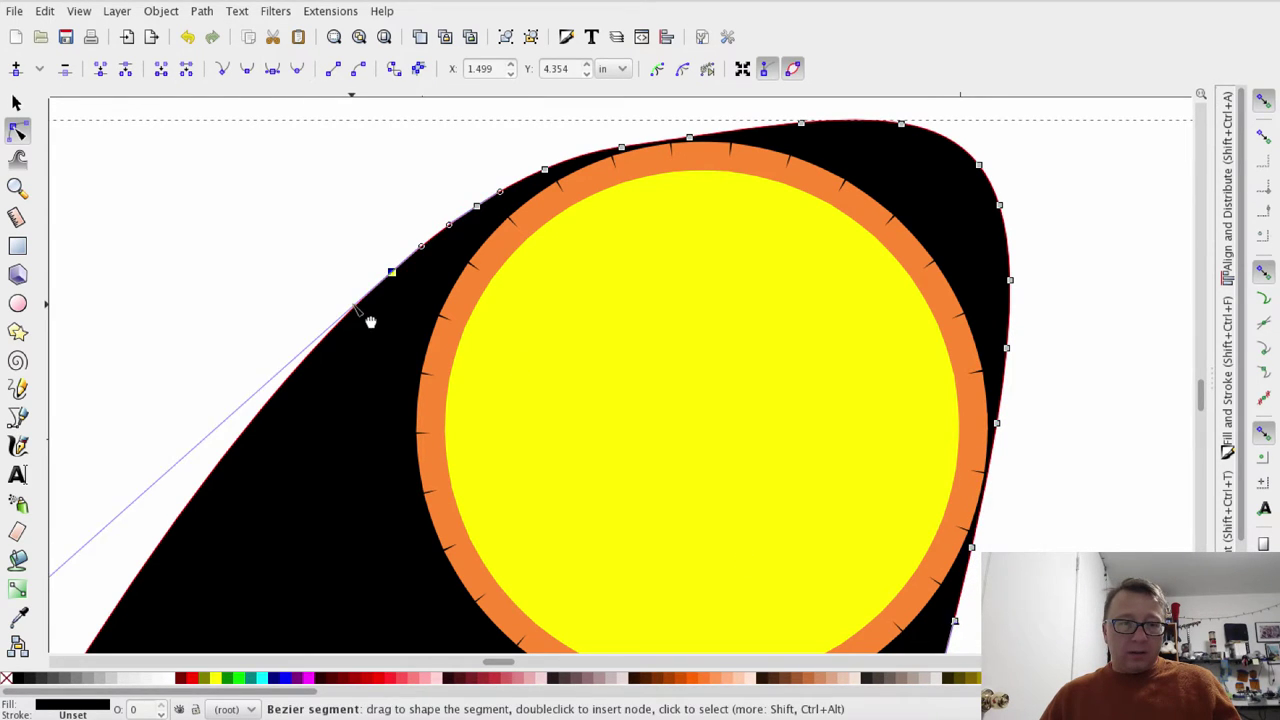
double_click(354, 307)
Make the left rim tip's nodes auto-smooth, leaving out the end node on each side
click(232, 114)
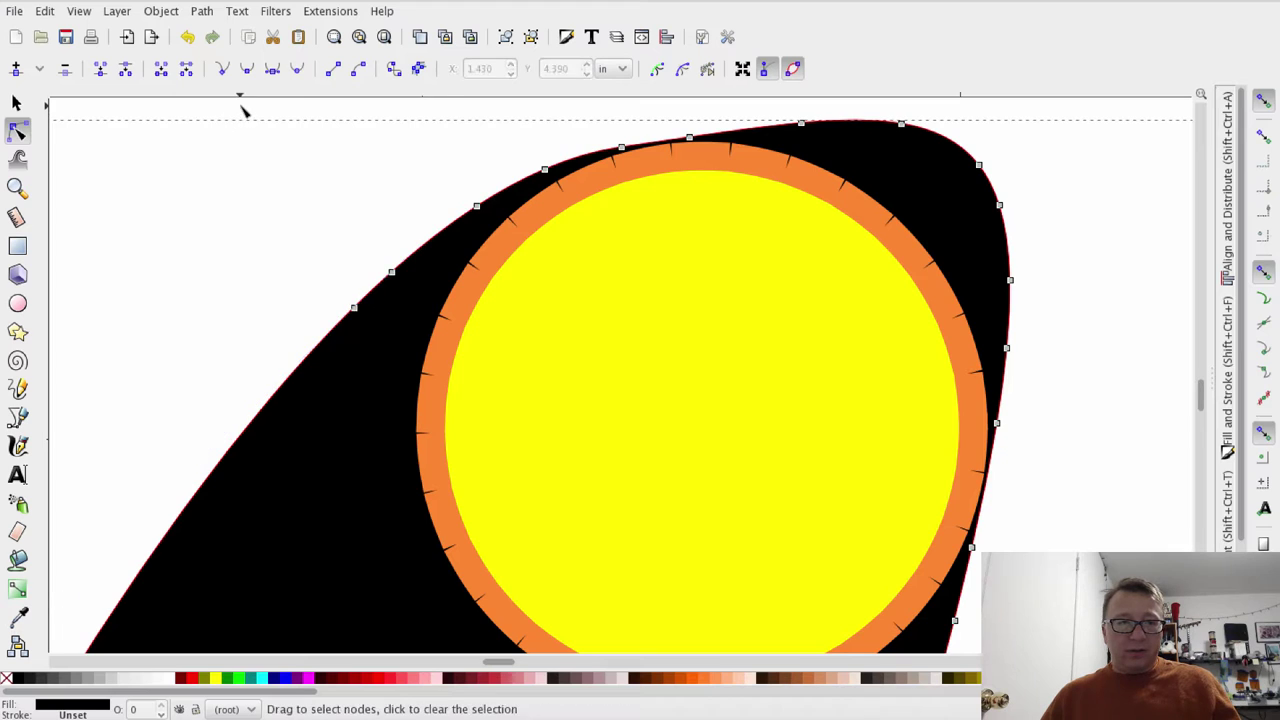
drag(241, 105, 1132, 645)
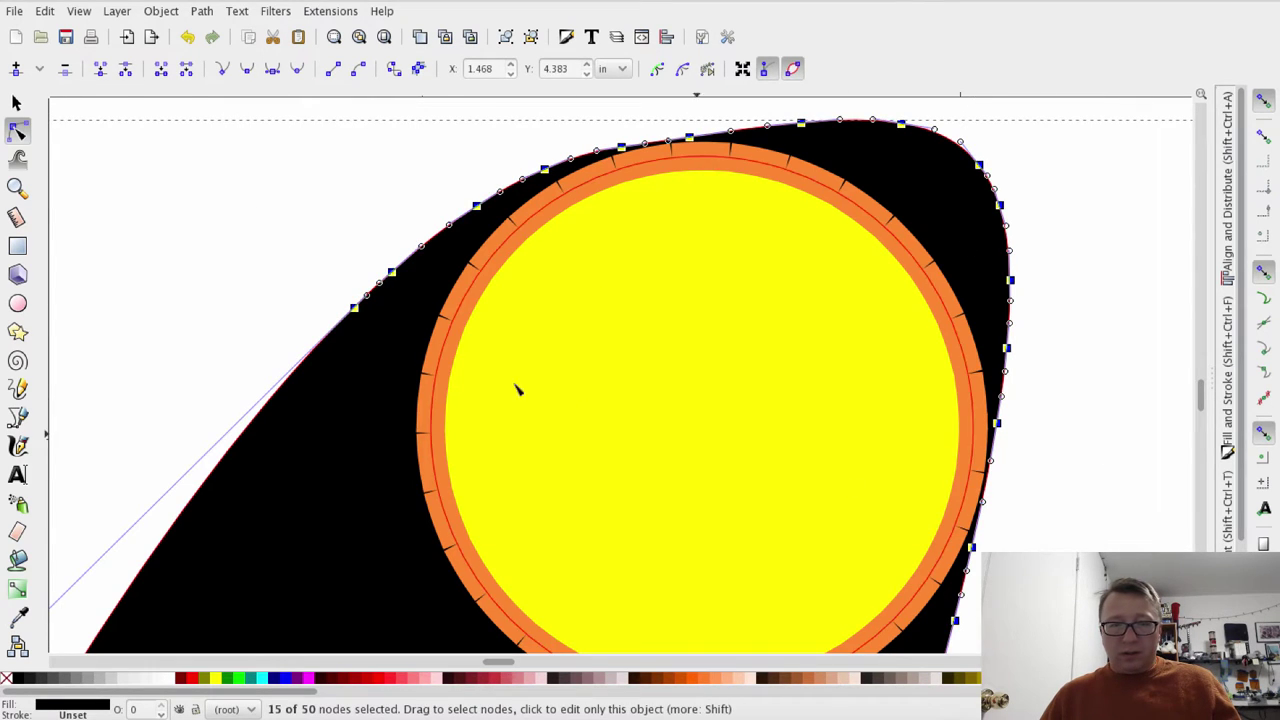
ctrl+click(354, 307)
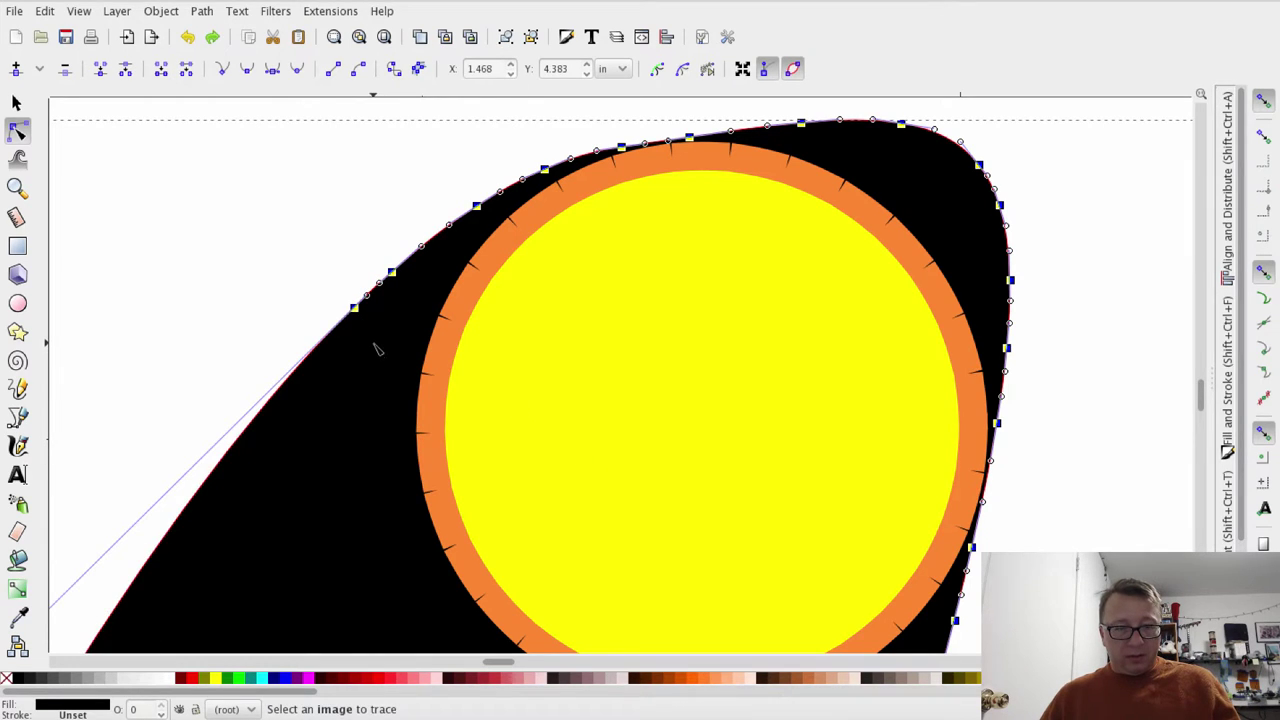
shift+click(355, 307)
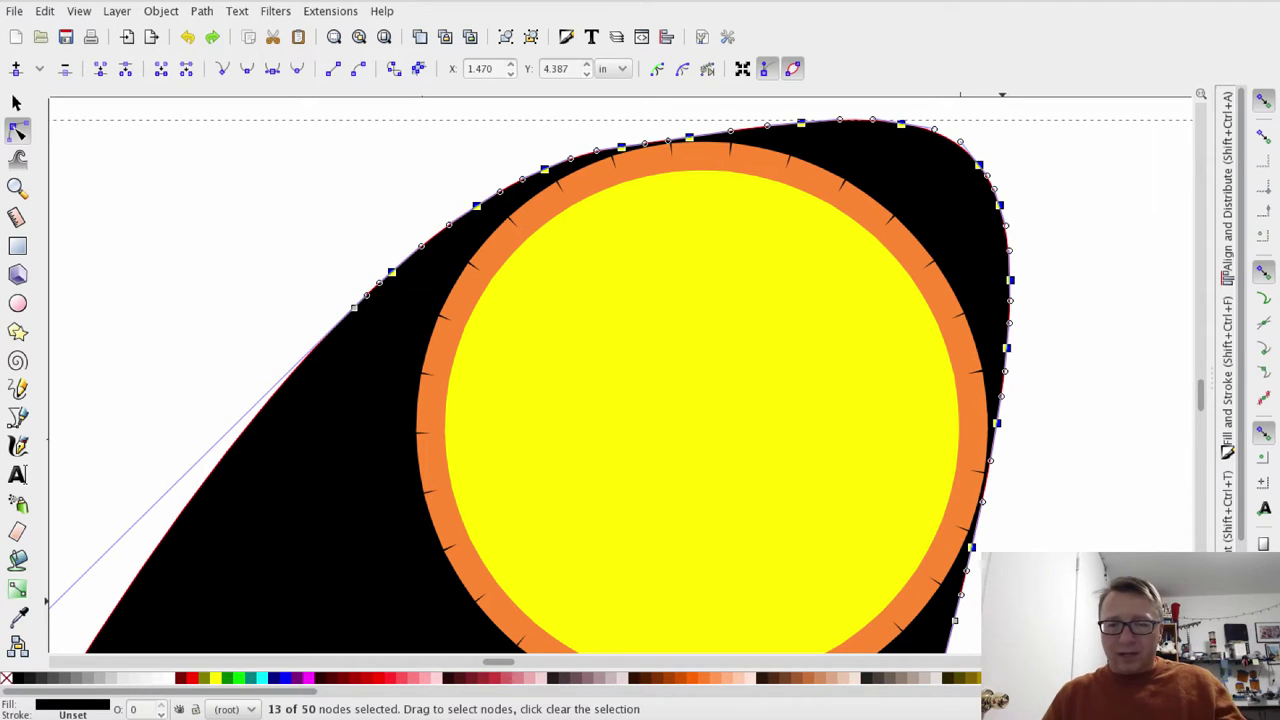
click(296, 69)
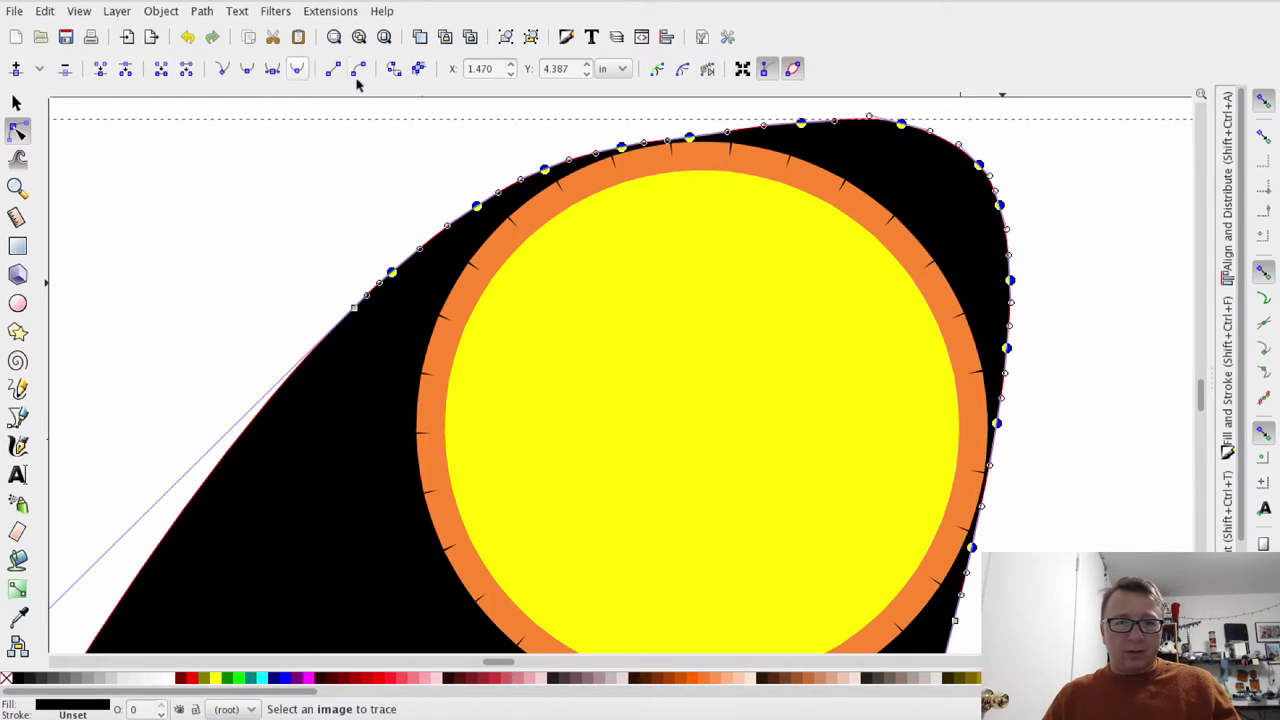
key(ctrl+l)
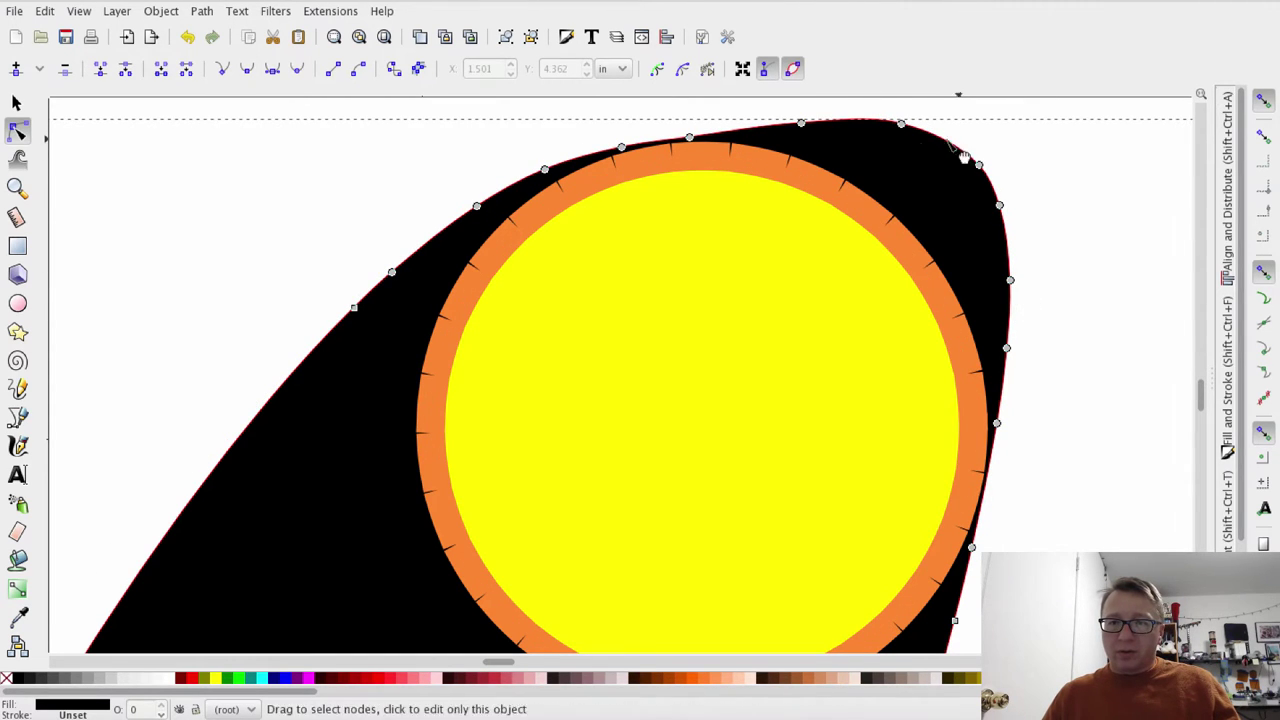
Move the nodes on the left rim tip's upper edge, rounded corner and inner side to follow the circle's outline closely
drag(901, 123, 842, 170)
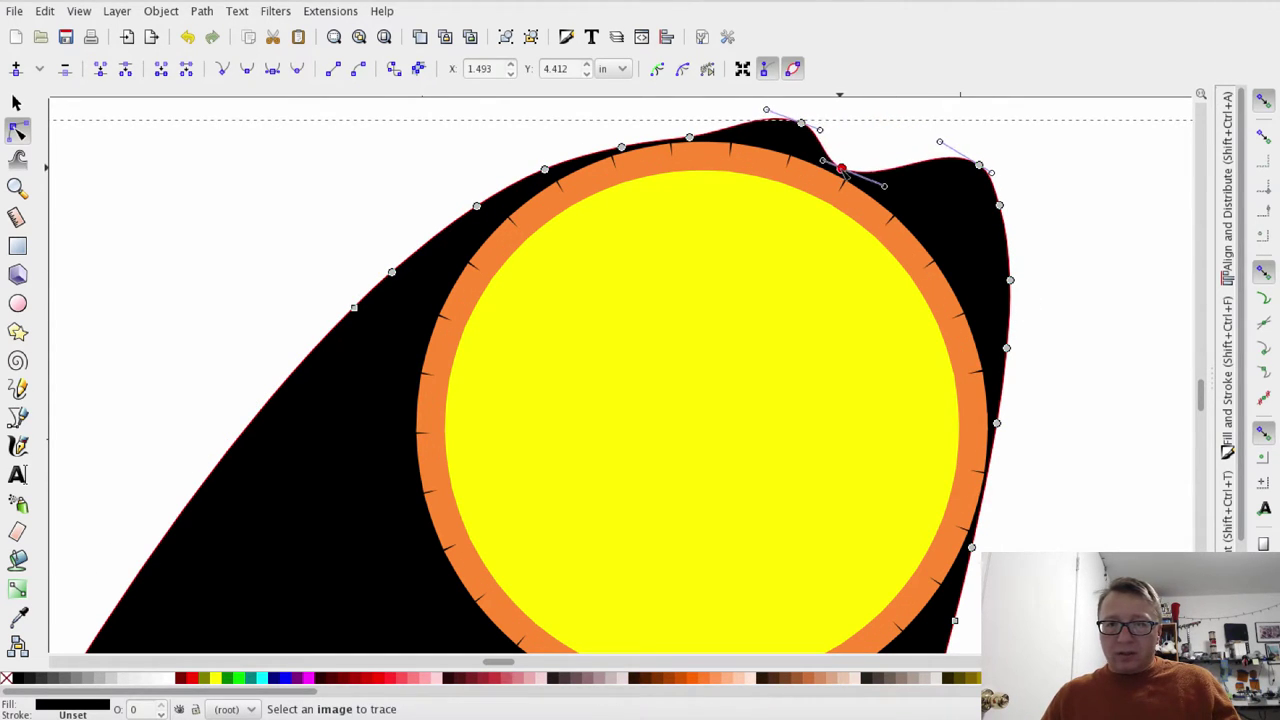
drag(802, 124, 765, 142)
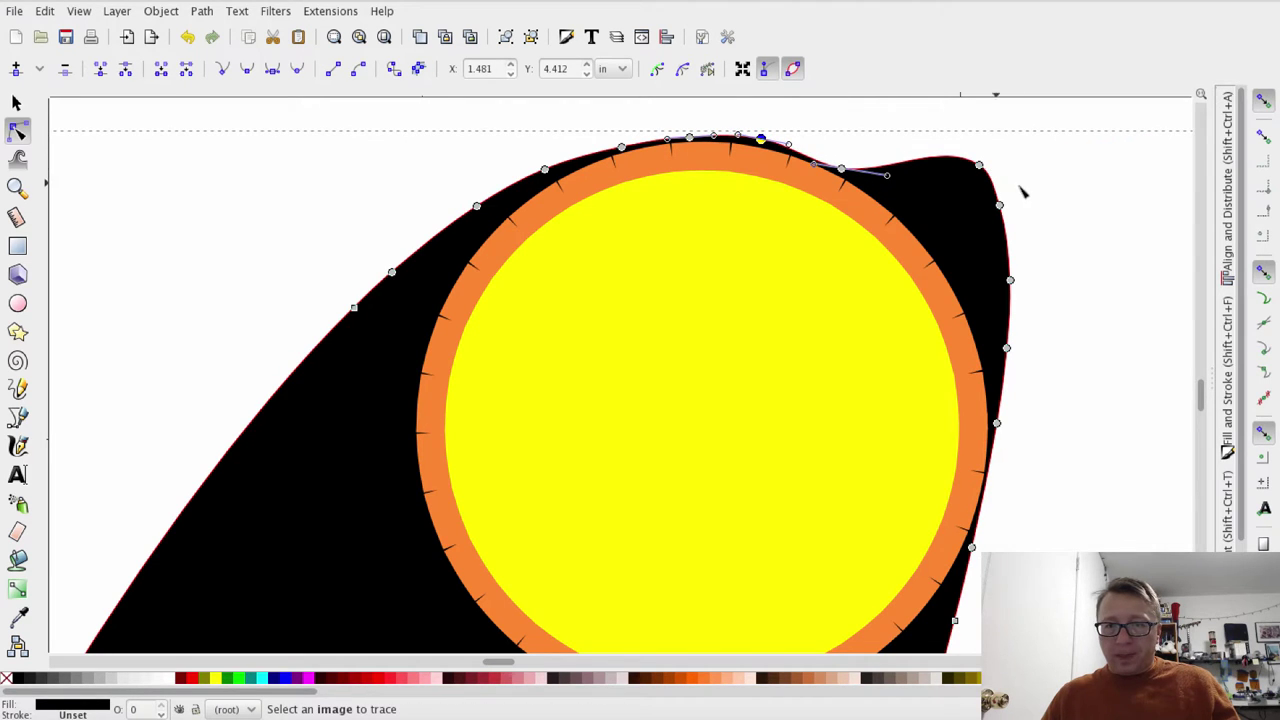
drag(978, 165, 890, 195)
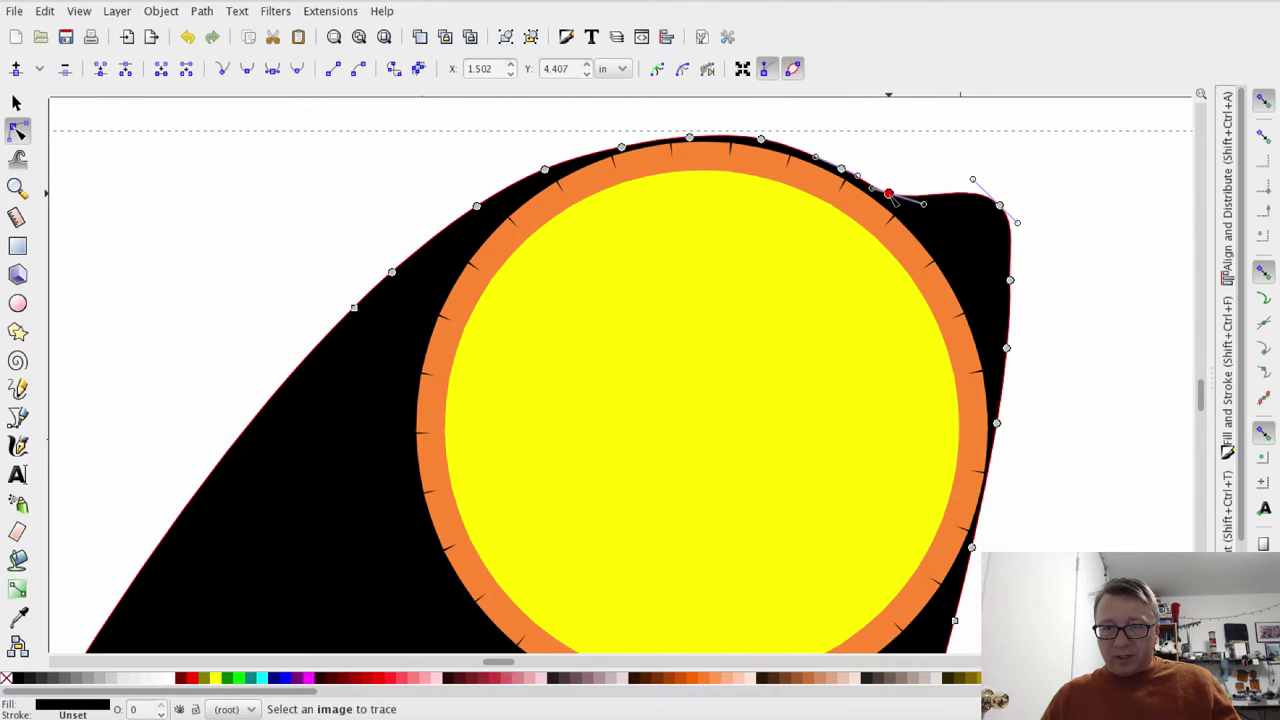
drag(999, 206, 928, 239)
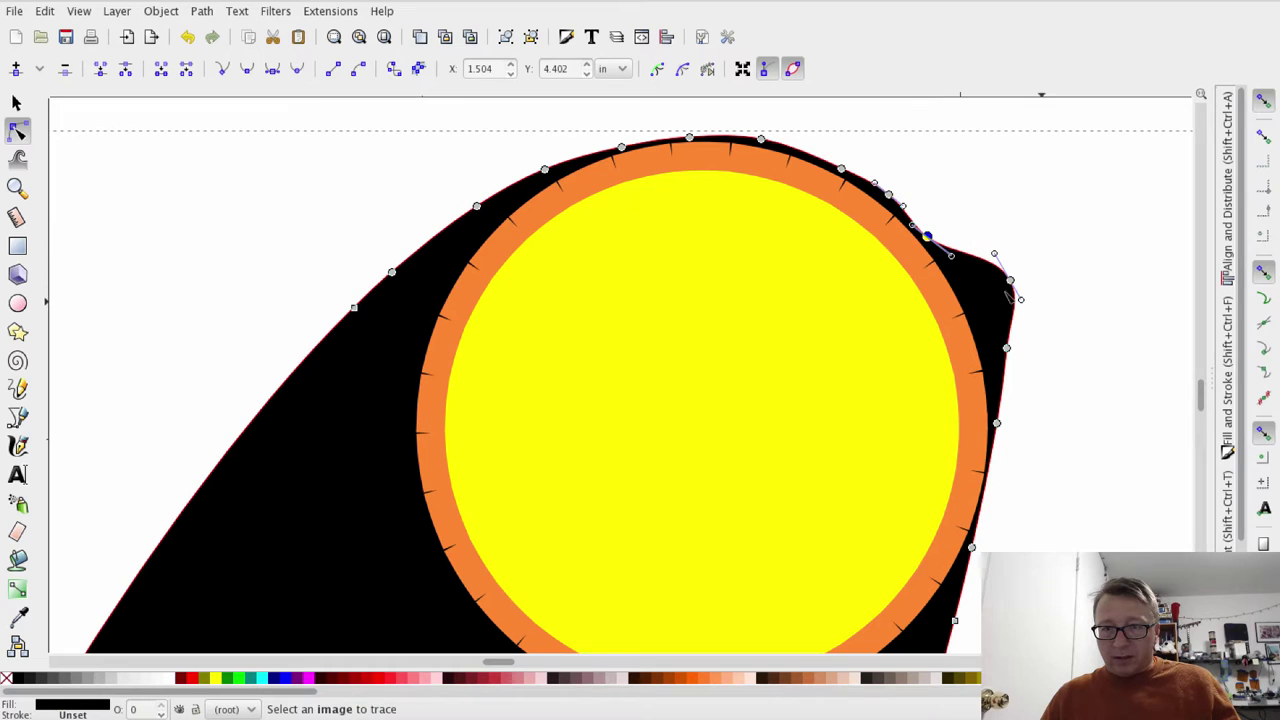
drag(1008, 288, 993, 346)
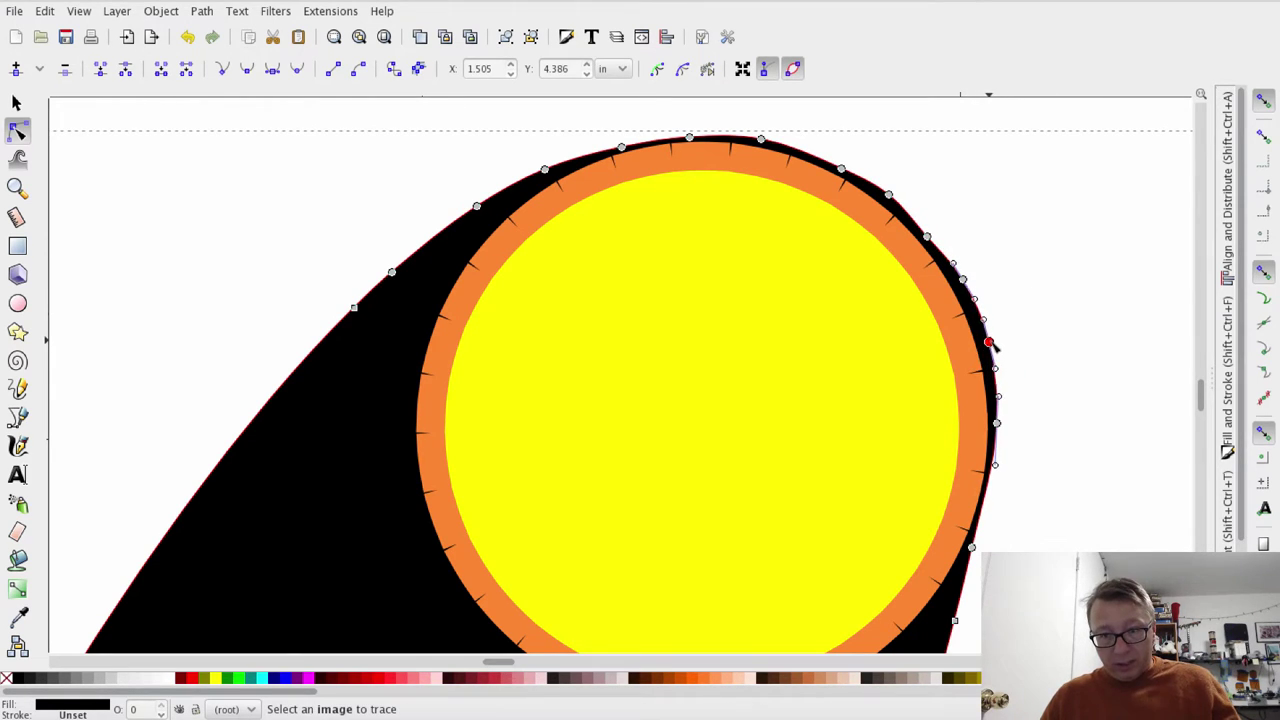
click(997, 423)
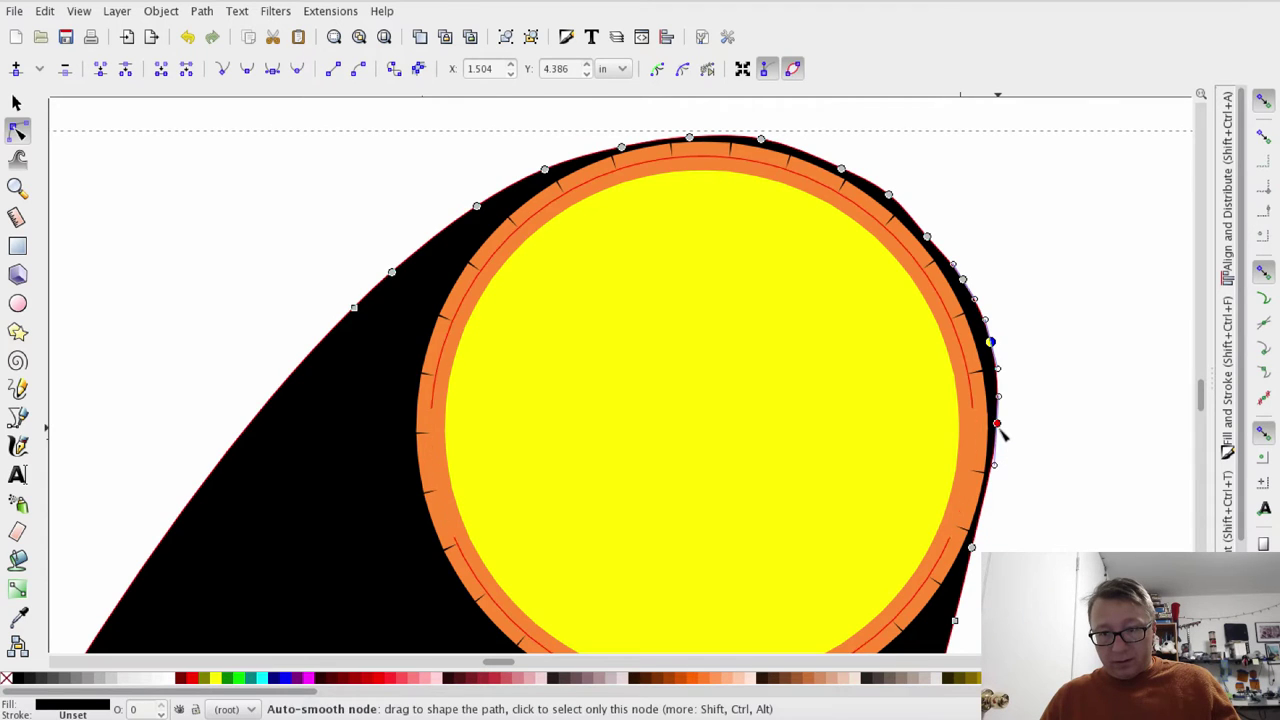
drag(997, 424, 976, 556)
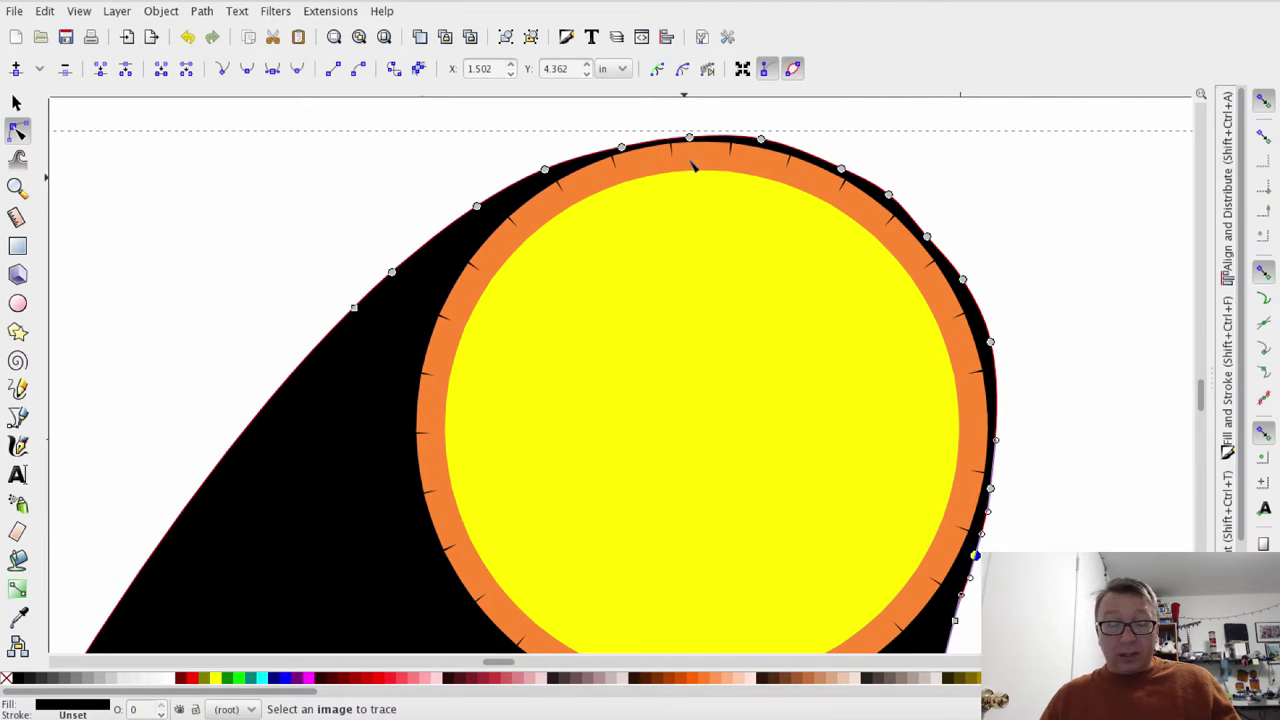
Fine-tune the nodes over the left rim tip's top and rounded corner so the outline curves evenly just outside the circle
mouse_move(621, 147)
mouse_down()
mouse_move(690, 132)
mouse_move(760, 144)
mouse_up()
click(763, 139)
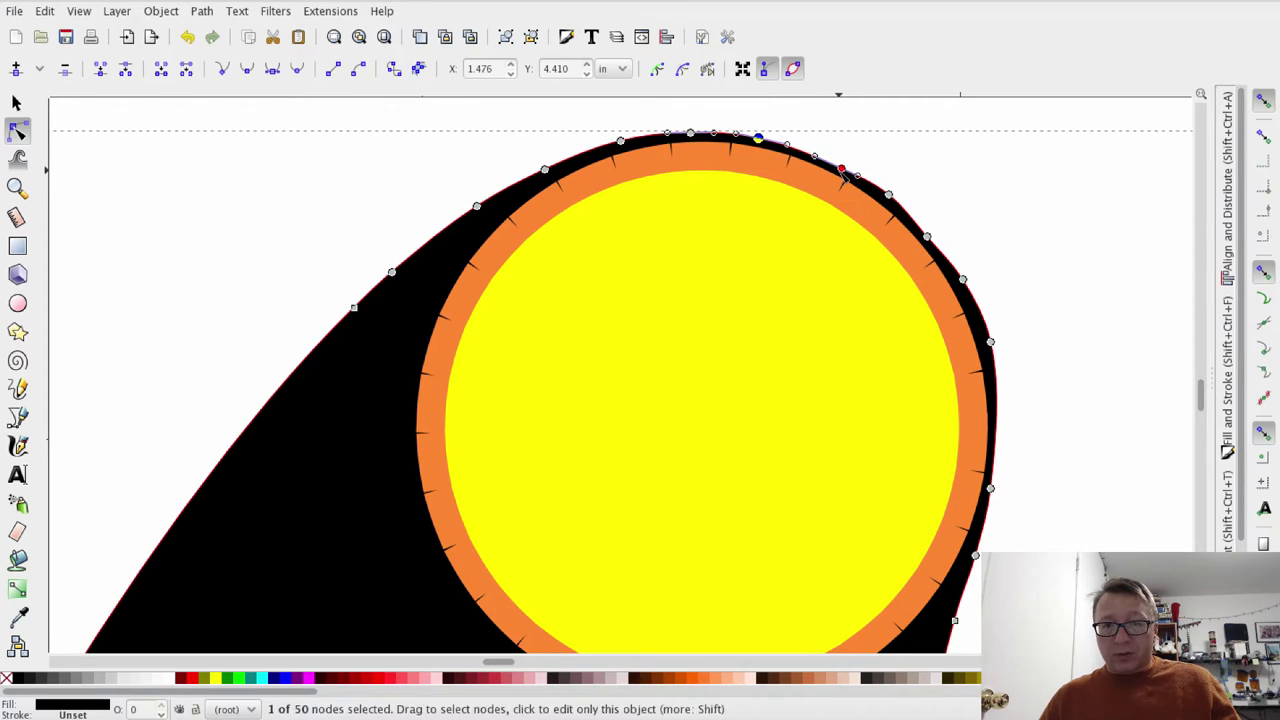
drag(839, 168, 822, 160)
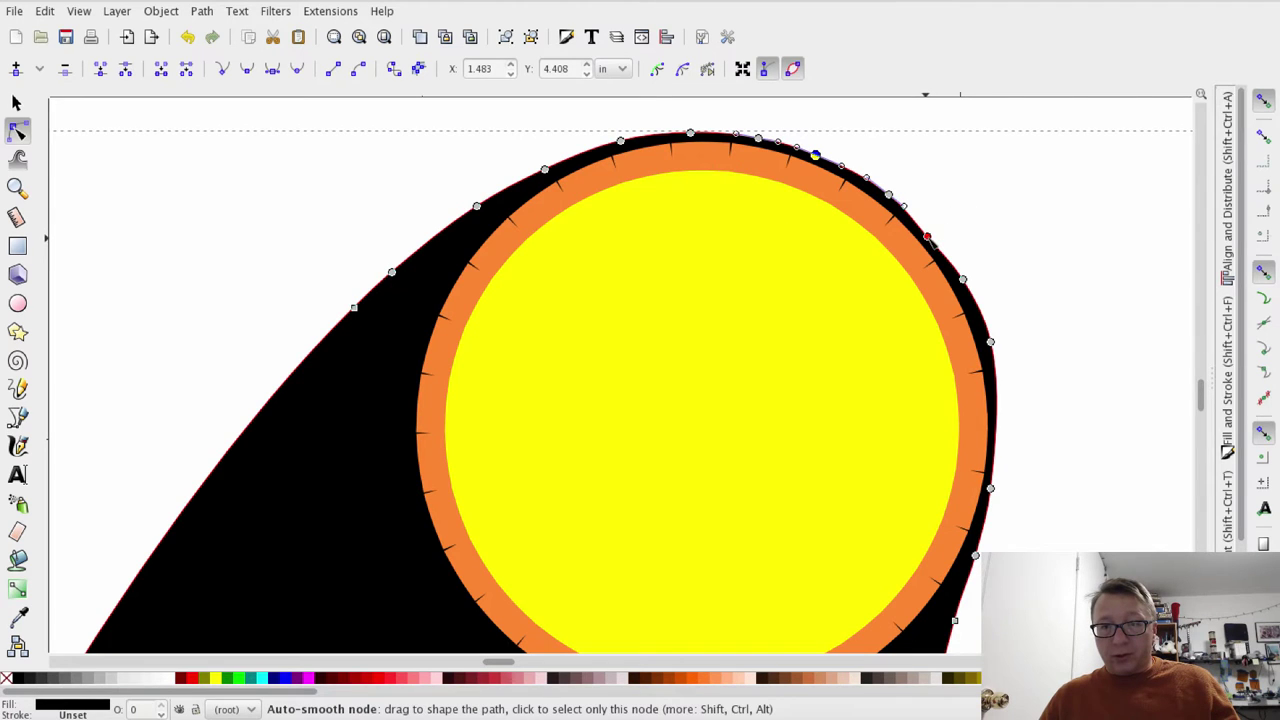
drag(929, 238, 931, 234)
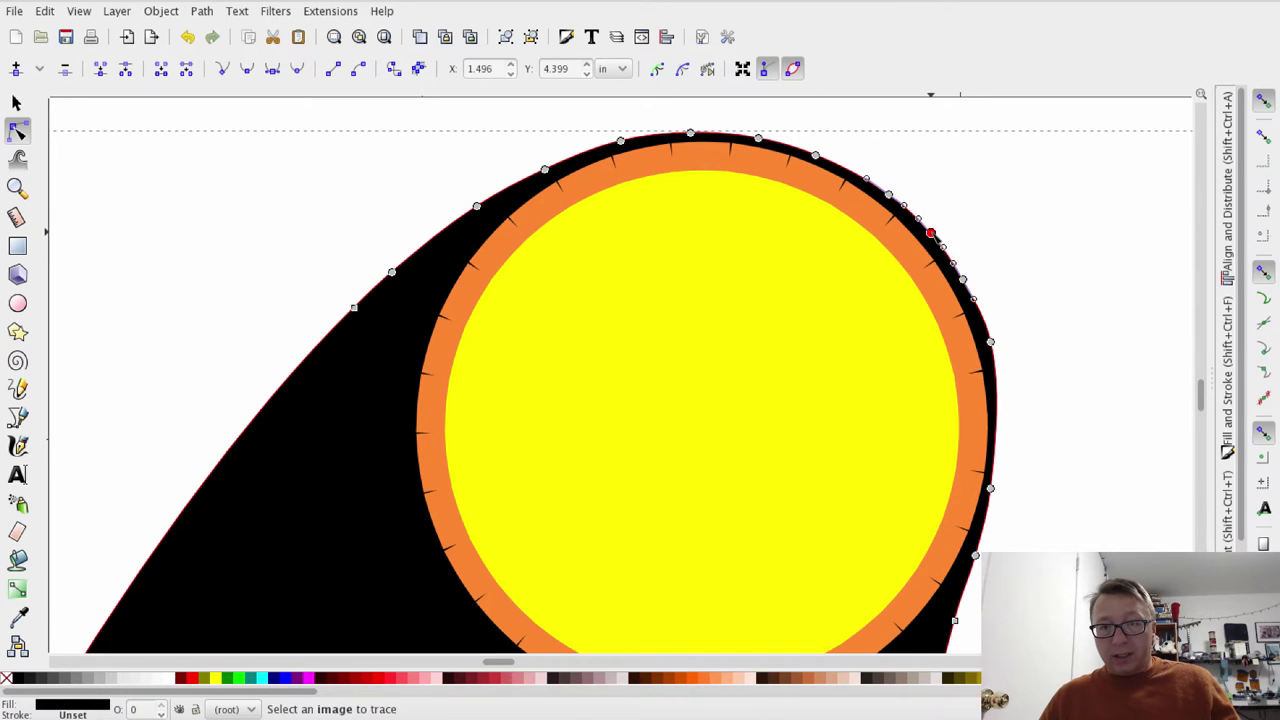
click(966, 273)
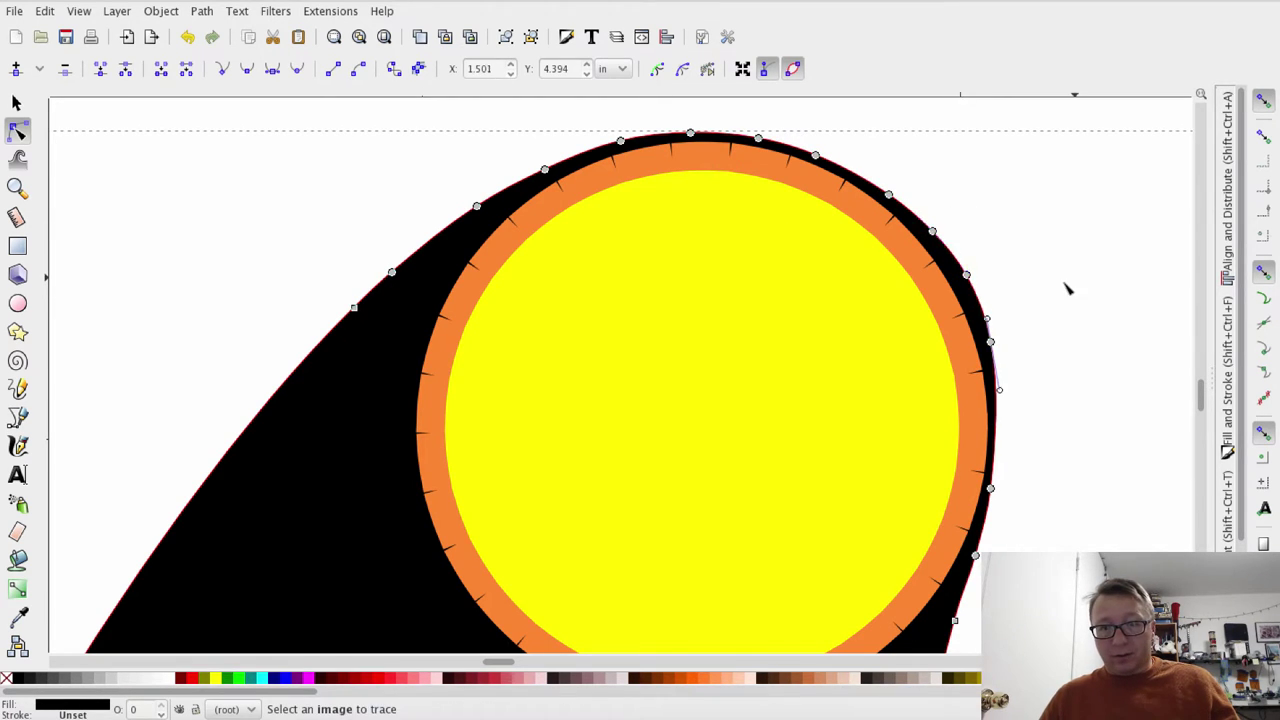
click(400, 114)
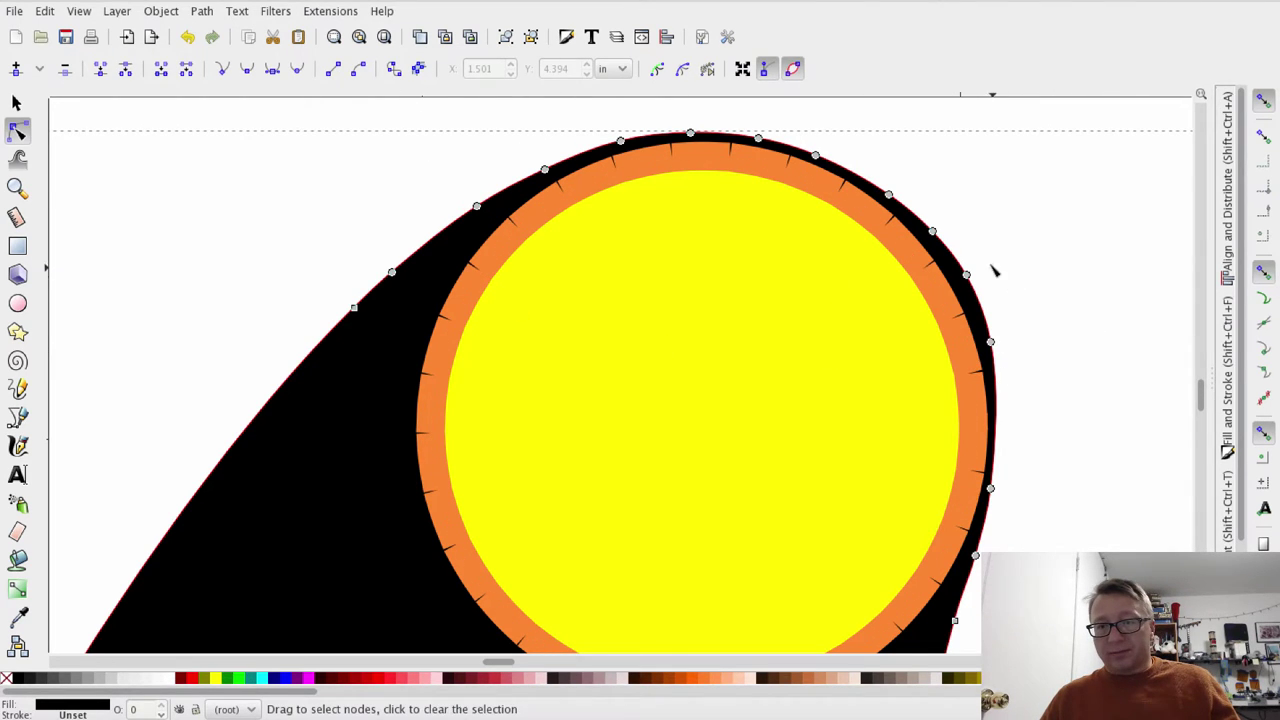
Nudge the rounded corner's nodes, undo the unwanted bend, and move the inner-side node beside the circle outward to about X 1.505, Y 4.375 in
click(933, 234)
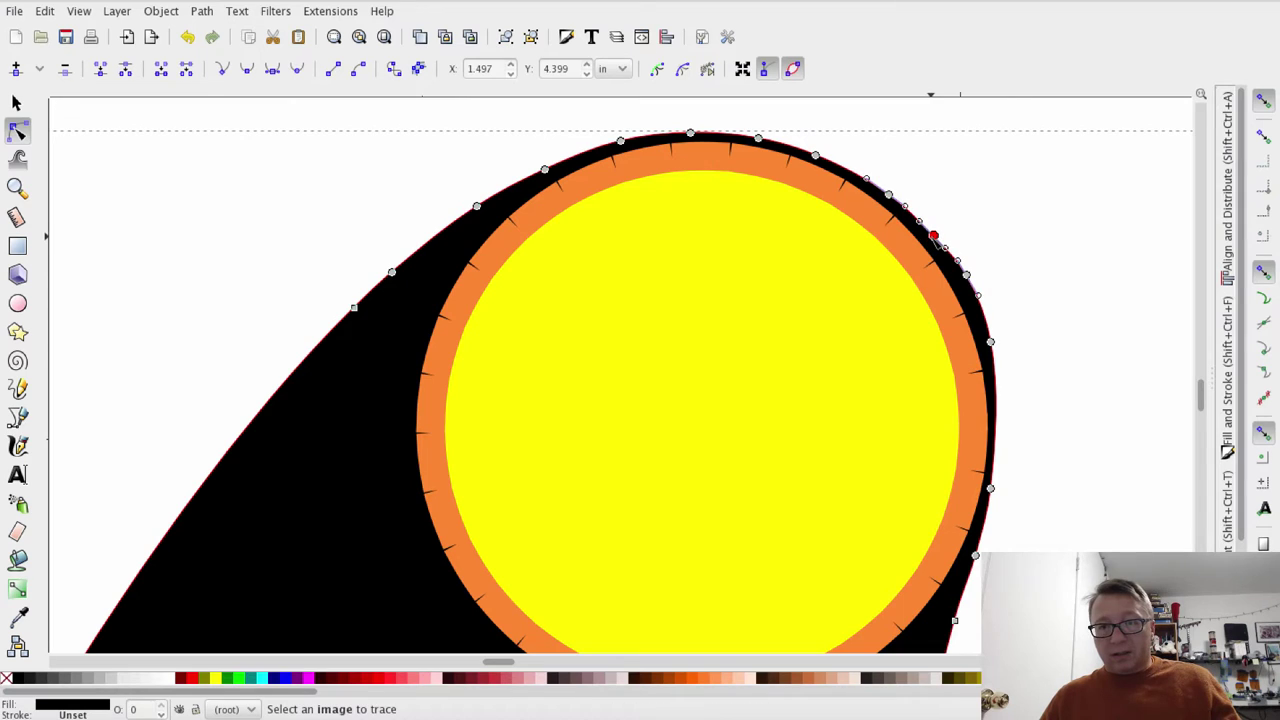
drag(972, 283, 946, 252)
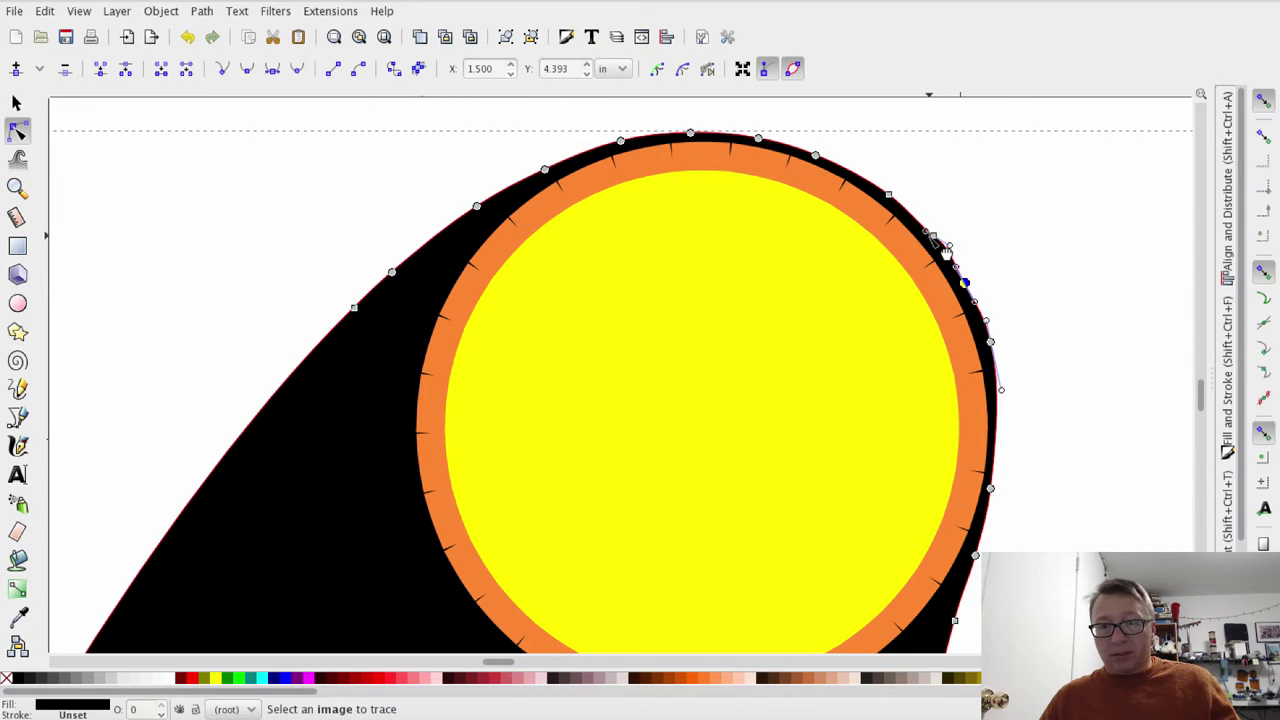
key(ctrl+z)
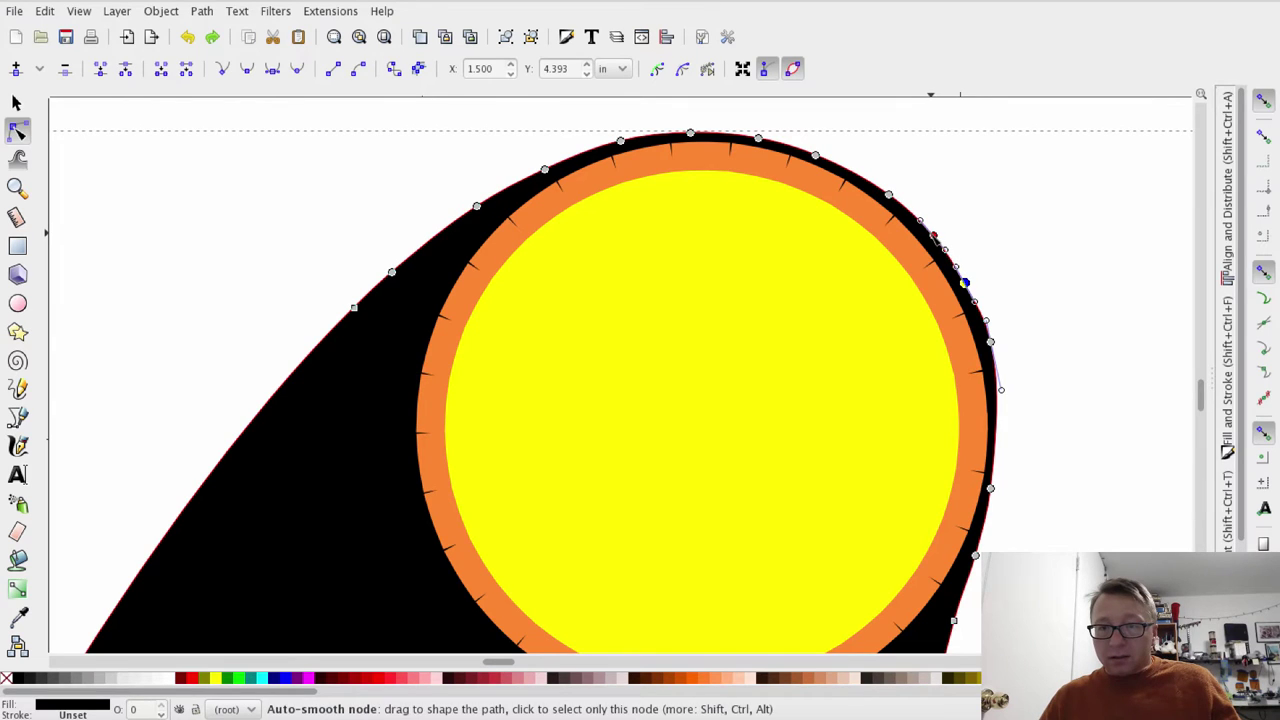
key(ctrl+z)
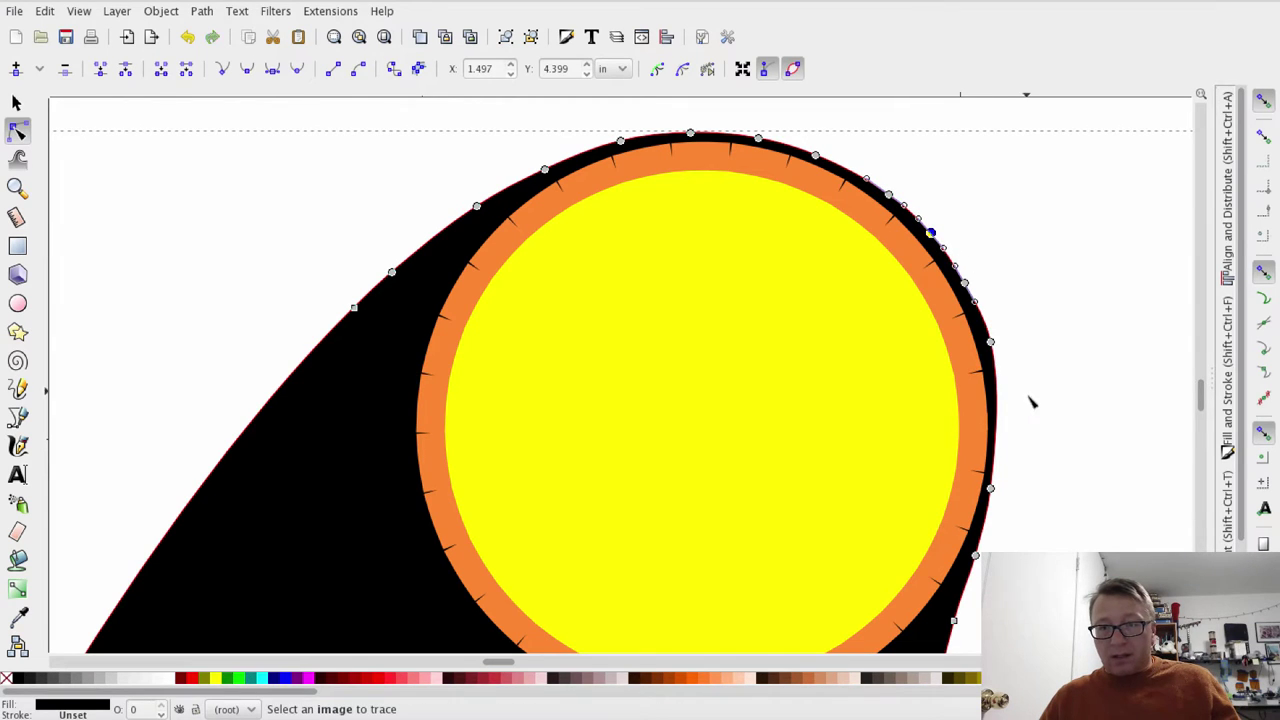
drag(994, 466, 1004, 438)
click(1047, 512)
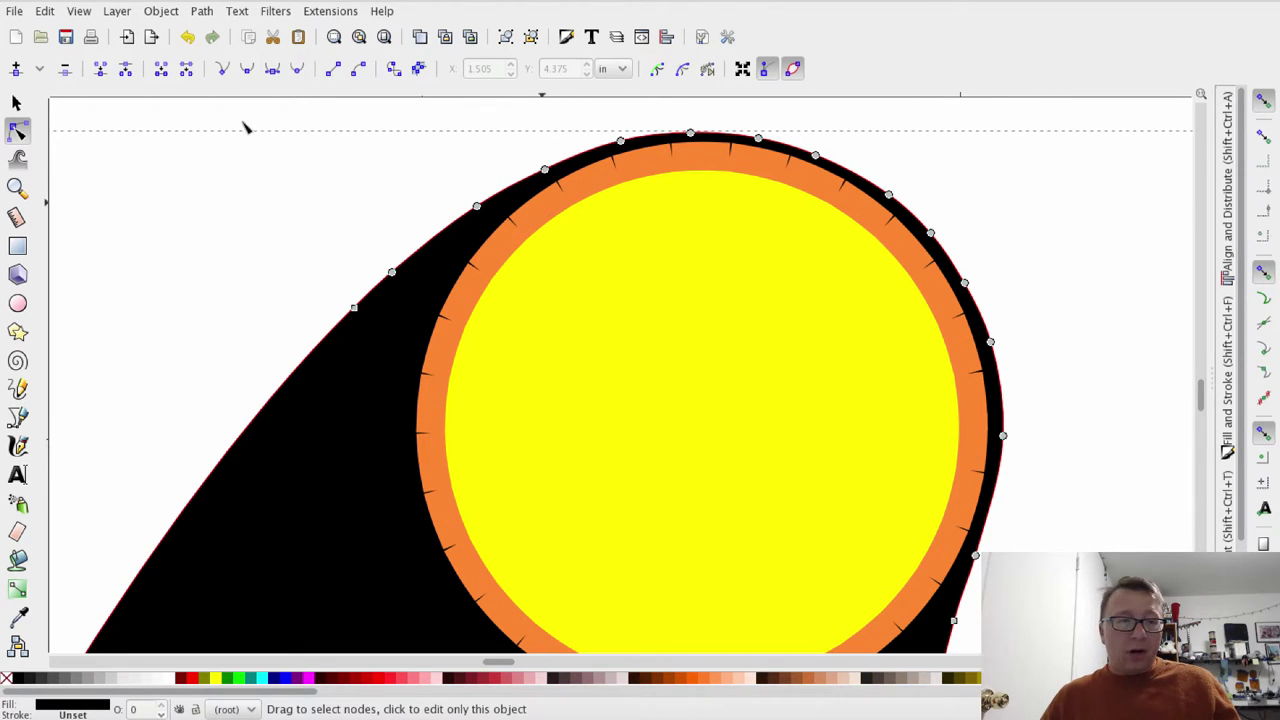
Move the 0.063 in circle against the reshaped tip's inner corner, to about X 1.440, Y 4.345 in
click(16, 102)
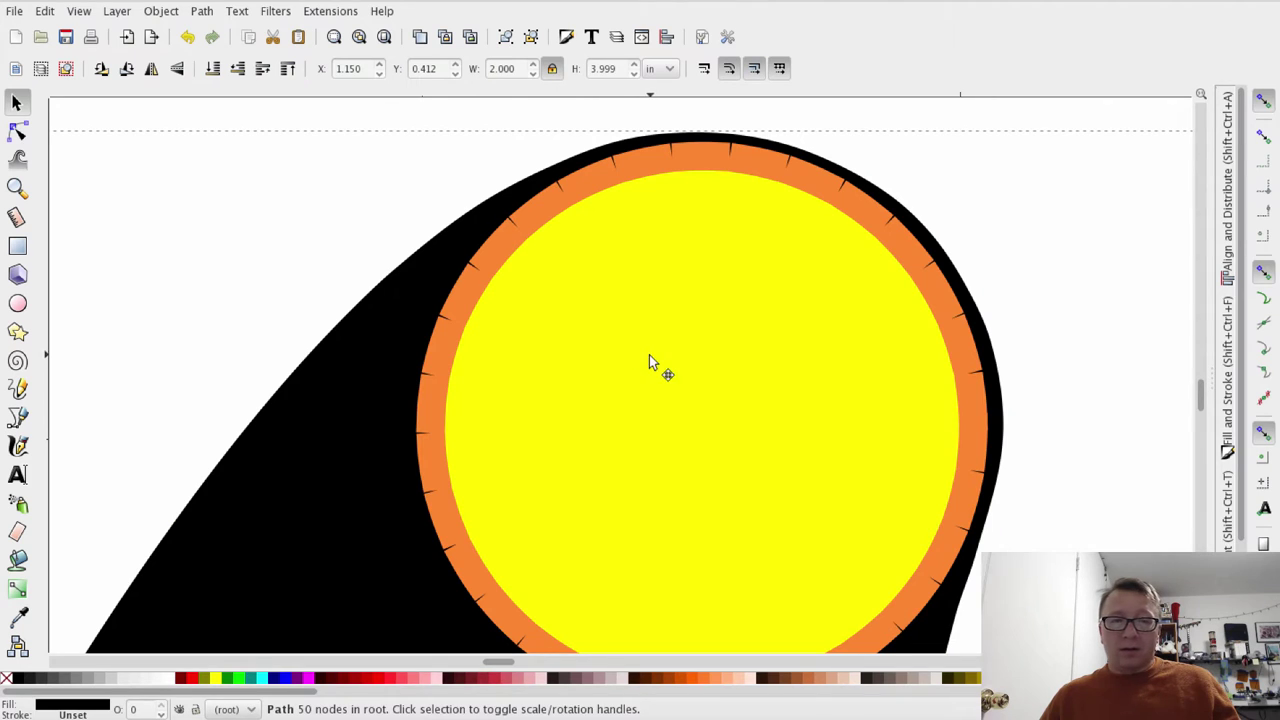
drag(649, 356, 788, 337)
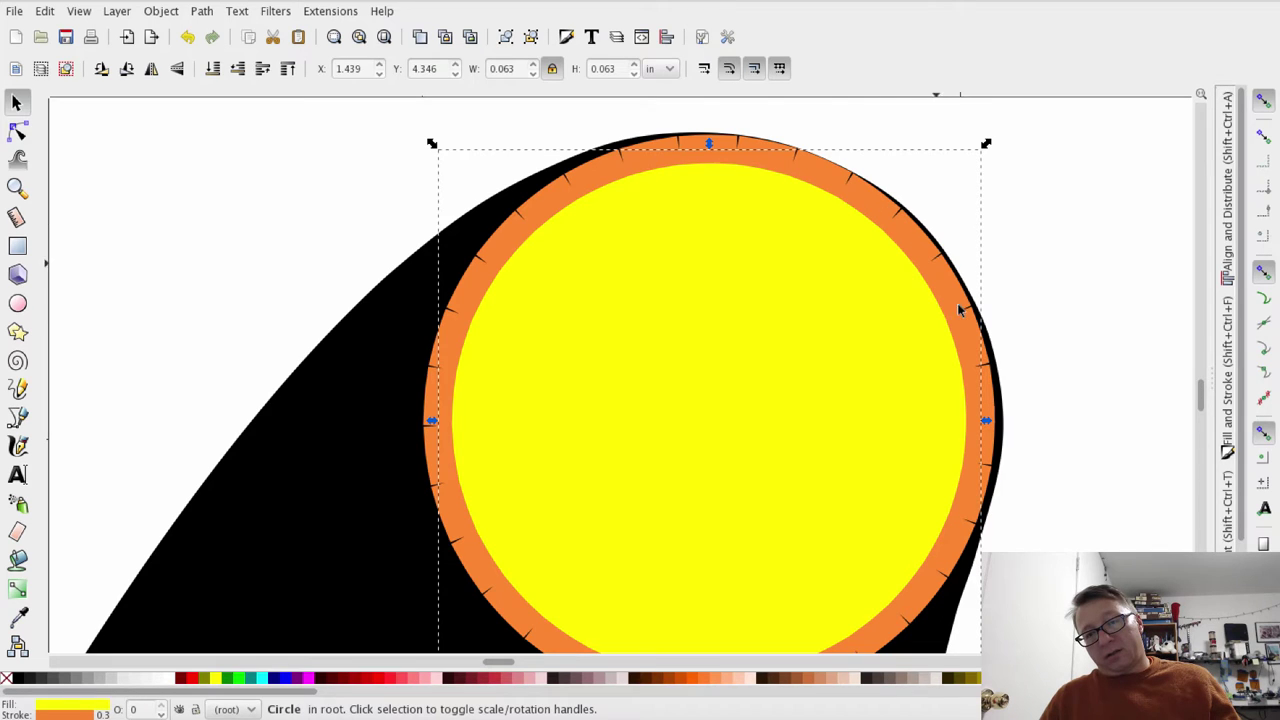
drag(638, 301, 643, 303)
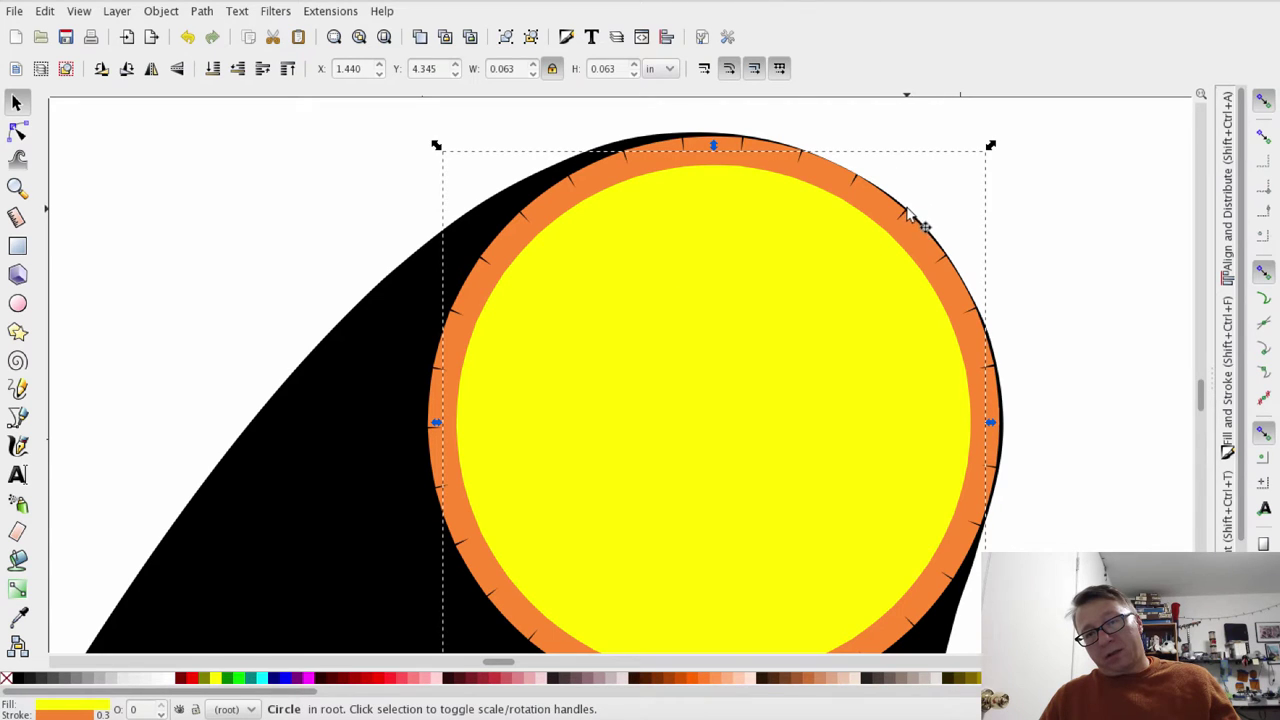
Shift four nodes on the glass path's rounded left rim corner slightly outward to leave an even margin around the circle
click(17, 130)
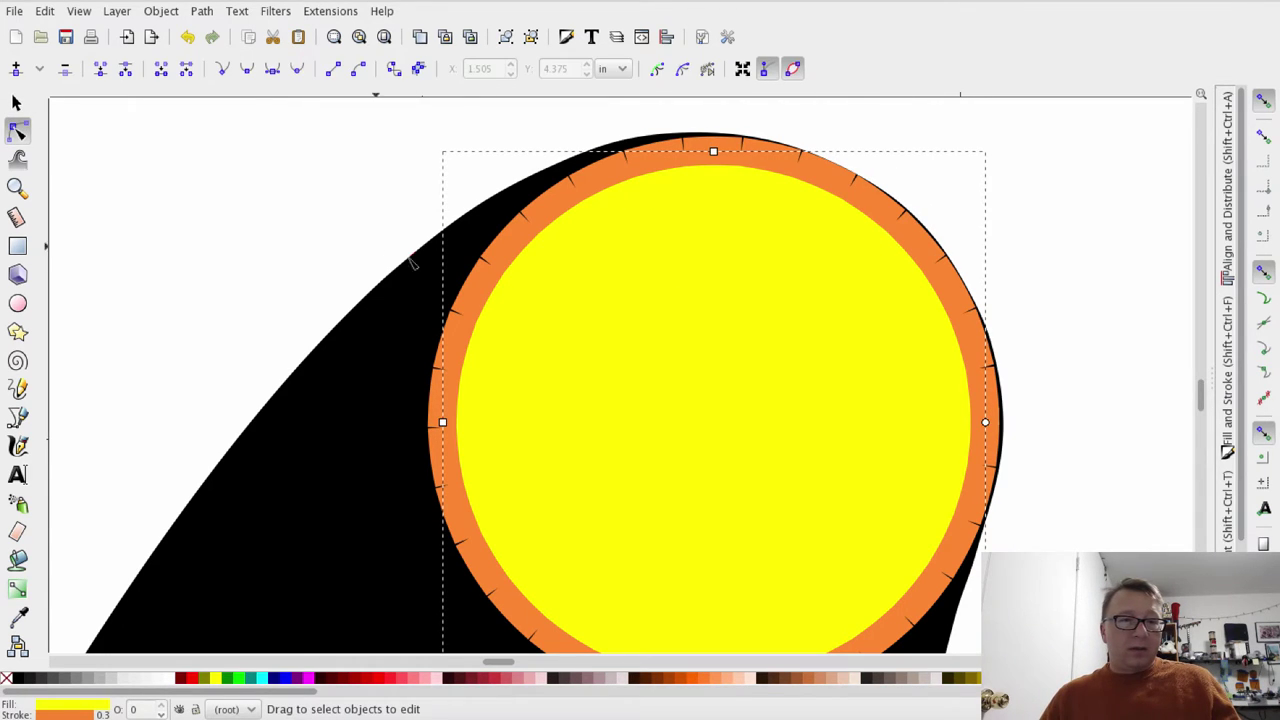
click(466, 243)
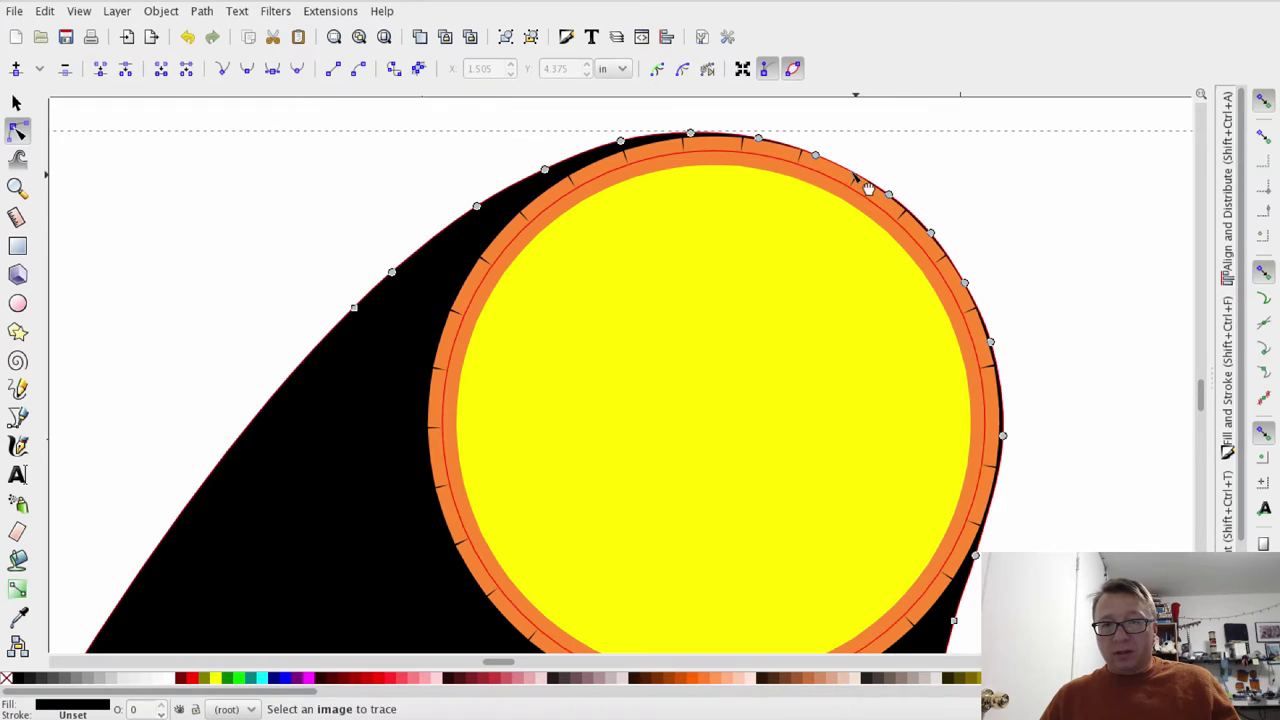
click(822, 157)
drag(824, 158, 833, 158)
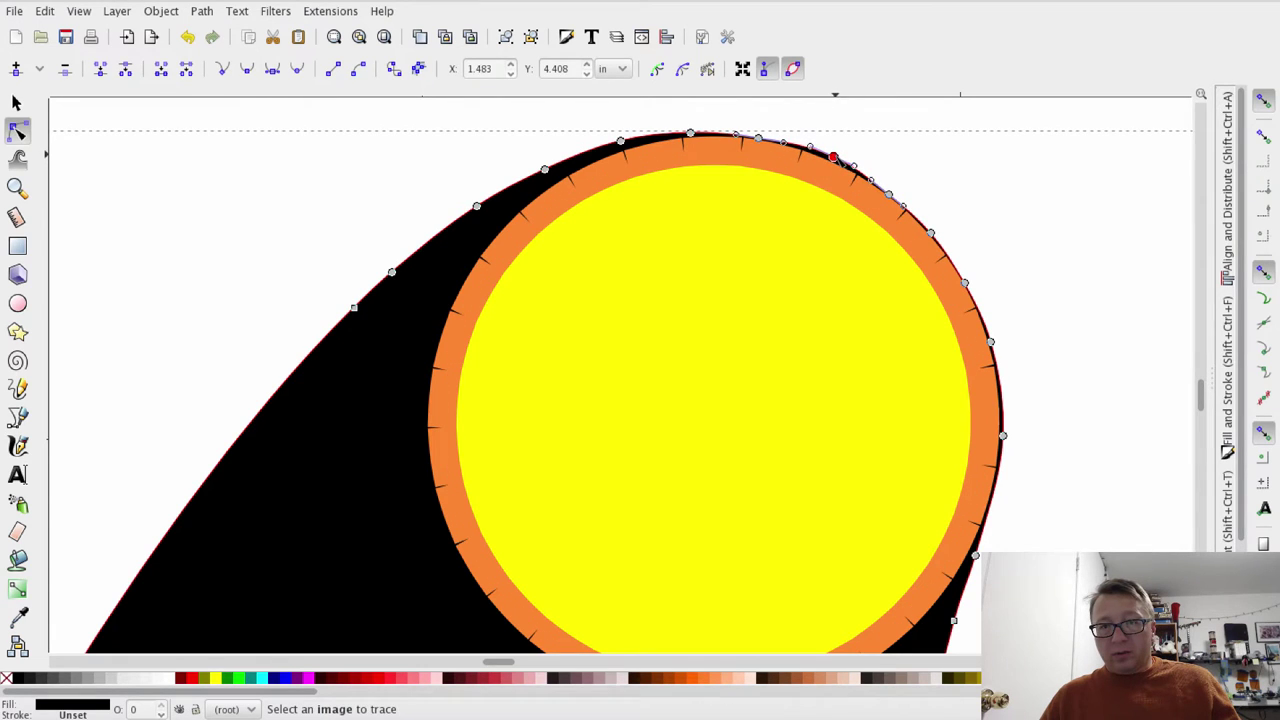
drag(888, 195, 887, 188)
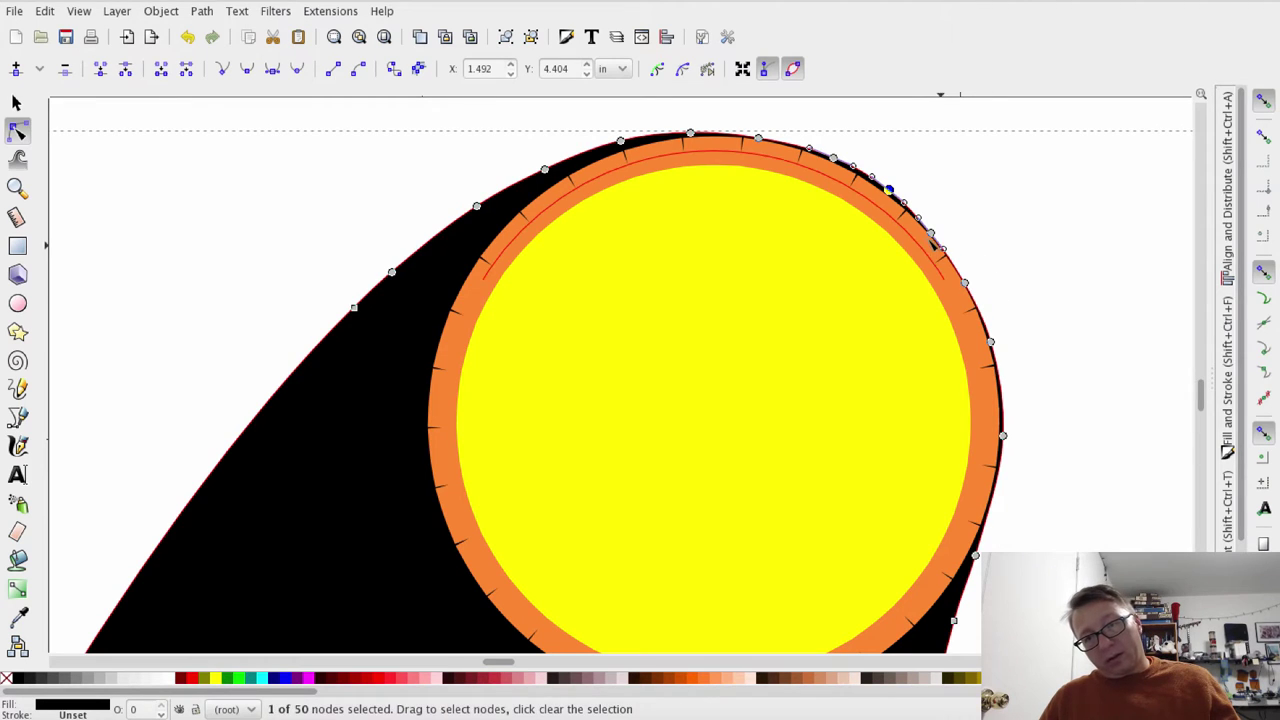
click(932, 233)
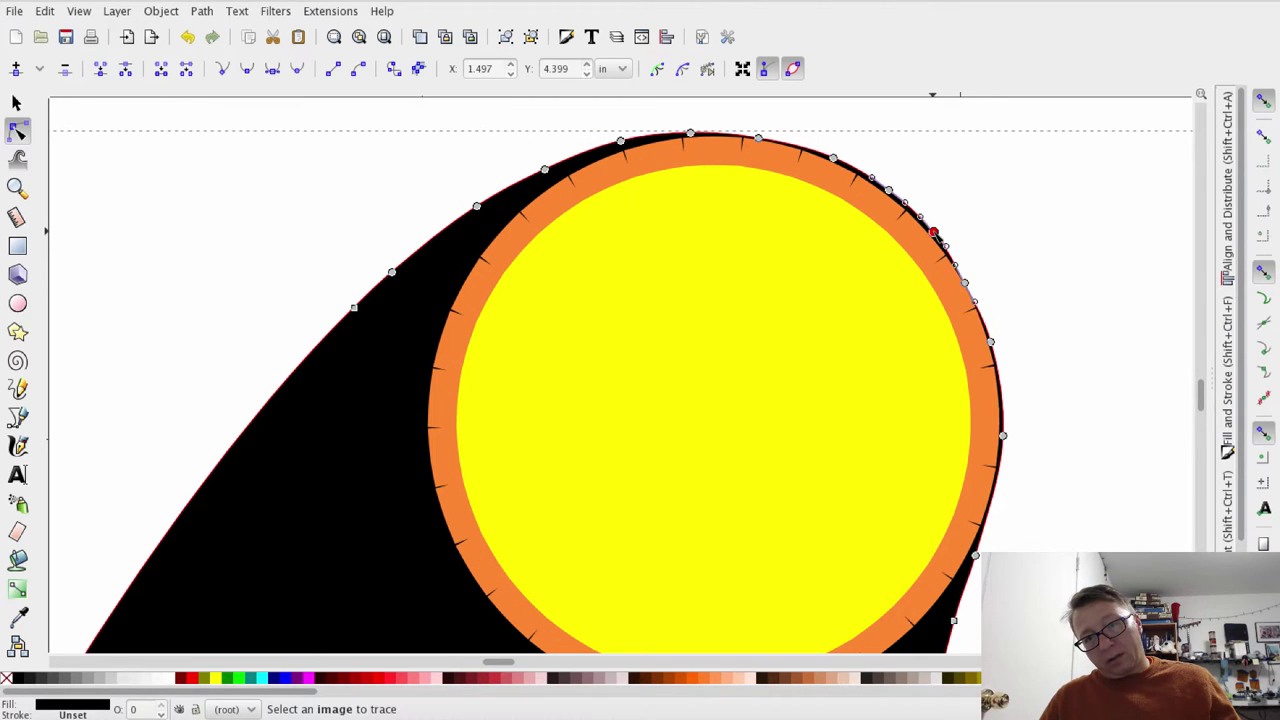
drag(966, 284, 969, 281)
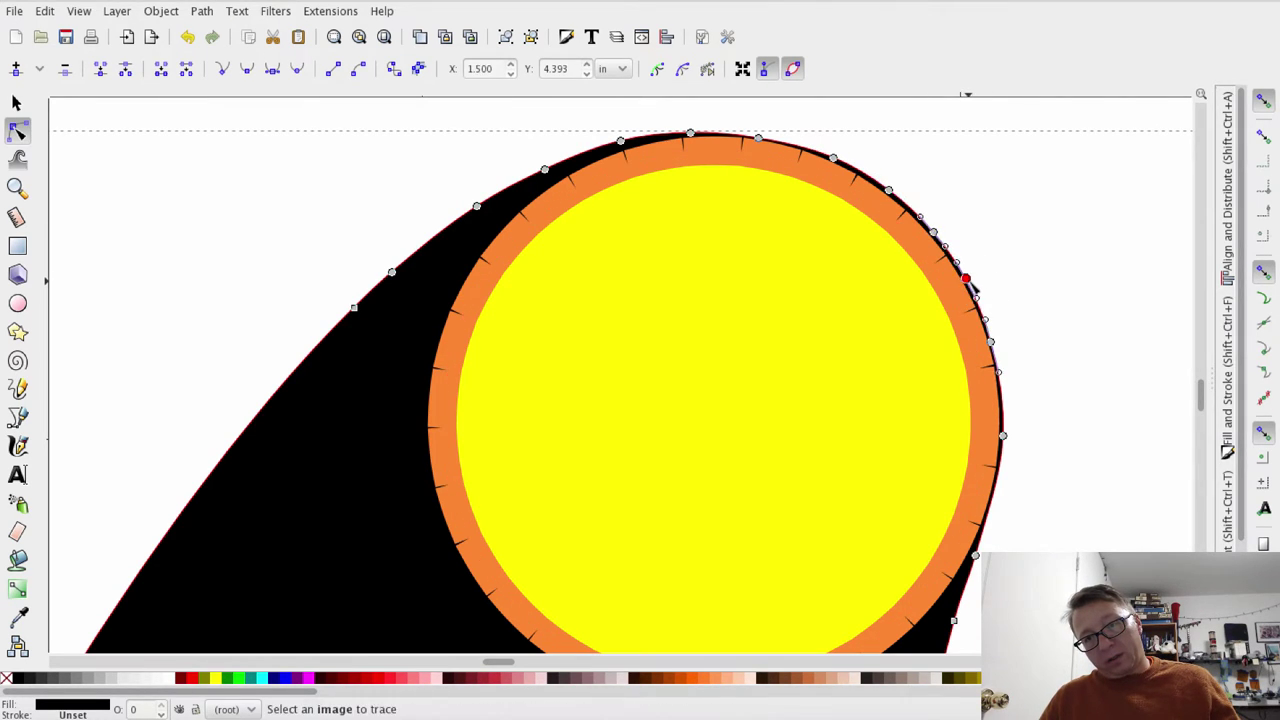
Shift the node on the rounded left rim corner outward to about X 1.504, Y 4.387 in and nudge the circle to X 1.440, Y 4.346 in
click(992, 343)
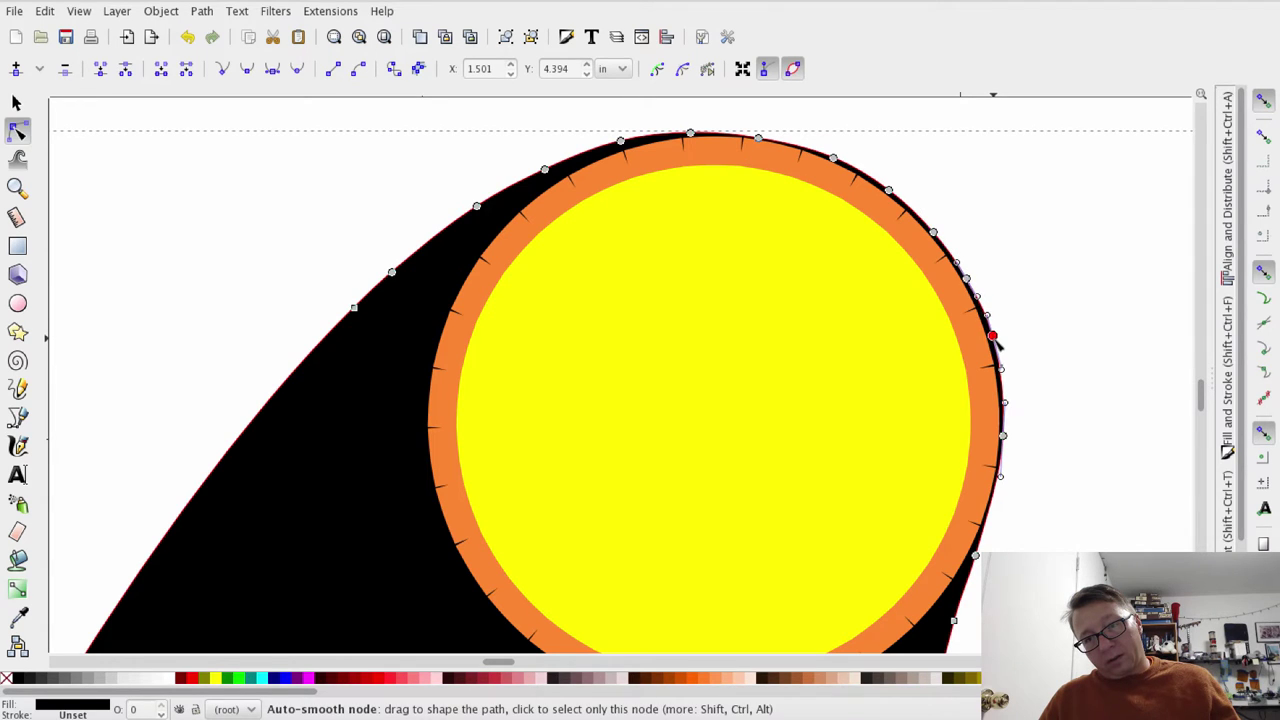
click(1011, 337)
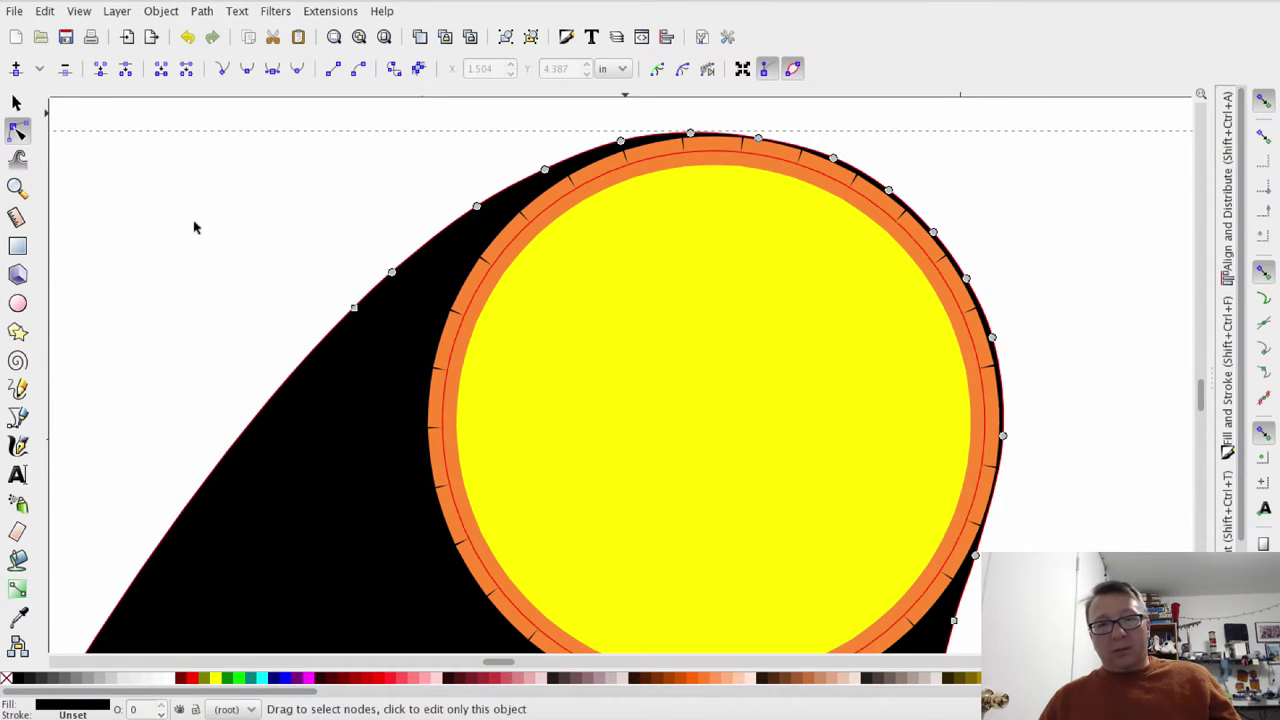
click(16, 103)
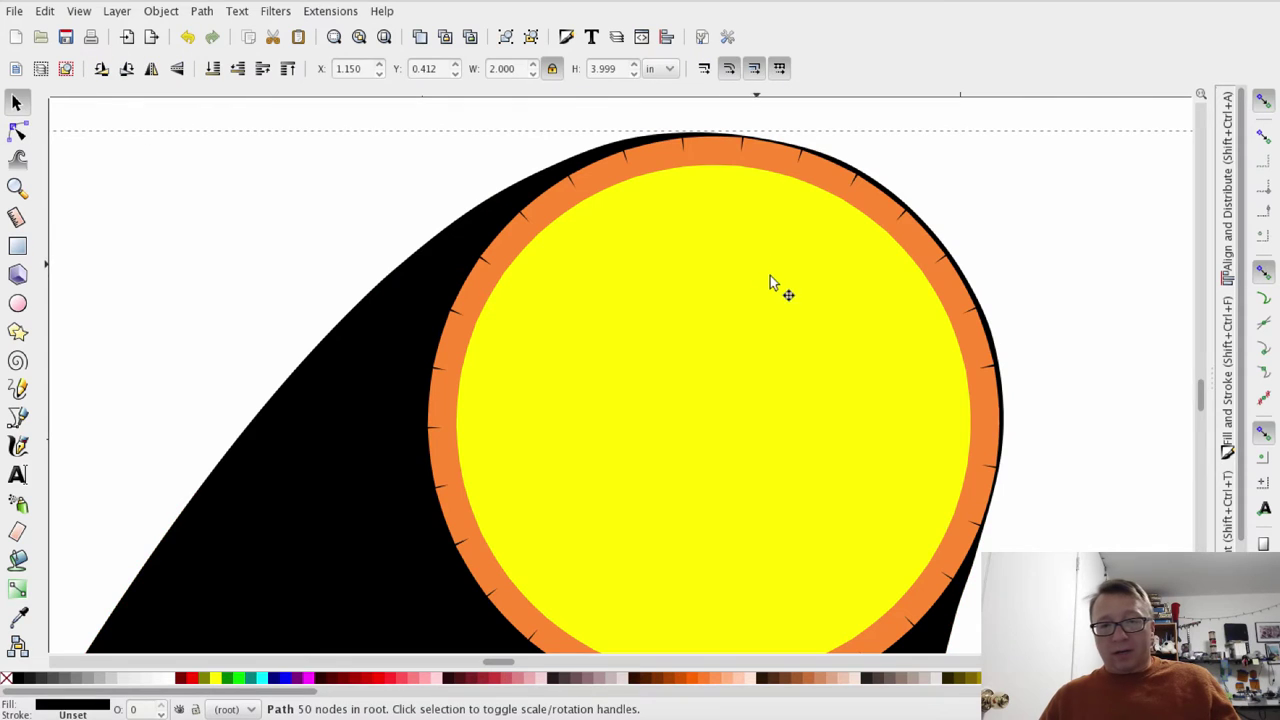
click(768, 277)
drag(766, 277, 766, 275)
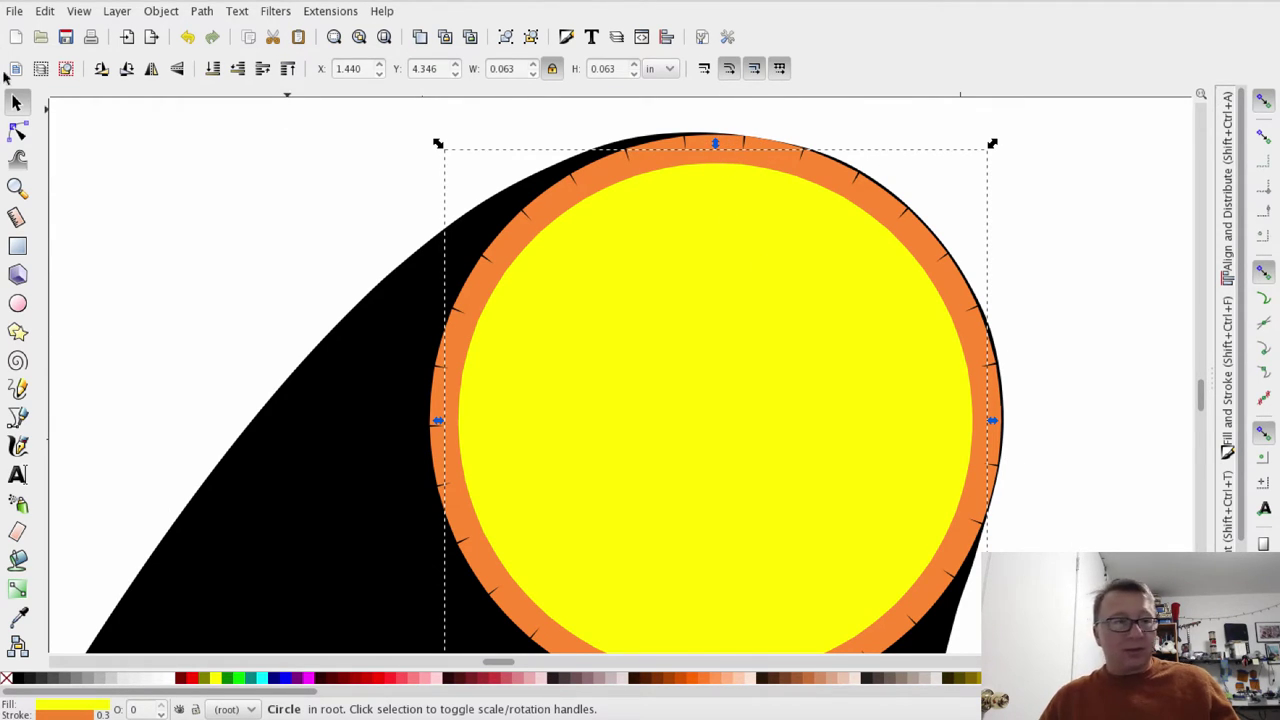
Raise the node just past the top of the left rim tip to about X 1.477, Y 4.410 in, leaving a margin outside the circle
click(17, 131)
click(414, 305)
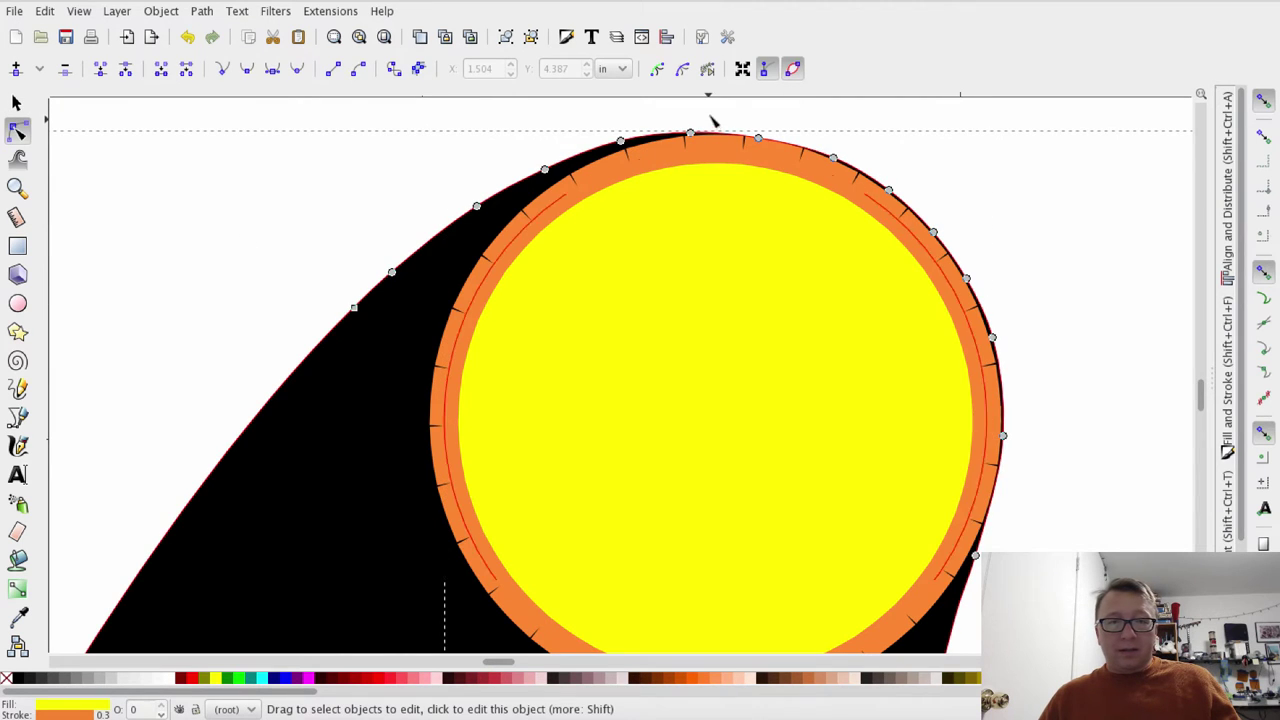
click(760, 139)
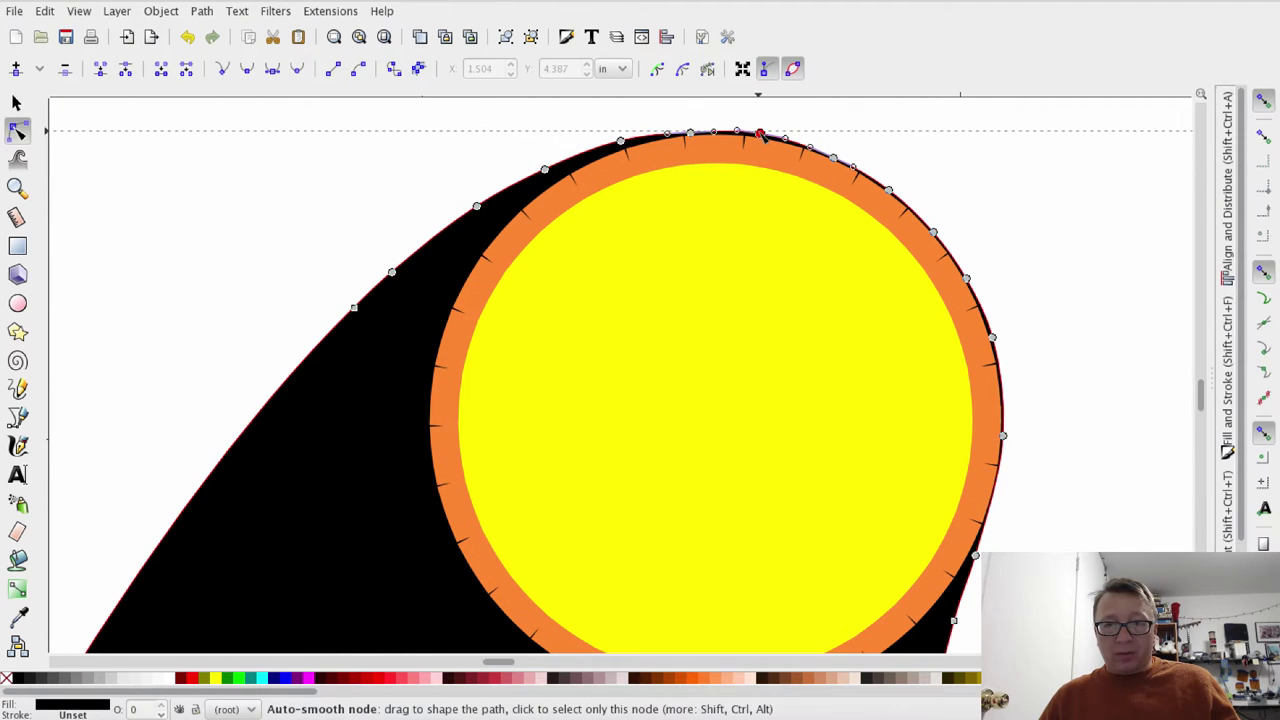
click(907, 157)
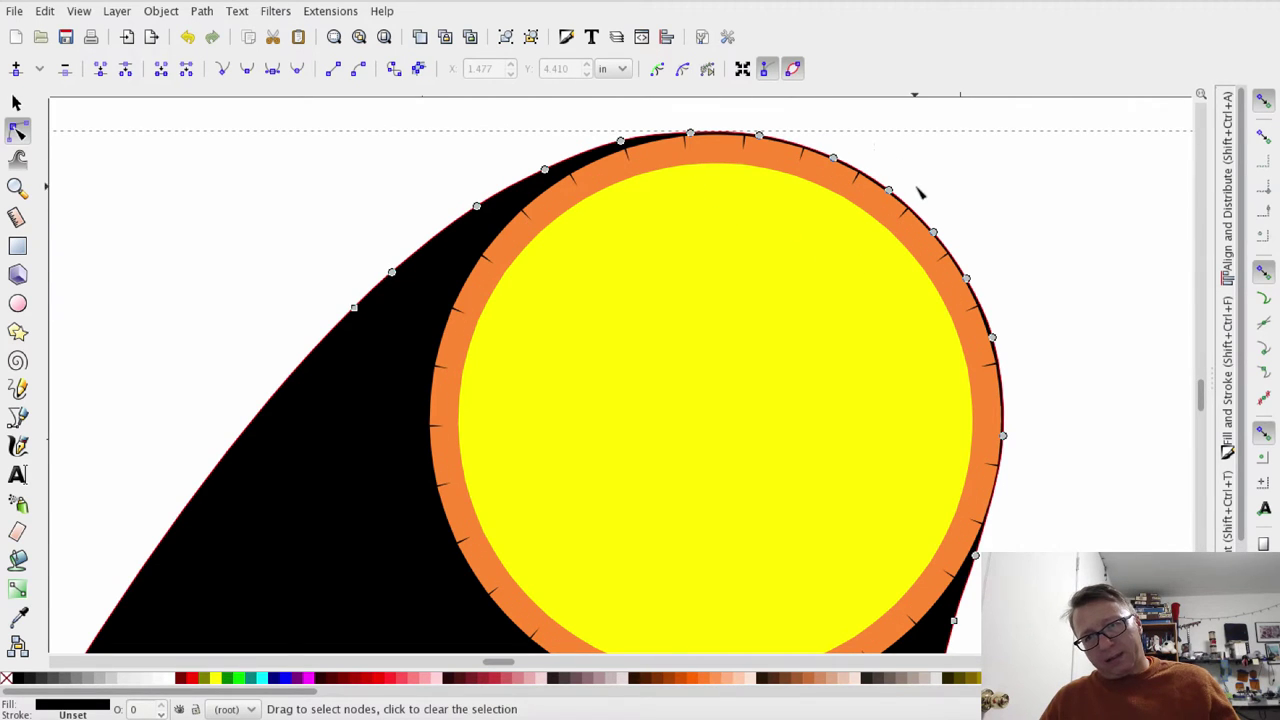
click(1060, 510)
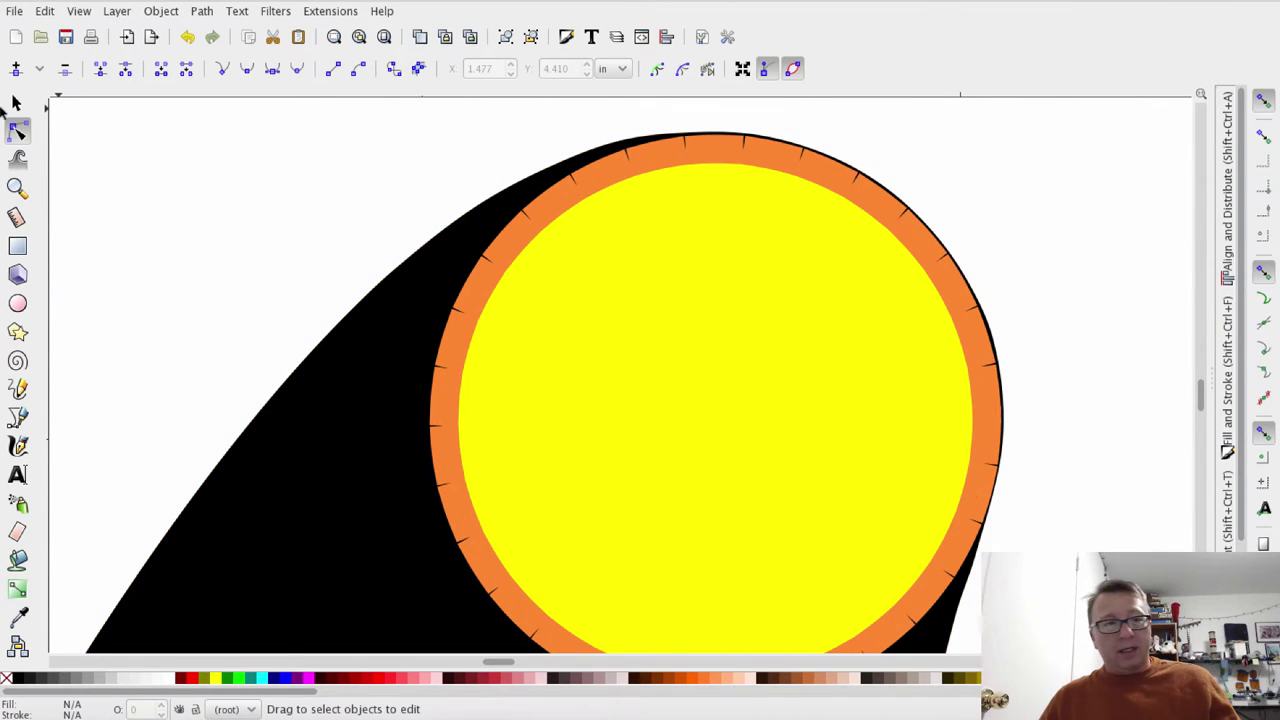
Check the rest of the glass with the 0.063 in circle, moving it from the rim tip past the bowl wall to the base's left end
click(16, 104)
drag(760, 417, 735, 470)
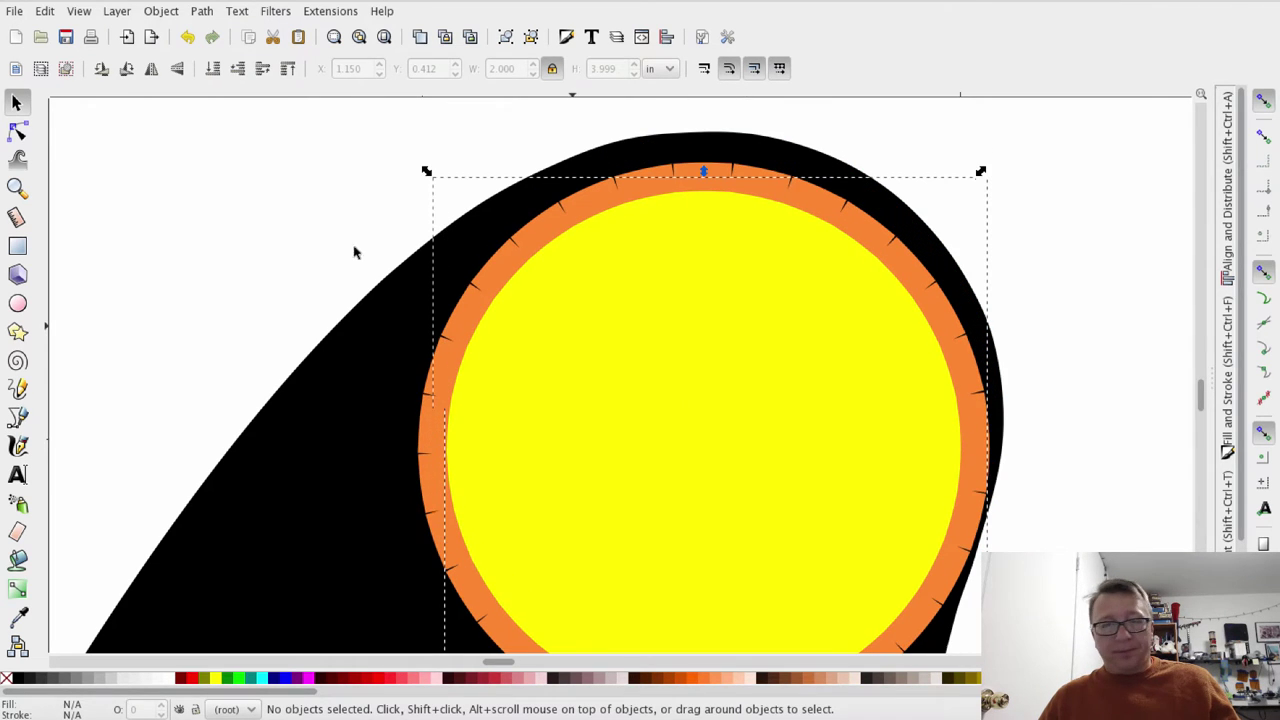
click(336, 38)
click(955, 310)
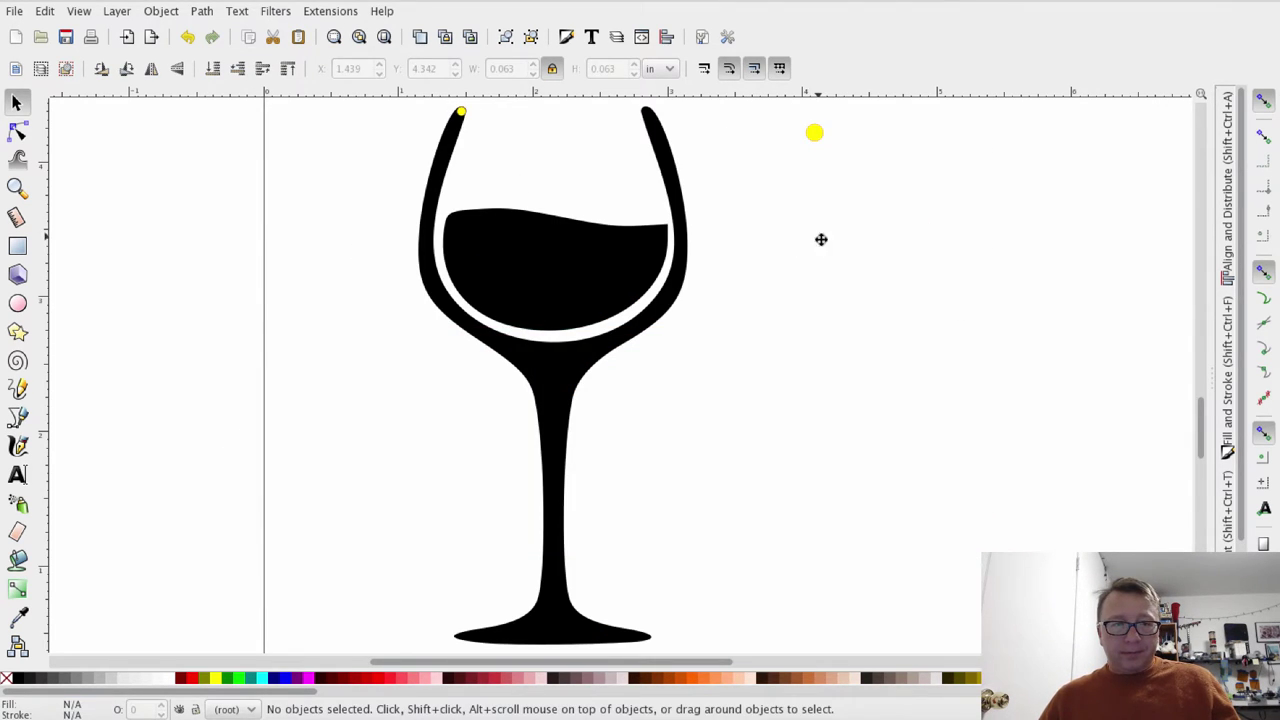
drag(820, 239, 831, 251)
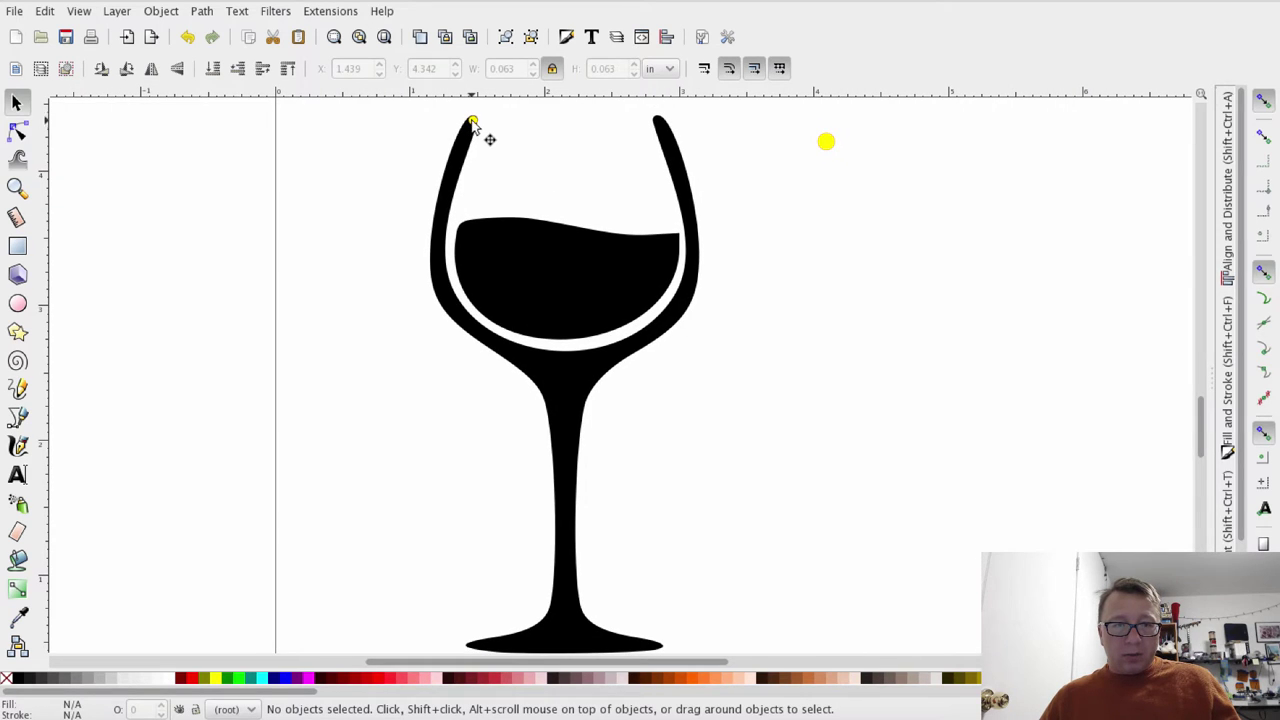
drag(472, 124, 468, 136)
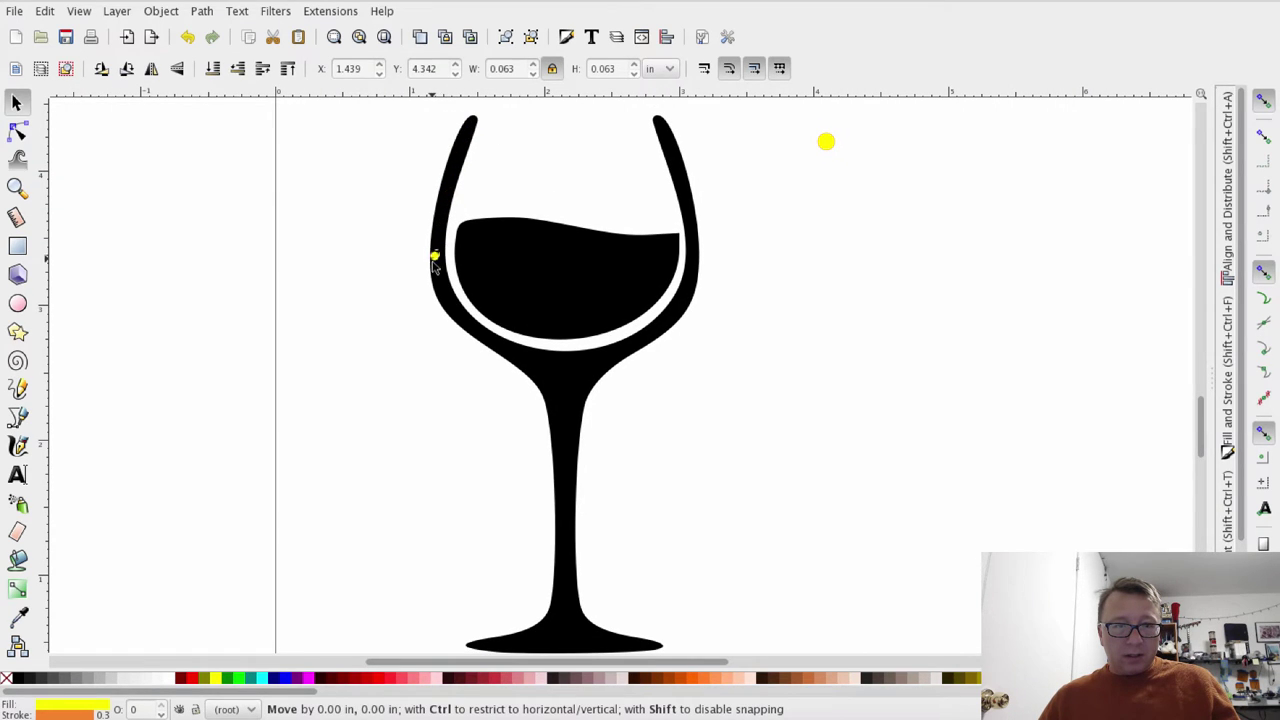
drag(583, 460, 475, 647)
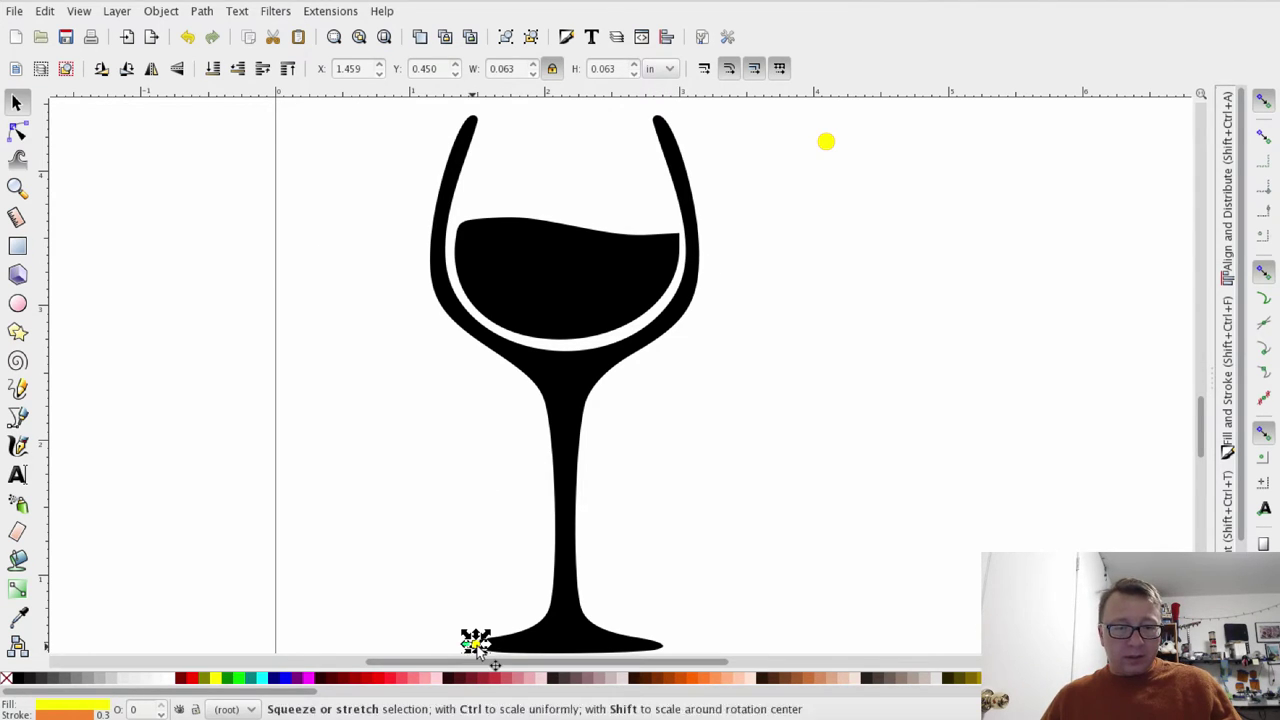
Move the 0.063 in circle snugly into the wine's upper right corner, to about X 2.938, Y 3.469 in
drag(478, 648, 676, 253)
scroll(660, 240, down, 6)
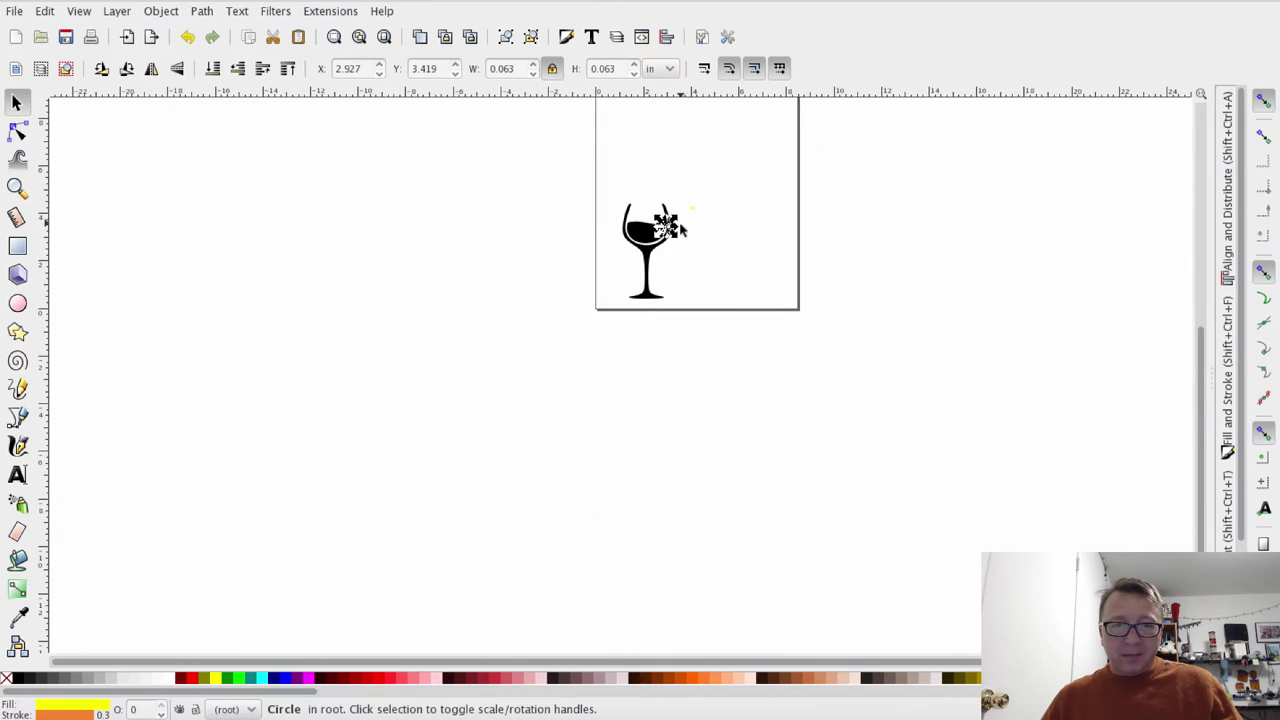
click(383, 40)
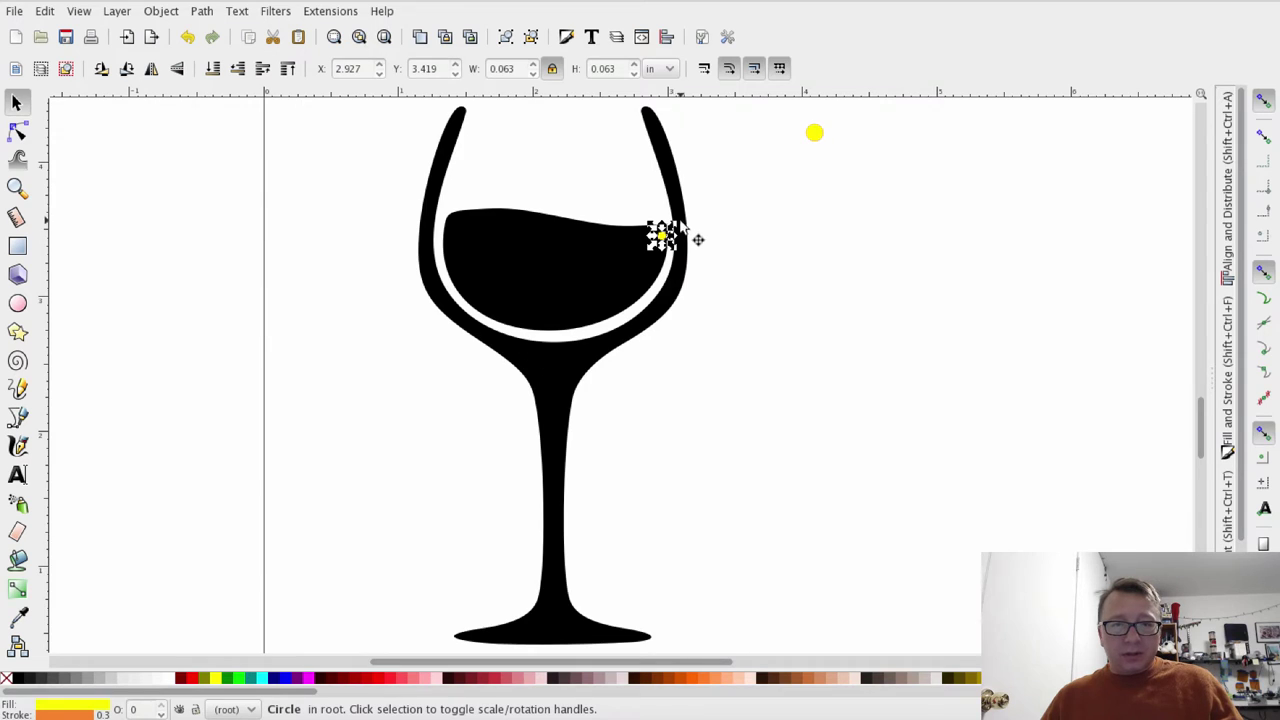
scroll(690, 238, up, 3)
scroll(733, 278, up, 4)
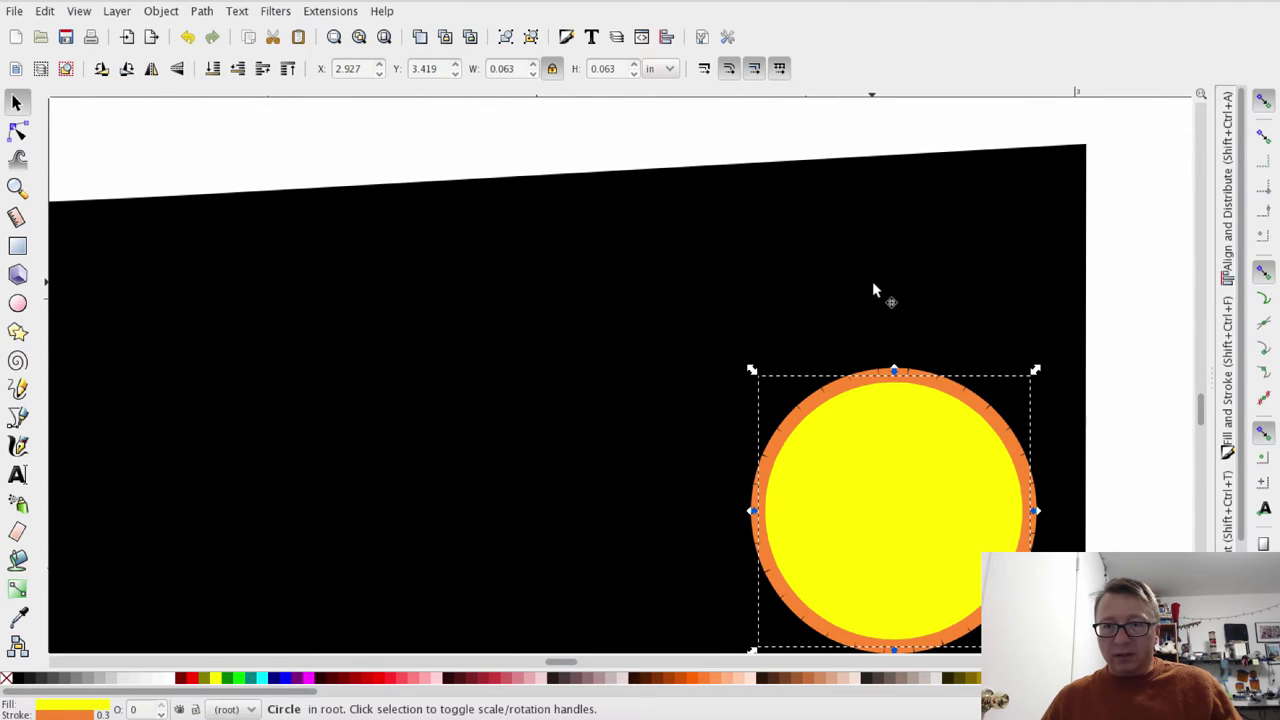
scroll(880, 285, down, 5)
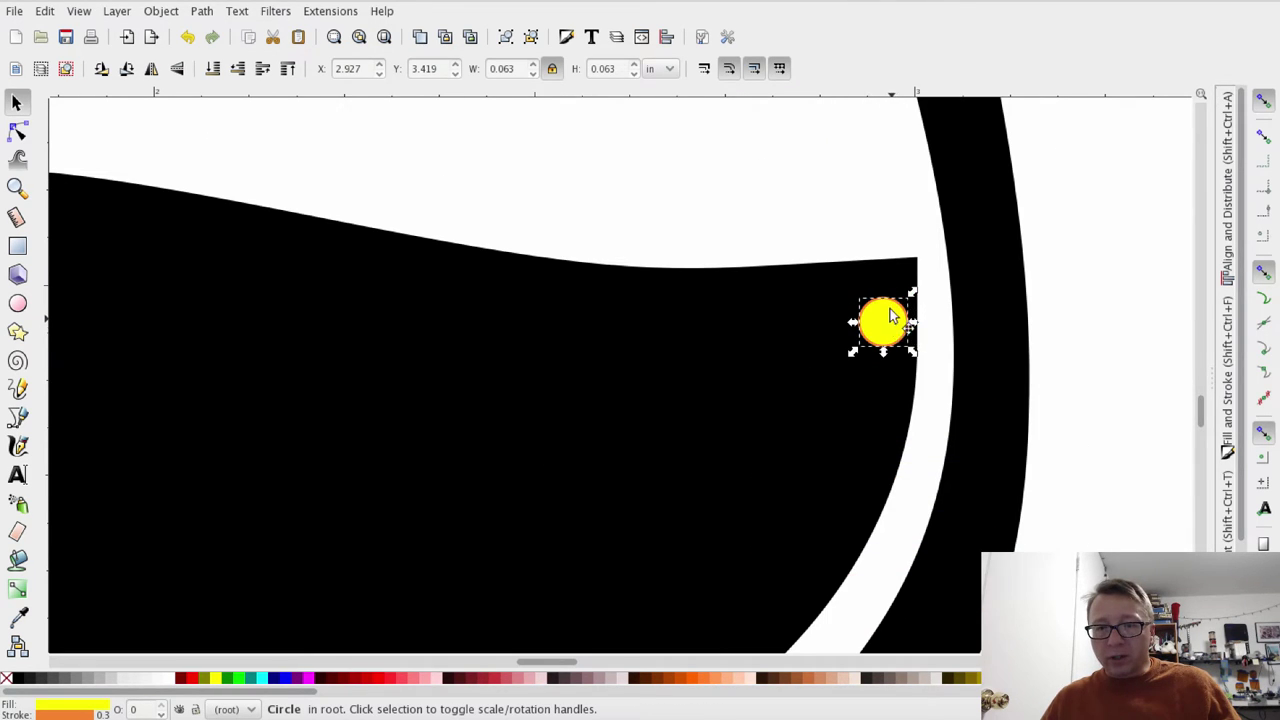
drag(890, 316, 899, 280)
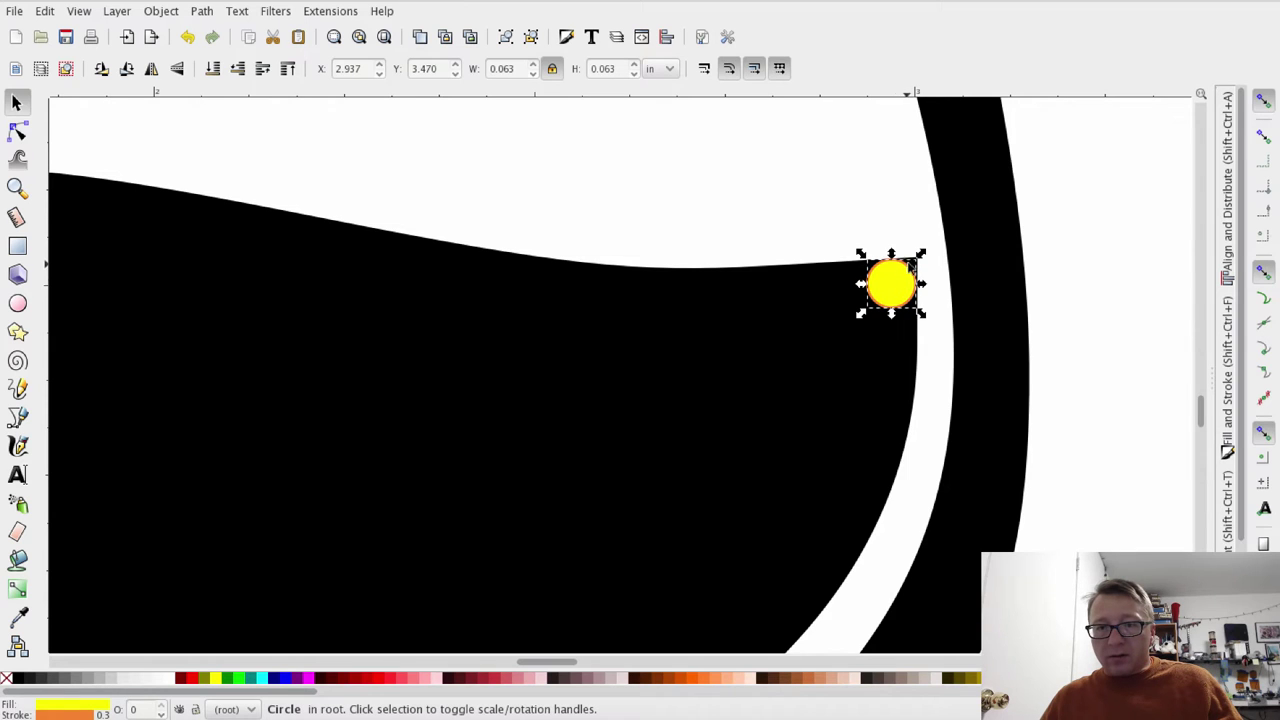
click(884, 229)
scroll(889, 240, up, 3)
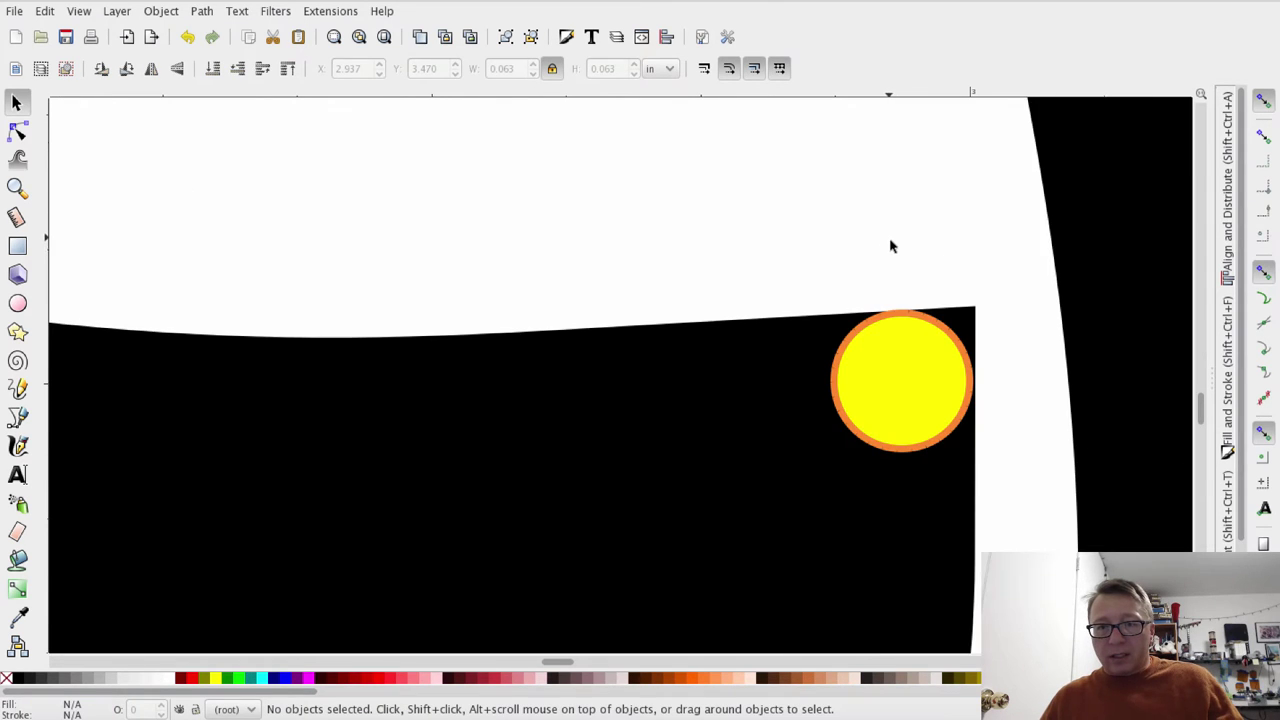
scroll(895, 249, up, 1)
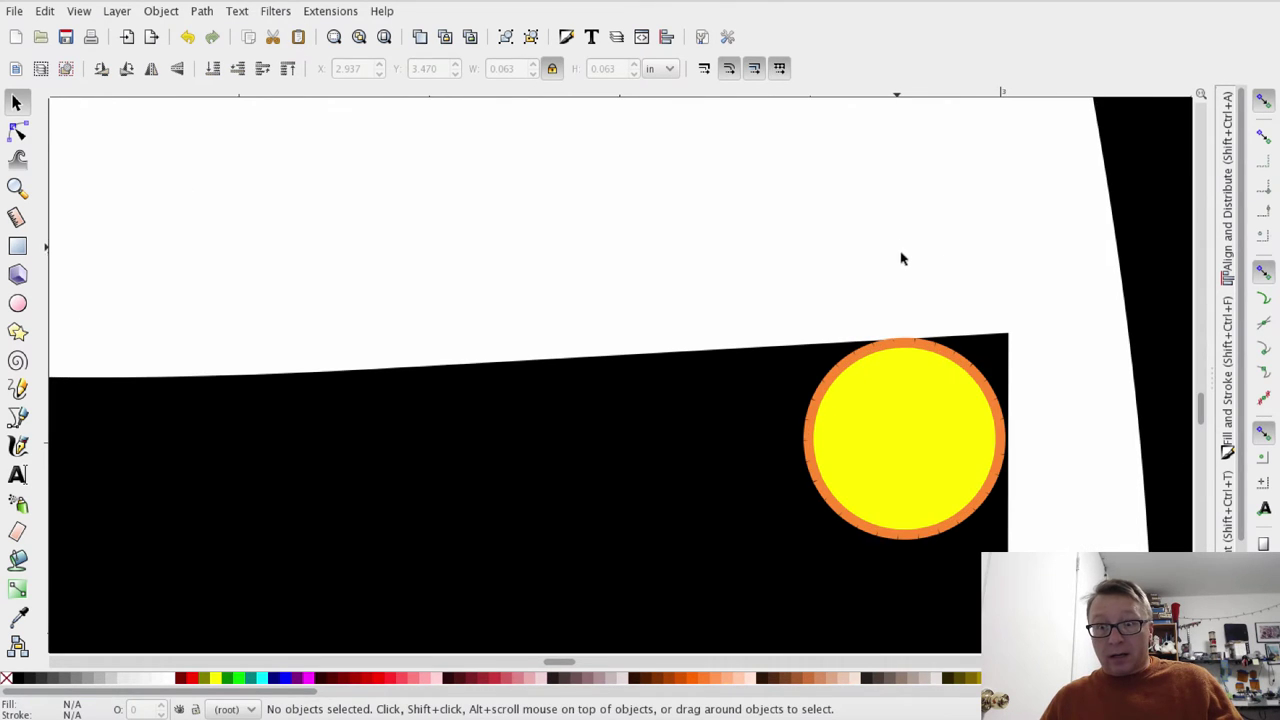
click(946, 450)
drag(946, 451, 951, 454)
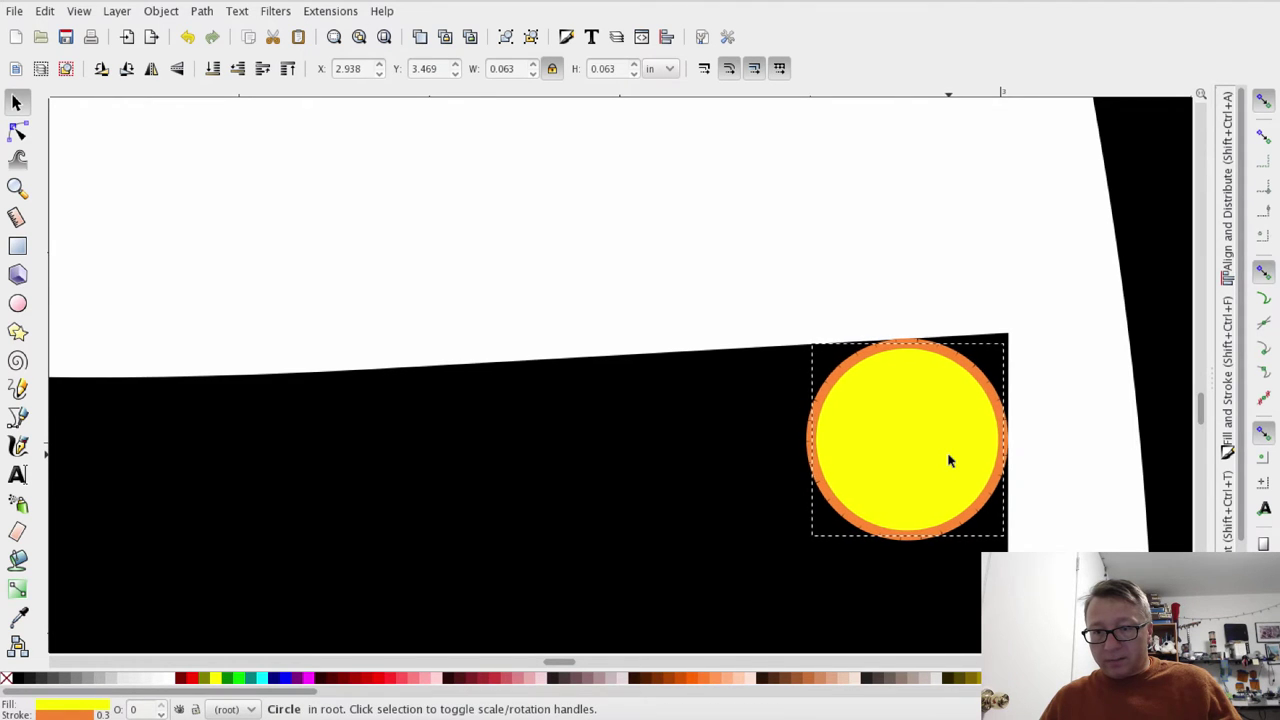
Insert four nodes on the glass path along the wine's top edge above the circle, up to the right corner
click(677, 470)
click(17, 131)
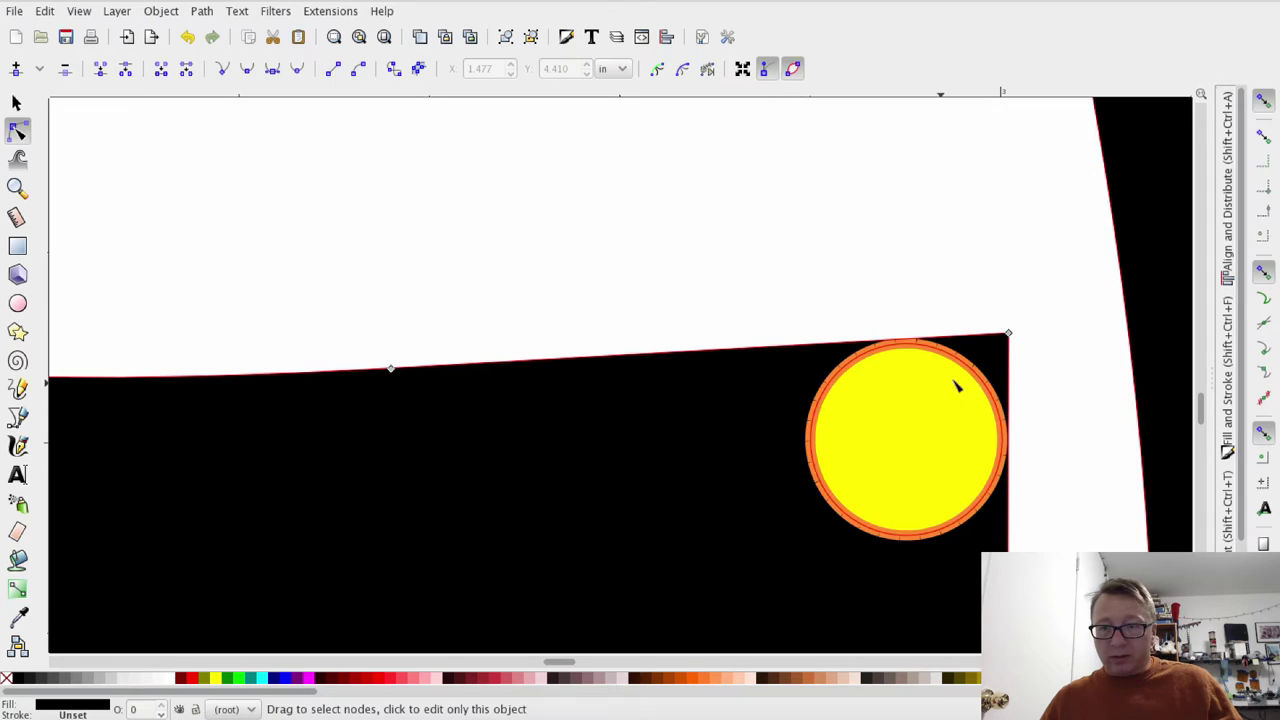
double_click(818, 346)
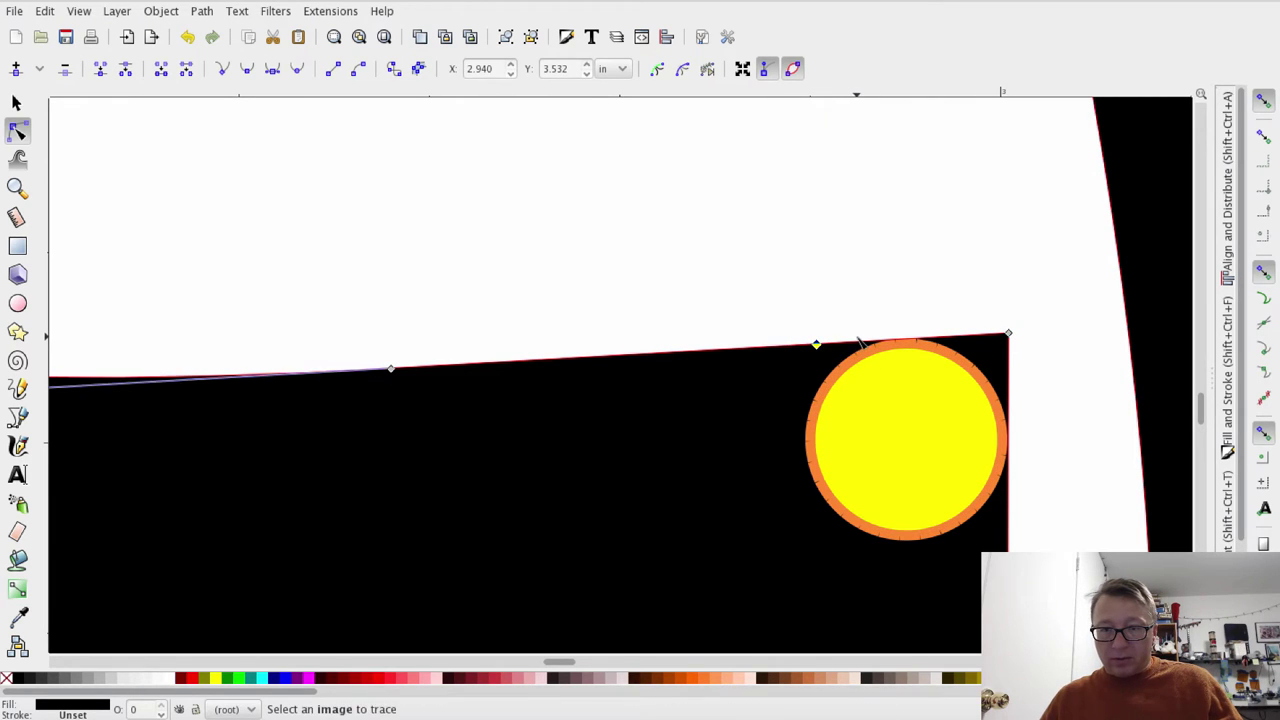
double_click(866, 344)
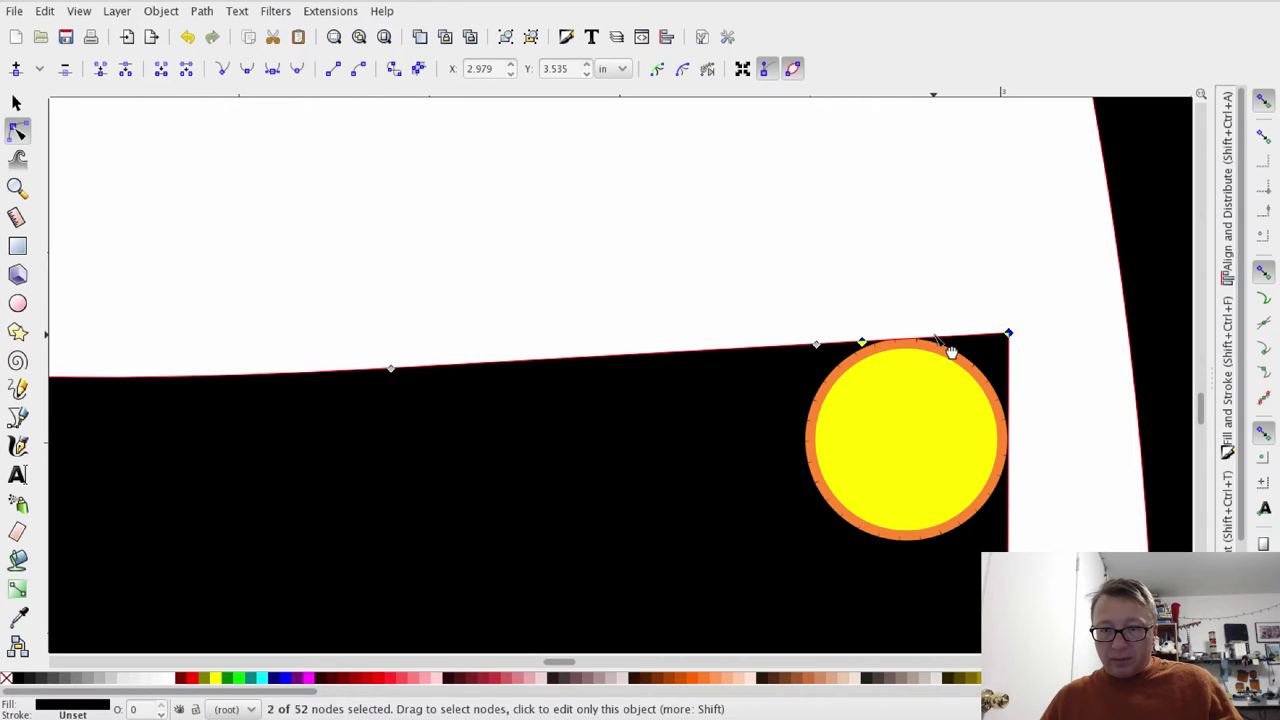
Insert five nodes down the wine's straight right edge beside the circle and two more along its top edge
double_click(1008, 368)
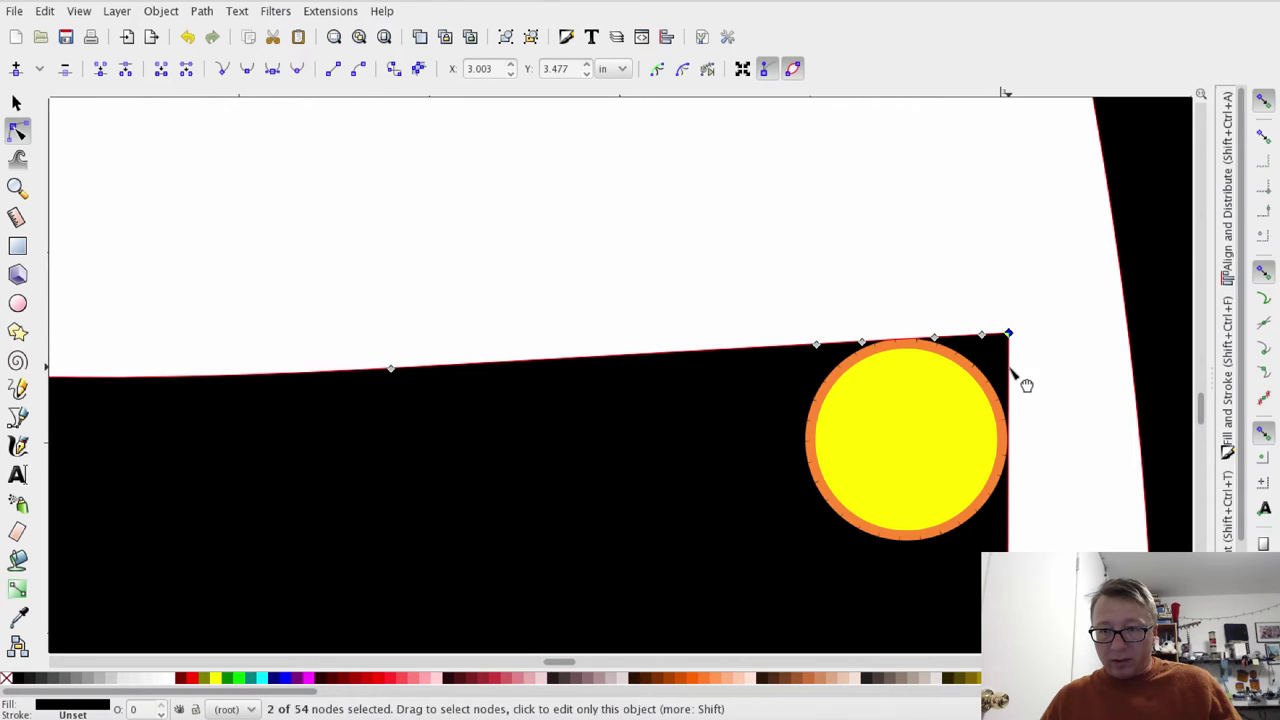
double_click(1008, 402)
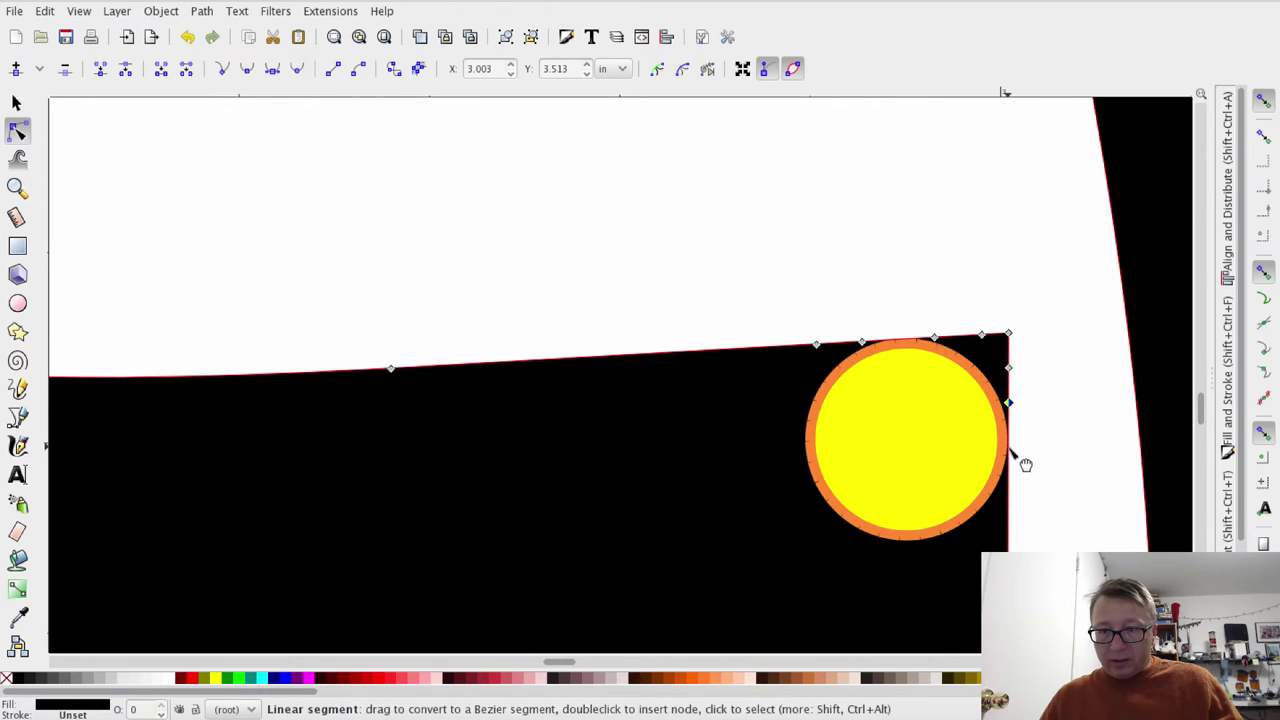
double_click(1008, 448)
double_click(1008, 497)
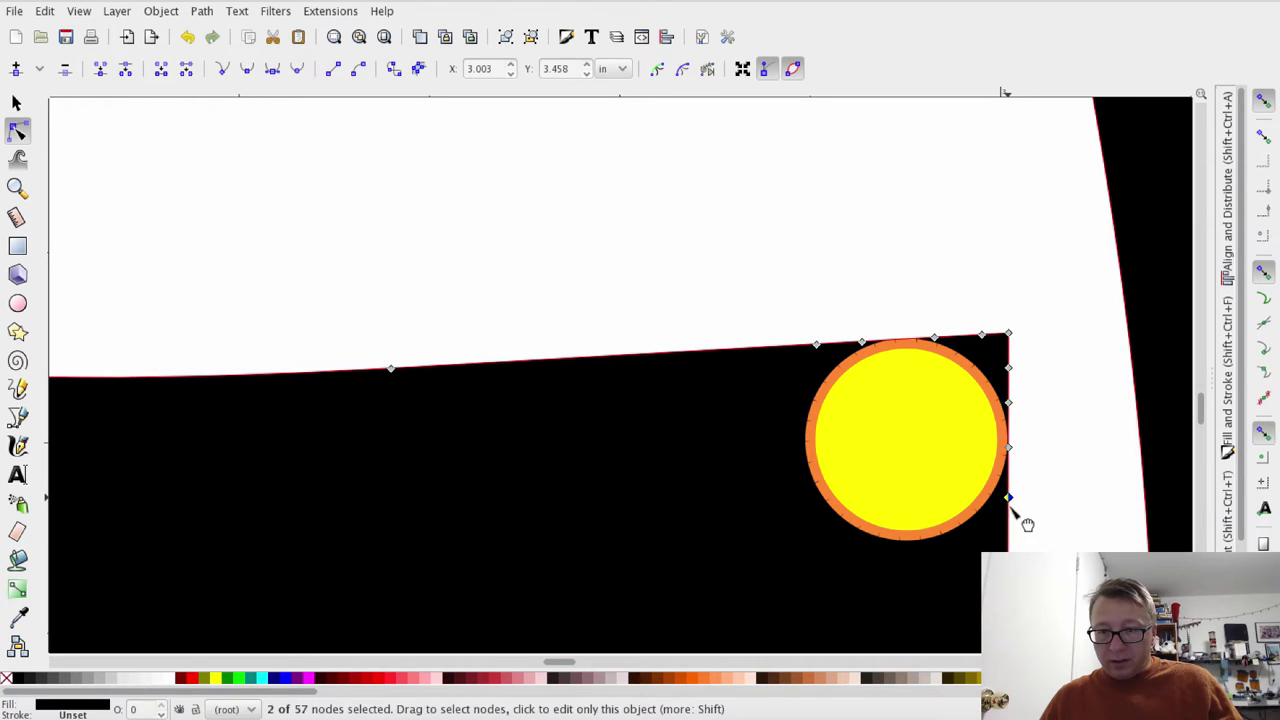
double_click(1008, 535)
click(1008, 448)
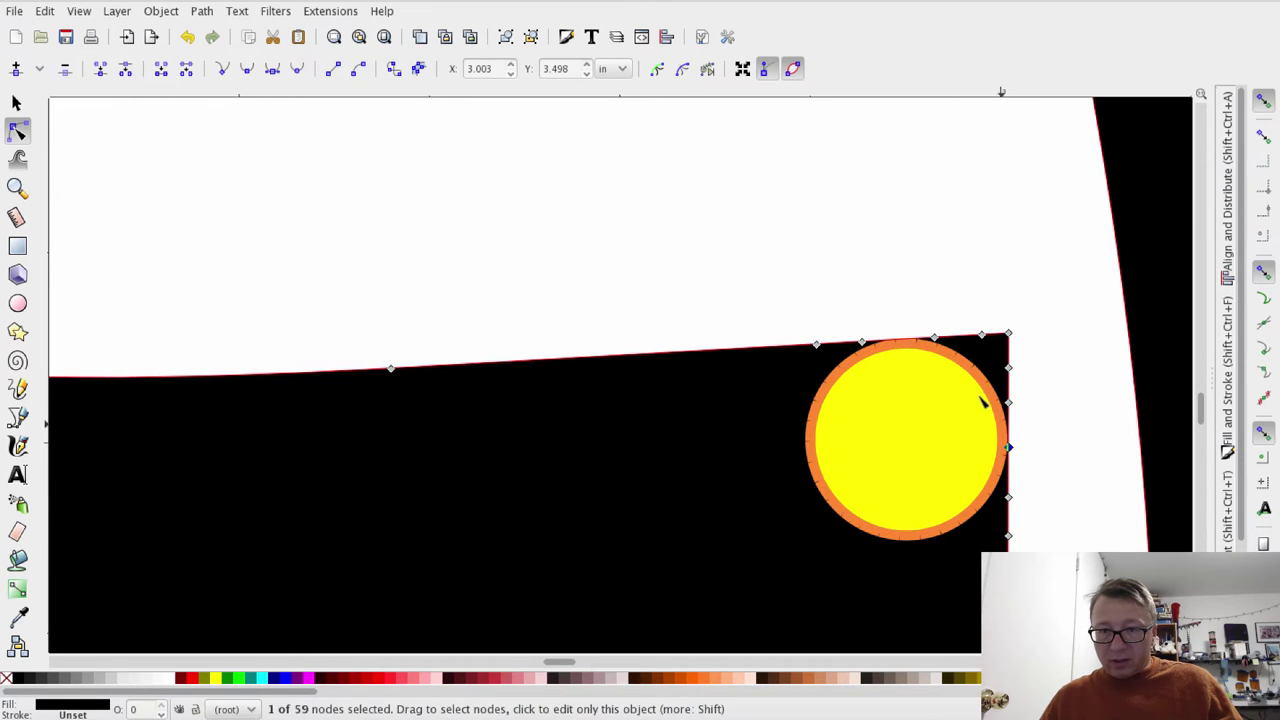
click(900, 341)
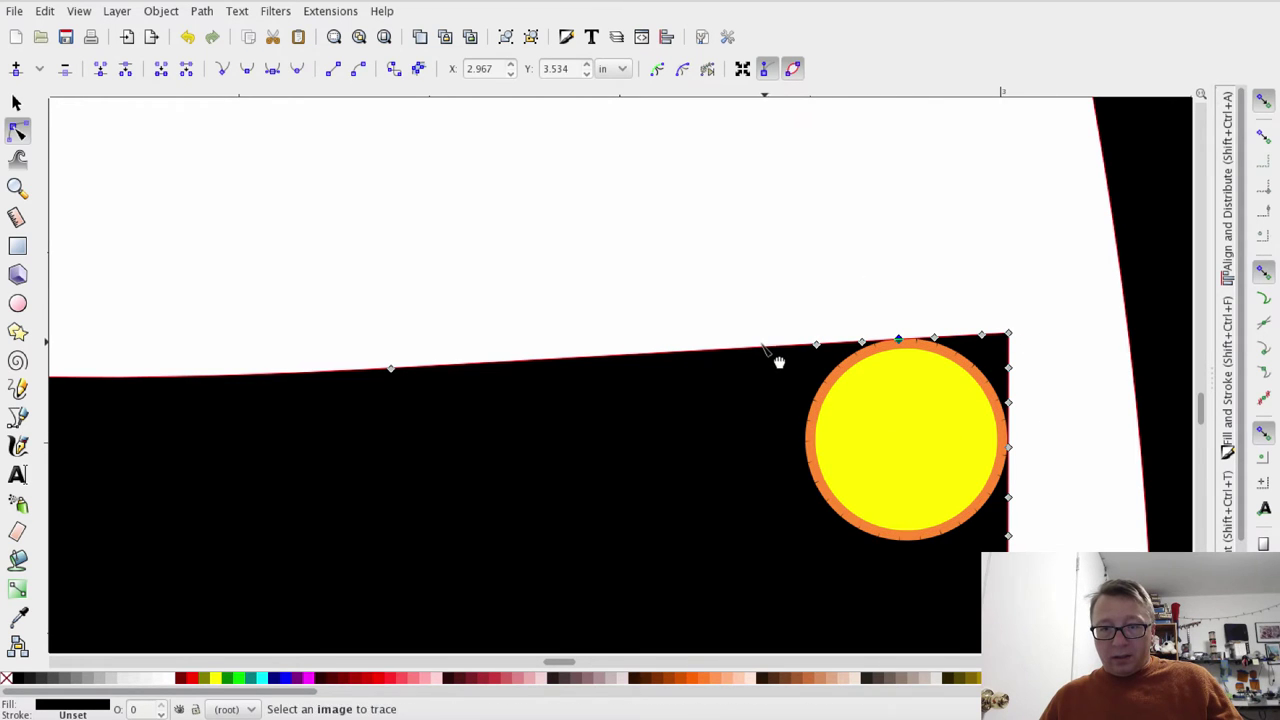
double_click(768, 347)
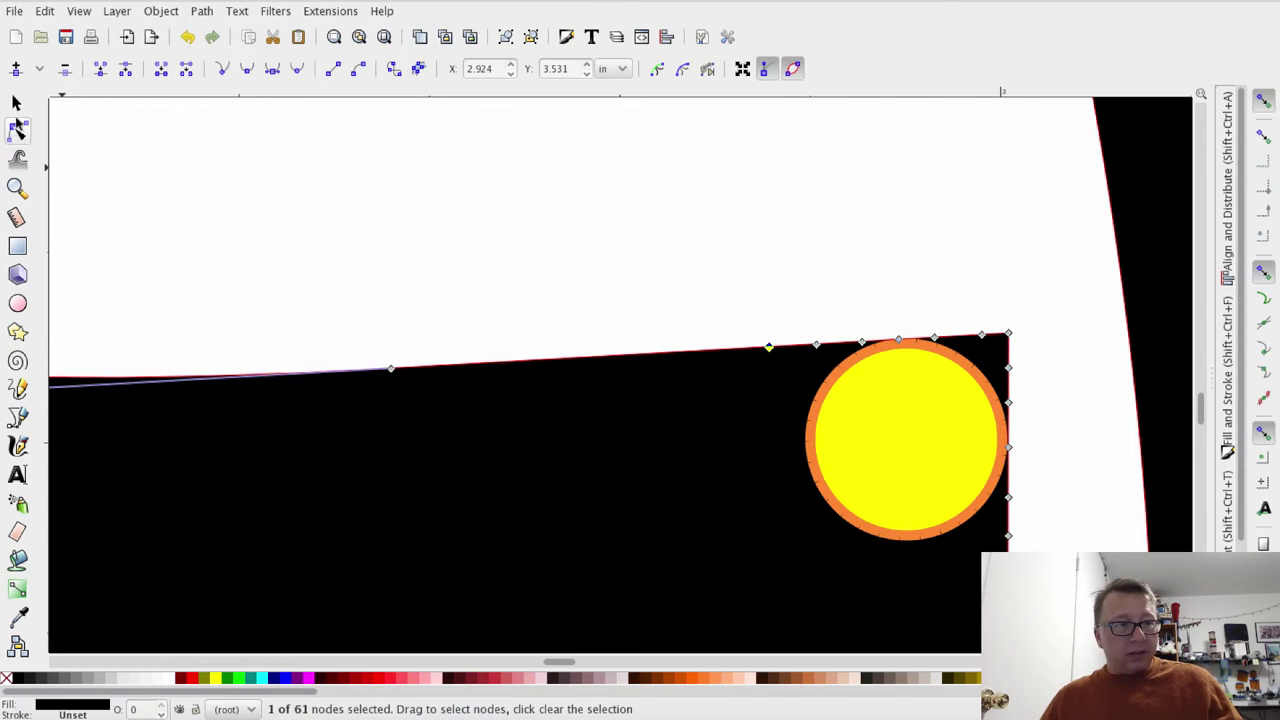
Make the ten nodes around the wine's upper right corner auto-smooth and try removing the sharp corner node
drag(815, 268, 1058, 516)
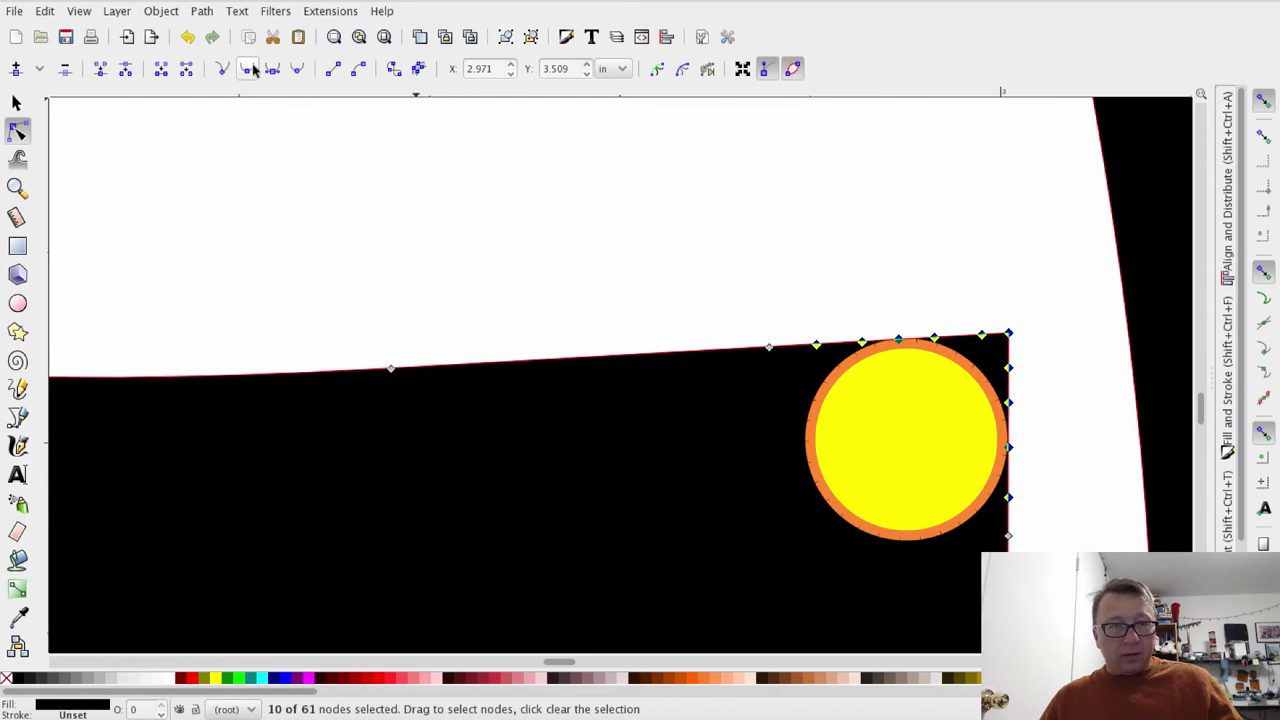
click(296, 72)
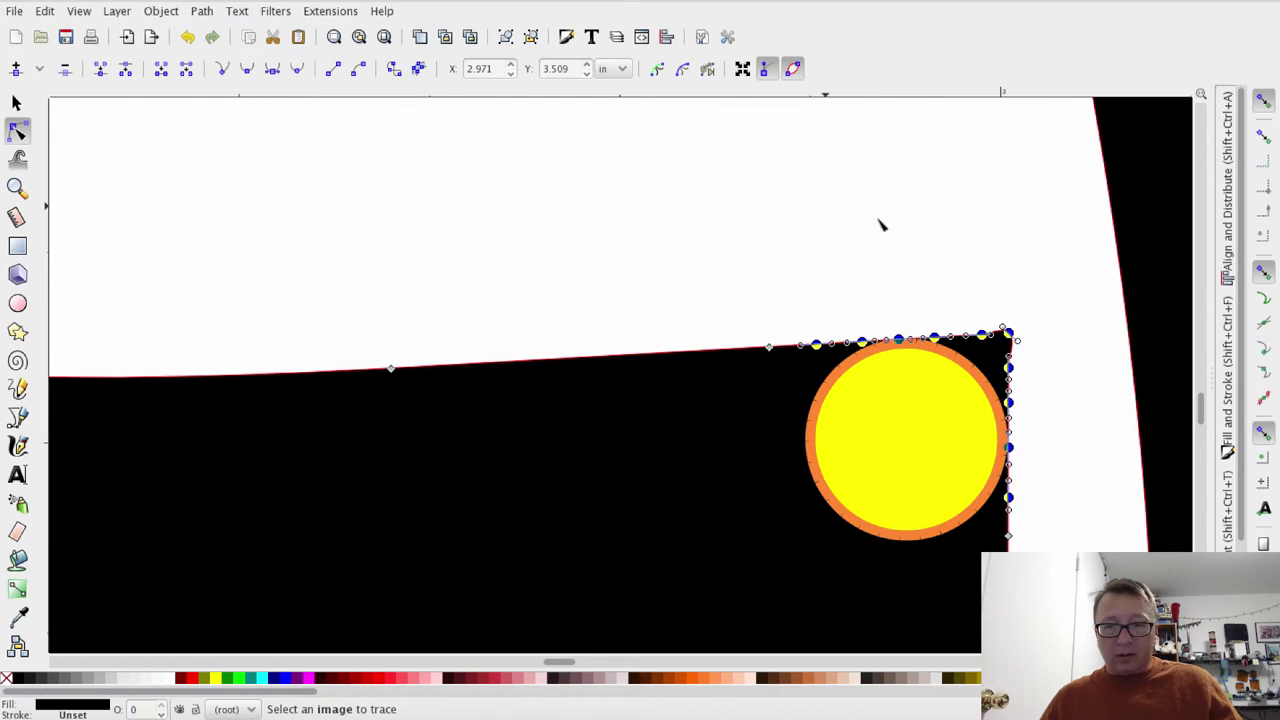
click(1010, 336)
ctrl+click(1010, 336)
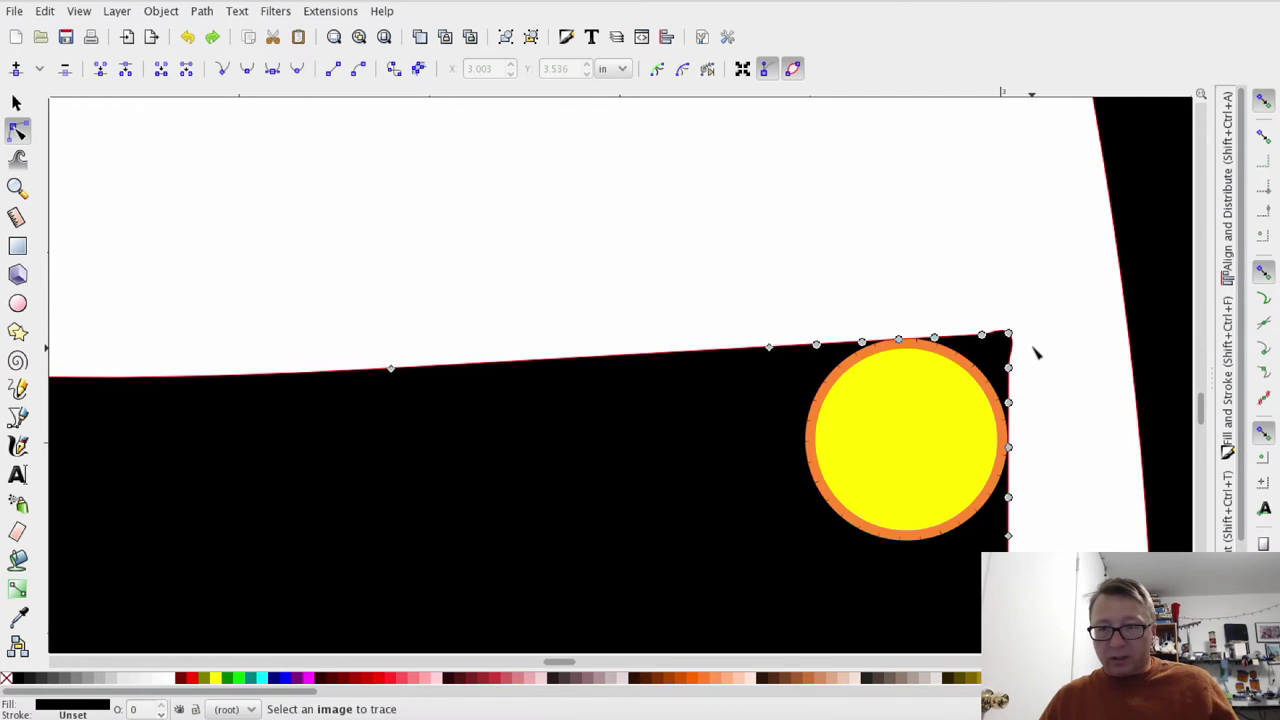
Round the wine's upper right corner by pulling the corner node in to about X 2.991, Y 3.524 in and auto-smoothing its neighbouring nodes
drag(1008, 340, 981, 359)
click(1009, 370)
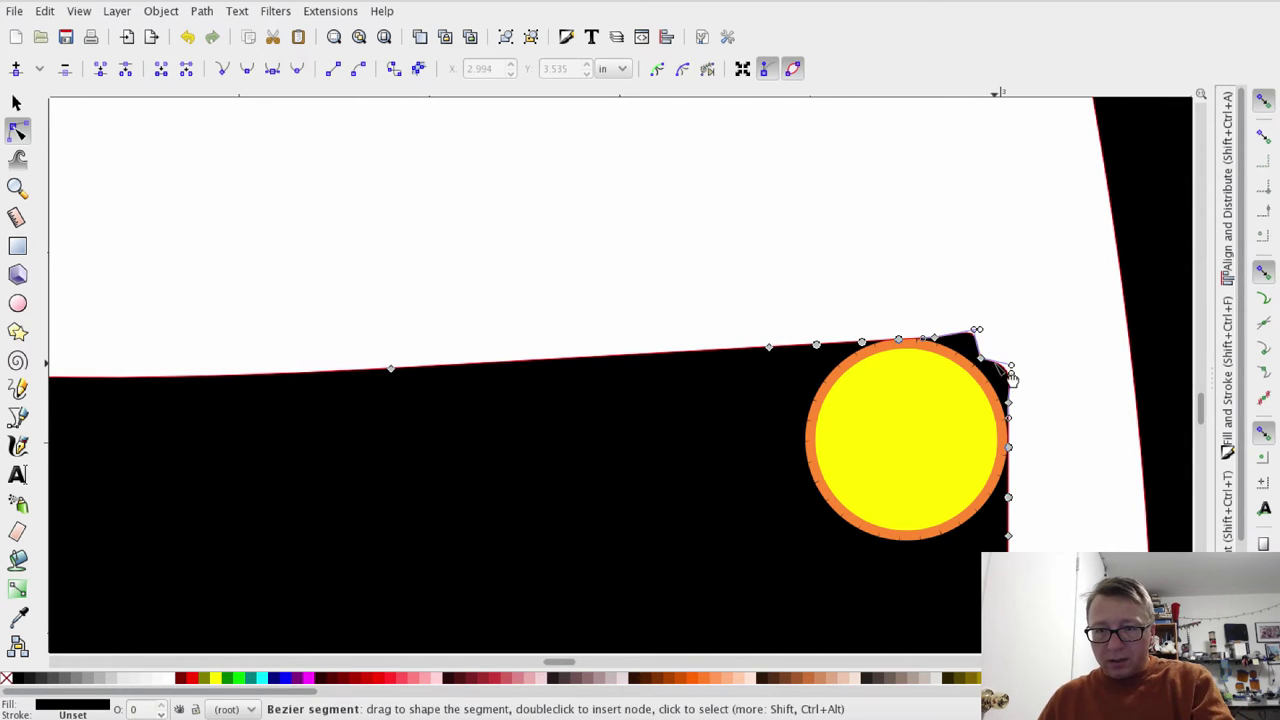
click(988, 345)
drag(920, 308, 1050, 422)
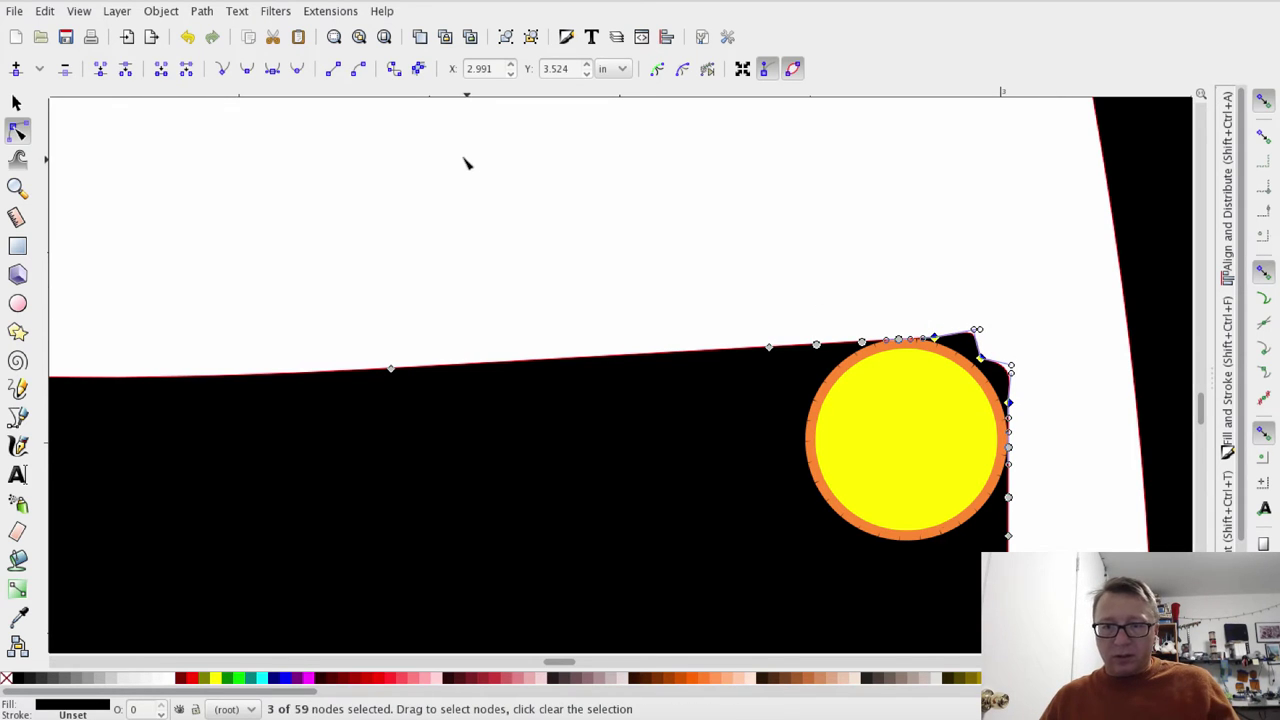
click(297, 68)
click(1052, 382)
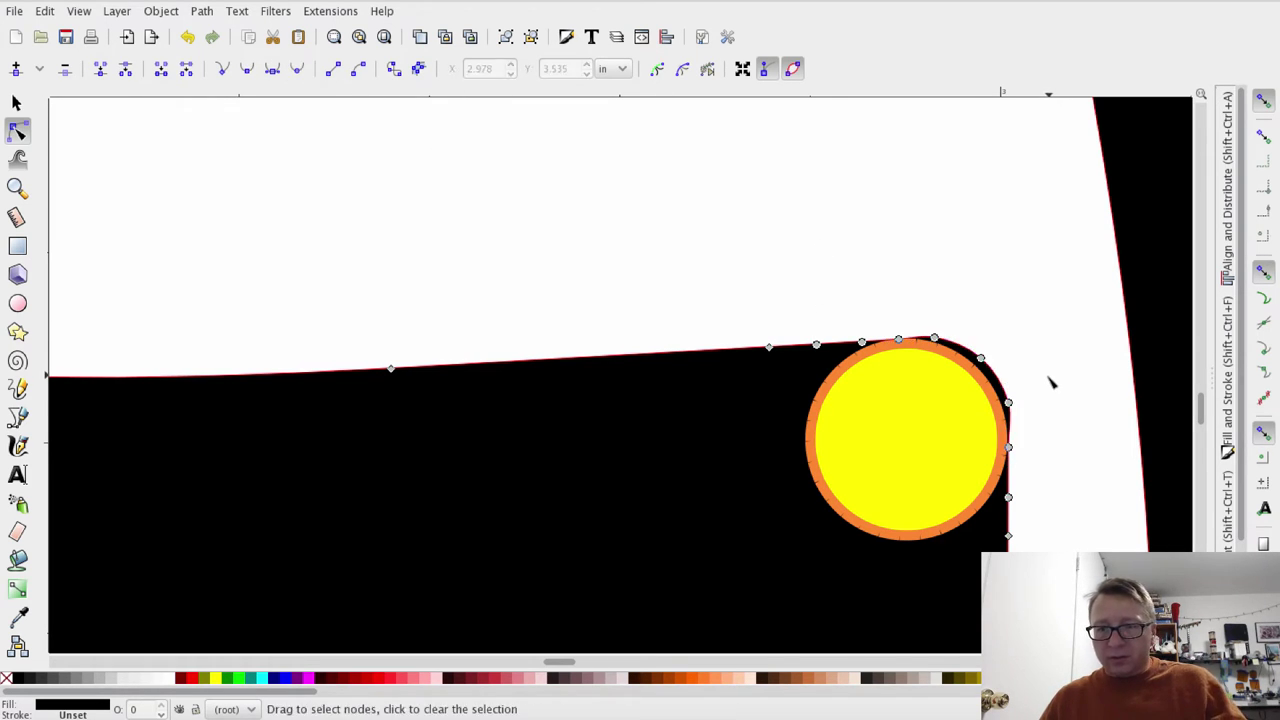
Shift the top-edge nodes back to about X 2.955, Y 3.533 in and the right-edge nodes slightly outward and down beside the circle
scroll(1013, 355, up, 1)
scroll(1011, 346, down, 2)
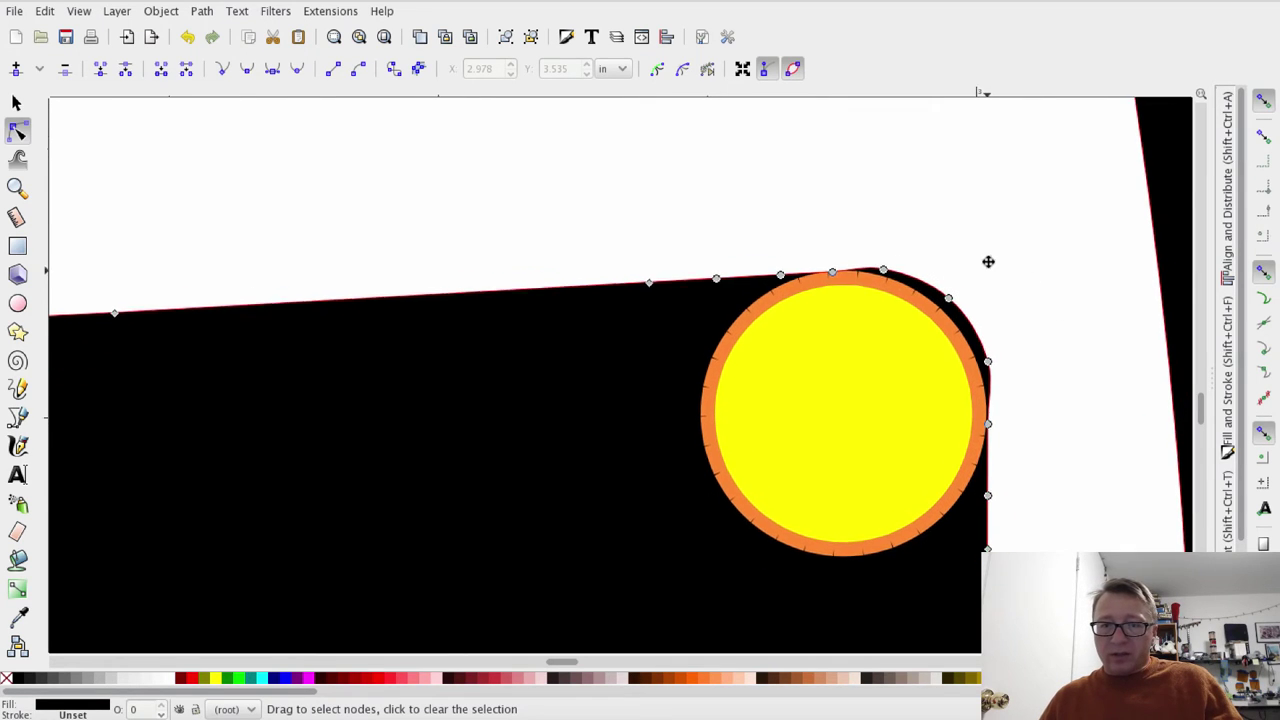
click(831, 257)
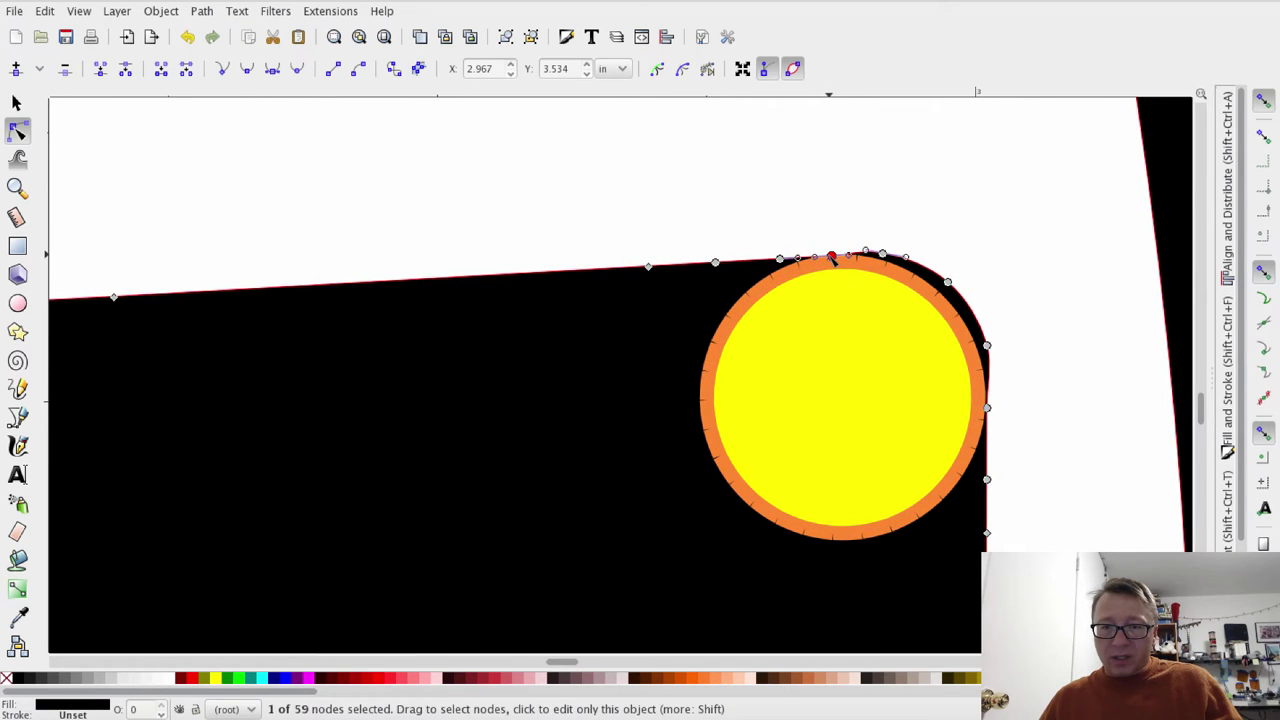
drag(833, 260, 767, 263)
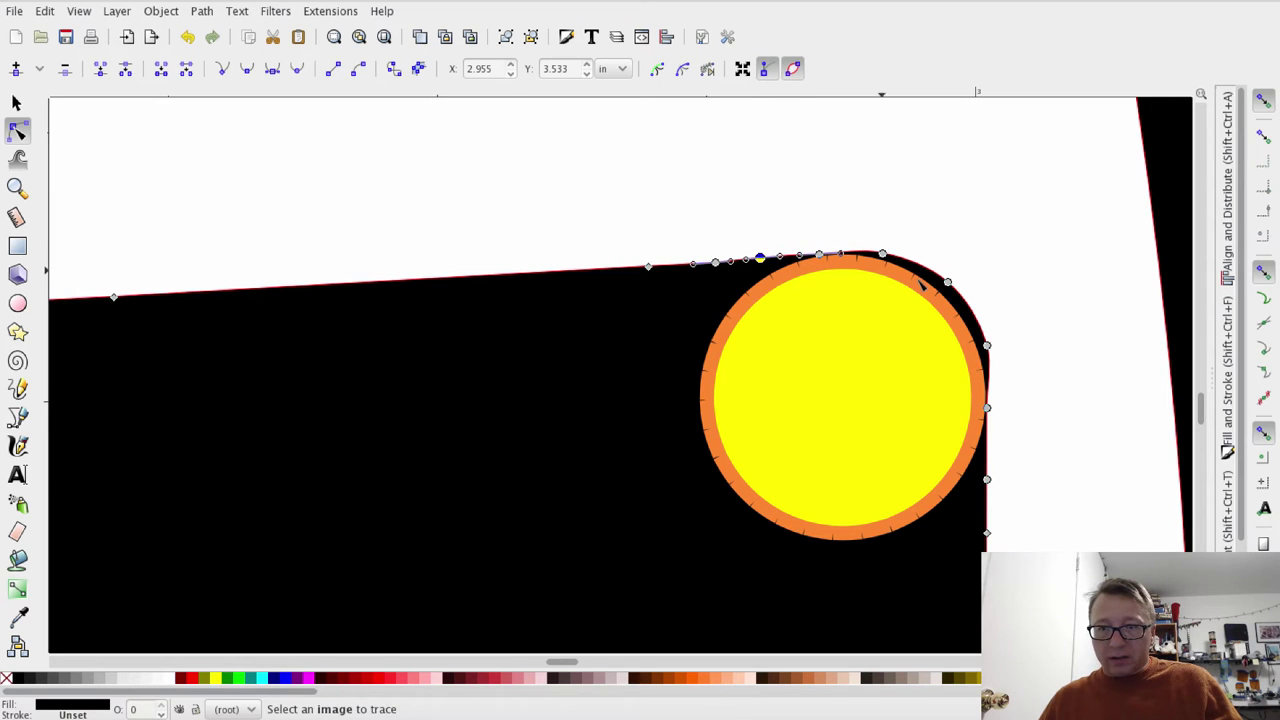
click(995, 424)
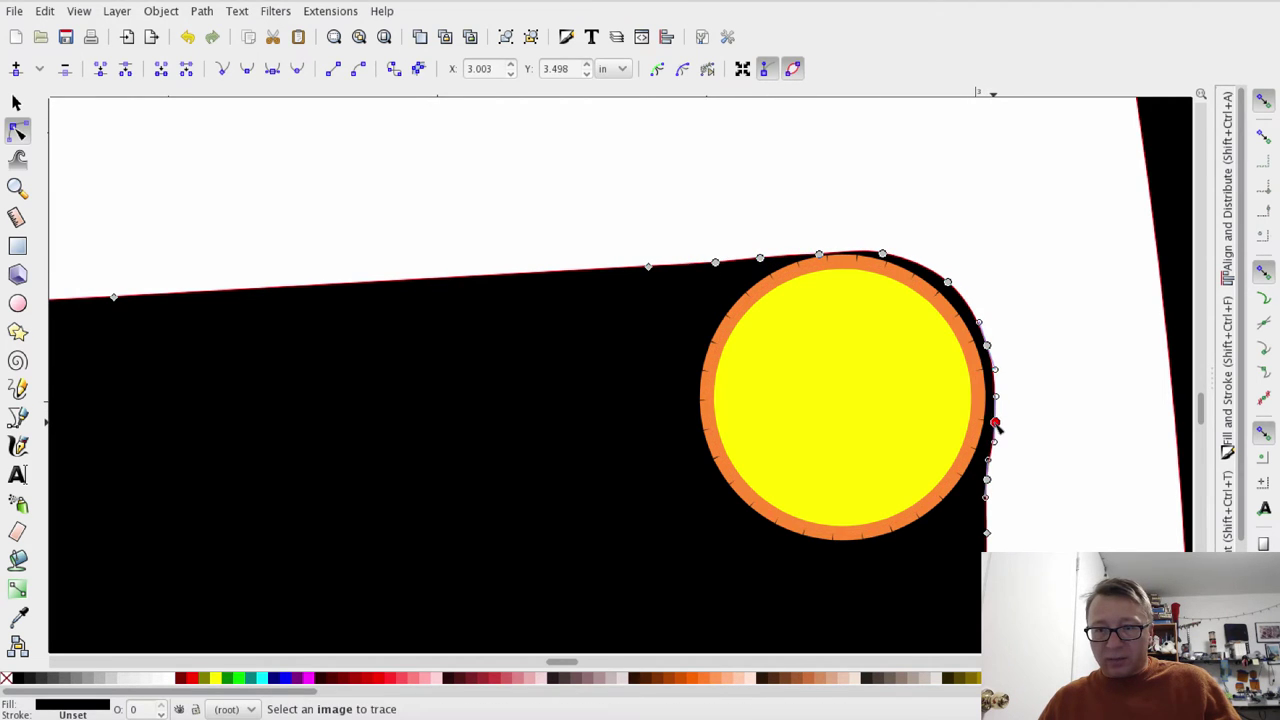
drag(995, 424, 991, 427)
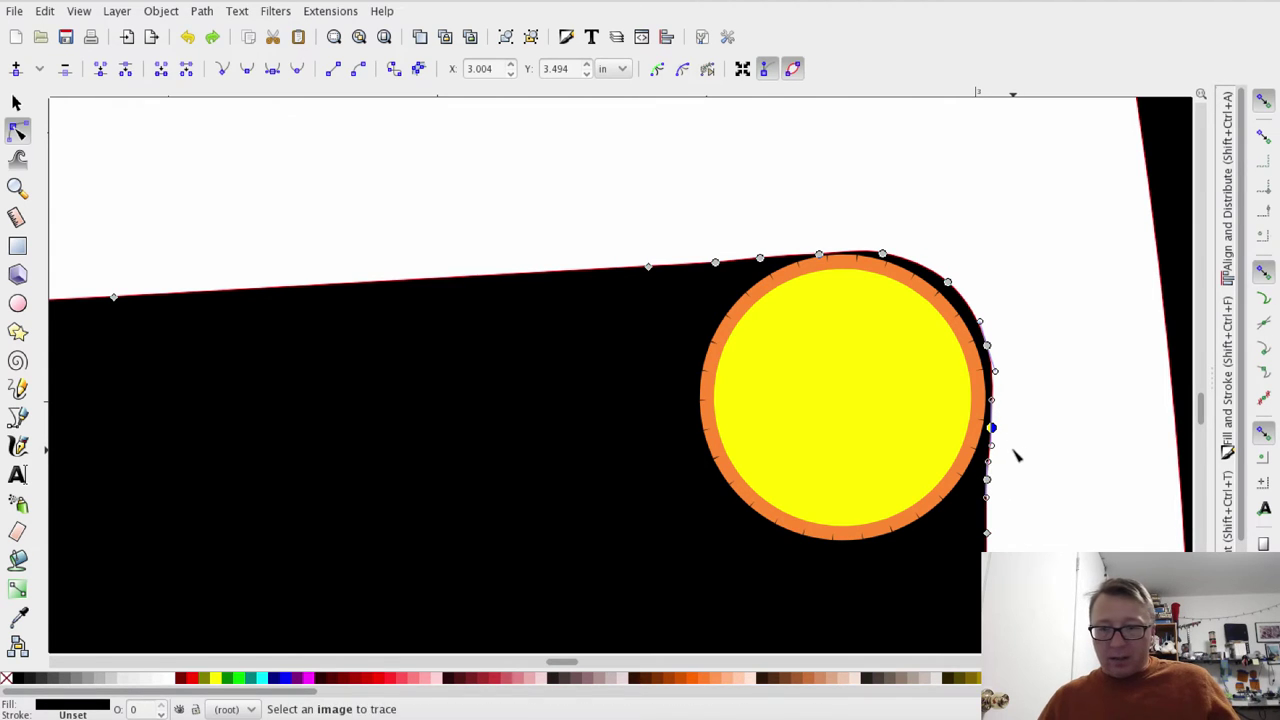
click(988, 490)
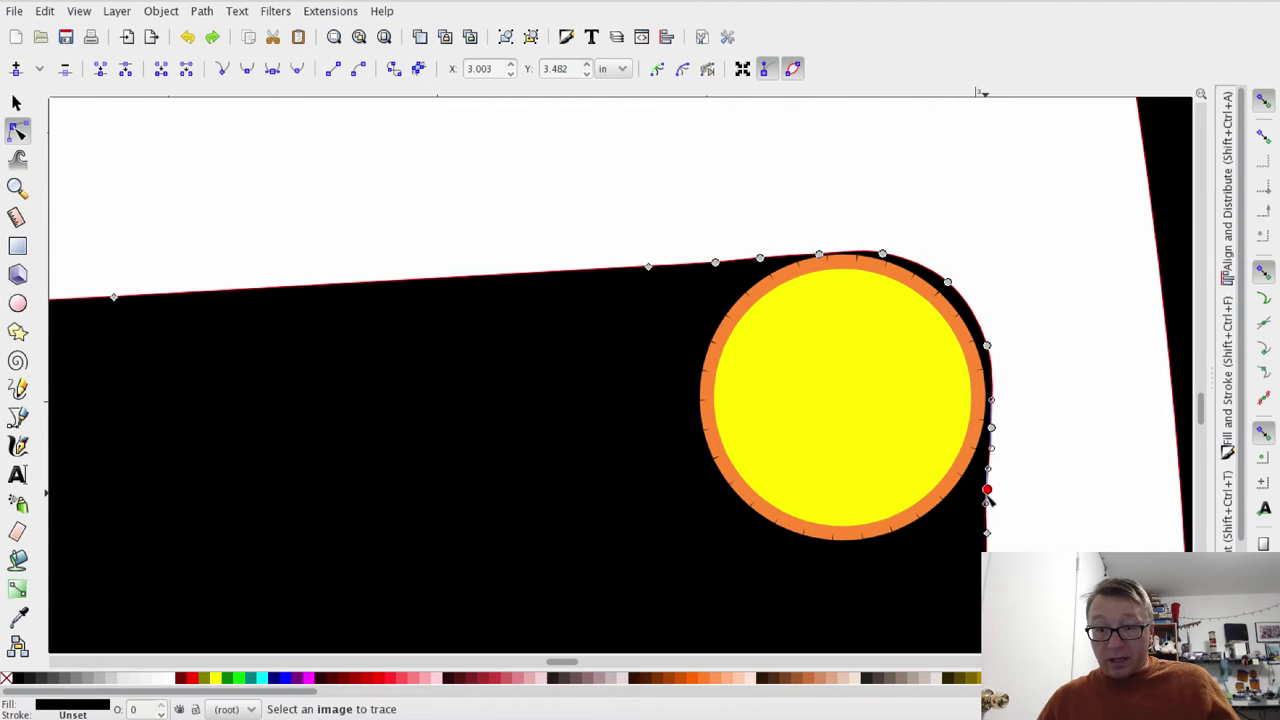
Raise the top node above the circle to about Y 3.534 in and shape the next two nodes into an even arc around it
click(886, 356)
ctrl+scroll(866, 274, up, 3)
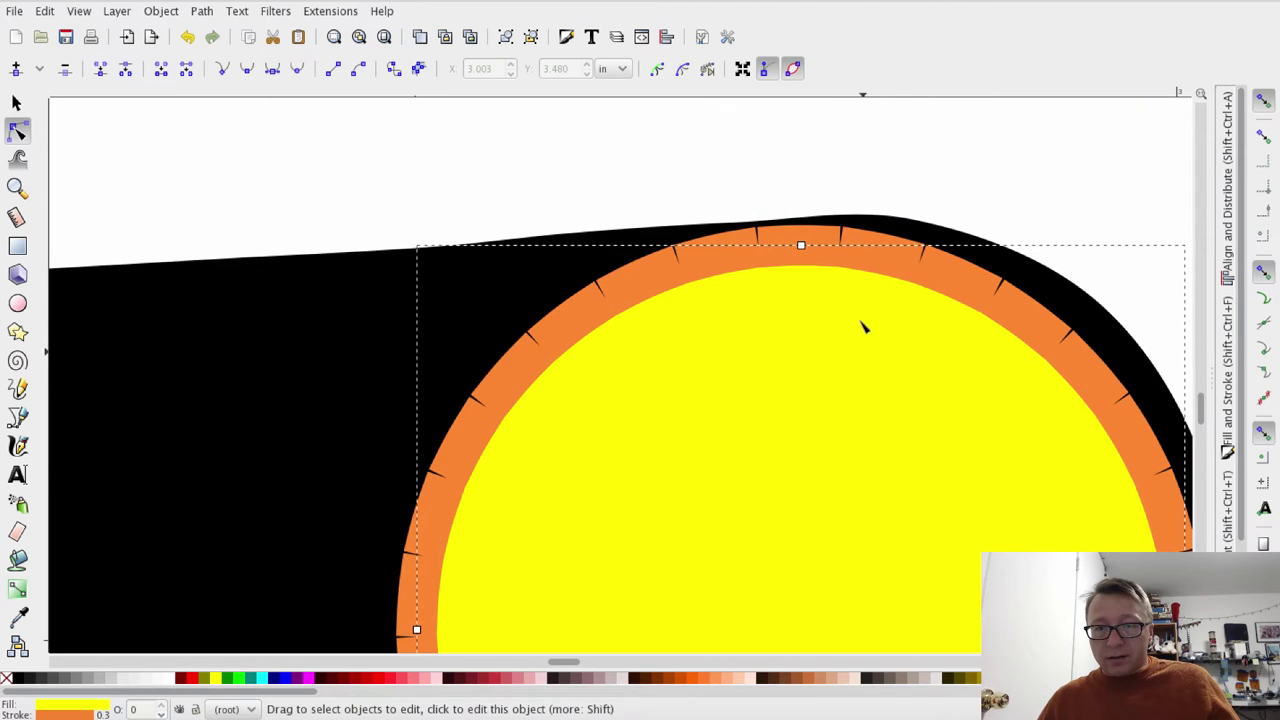
click(744, 224)
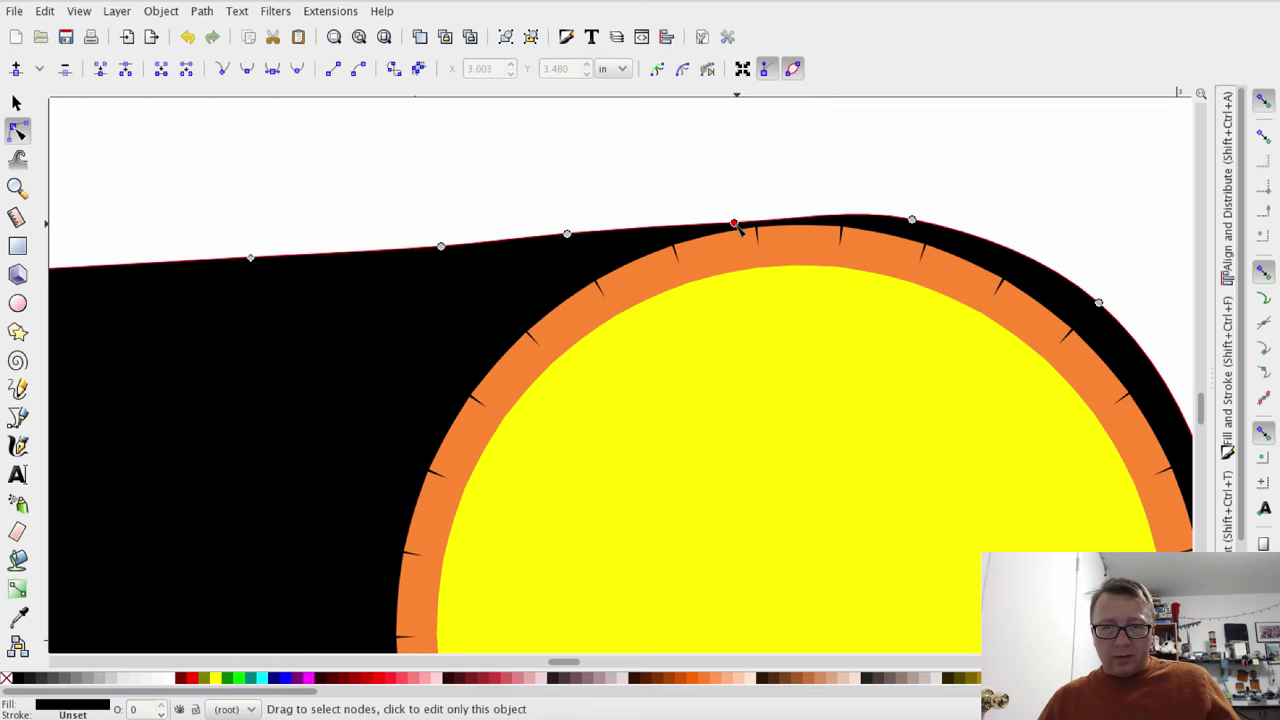
drag(803, 216, 804, 214)
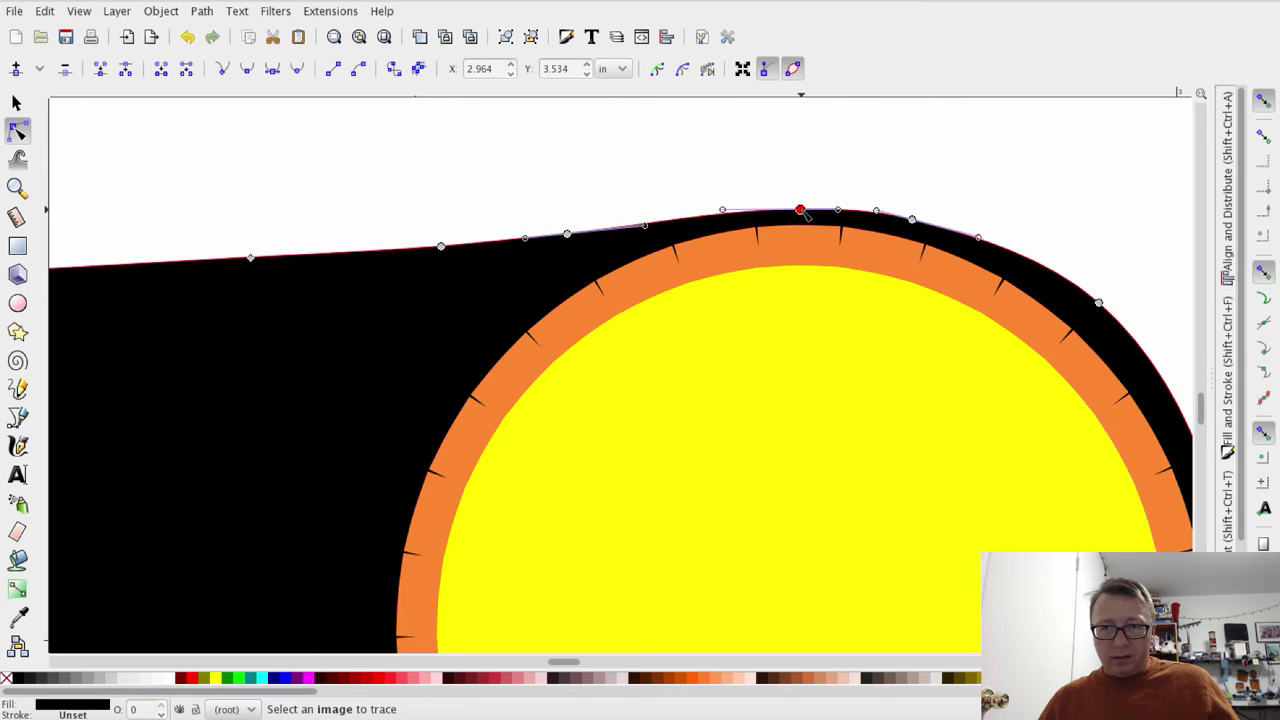
drag(1128, 280, 948, 255)
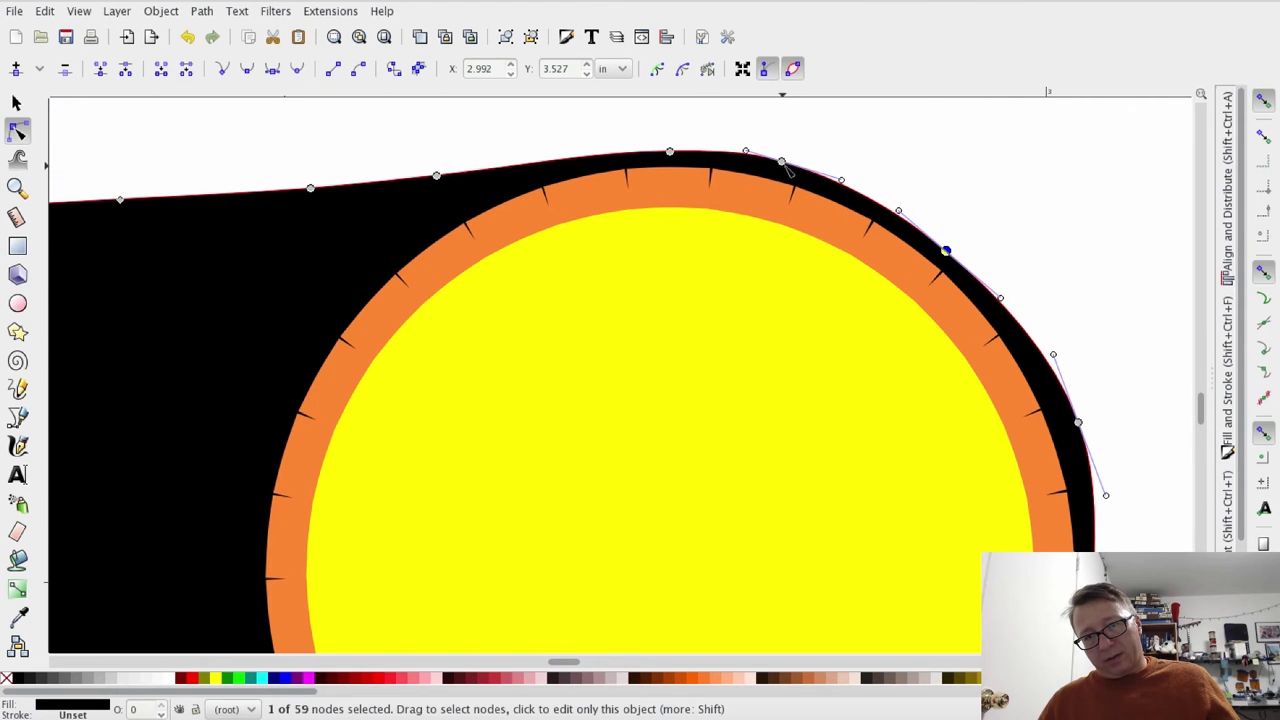
drag(783, 161, 817, 179)
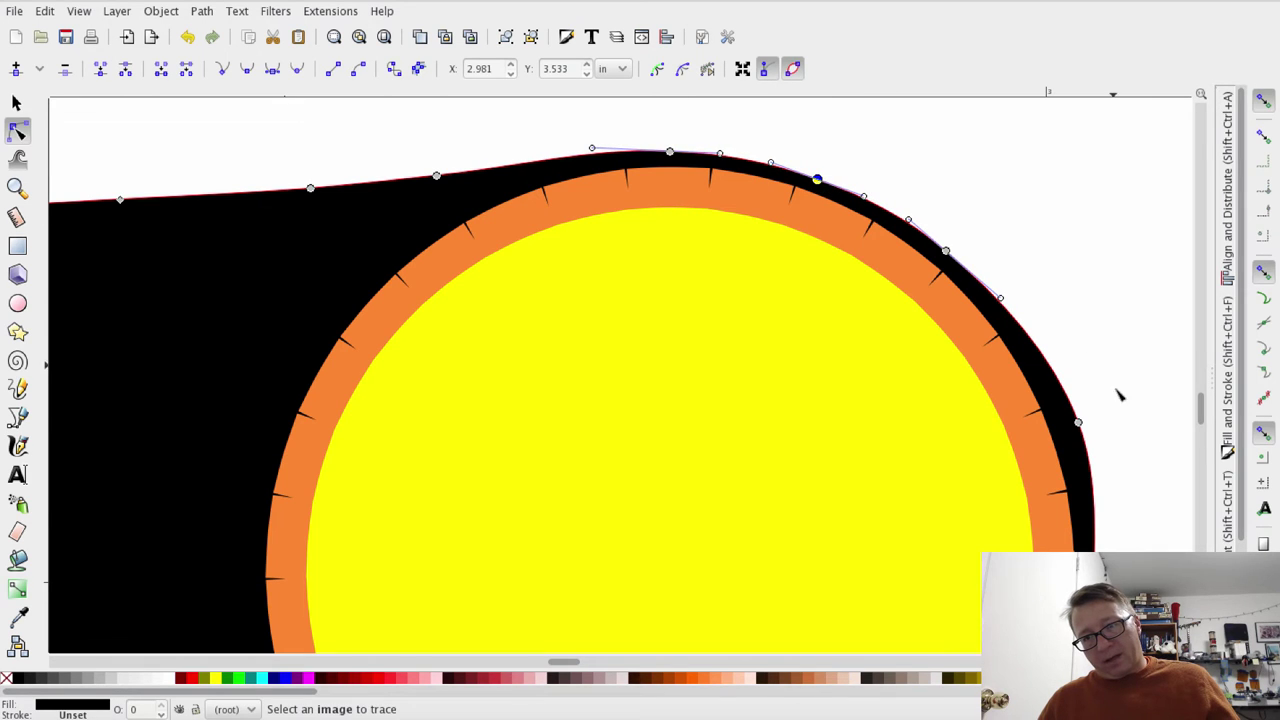
Move the two right-side nodes up to about X 3.000, Y 3.517 in and X 3.004, Y 3.504 in to follow the circle
drag(1079, 424, 1047, 381)
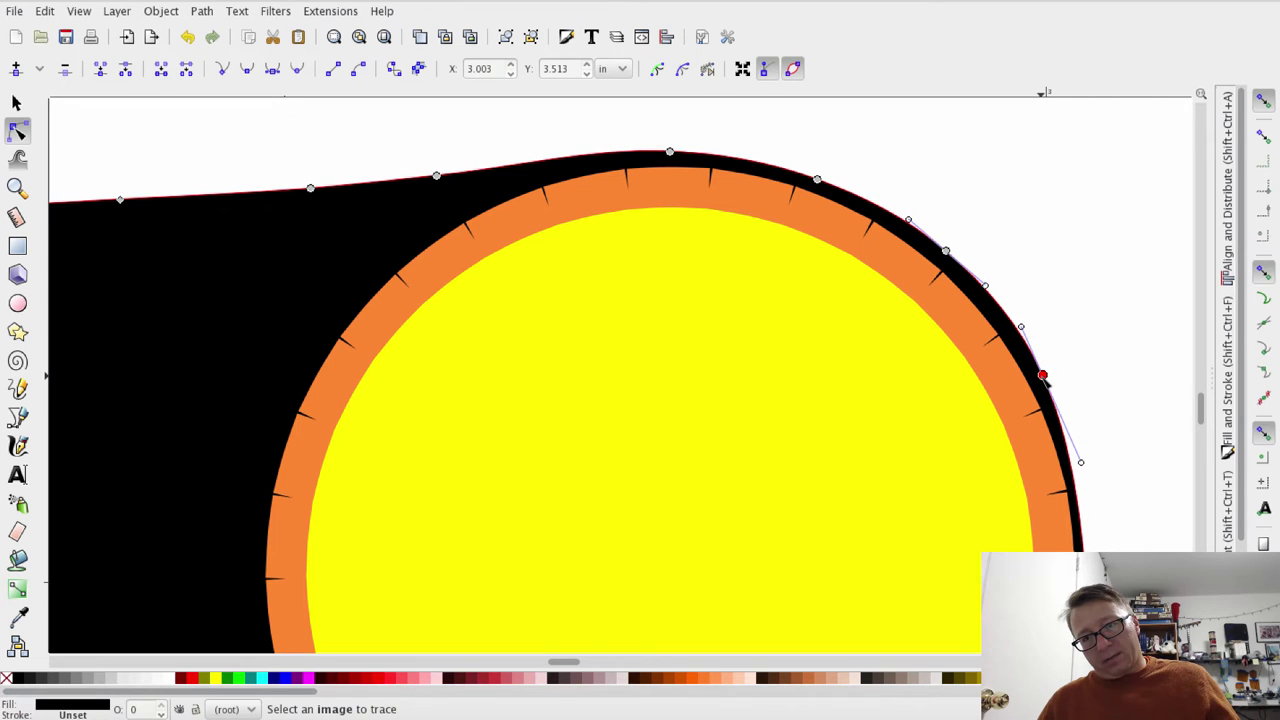
scroll(1096, 395, down, 5)
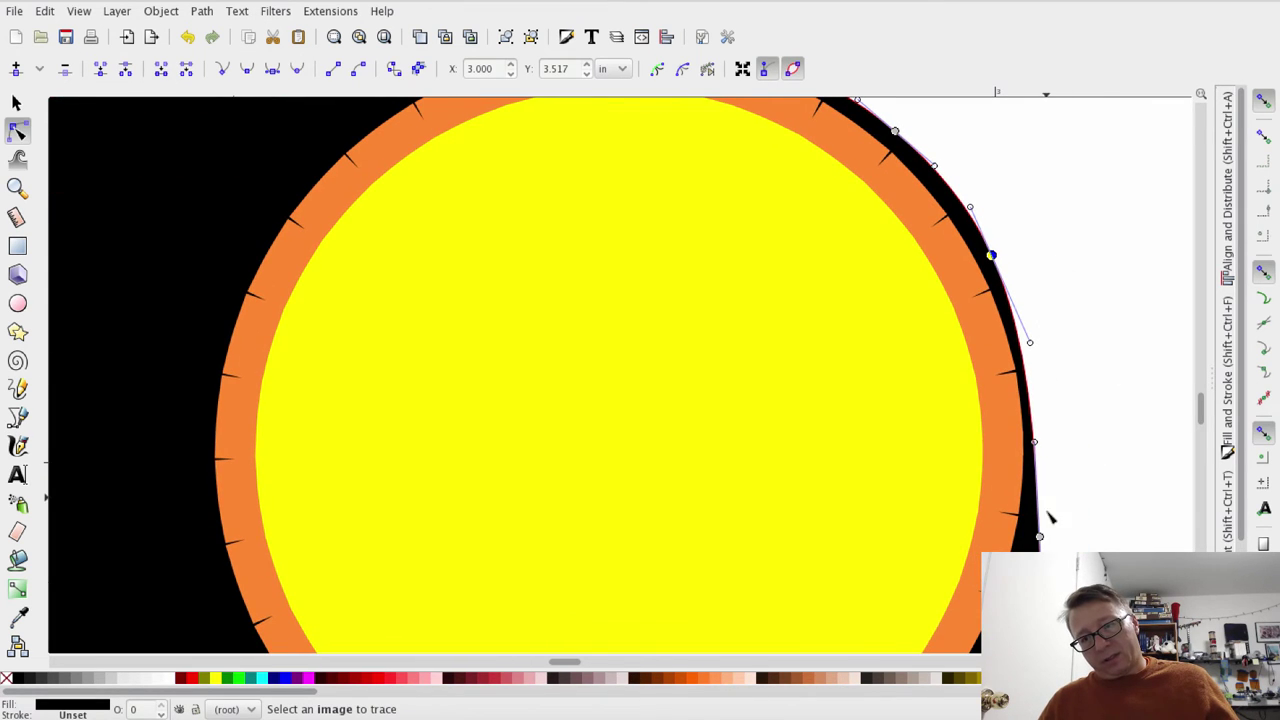
drag(1039, 537, 1043, 418)
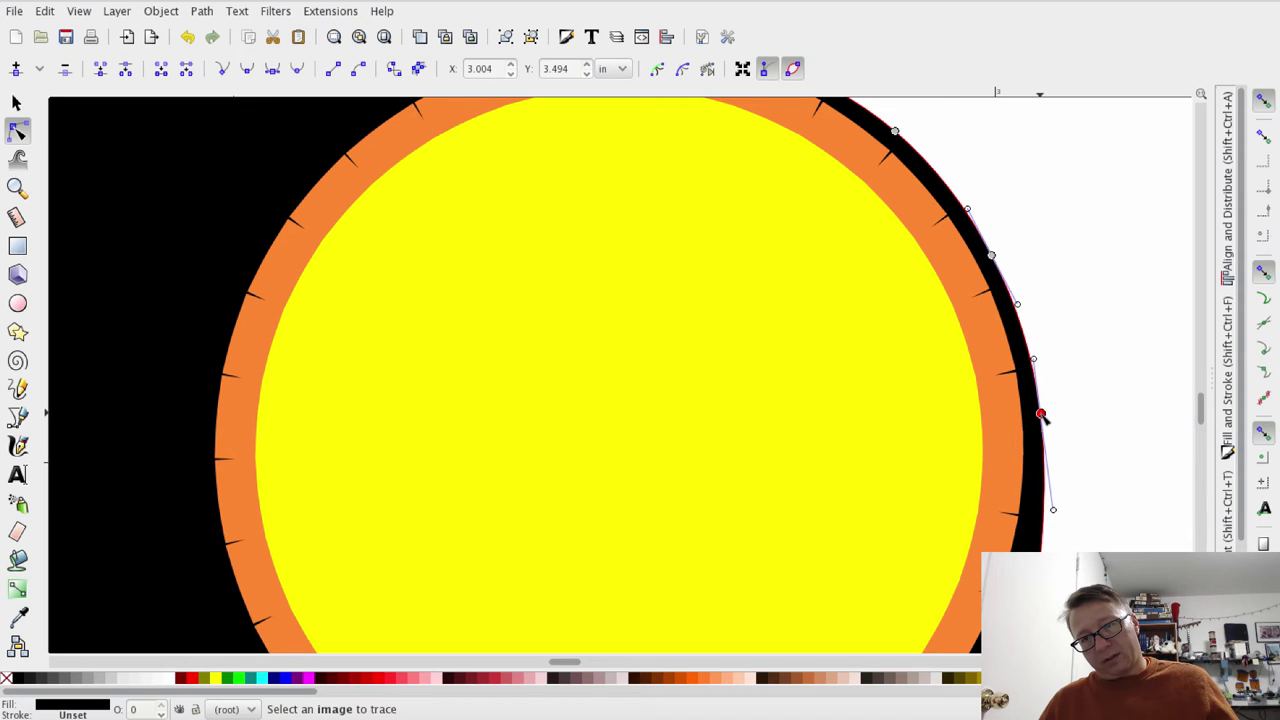
scroll(1086, 380, up, 5)
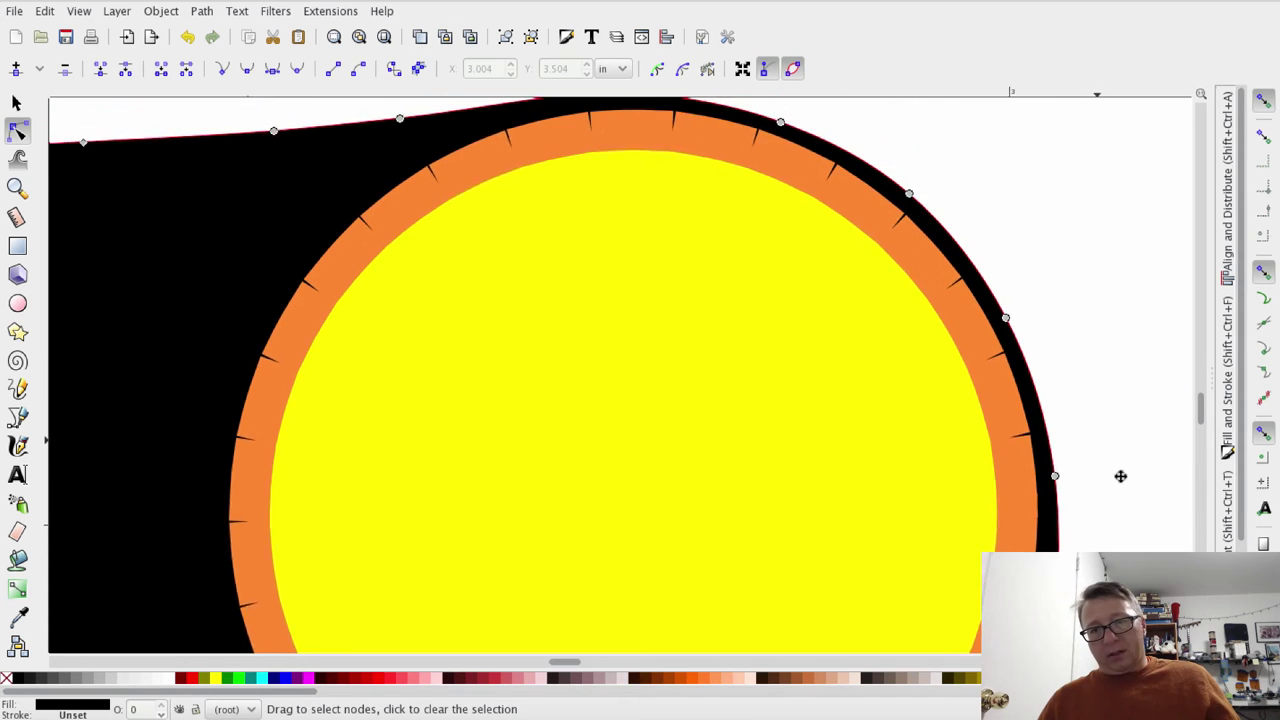
Check the rounded corner's clearance by shifting the 0.063 in circle around inside it and down along the wine's right edge
key(s)
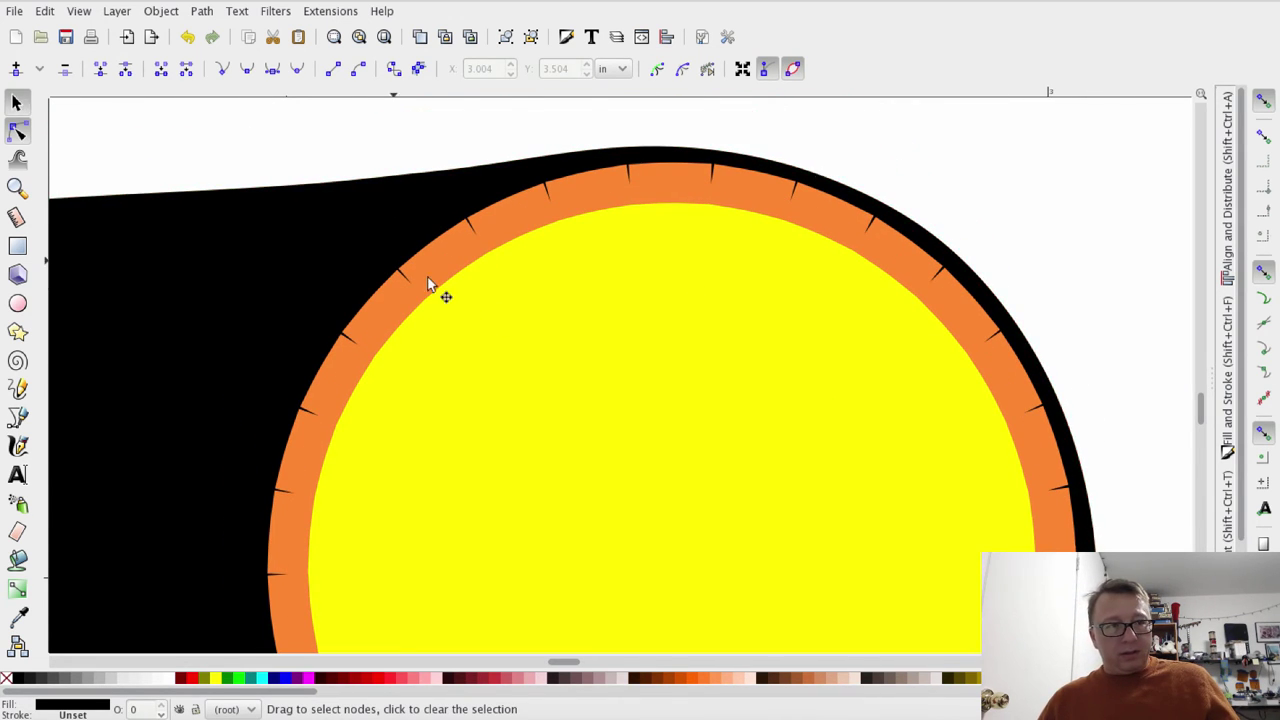
mouse_move(587, 374)
mouse_down()
mouse_move(560, 360)
mouse_move(600, 364)
mouse_up()
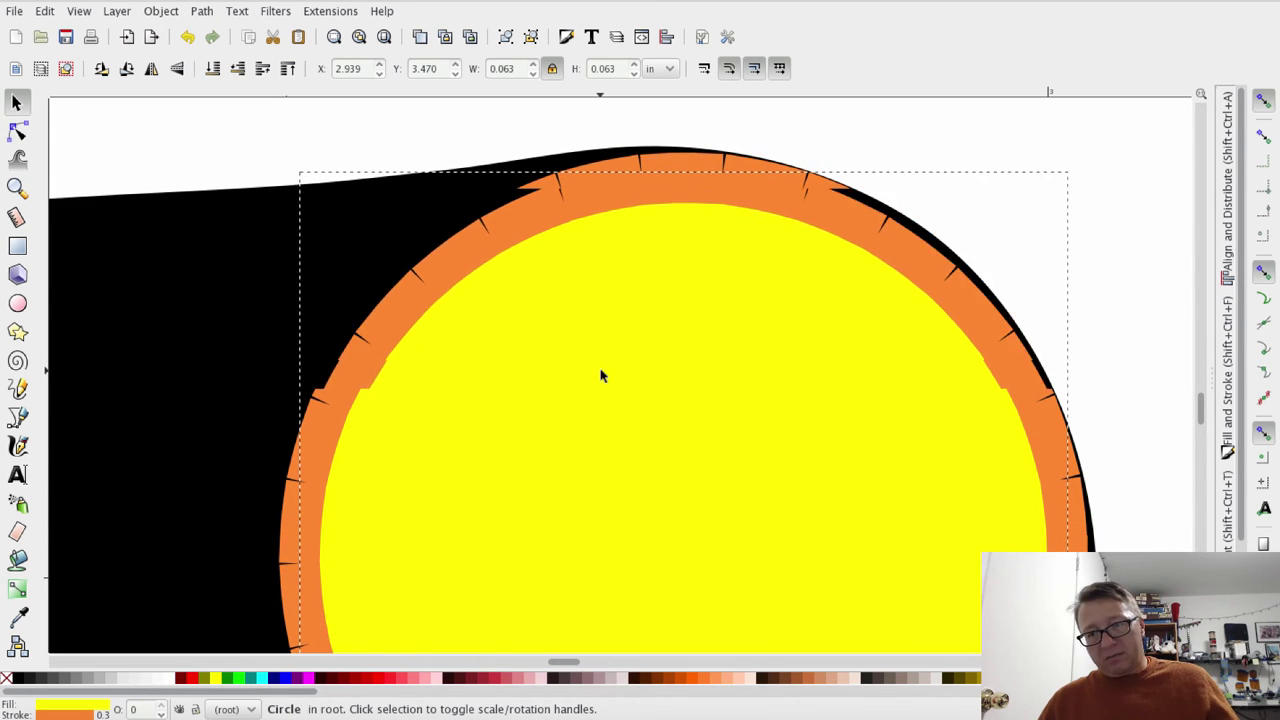
drag(603, 380, 645, 372)
click(890, 380)
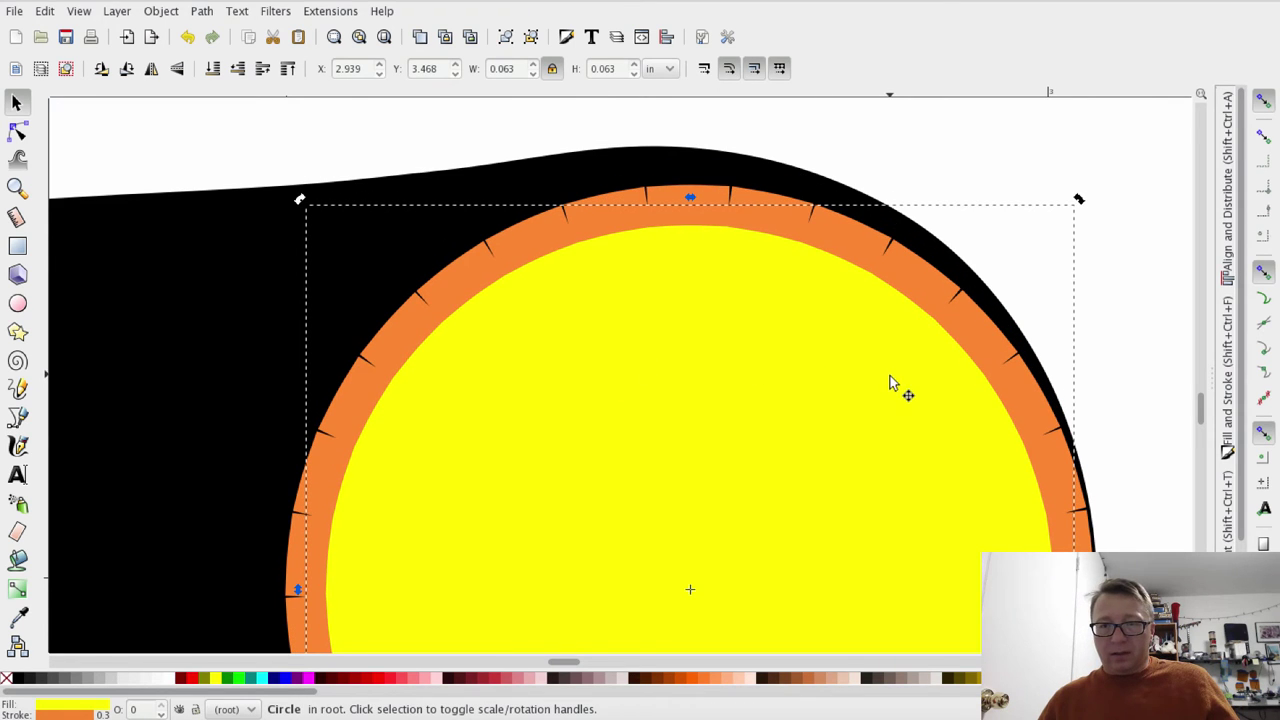
scroll(1122, 389, down, 9)
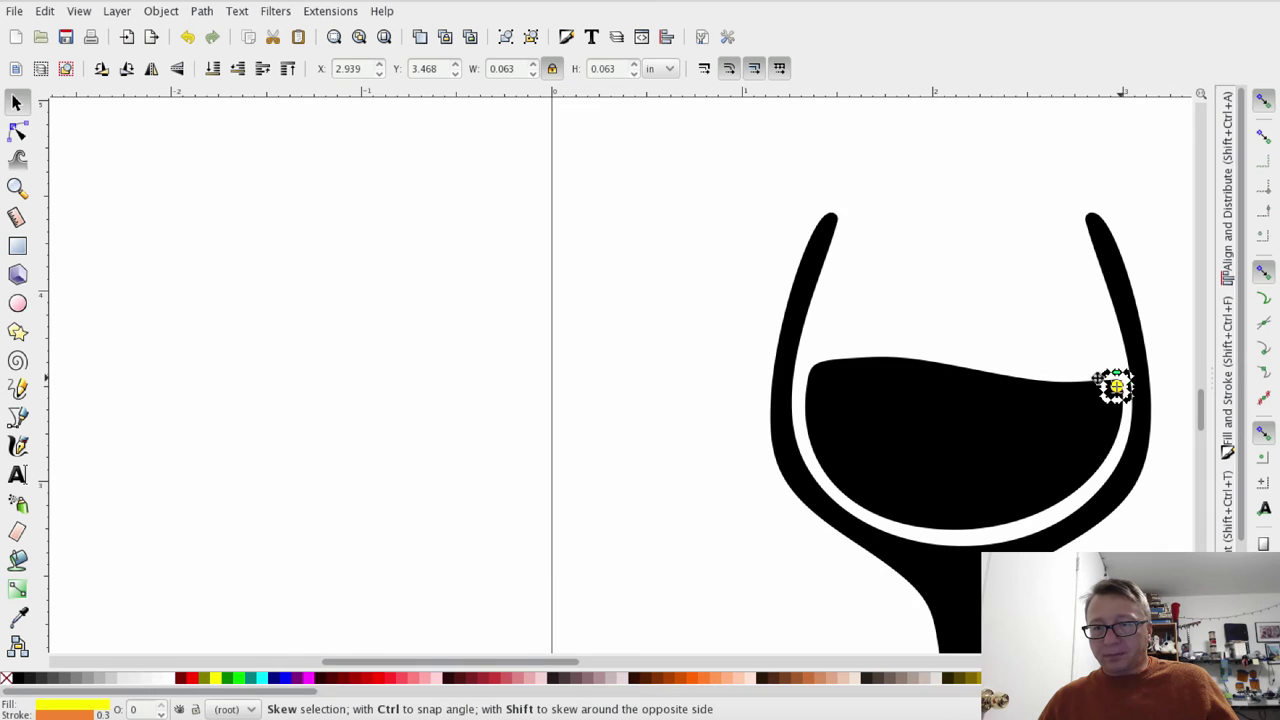
scroll(1086, 220, right, 3)
scroll(874, 363, up, 8)
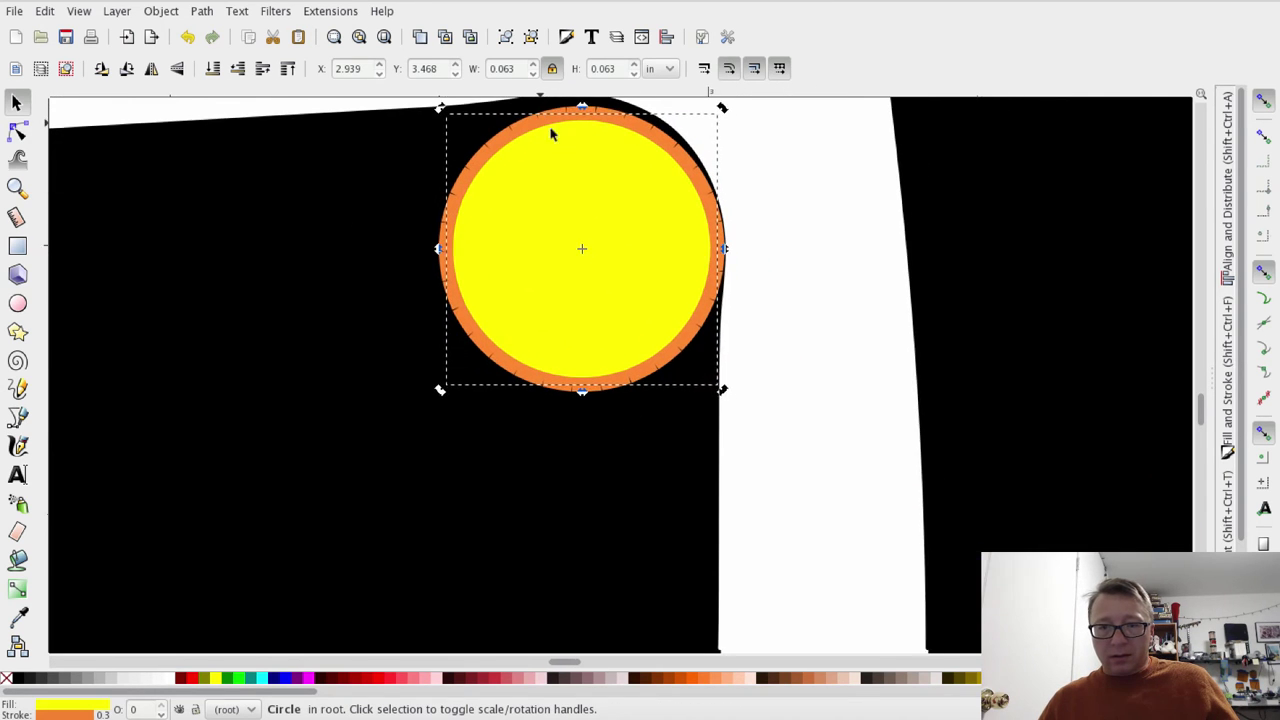
scroll(755, 290, up, 1)
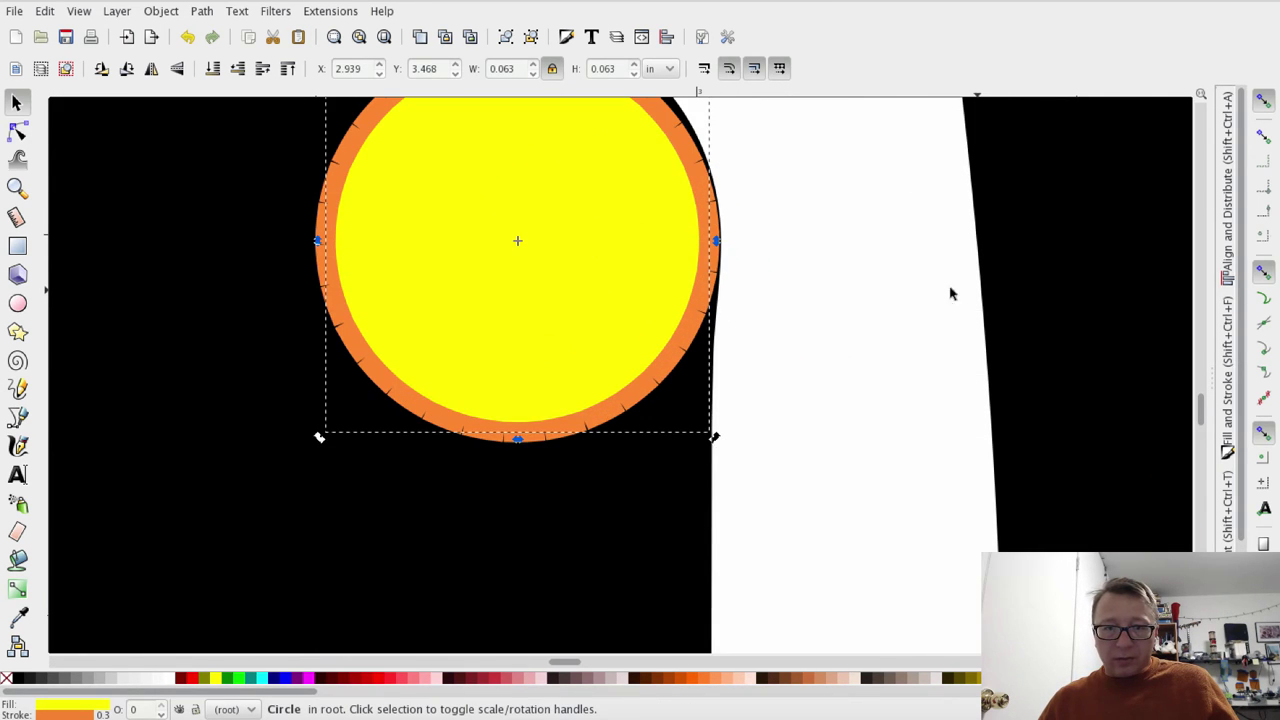
drag(626, 260, 754, 290)
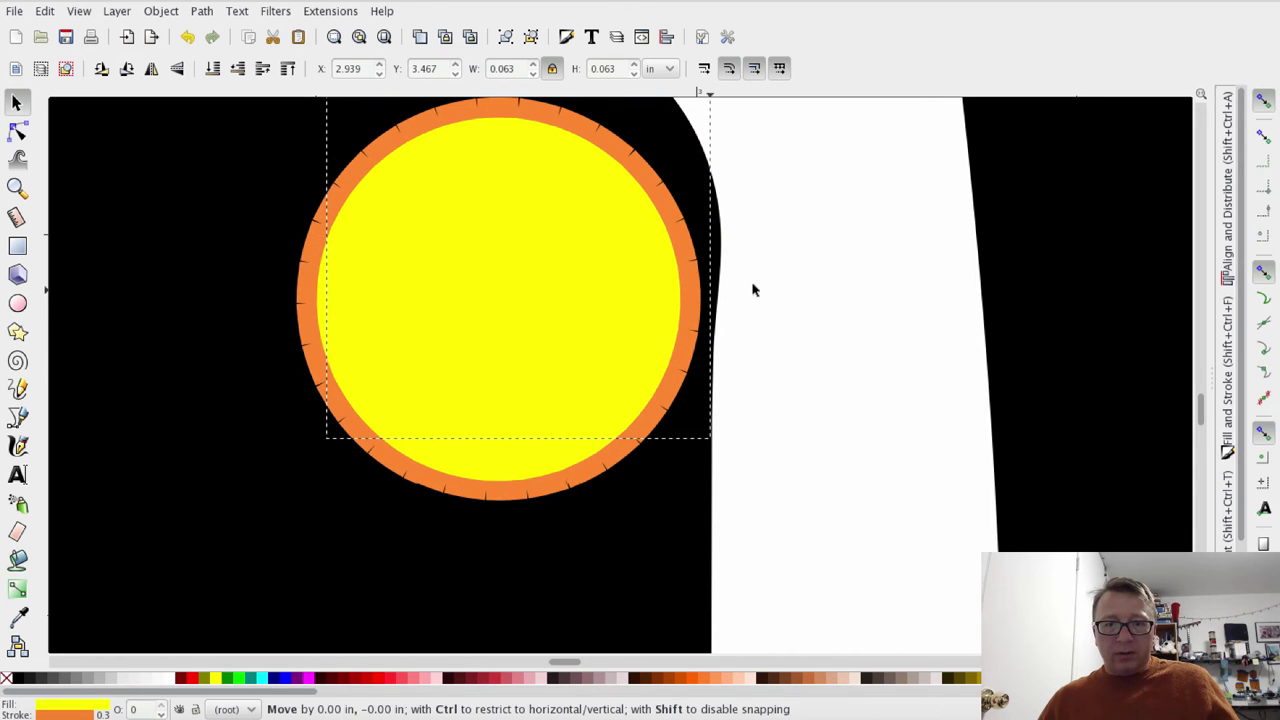
key(Escape)
Move the 0.063 in circle out of the wine into the empty bowl area above, at about X 2.626, Y 3.733 in
scroll(783, 274, up, 1)
scroll(783, 274, down, 9)
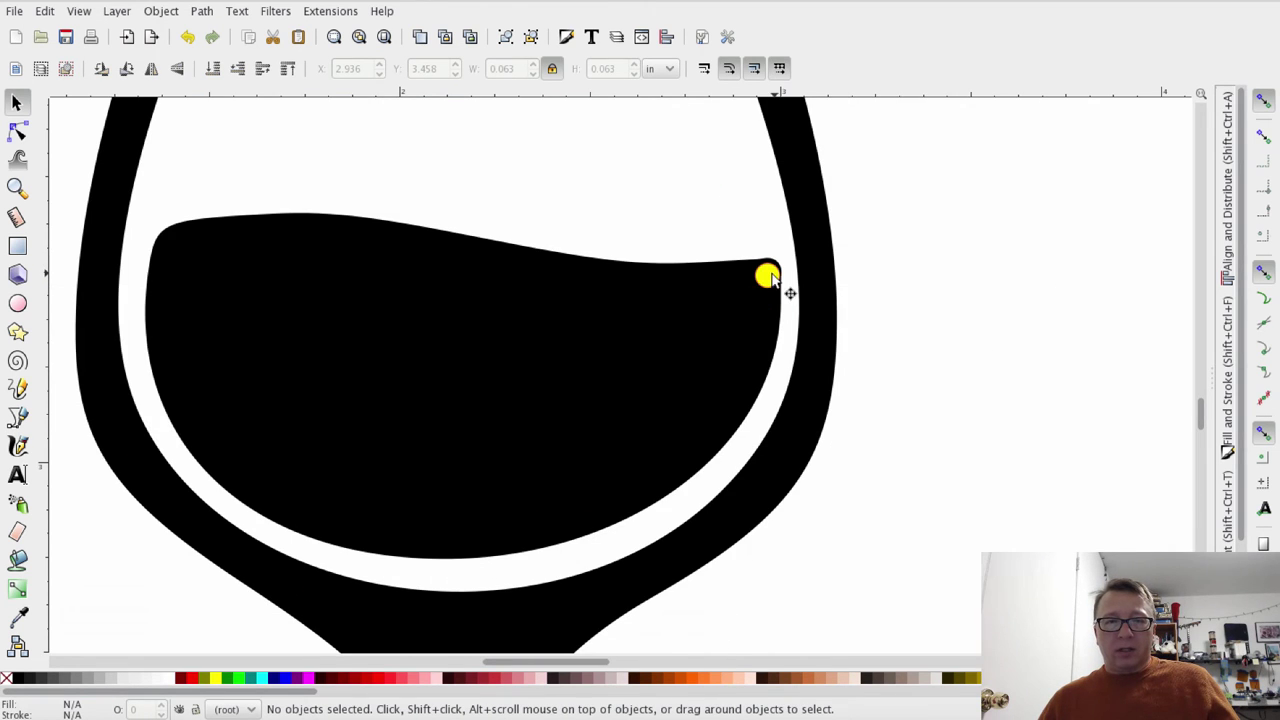
drag(757, 280, 640, 170)
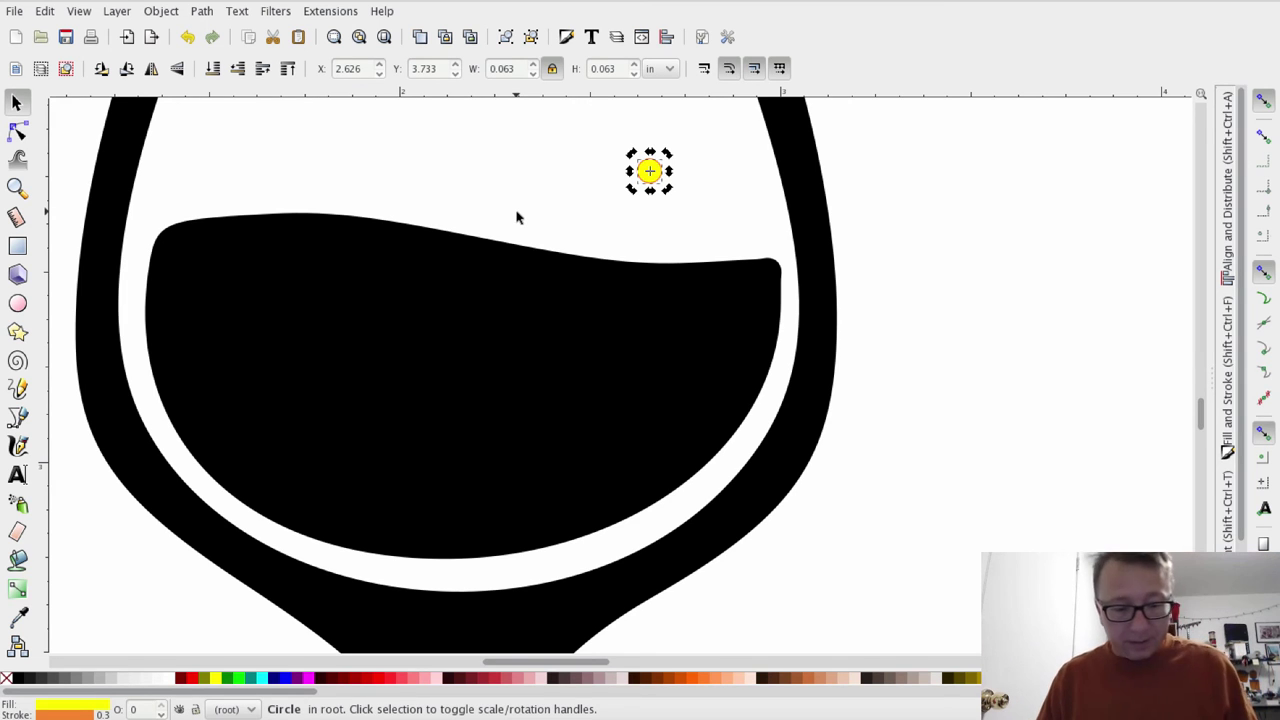
key(5)
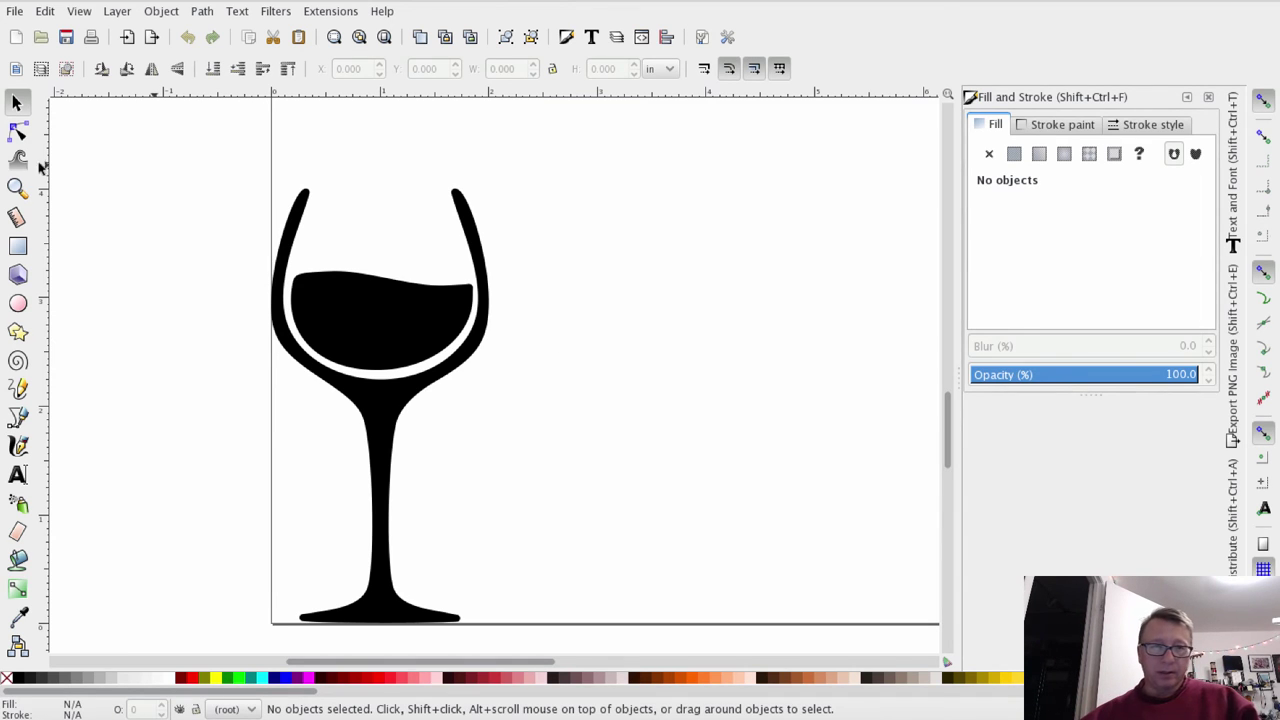
Select the whole wine glass path
click(365, 336)
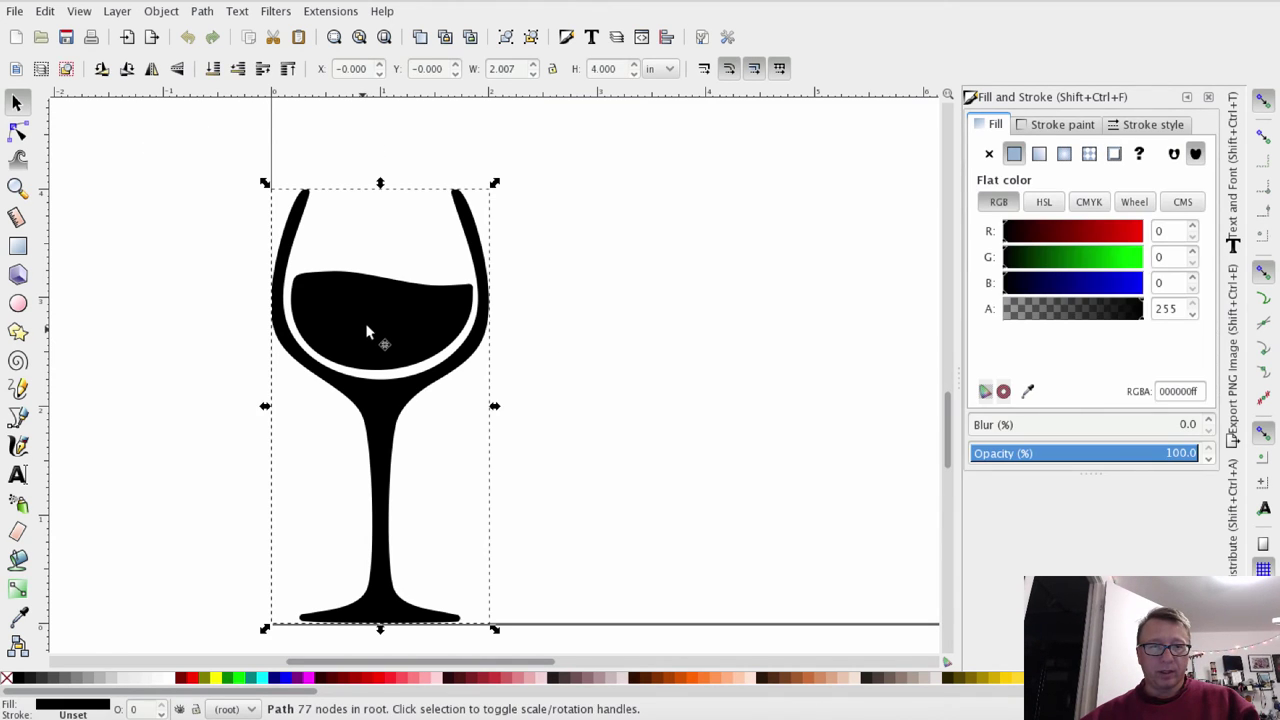